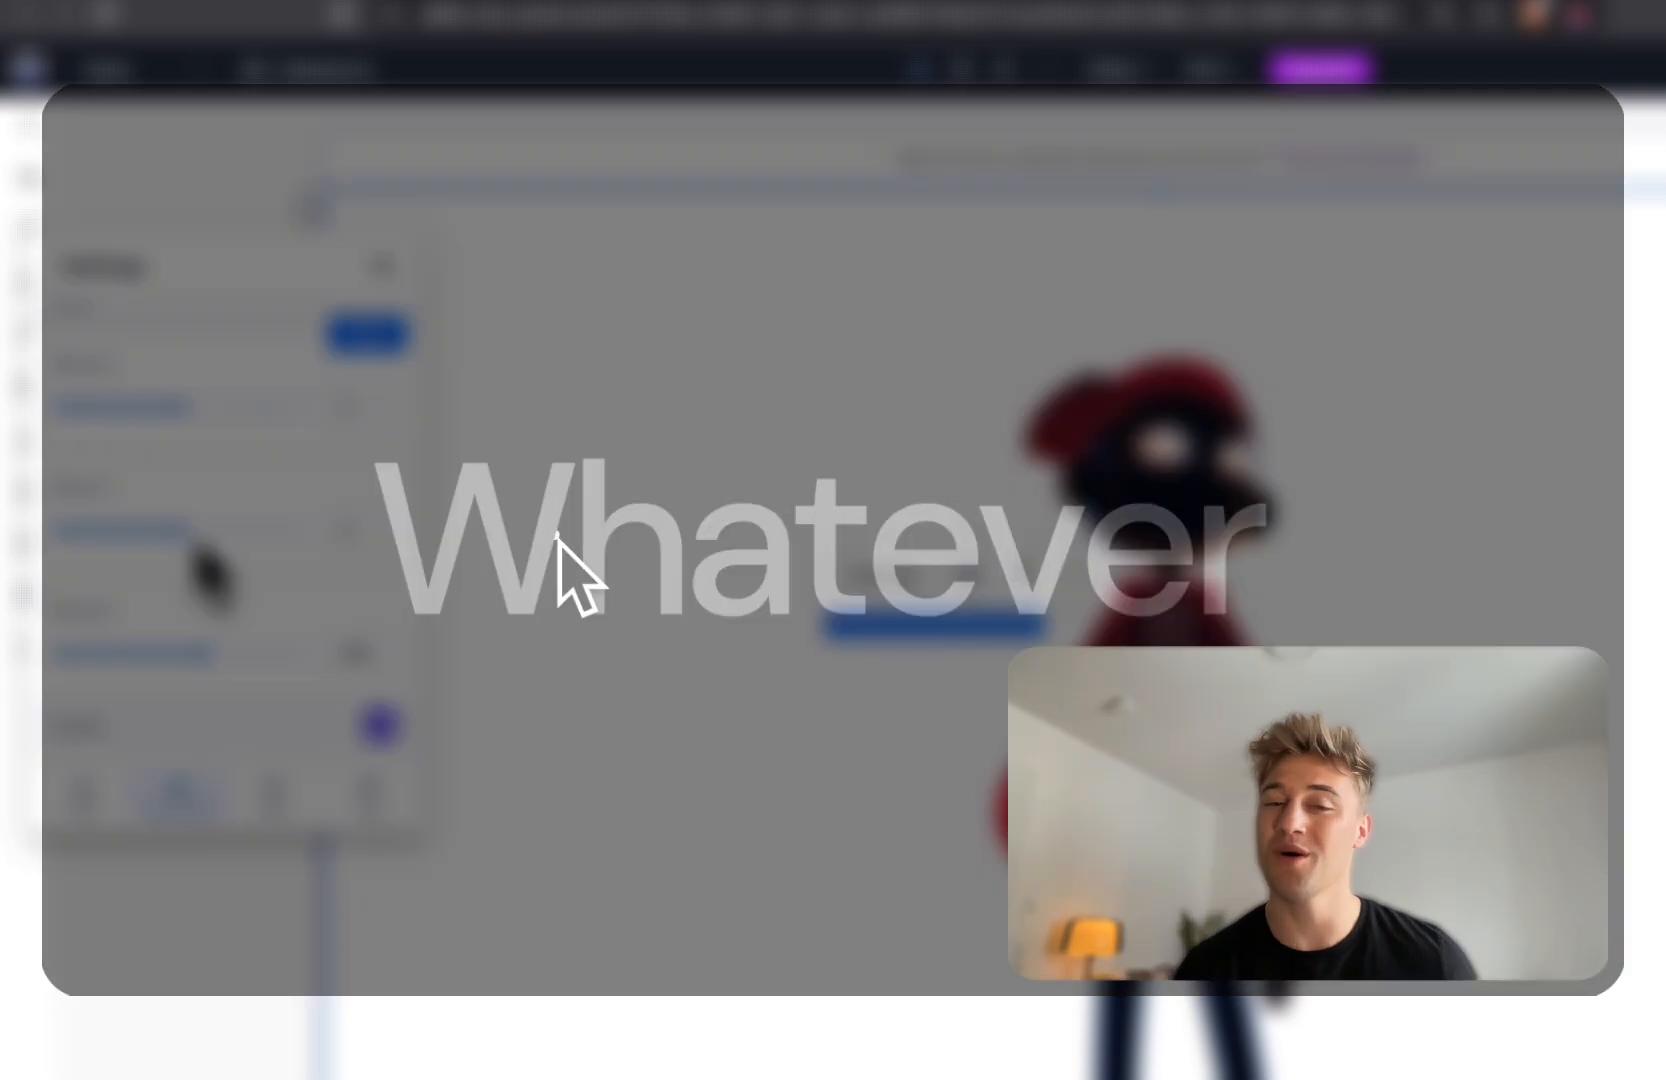
{"action": "left_click_drag", "start_coordinate": [205, 565], "coordinate": [174, 554]}
{"action": "scroll", "coordinate": [283, 592], "scroll_direction": "down", "scroll_amount": 2}
{"action": "scroll", "coordinate": [275, 590], "scroll_direction": "up", "scroll_amount": 2}
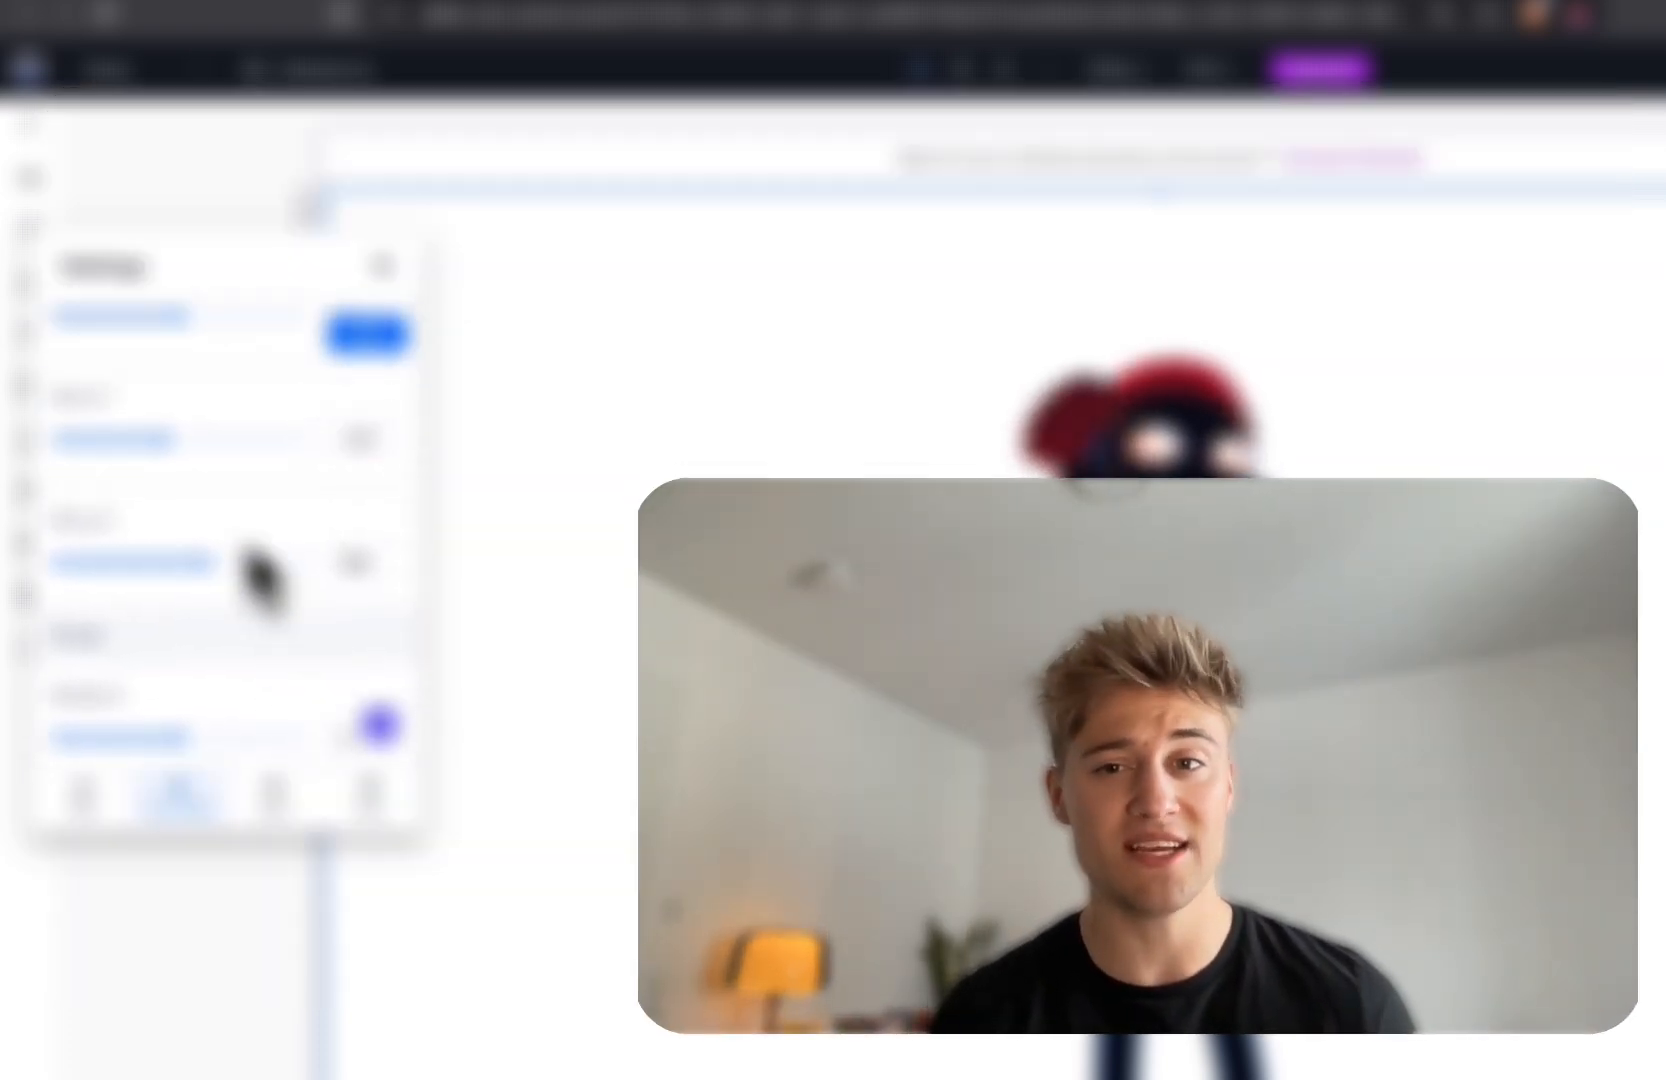
{"action": "left_click_drag", "start_coordinate": [170, 441], "coordinate": [165, 441]}
{"action": "scroll", "coordinate": [290, 540], "scroll_direction": "down", "scroll_amount": 5}
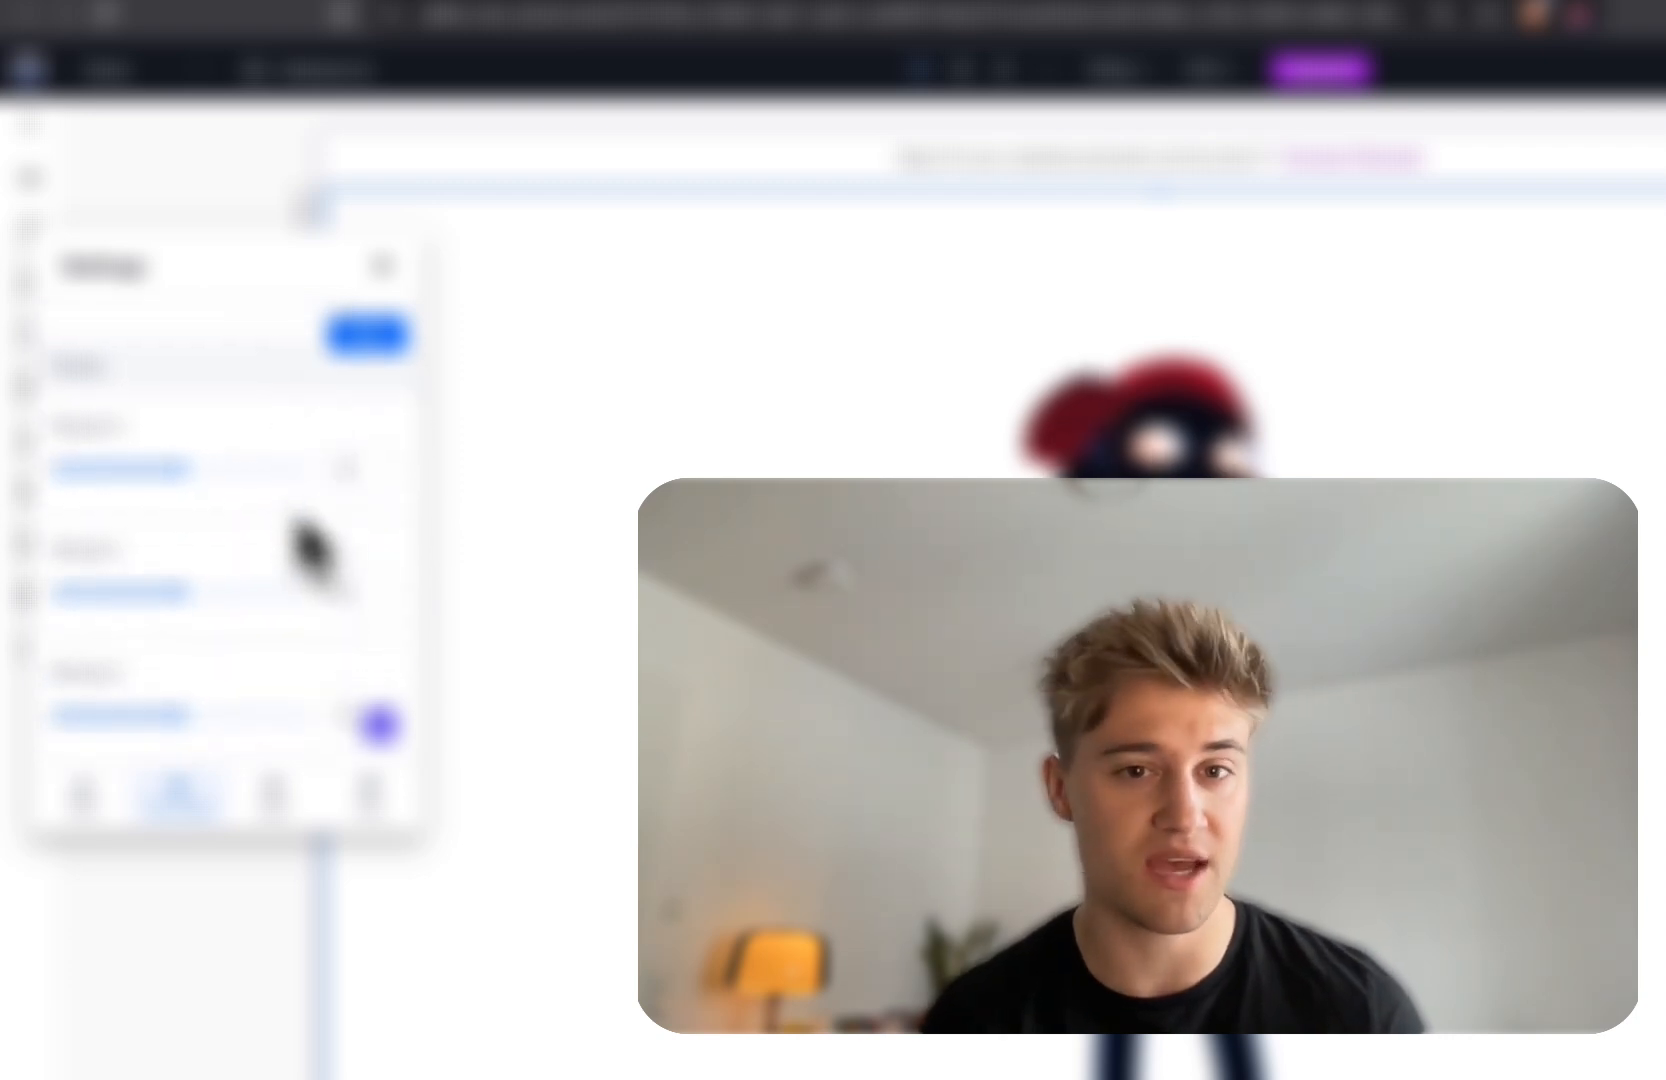
{"action": "left_click_drag", "start_coordinate": [219, 597], "coordinate": [225, 600]}
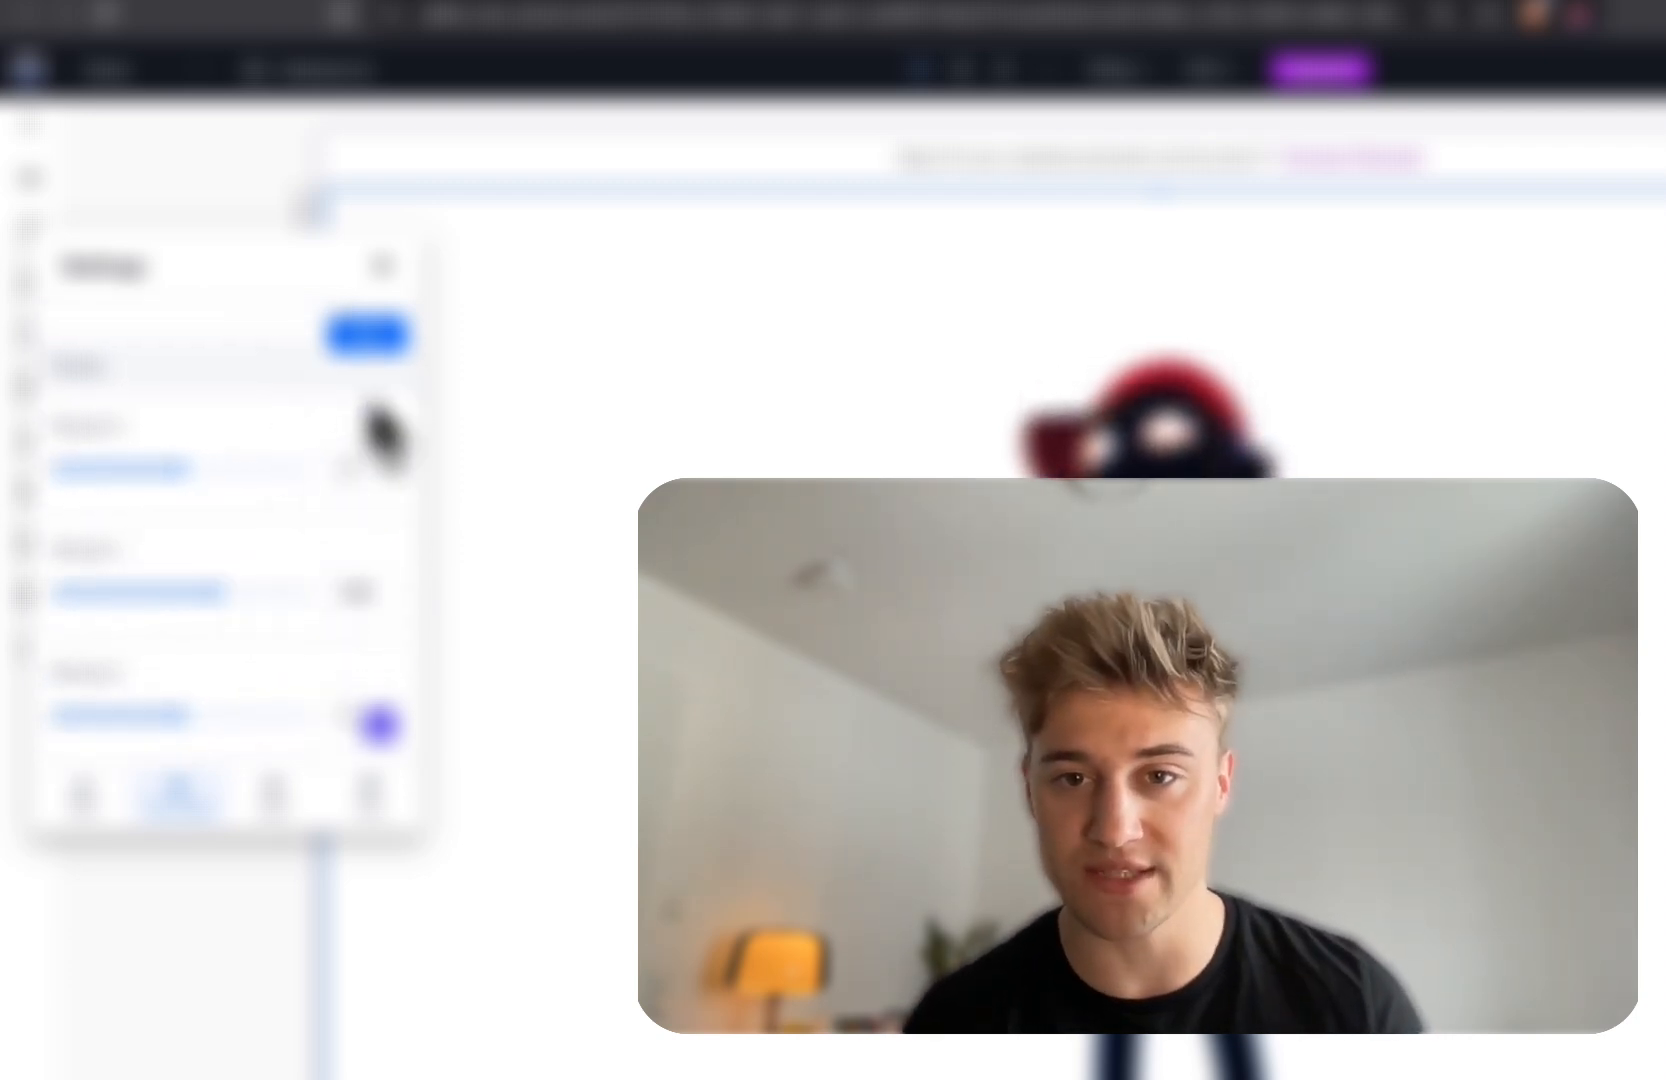
{"action": "left_click", "coordinate": [387, 350]}
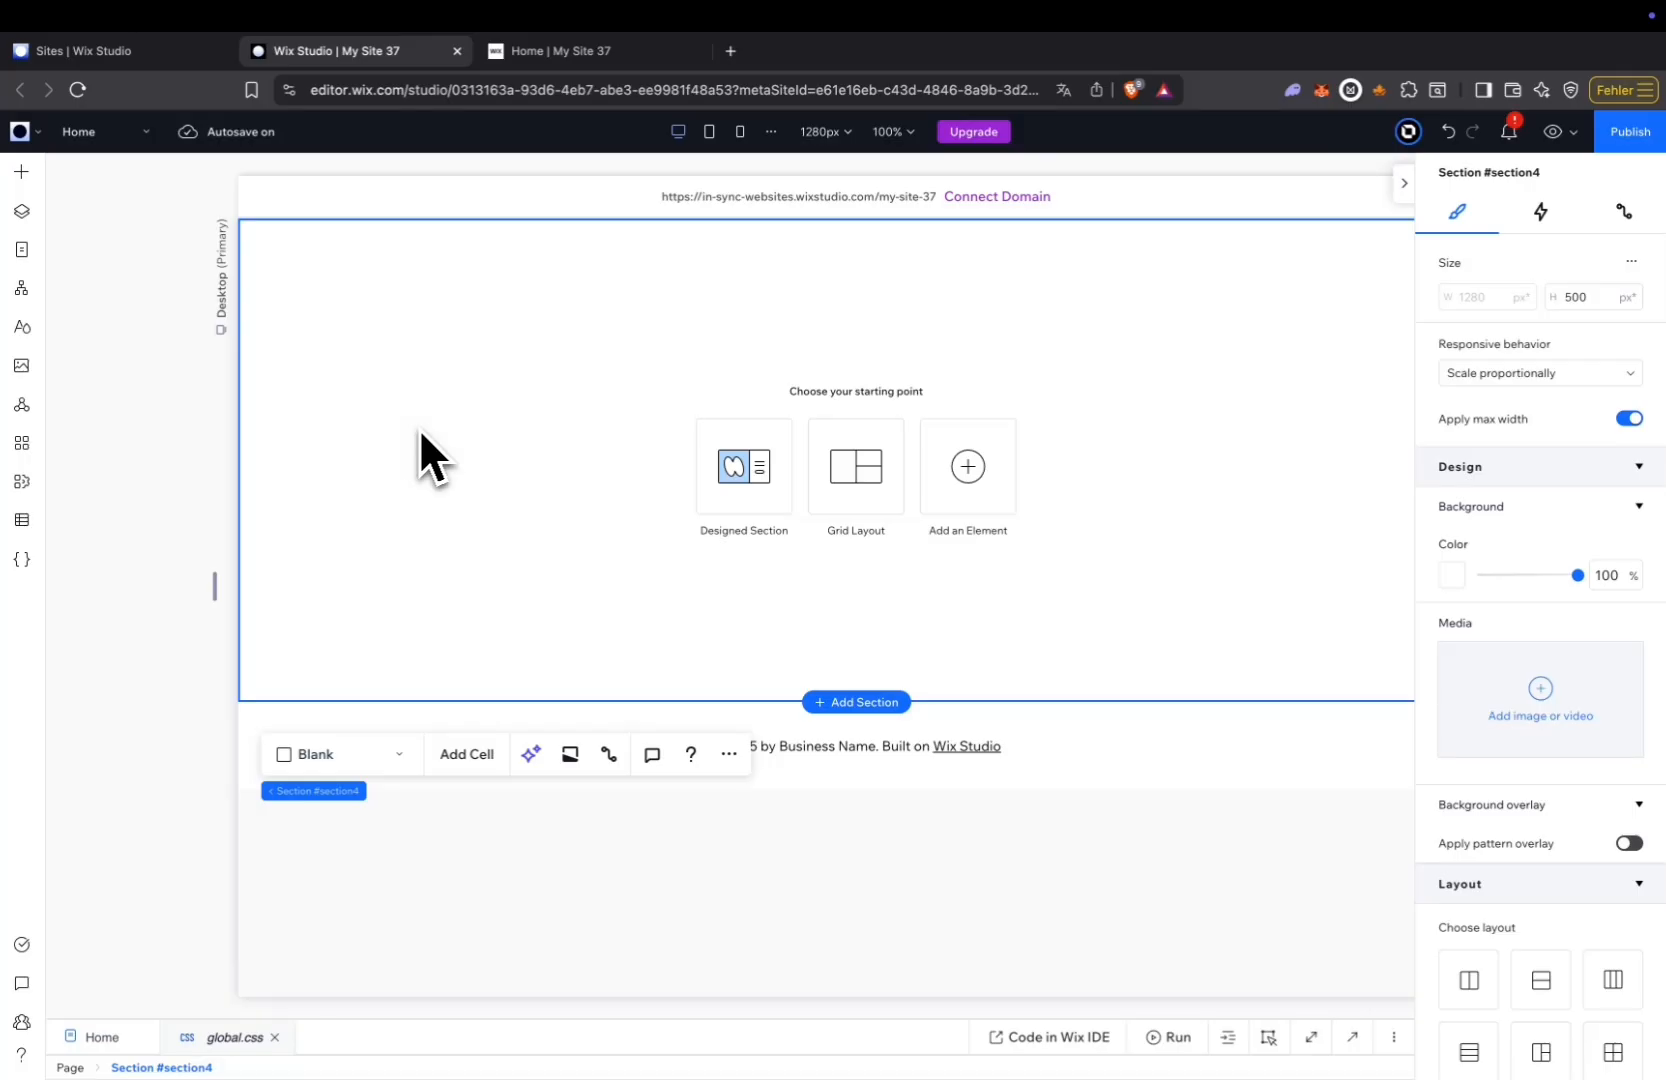
Give the blank section a custom dark grey background colour of #373737.
{"action": "left_click", "coordinate": [1452, 576]}
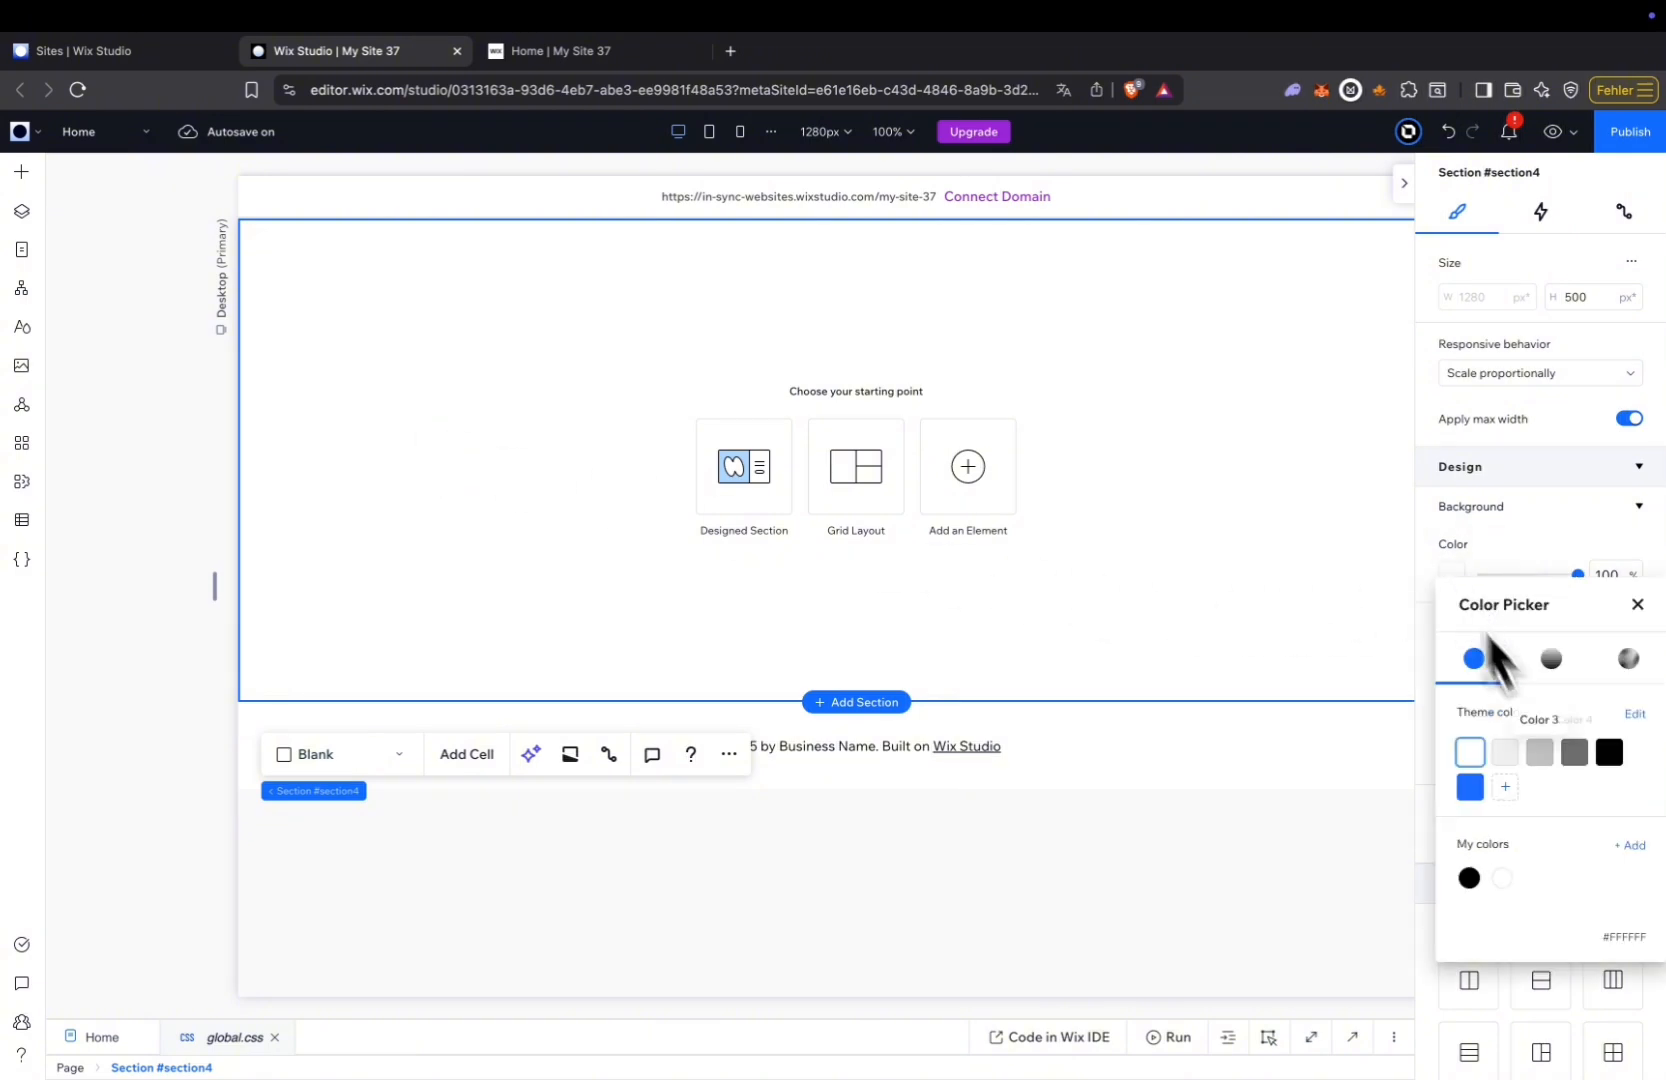
{"action": "left_click", "coordinate": [1630, 845]}
{"action": "left_click_drag", "start_coordinate": [1463, 714], "coordinate": [1321, 705]}
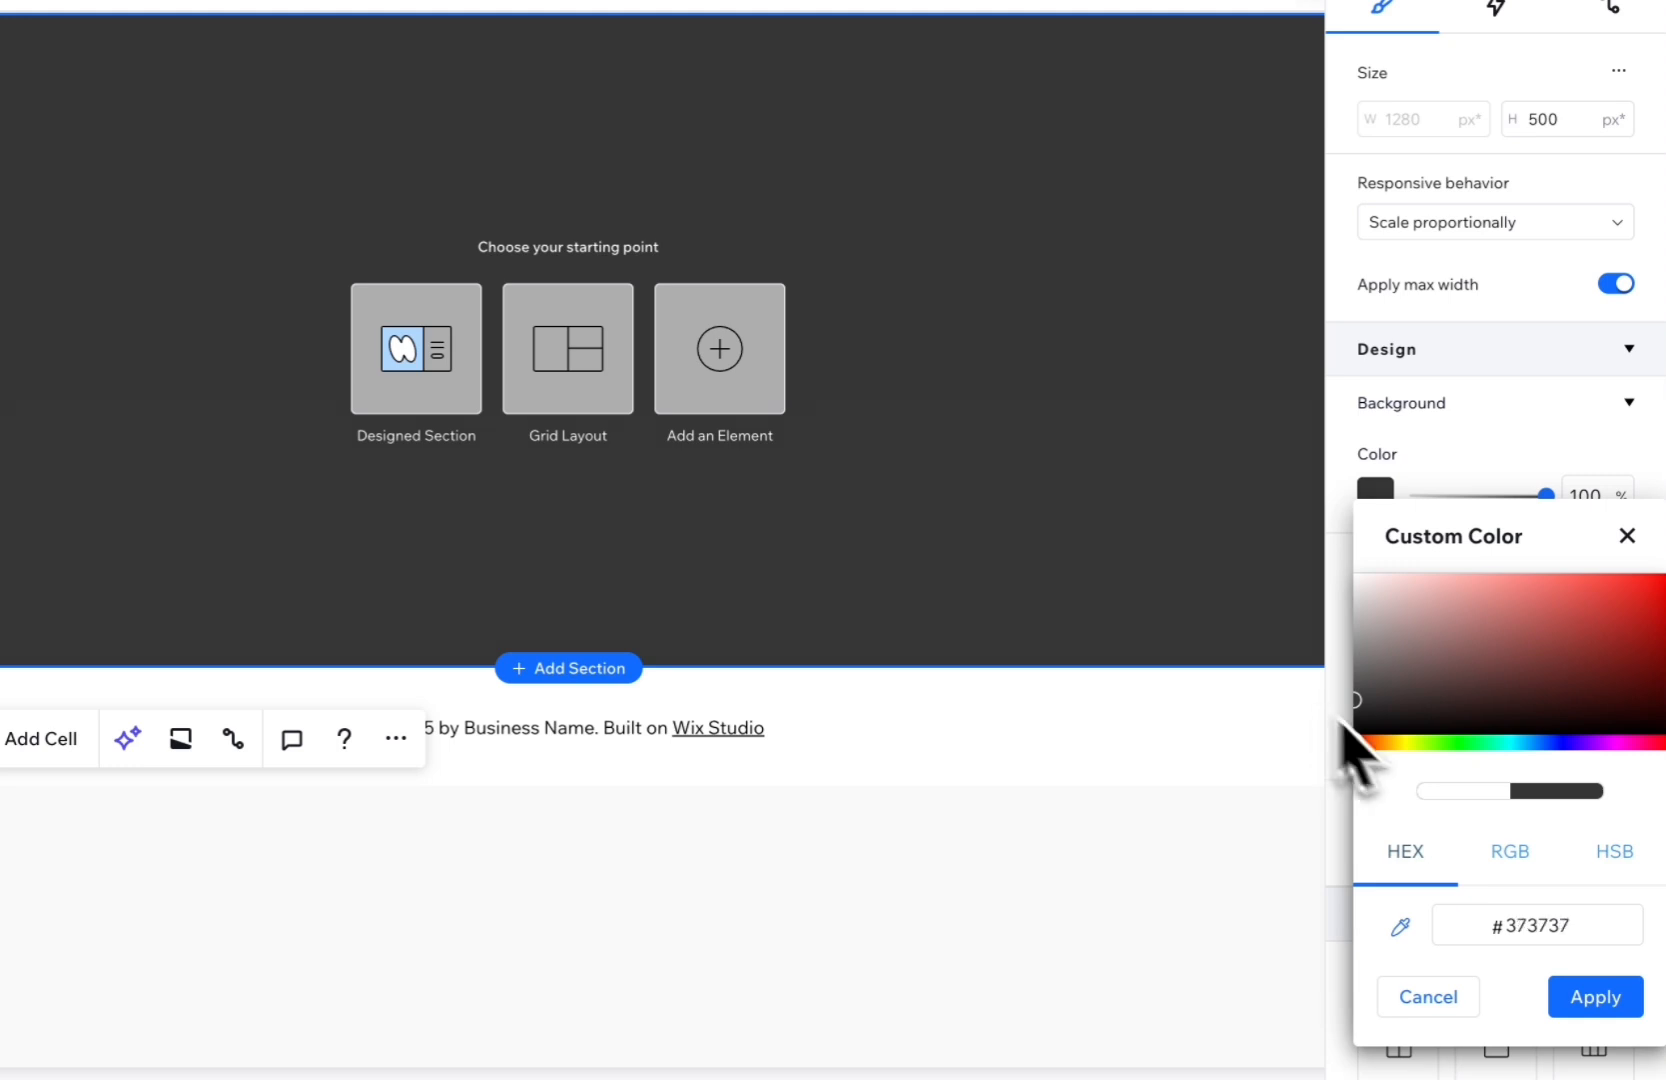
{"action": "left_click", "coordinate": [1596, 998]}
{"action": "left_click", "coordinate": [1000, 430]}
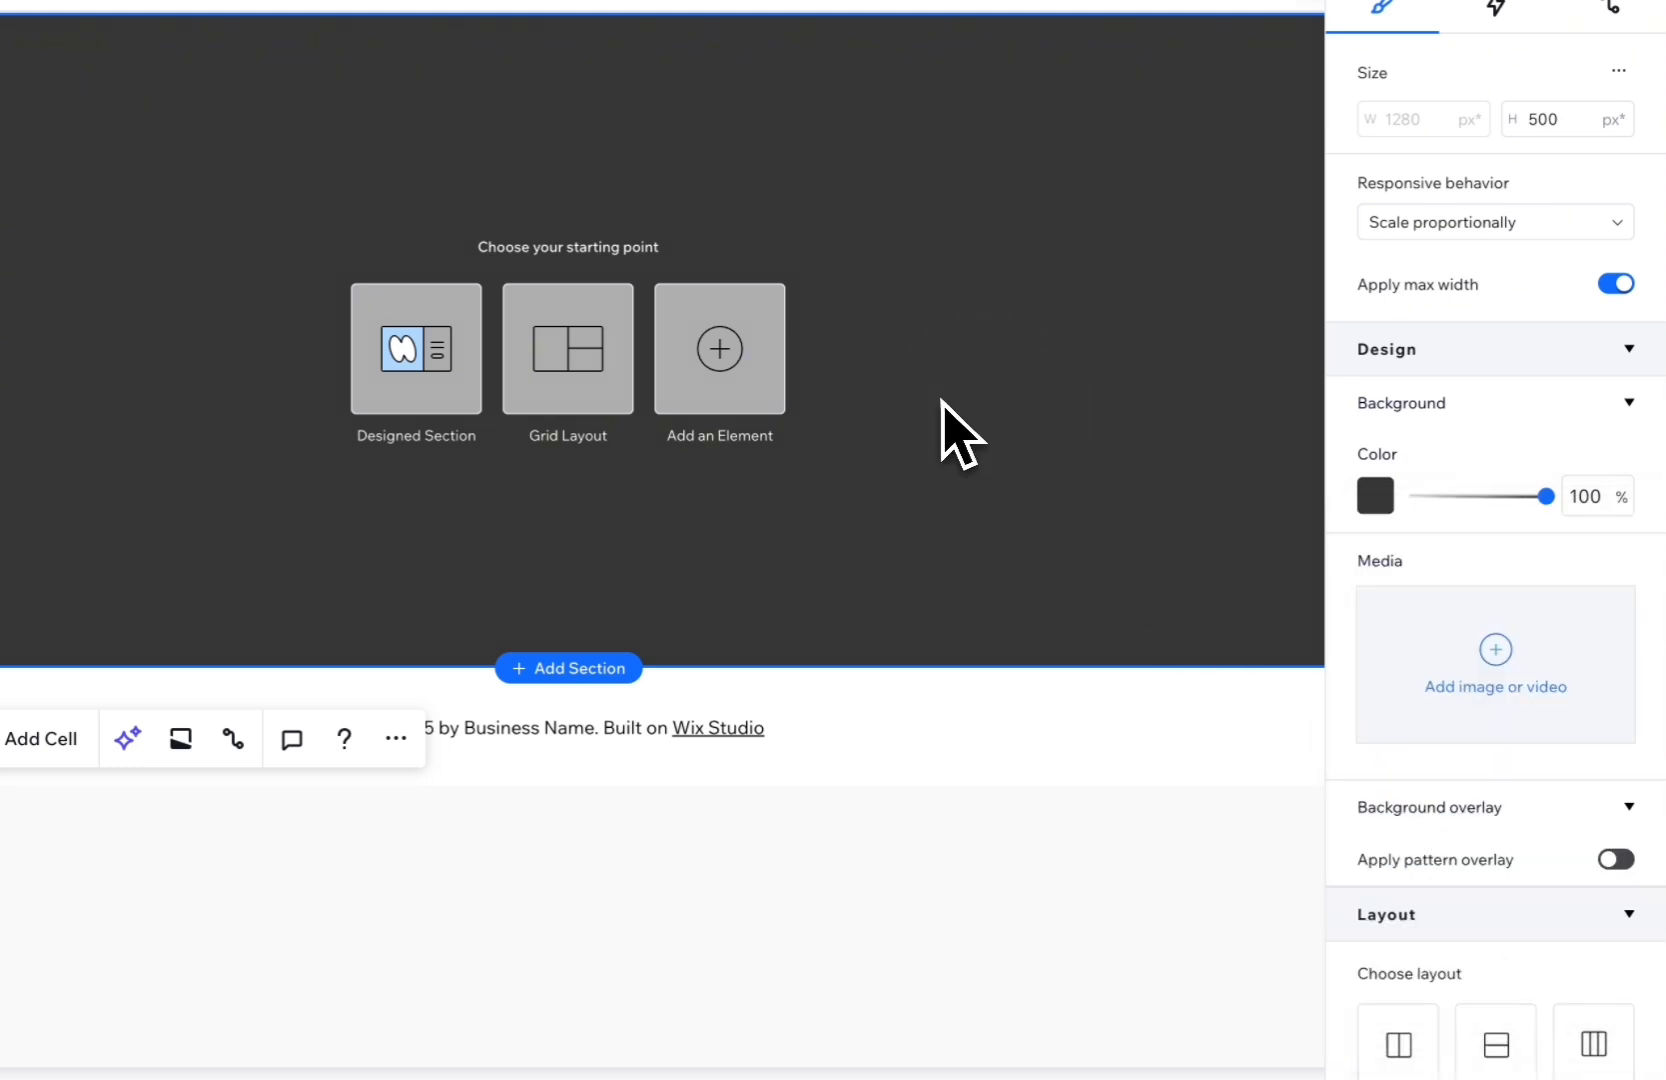
Turn on advanced size settings for the section and apply the advanced CSS grid to it.
{"action": "left_click", "coordinate": [1619, 70]}
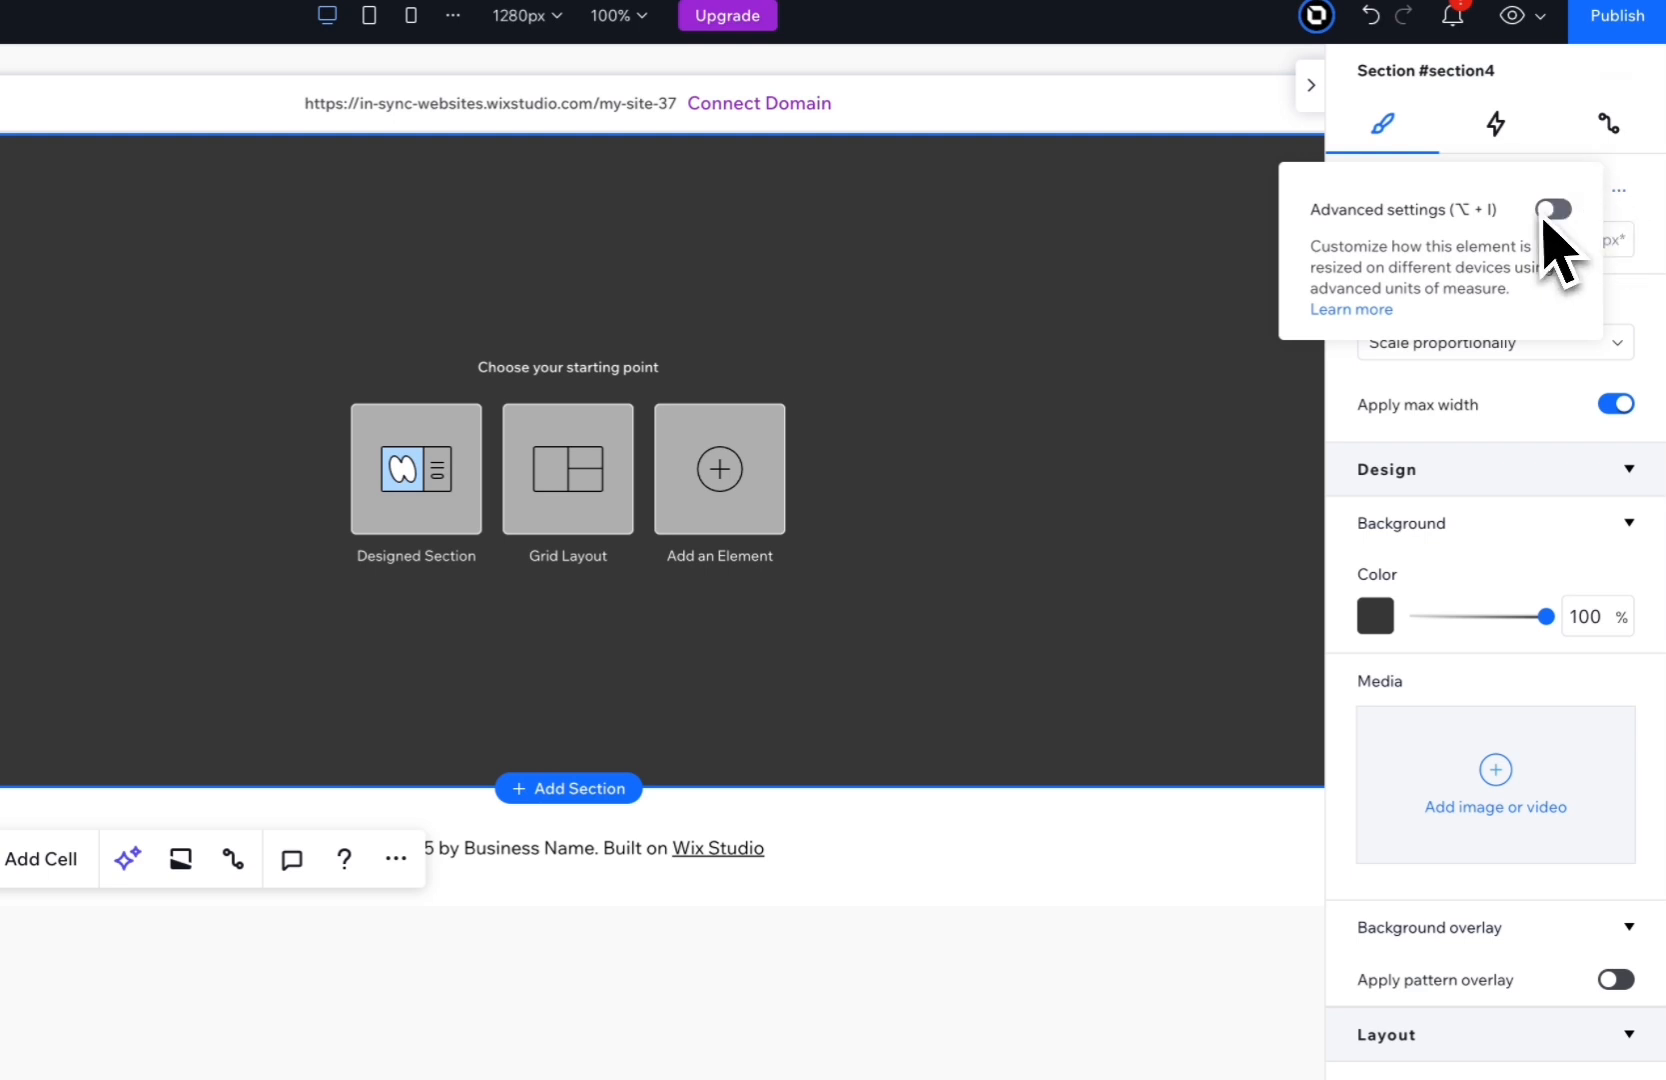
{"action": "left_click", "coordinate": [1553, 97]}
{"action": "scroll", "coordinate": [1592, 625], "scroll_direction": "down", "scroll_amount": 10}
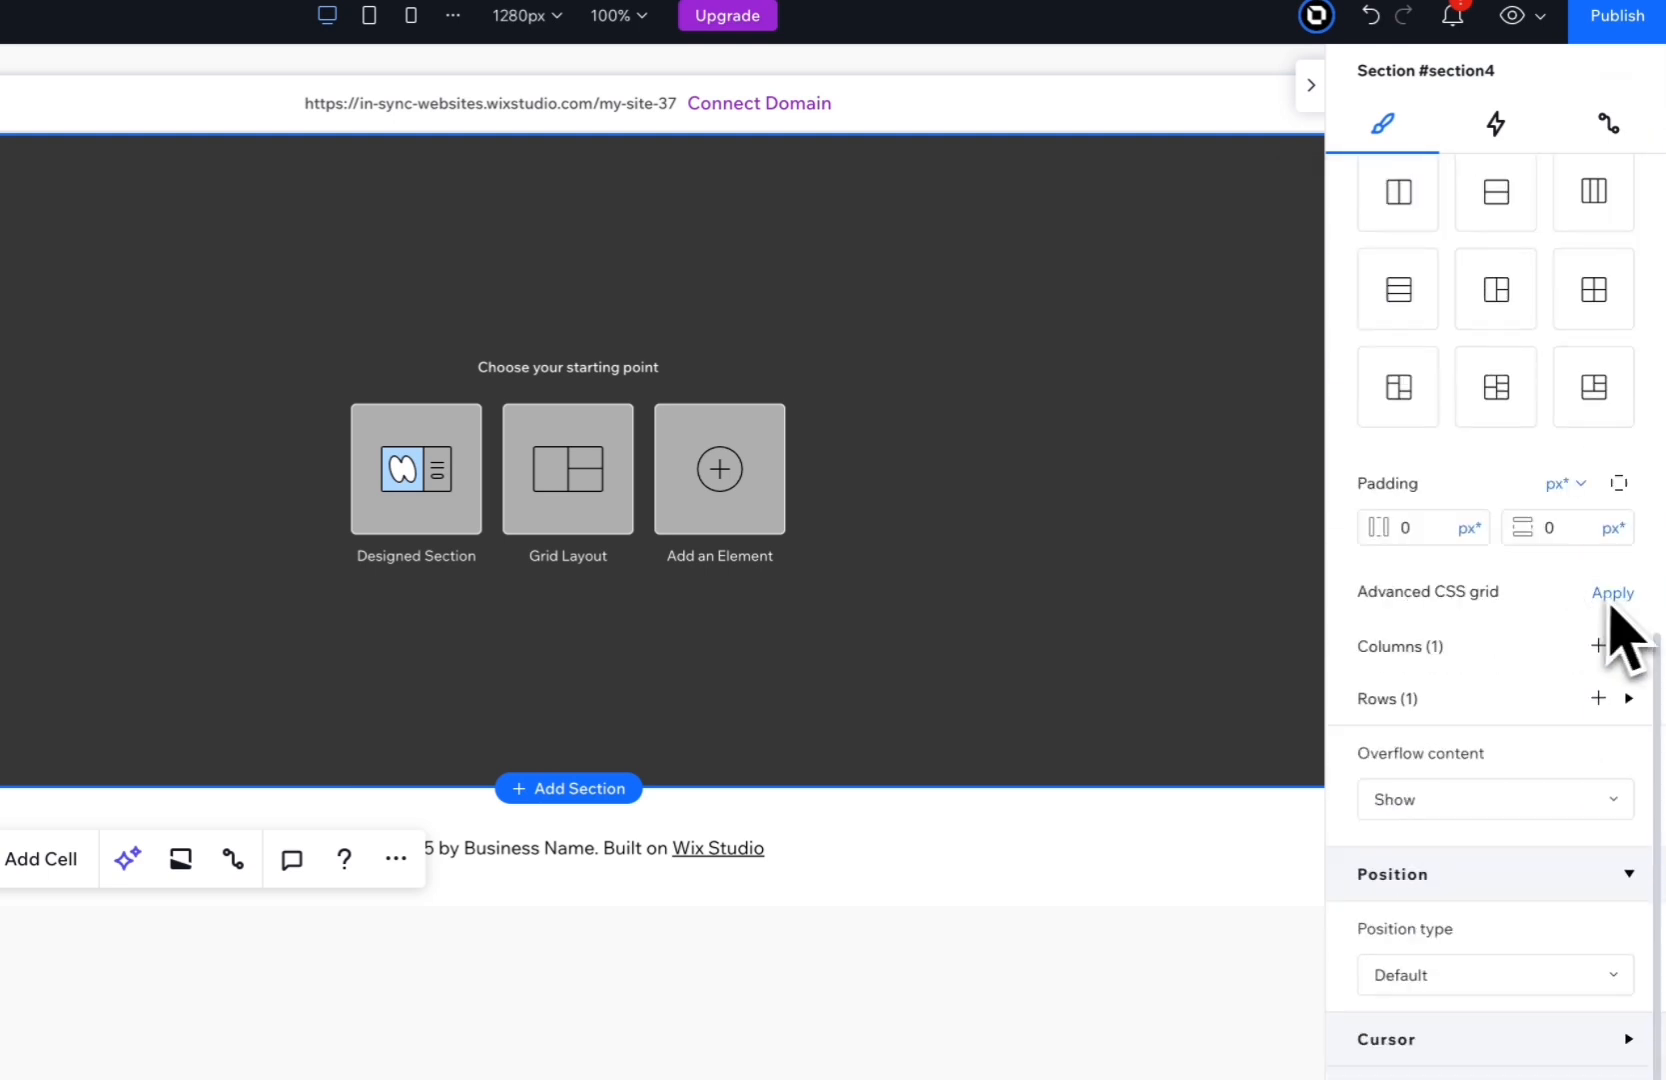
{"action": "left_click", "coordinate": [1612, 594]}
Change the section's single grid row from Min/max to a height of 400 vh.
{"action": "left_click", "coordinate": [1412, 760]}
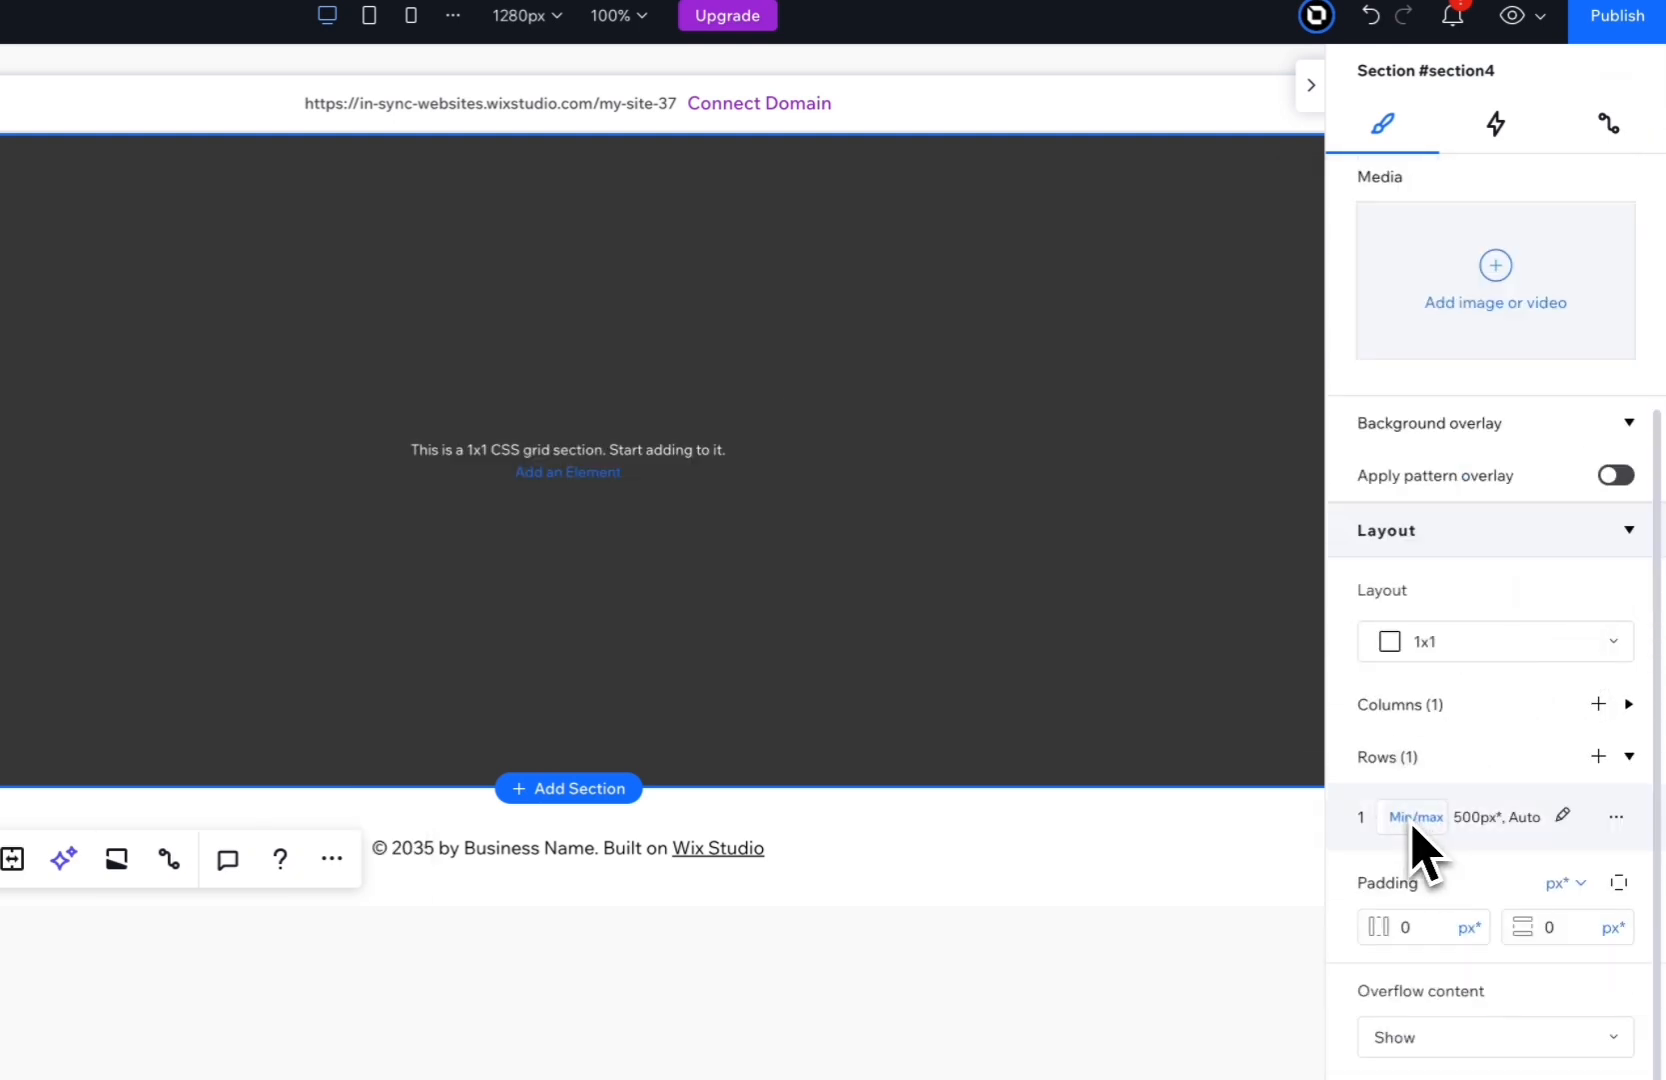
{"action": "left_click", "coordinate": [1417, 818]}
{"action": "left_click", "coordinate": [1480, 588]}
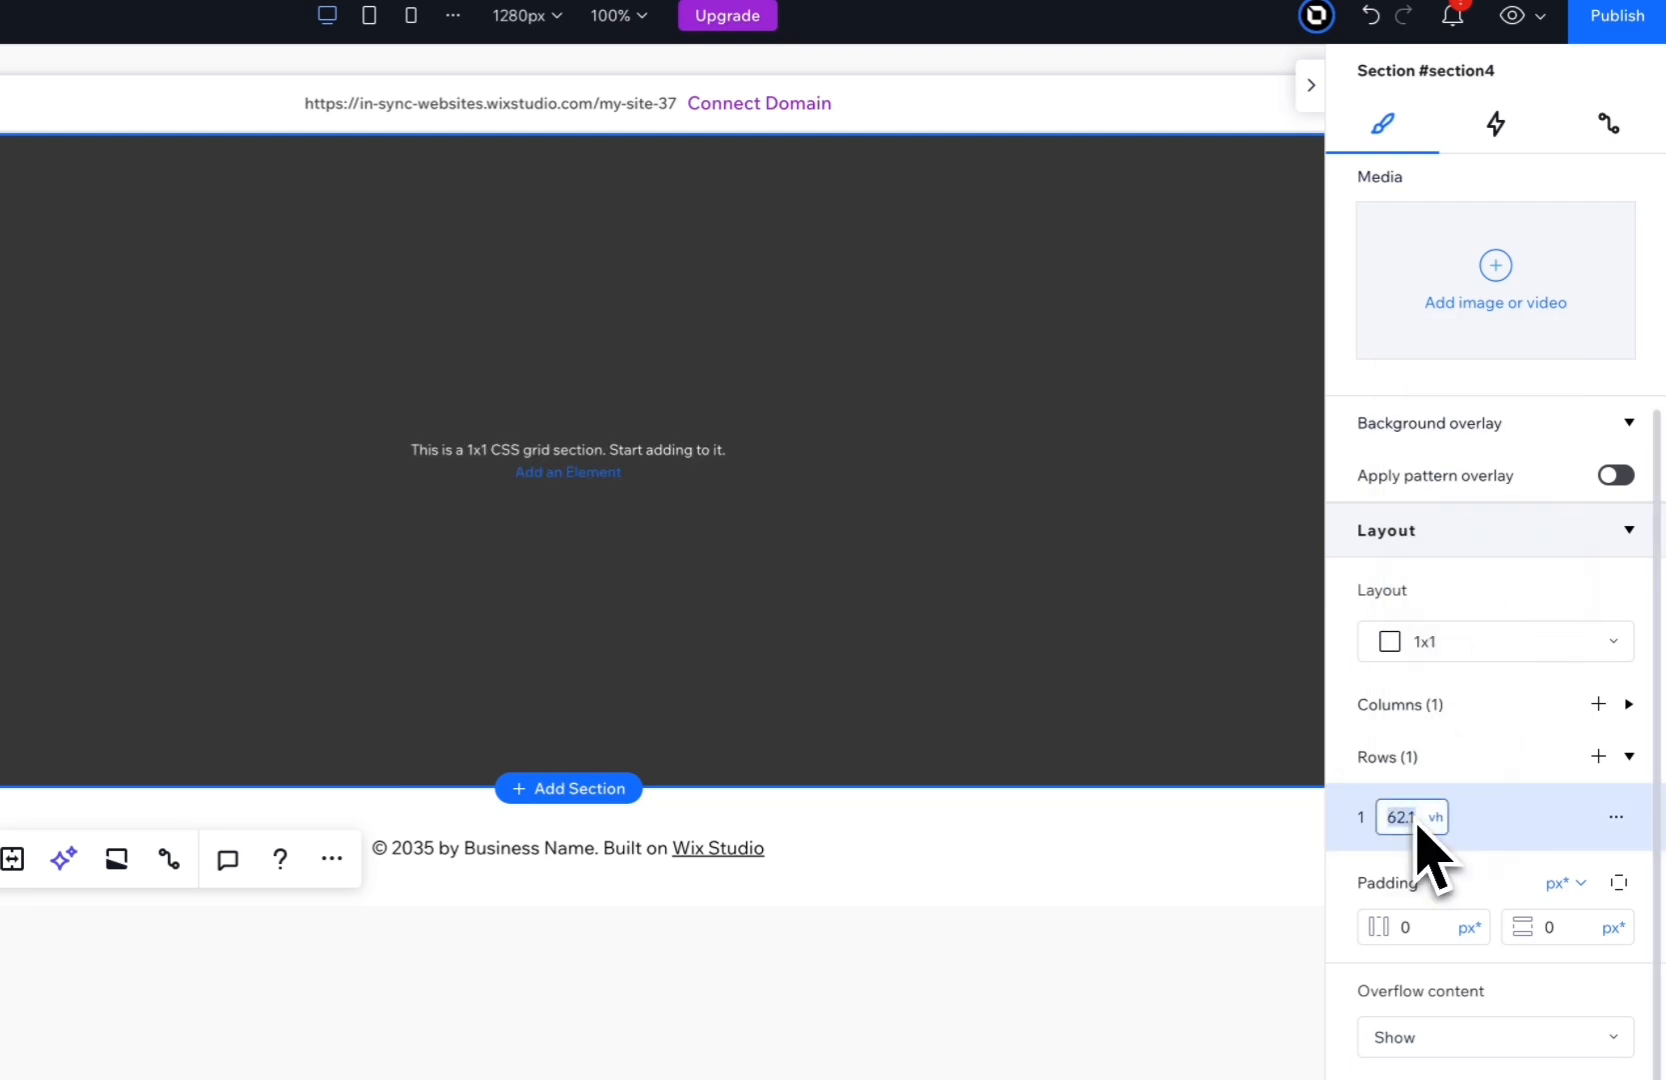
{"action": "key", "text": "Return"}
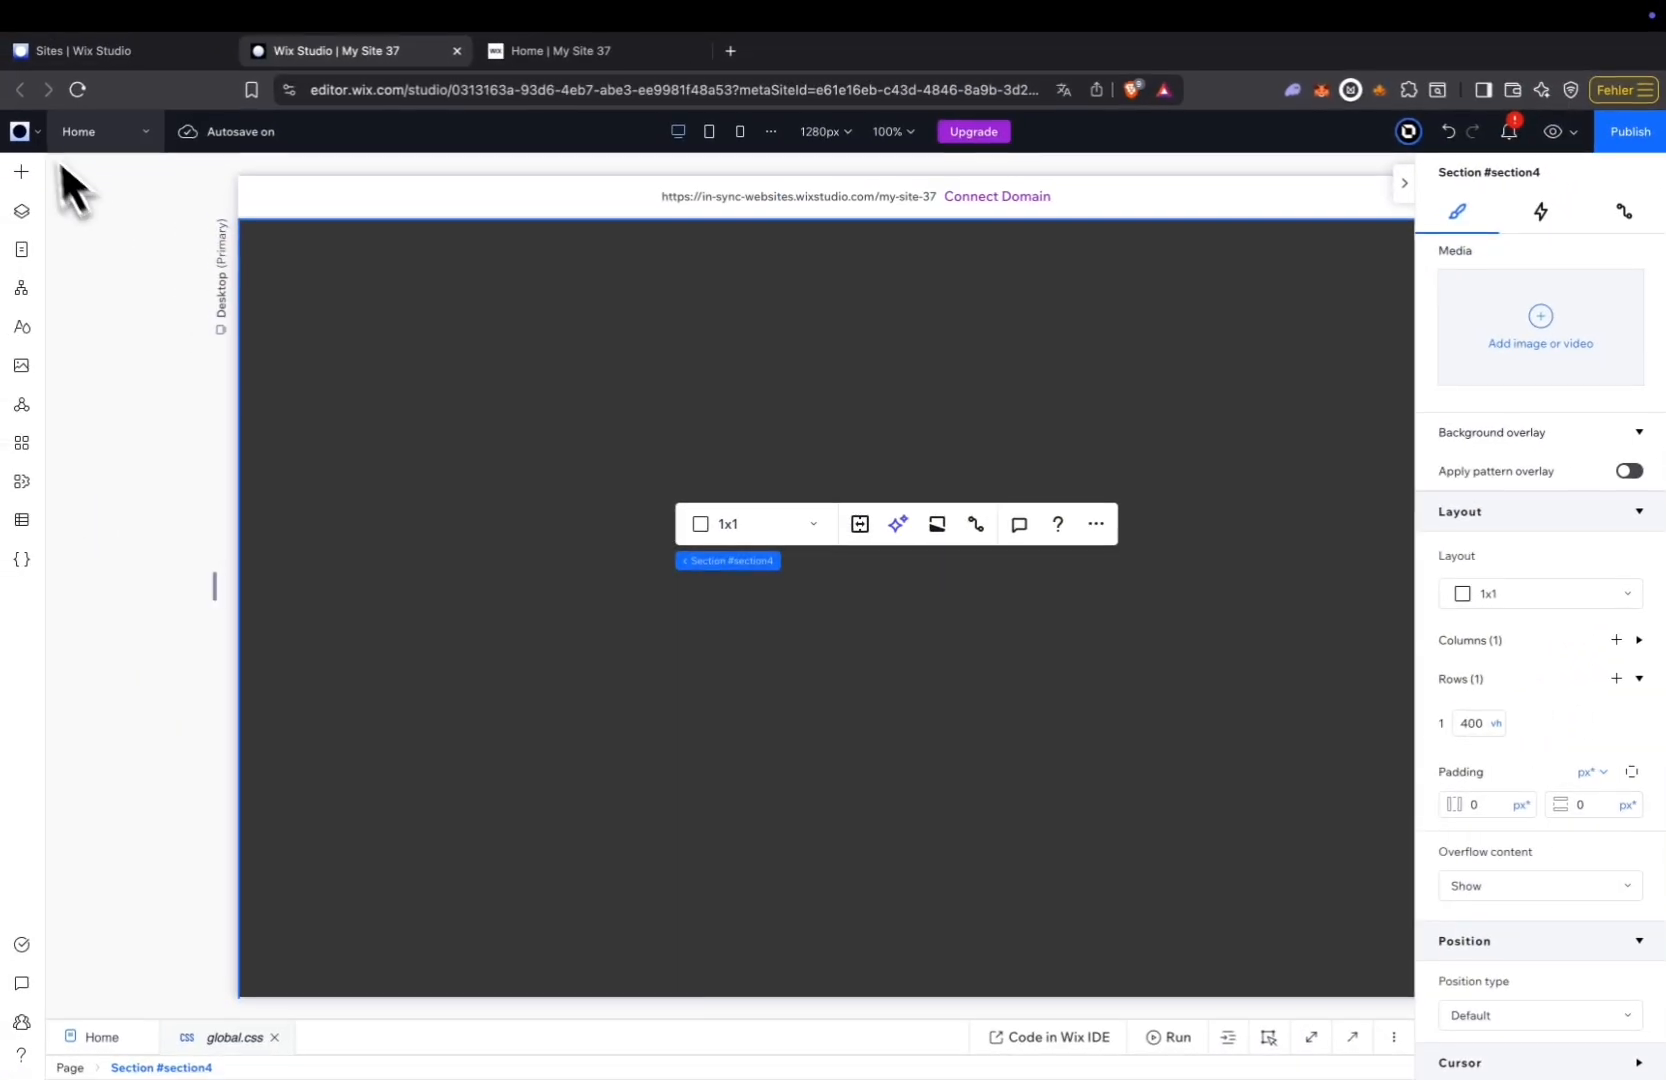
Open the Aura Suite editor add-on and turn on Smooth Scrolling in its Website Smoothing settings.
{"action": "left_click", "coordinate": [35, 132]}
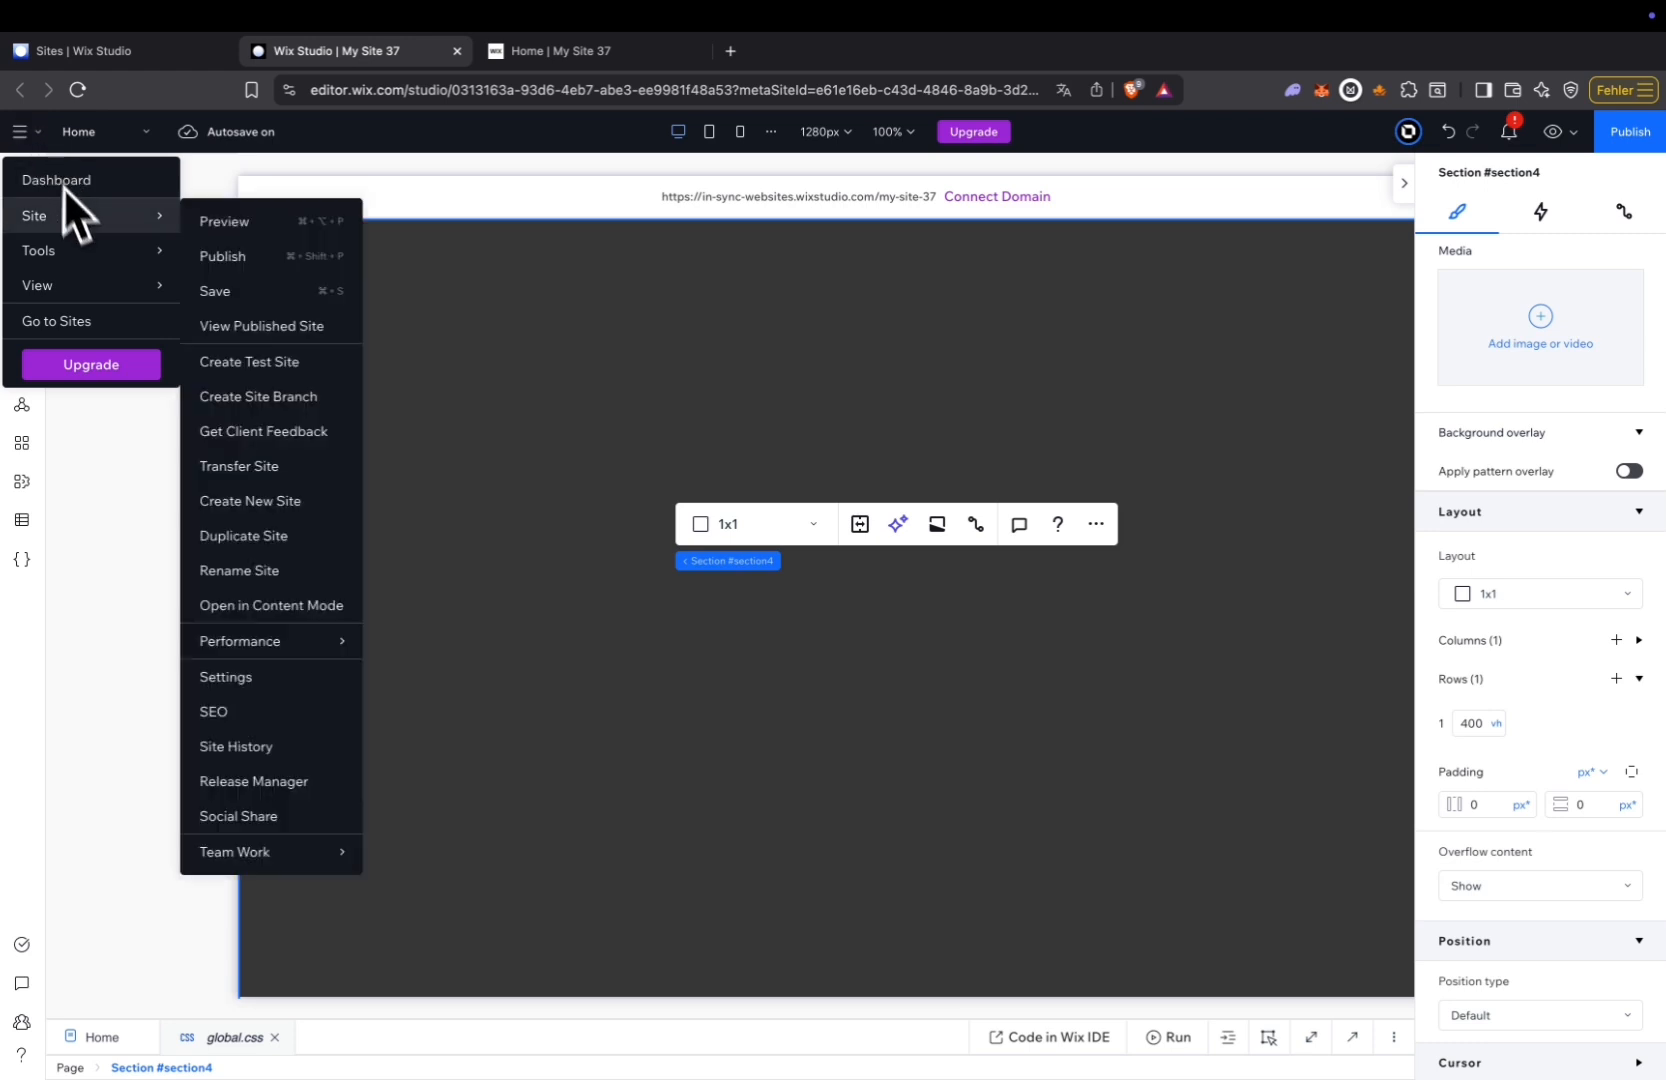
{"action": "mouse_move", "coordinate": [75, 226]}
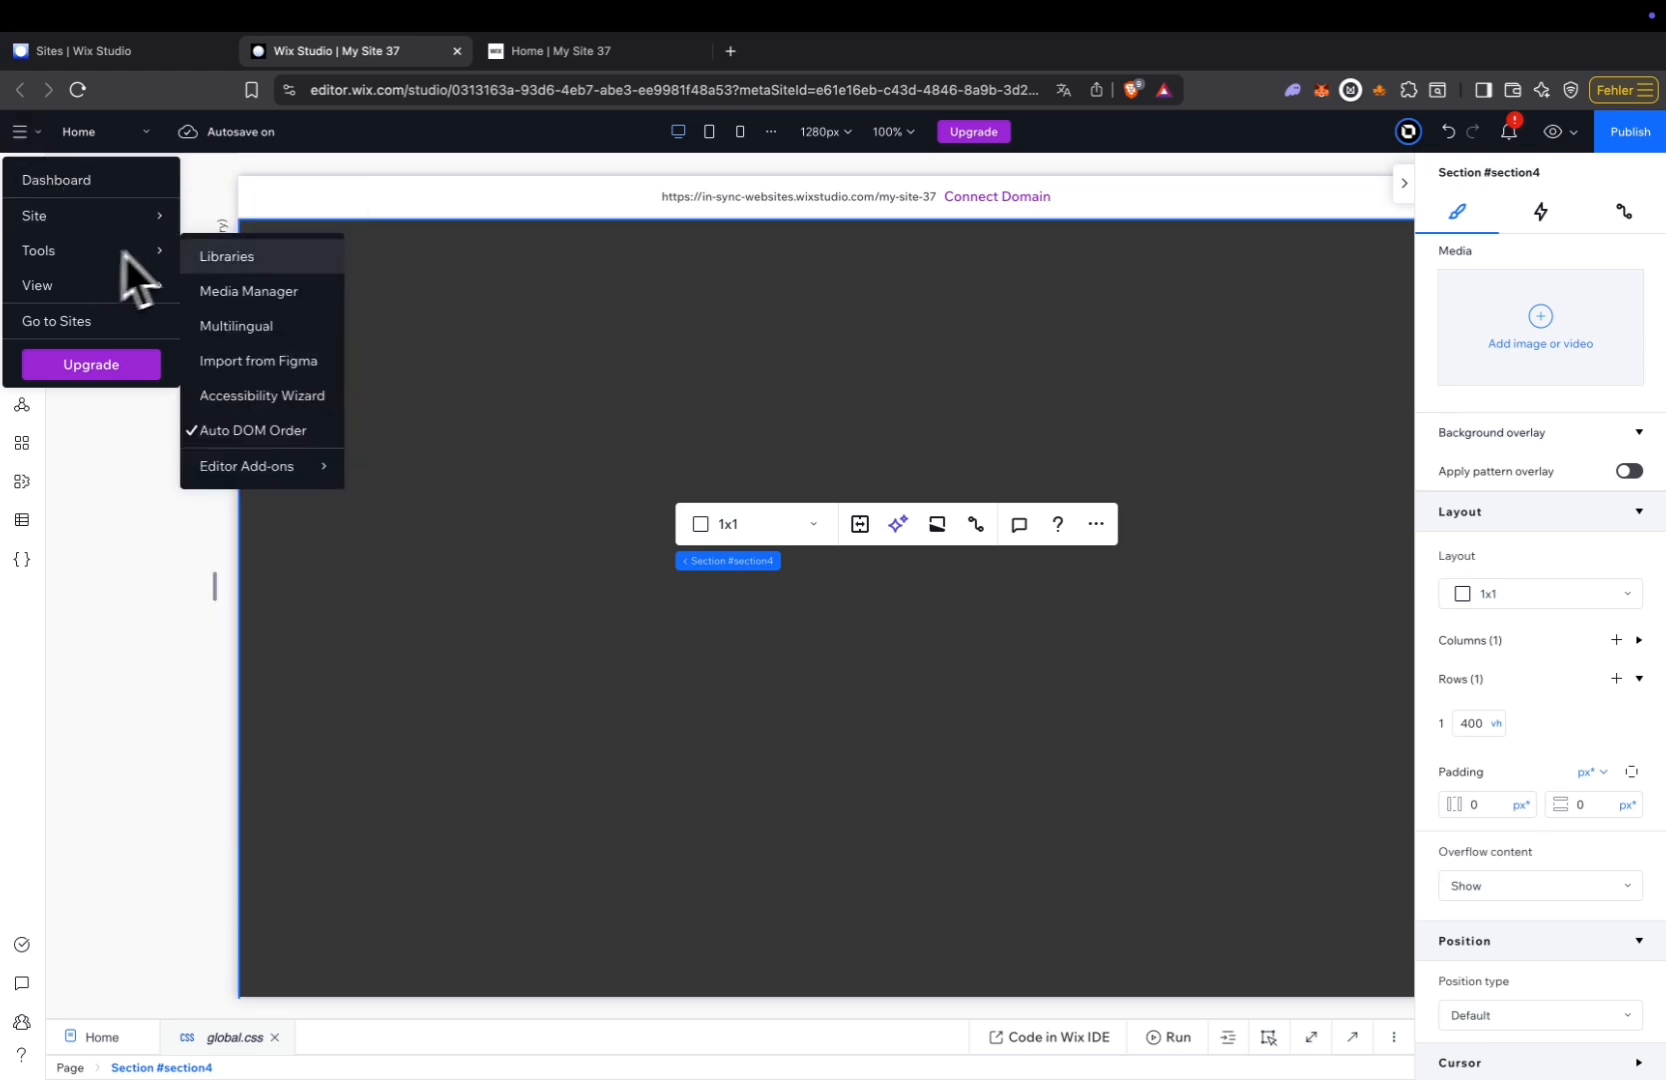
{"action": "mouse_move", "coordinate": [265, 462]}
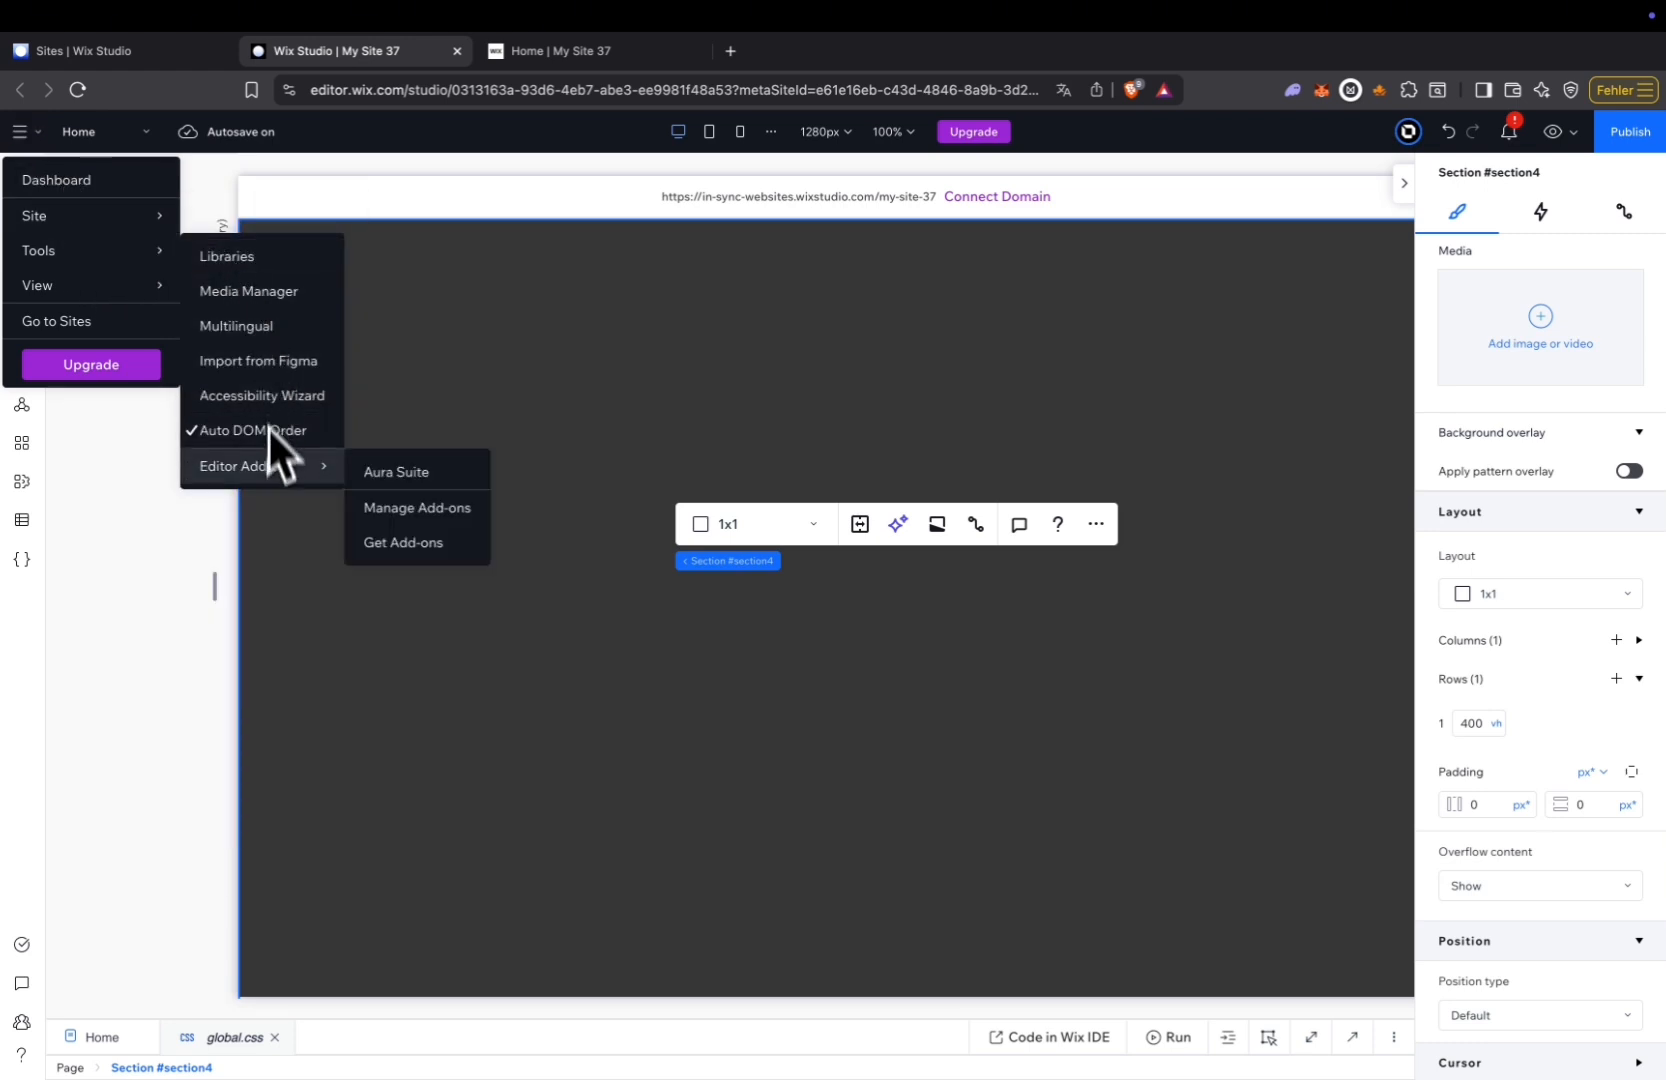
{"action": "left_click", "coordinate": [394, 470]}
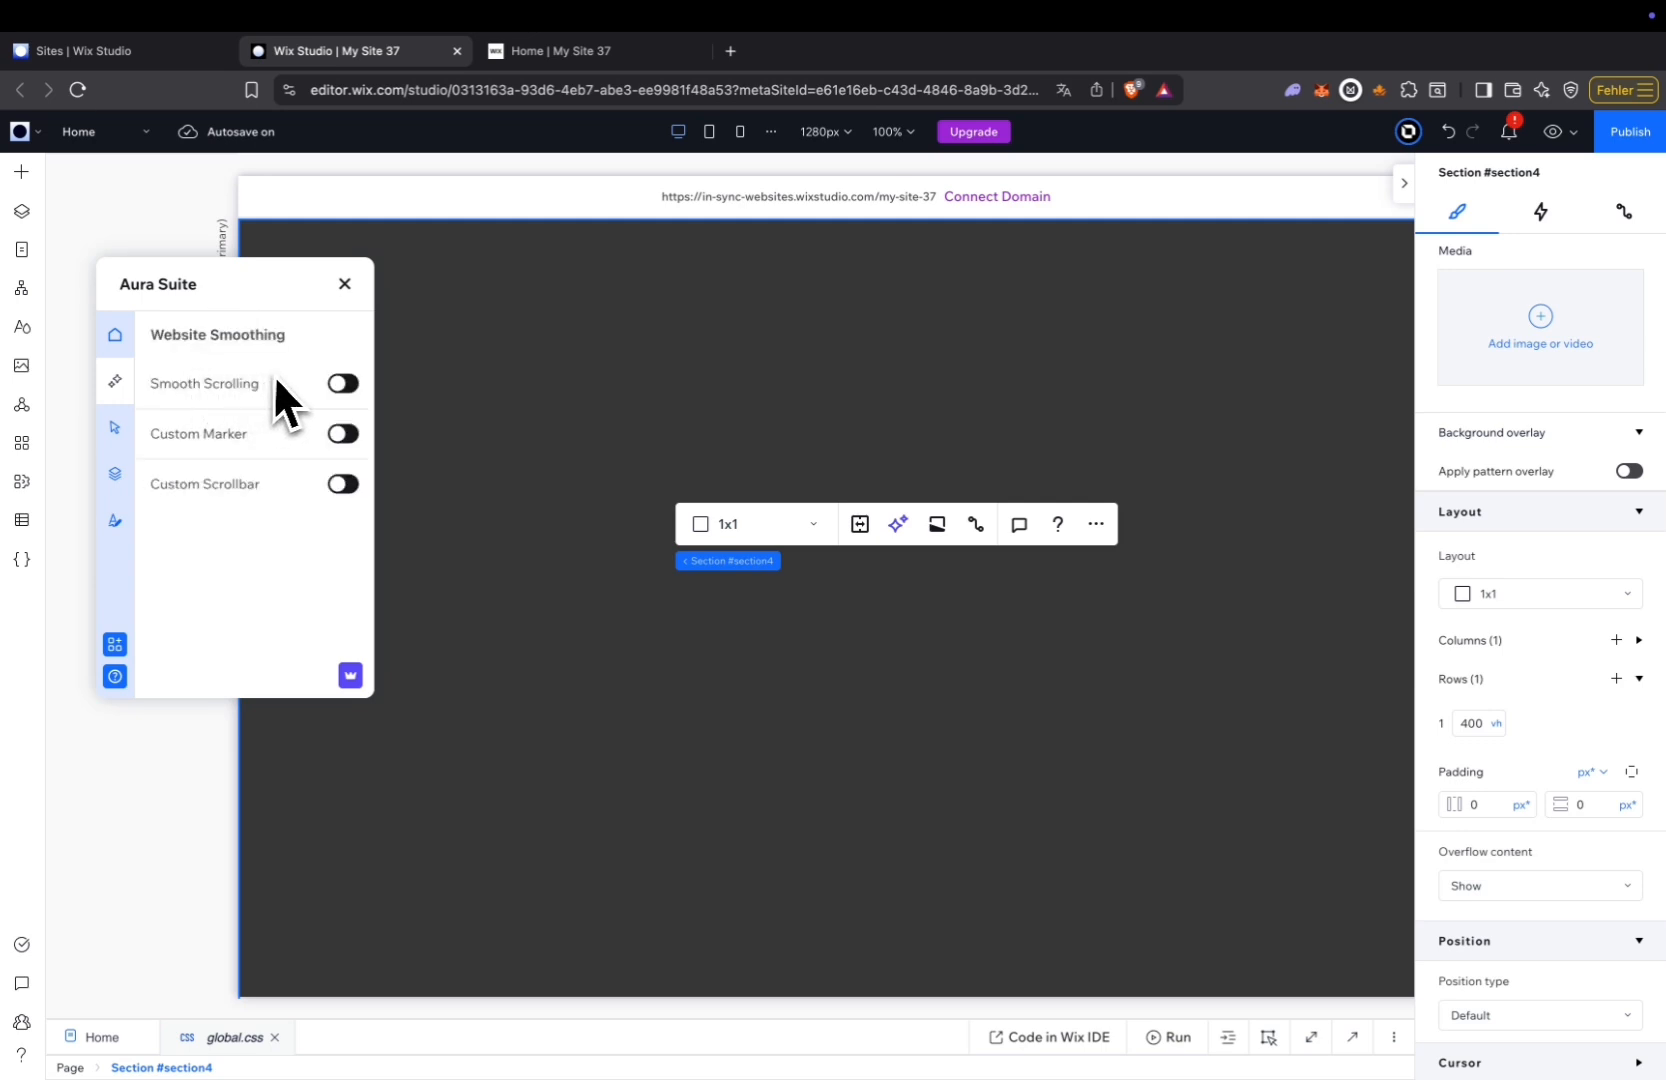
{"action": "left_click", "coordinate": [343, 383]}
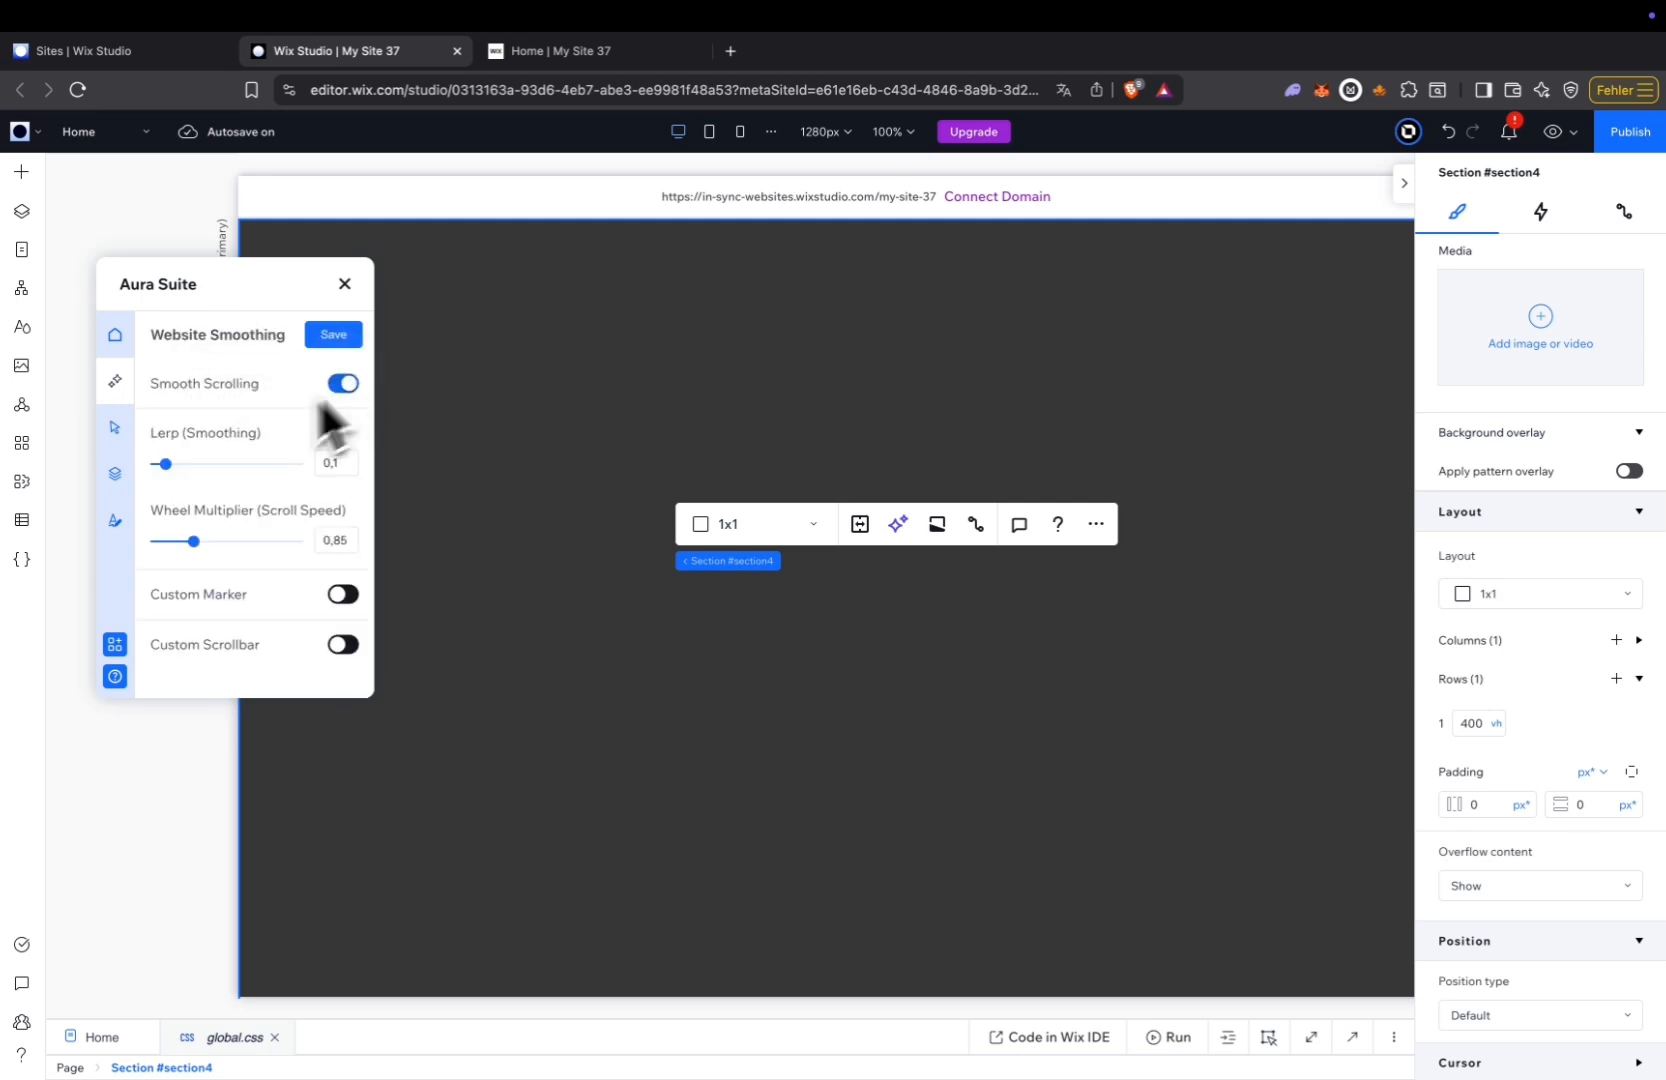
Enable the Custom Marker with marker colour FFFFFF and text colour 393939, and save the Website Smoothing settings.
{"action": "left_click", "coordinate": [346, 594]}
{"action": "scroll", "coordinate": [290, 614], "scroll_direction": "down", "scroll_amount": 1}
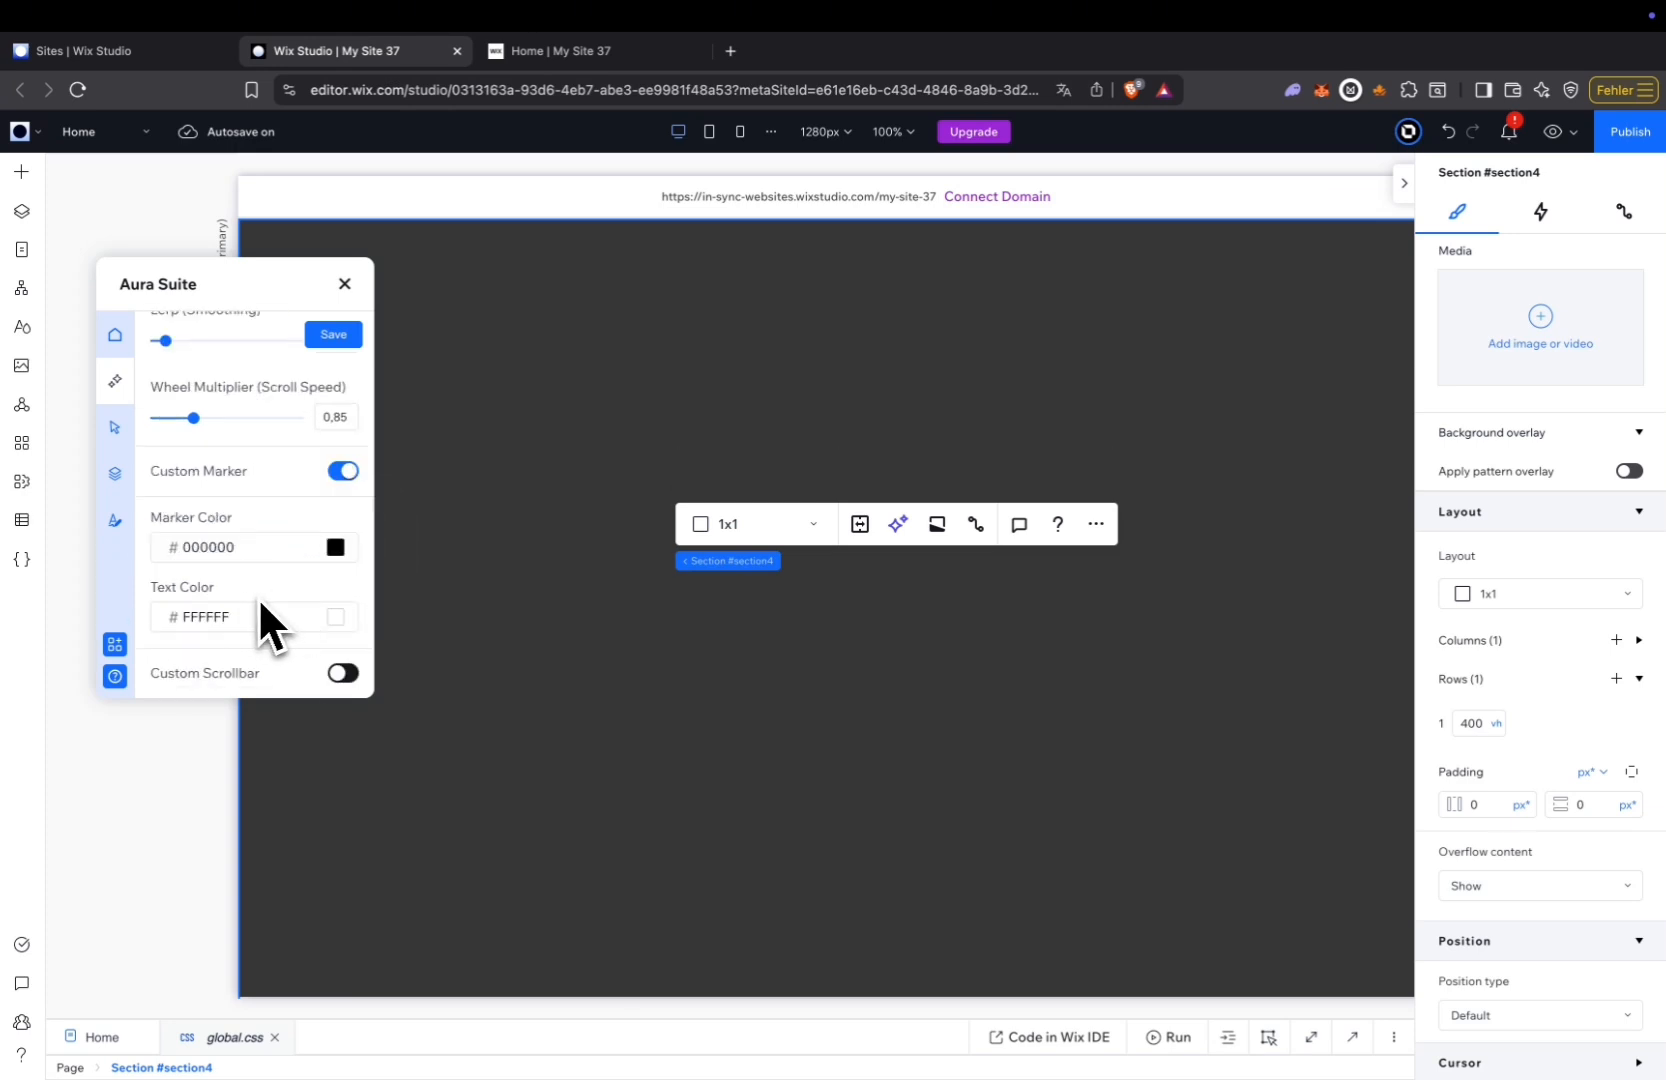
{"action": "left_click", "coordinate": [335, 547]}
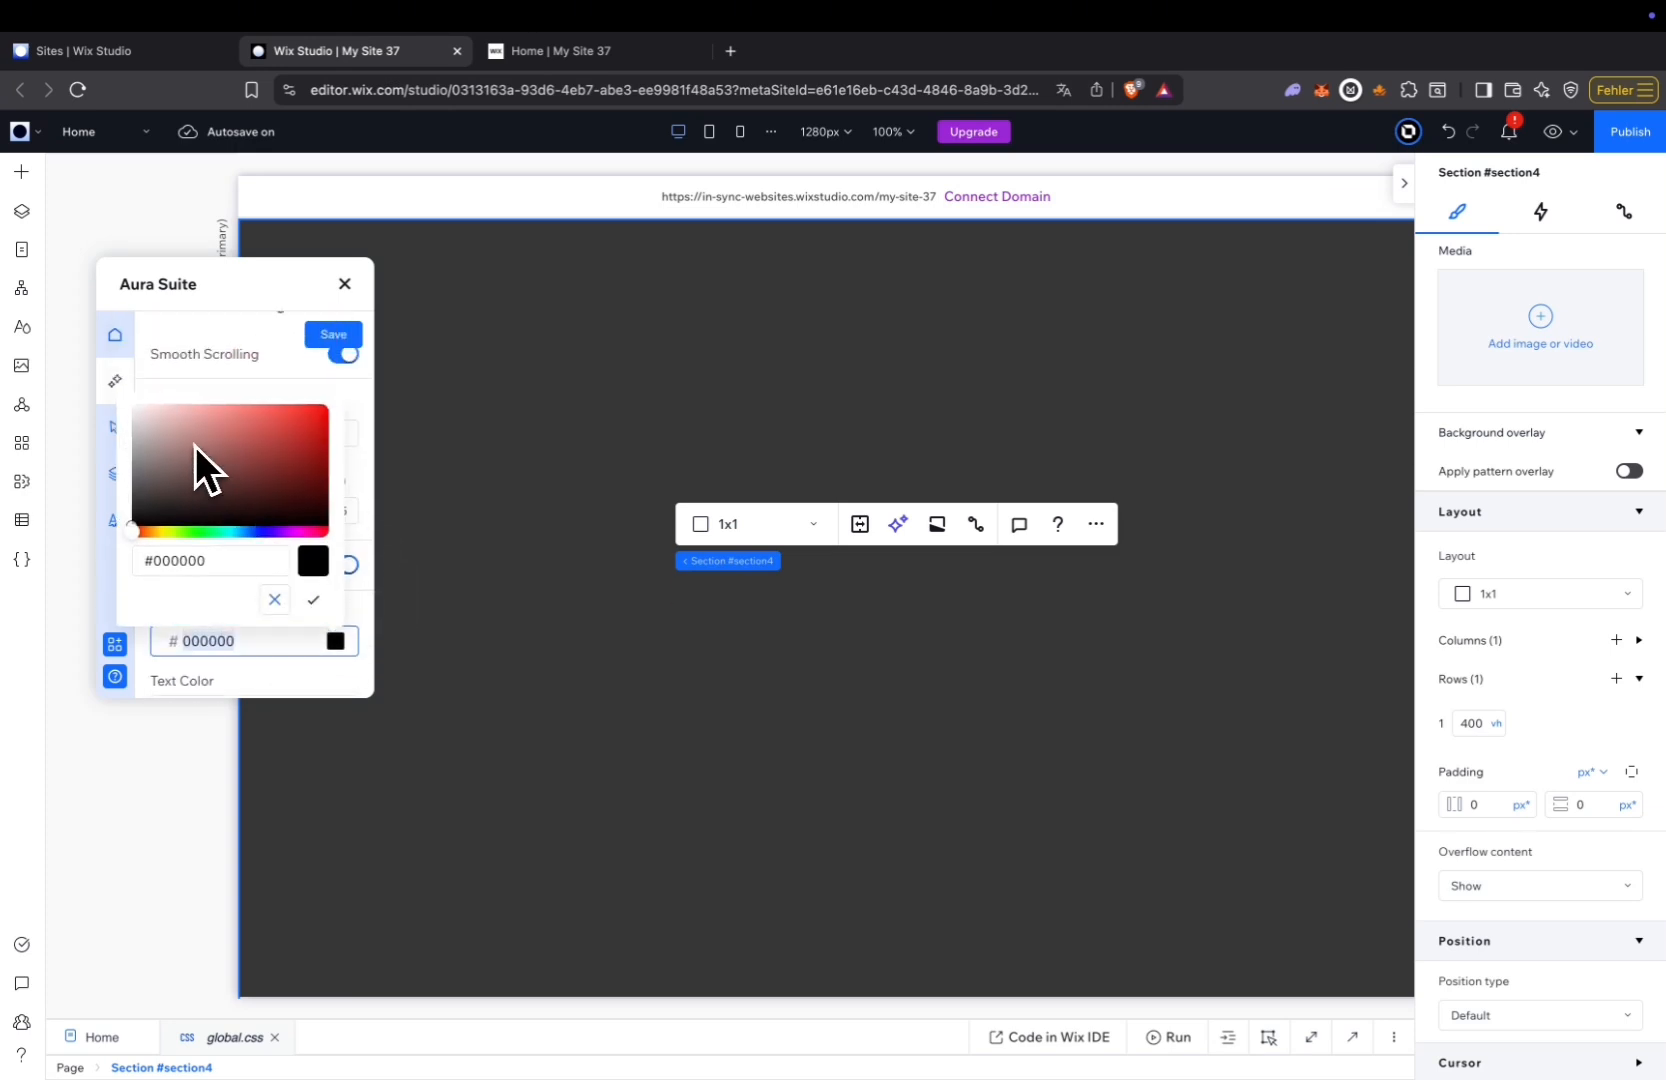
{"action": "left_click_drag", "start_coordinate": [197, 465], "coordinate": [138, 404]}
{"action": "left_click", "coordinate": [336, 617]}
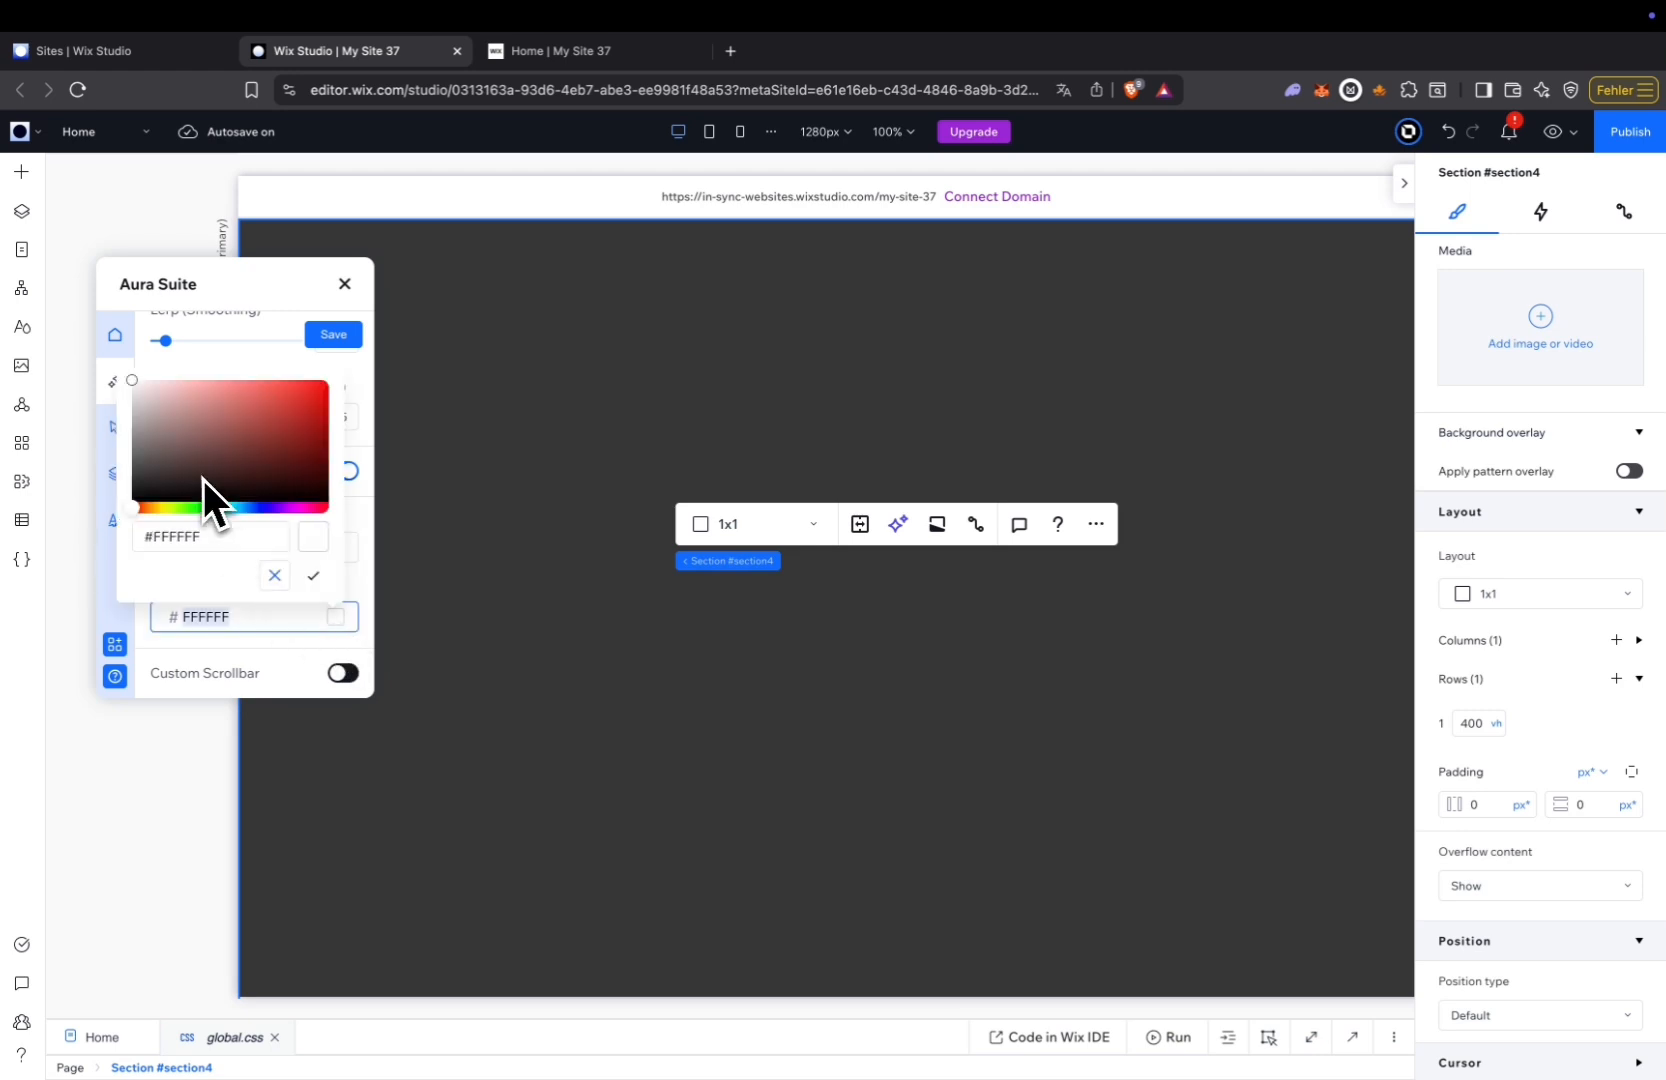
{"action": "left_click_drag", "start_coordinate": [203, 480], "coordinate": [118, 476]}
{"action": "left_click", "coordinate": [117, 496]}
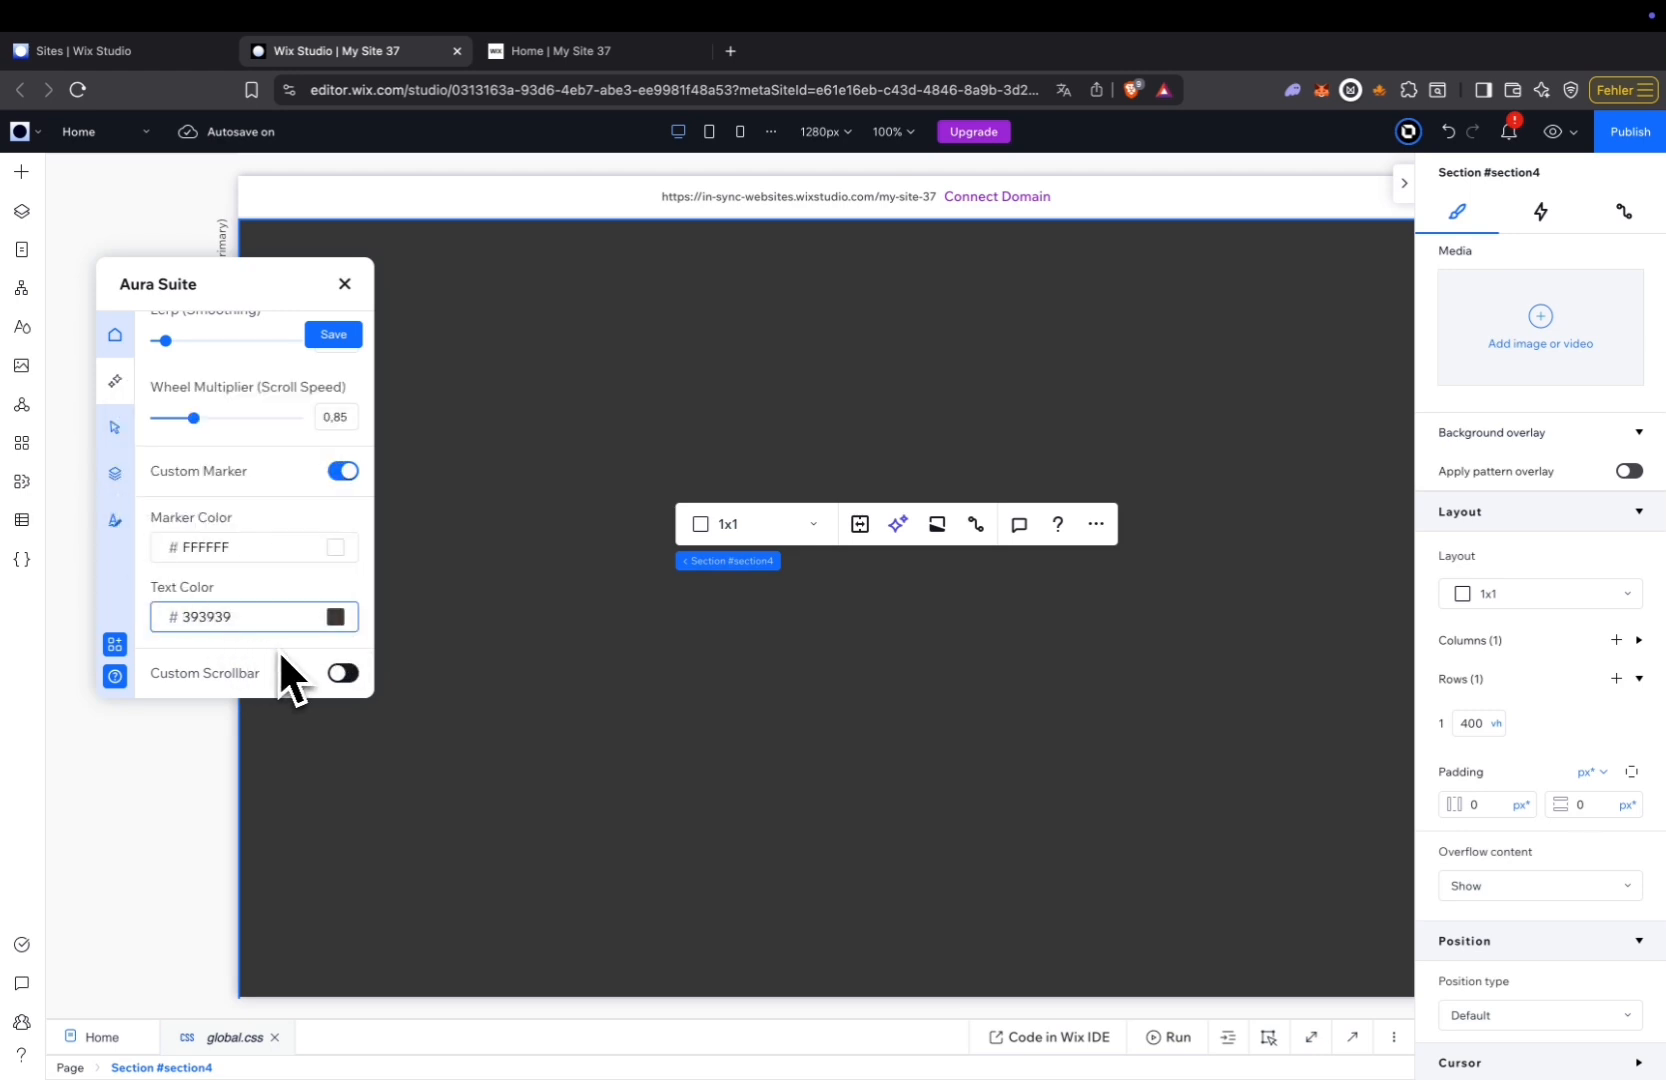
{"action": "scroll", "coordinate": [243, 584], "scroll_direction": "up", "scroll_amount": 1}
{"action": "scroll", "coordinate": [243, 584], "scroll_direction": "down", "scroll_amount": 1}
{"action": "left_click", "coordinate": [337, 336]}
Enable the Custom Cursor in Cursor Effects and choose the Small Dot style.
{"action": "left_click", "coordinate": [115, 427]}
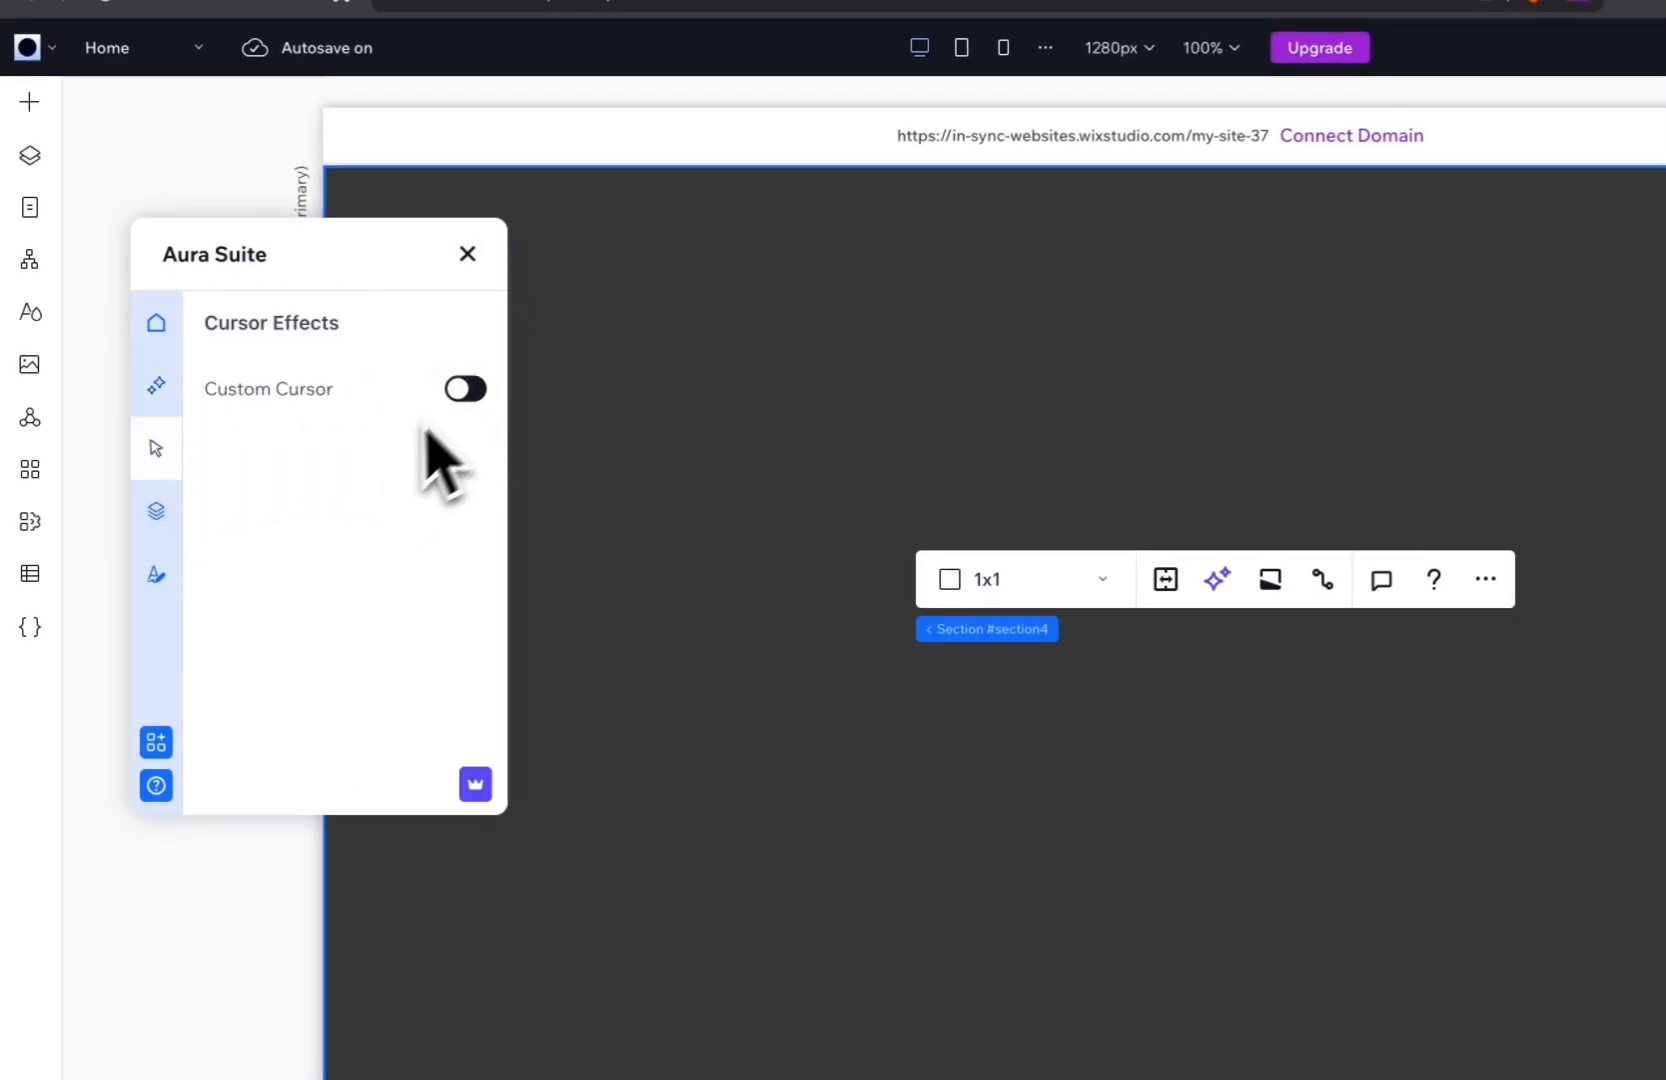
{"action": "left_click", "coordinate": [466, 390]}
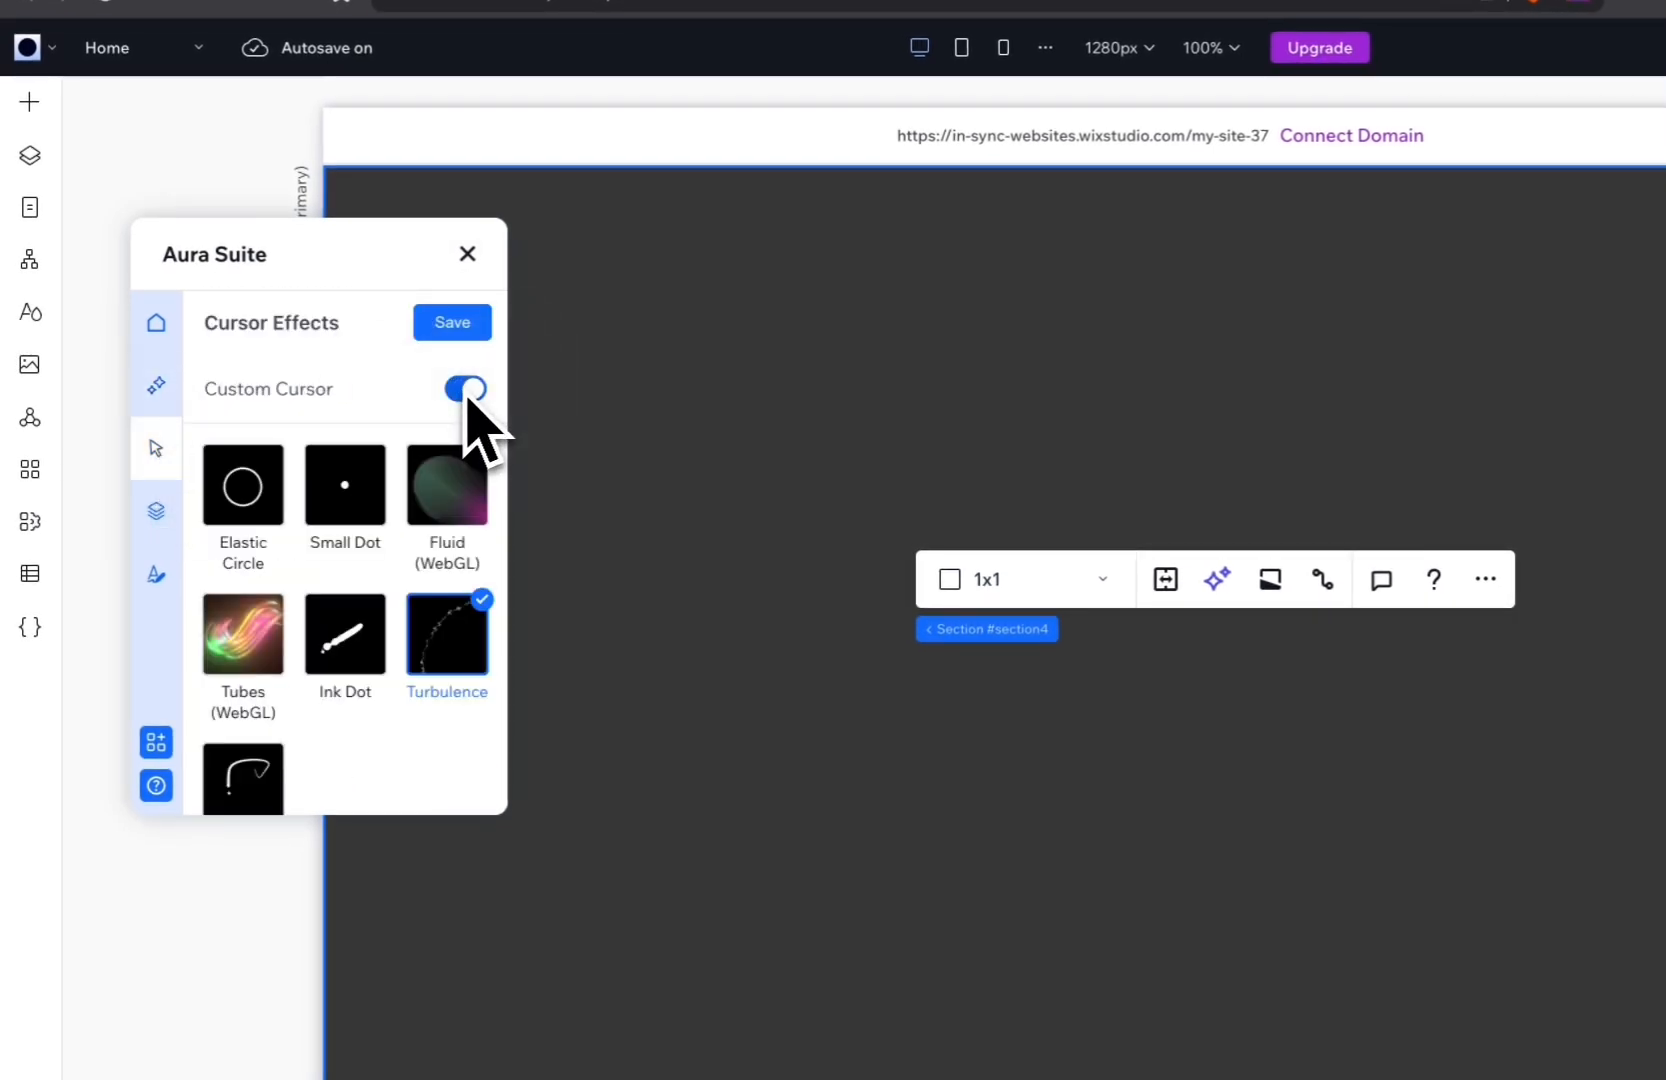
{"action": "left_click", "coordinate": [356, 493]}
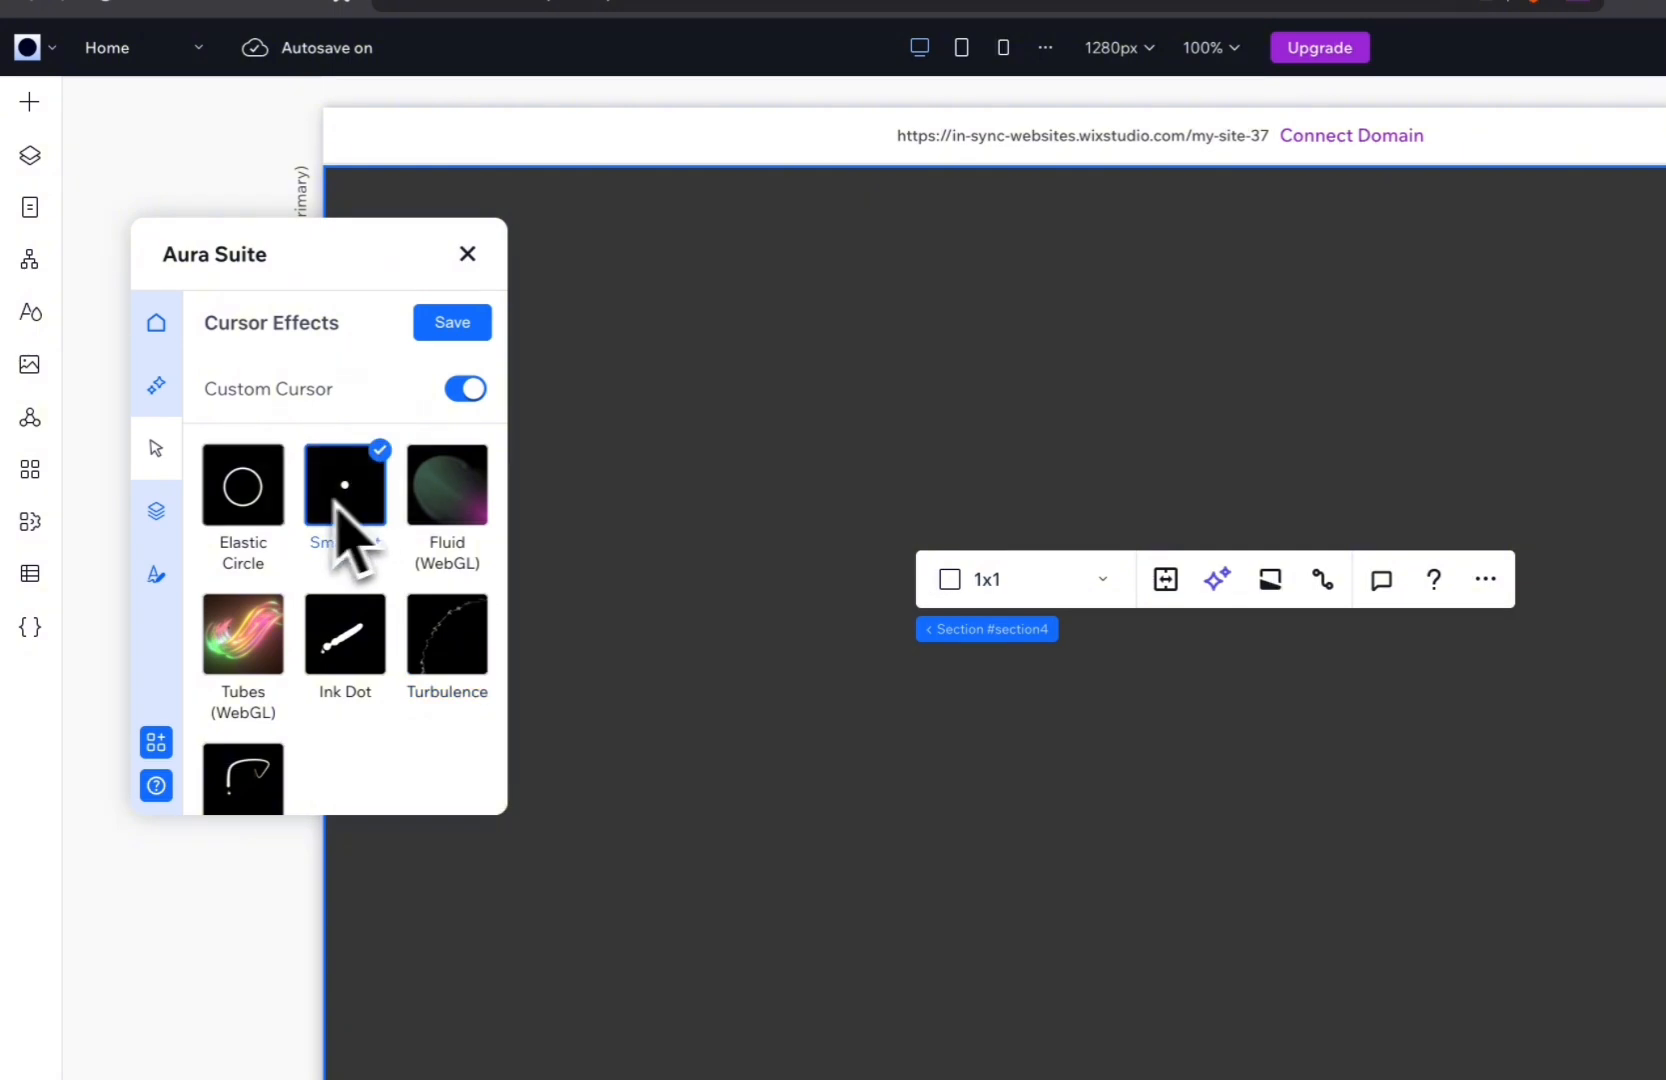
Enable the Soft Grain overlay in Overlay Effects with an opacity of 40, and save the settings.
{"action": "left_click", "coordinate": [157, 514]}
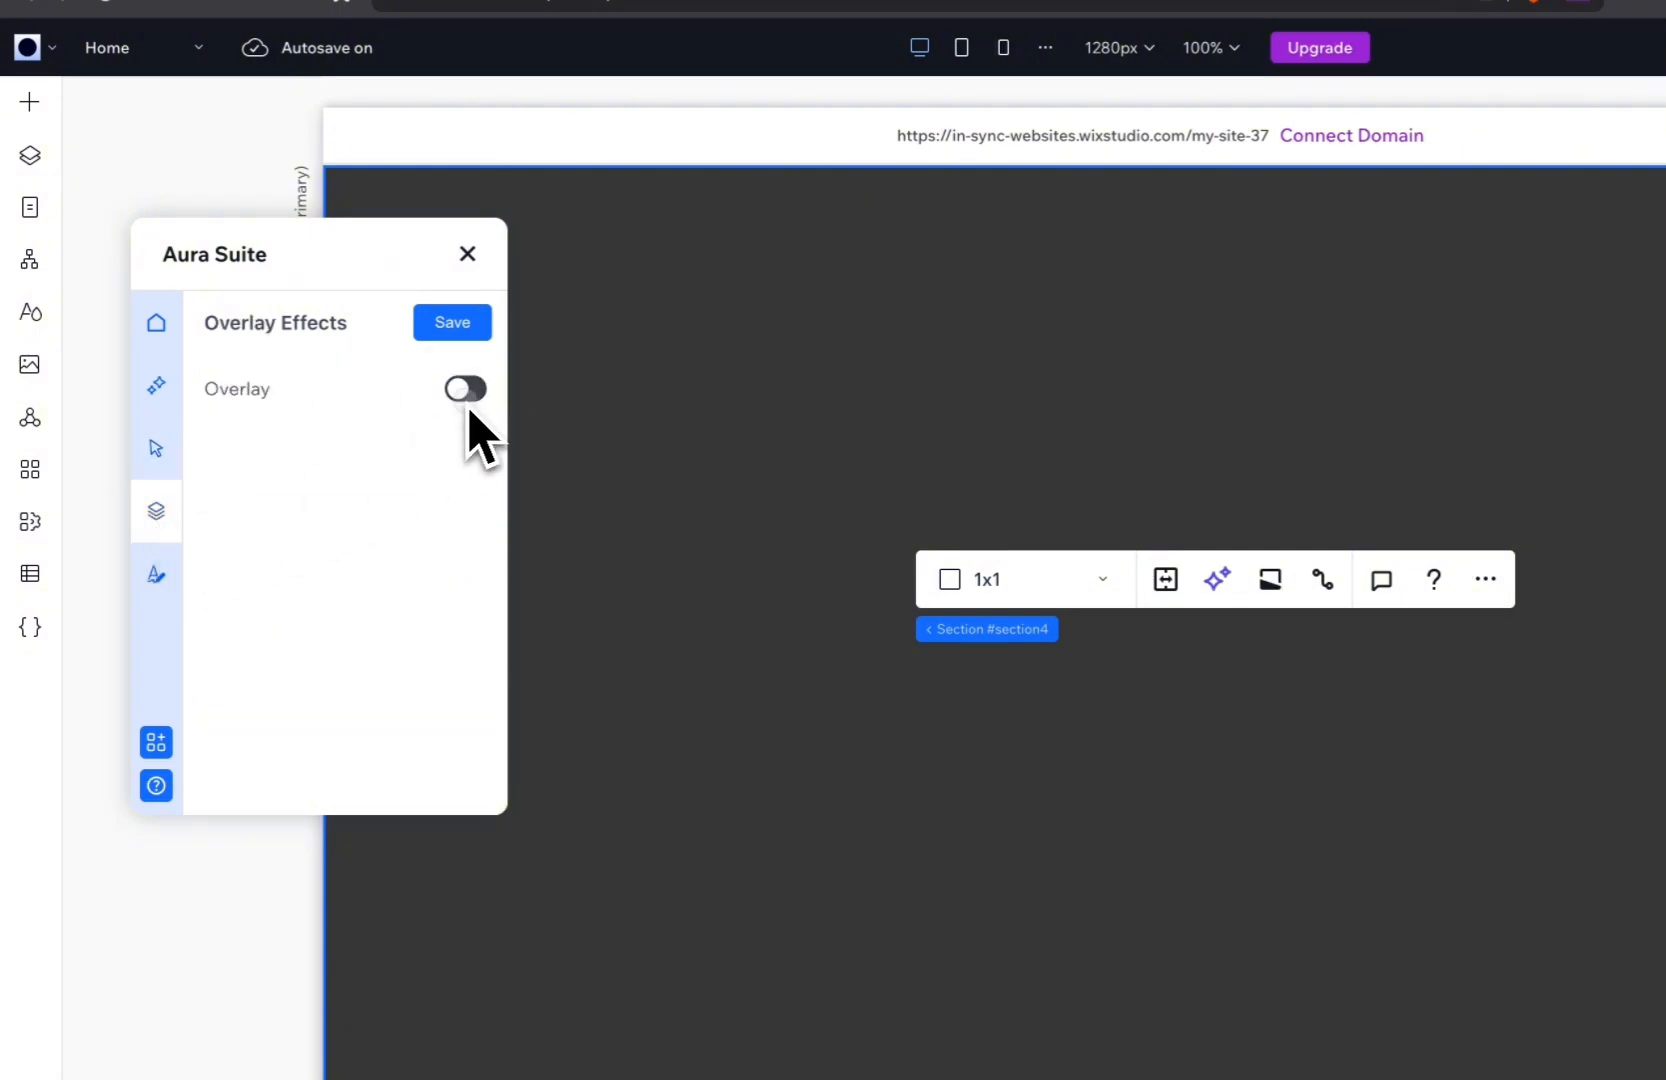
{"action": "left_click", "coordinate": [466, 389]}
{"action": "scroll", "coordinate": [372, 495], "scroll_direction": "down", "scroll_amount": 3}
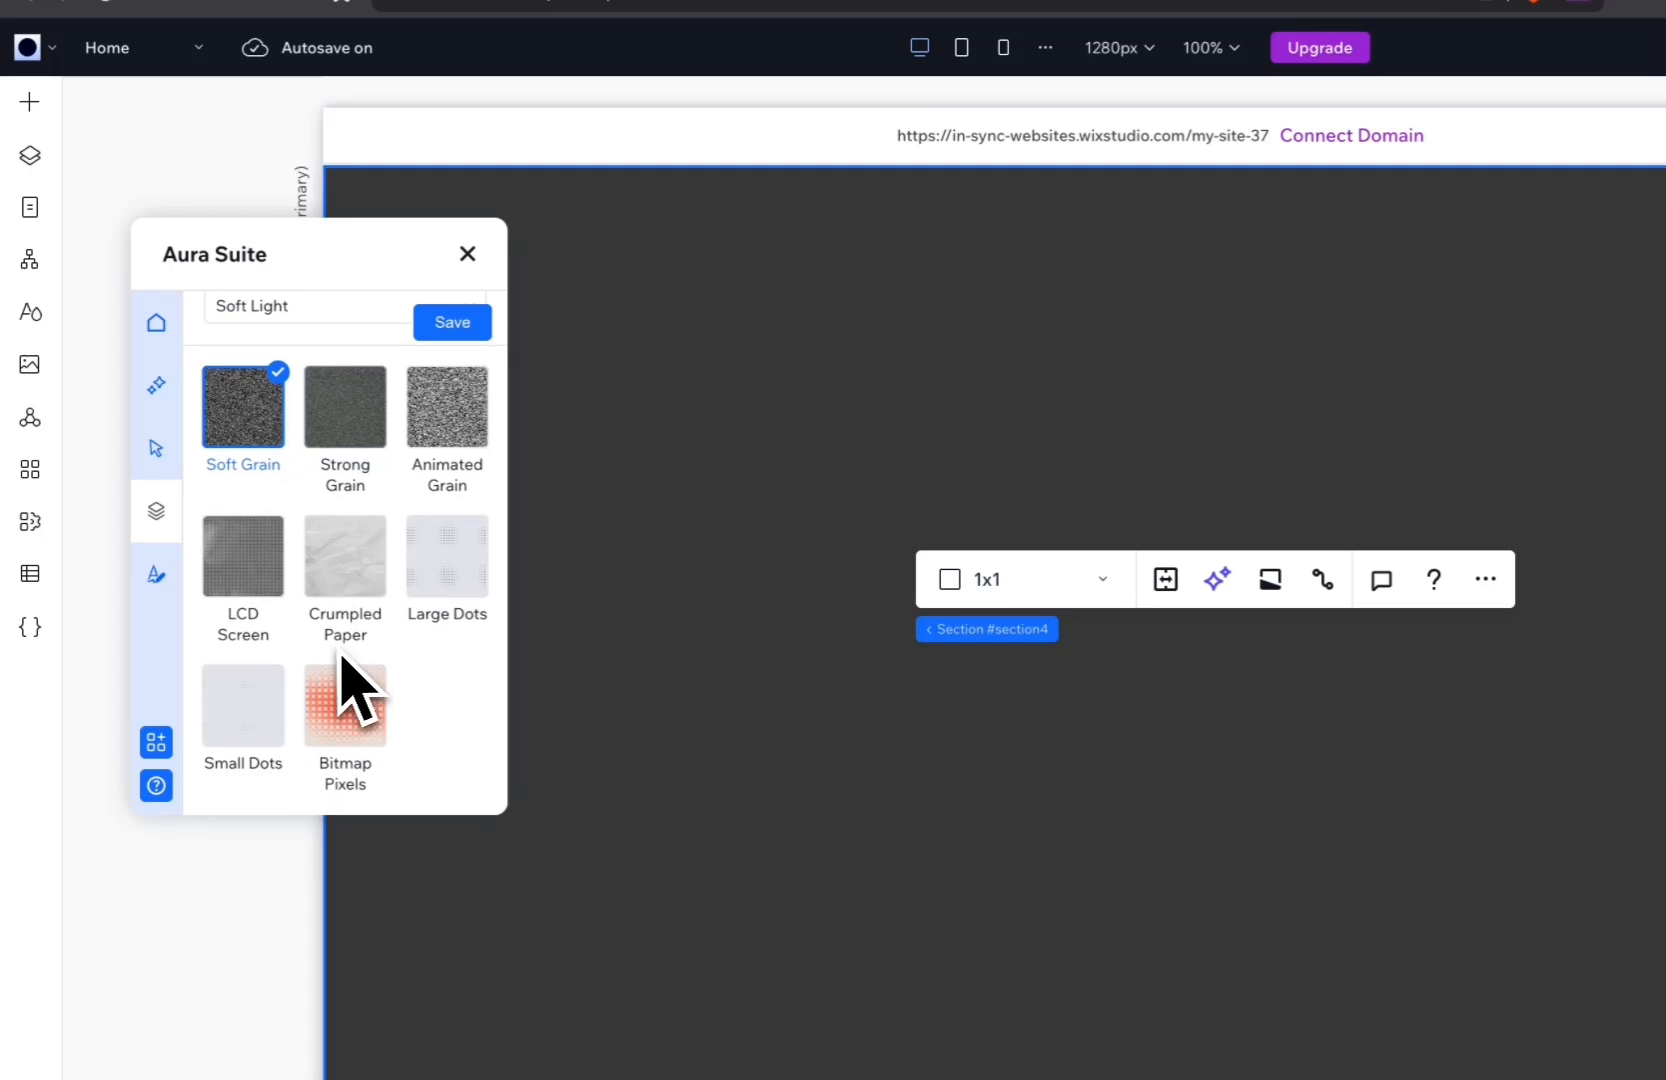
{"action": "scroll", "coordinate": [341, 662], "scroll_direction": "up", "scroll_amount": 3}
{"action": "left_click_drag", "start_coordinate": [233, 498], "coordinate": [292, 513]}
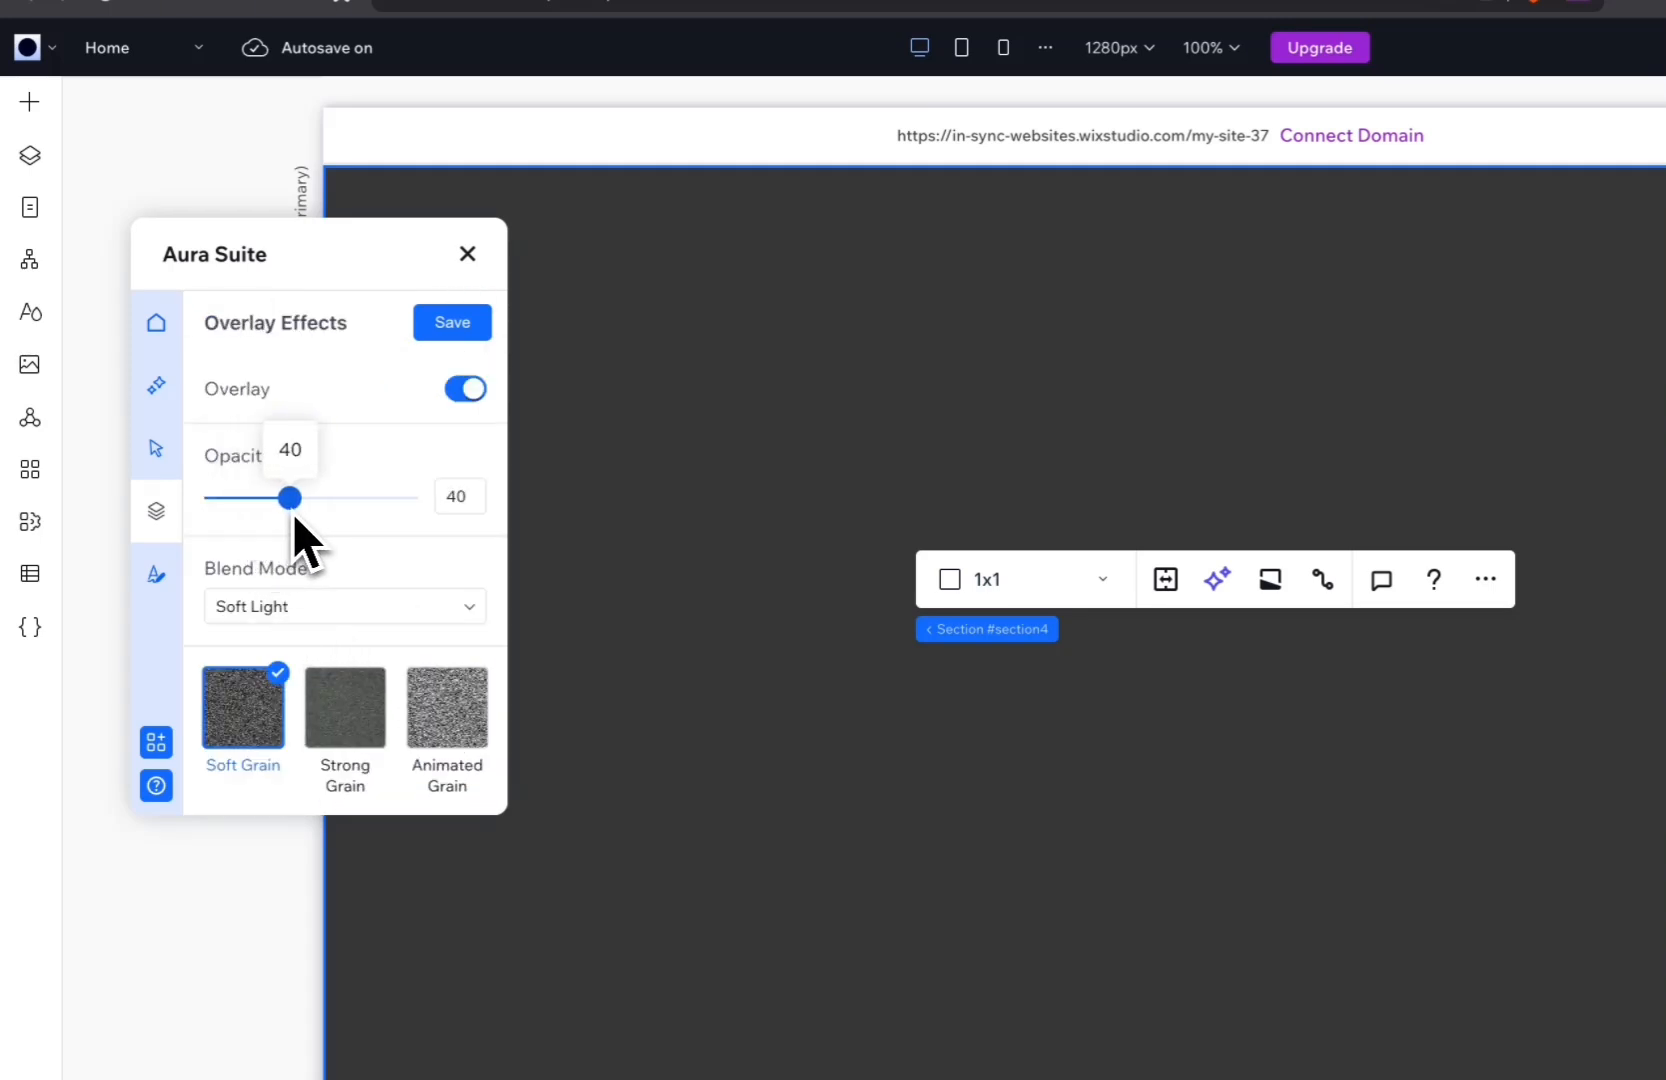
{"action": "left_click", "coordinate": [449, 326]}
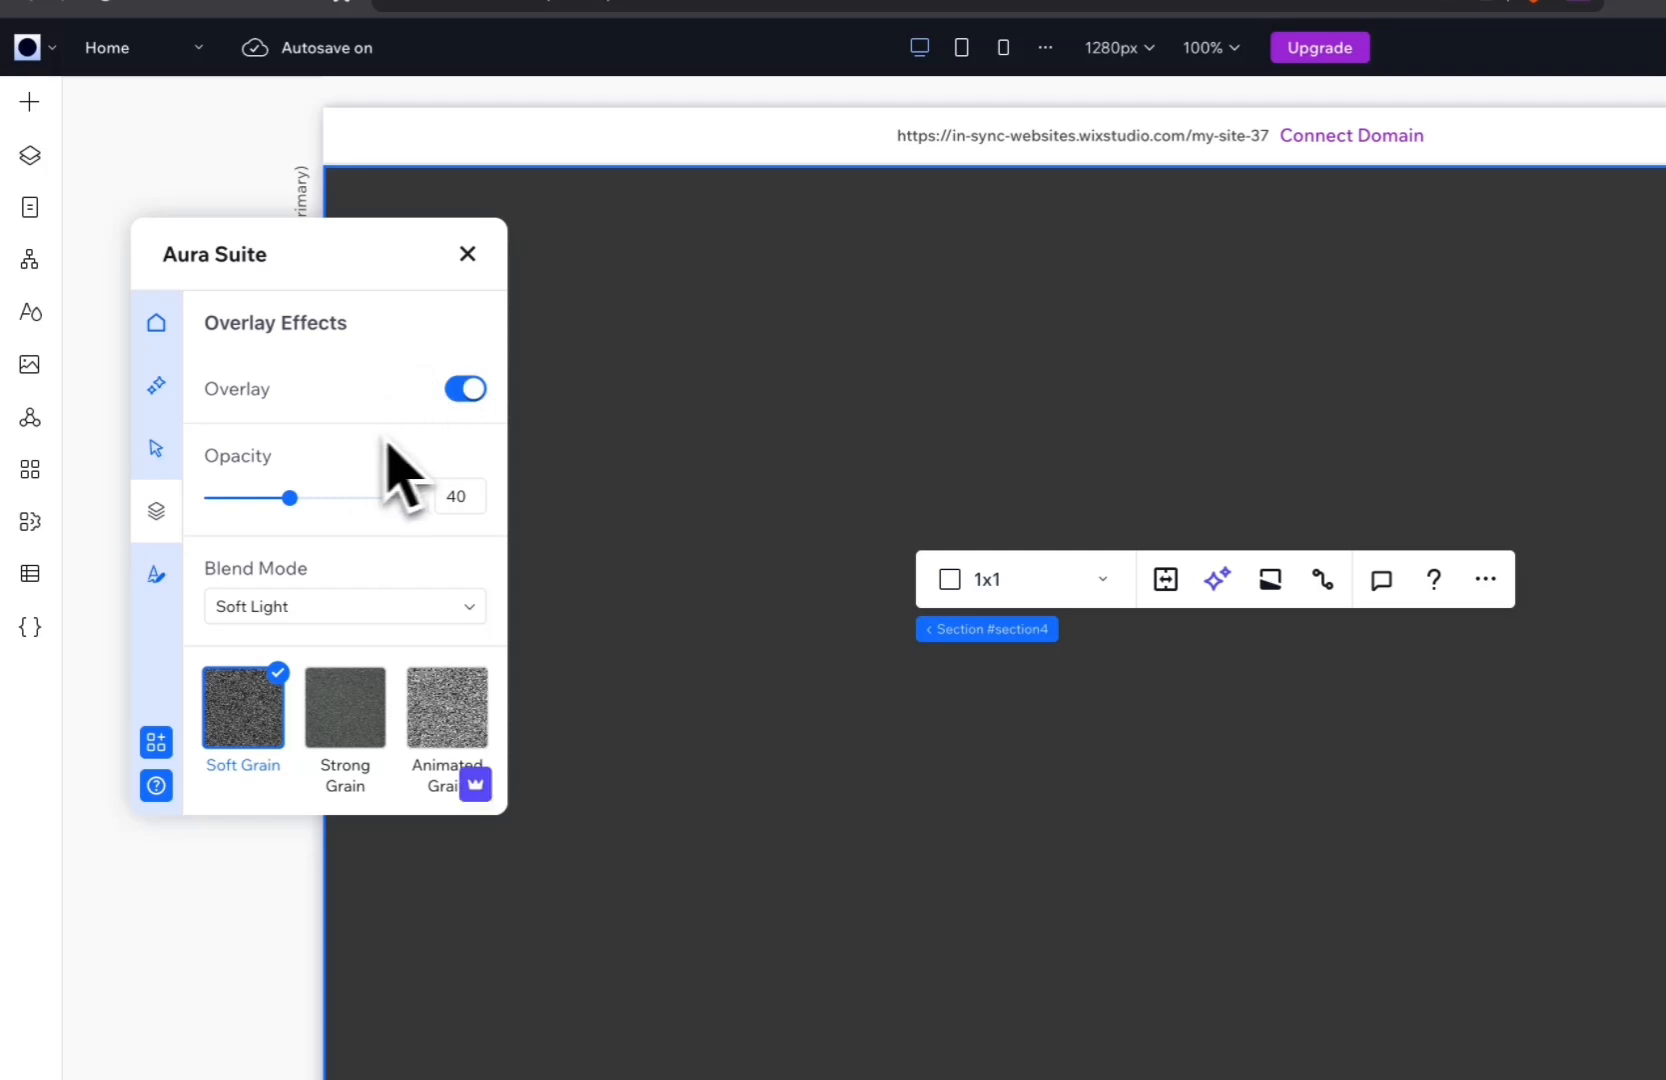
{"action": "scroll", "coordinate": [412, 440], "scroll_direction": "down", "scroll_amount": 3}
{"action": "scroll", "coordinate": [412, 440], "scroll_direction": "up", "scroll_amount": 3}
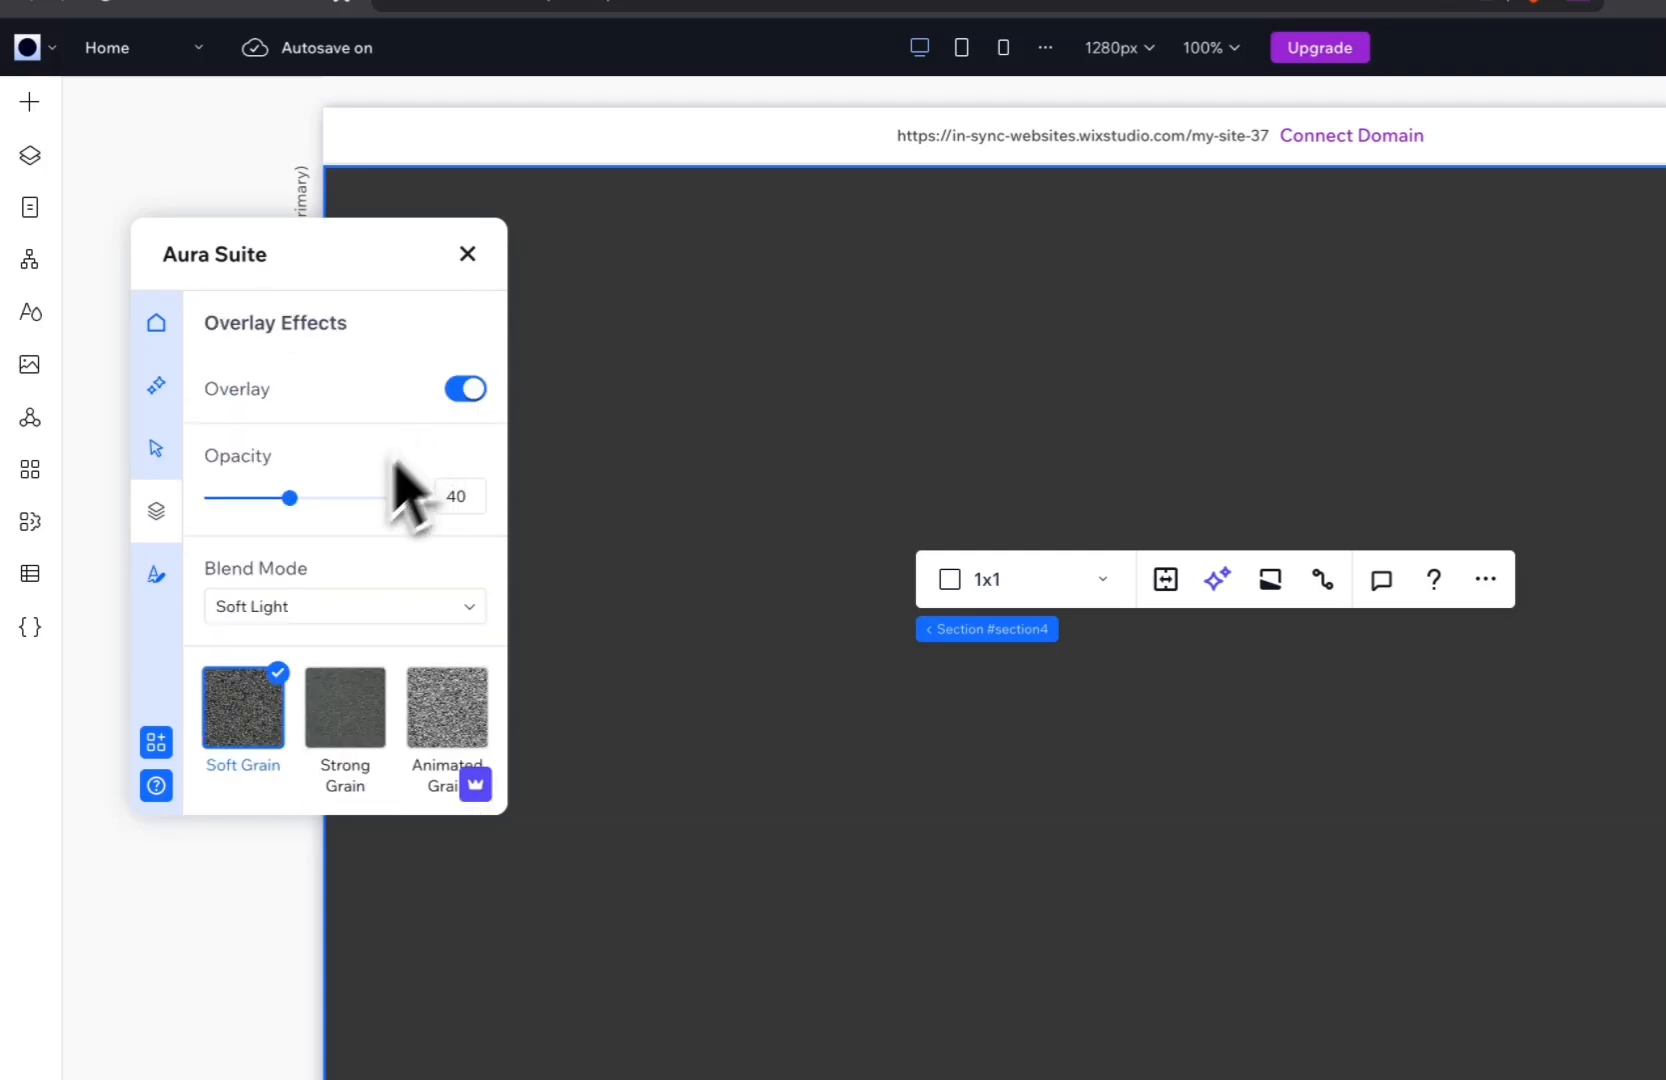
Open the Aura Suite's Text Animations settings and place a title text element in the dark section.
{"action": "left_click", "coordinate": [156, 574]}
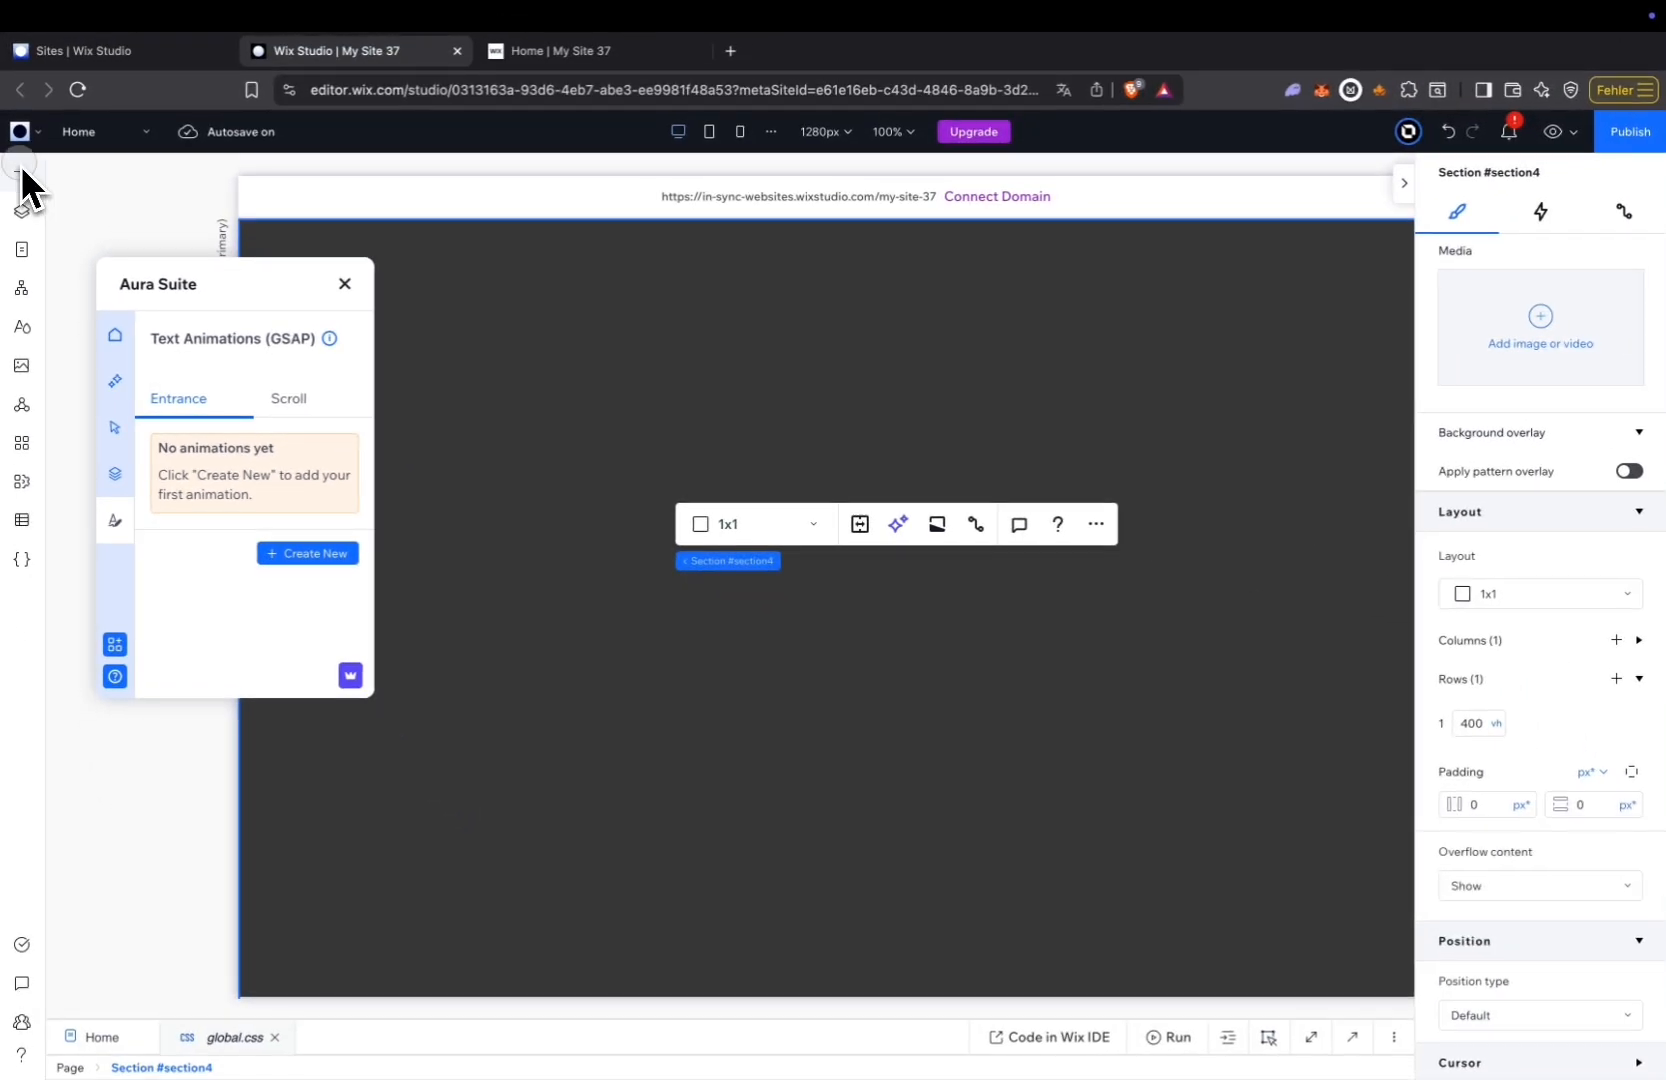
{"action": "left_click", "coordinate": [29, 102]}
{"action": "left_click_drag", "start_coordinate": [159, 281], "coordinate": [1328, 379]}
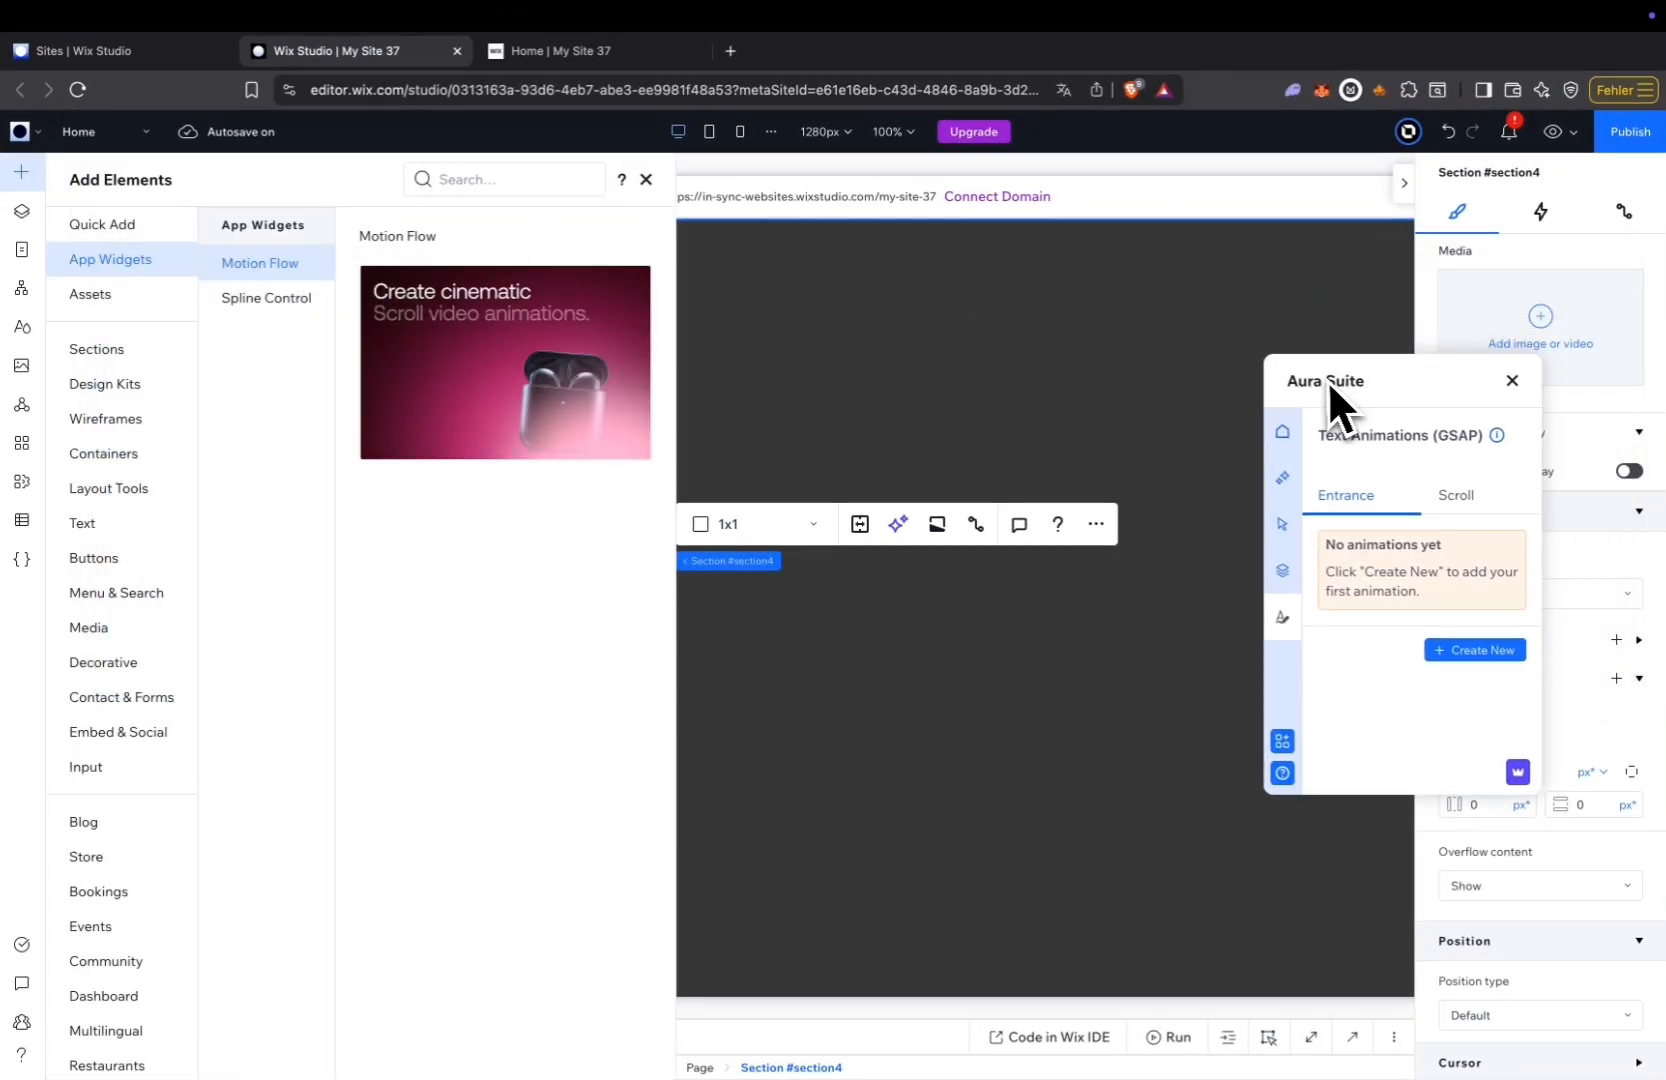
{"action": "left_click", "coordinate": [100, 226]}
{"action": "left_click_drag", "start_coordinate": [358, 330], "coordinate": [751, 651]}
Set the title's text colour to the white theme colour (Color 1) and its font size to 120 px.
{"action": "left_click", "coordinate": [1622, 918]}
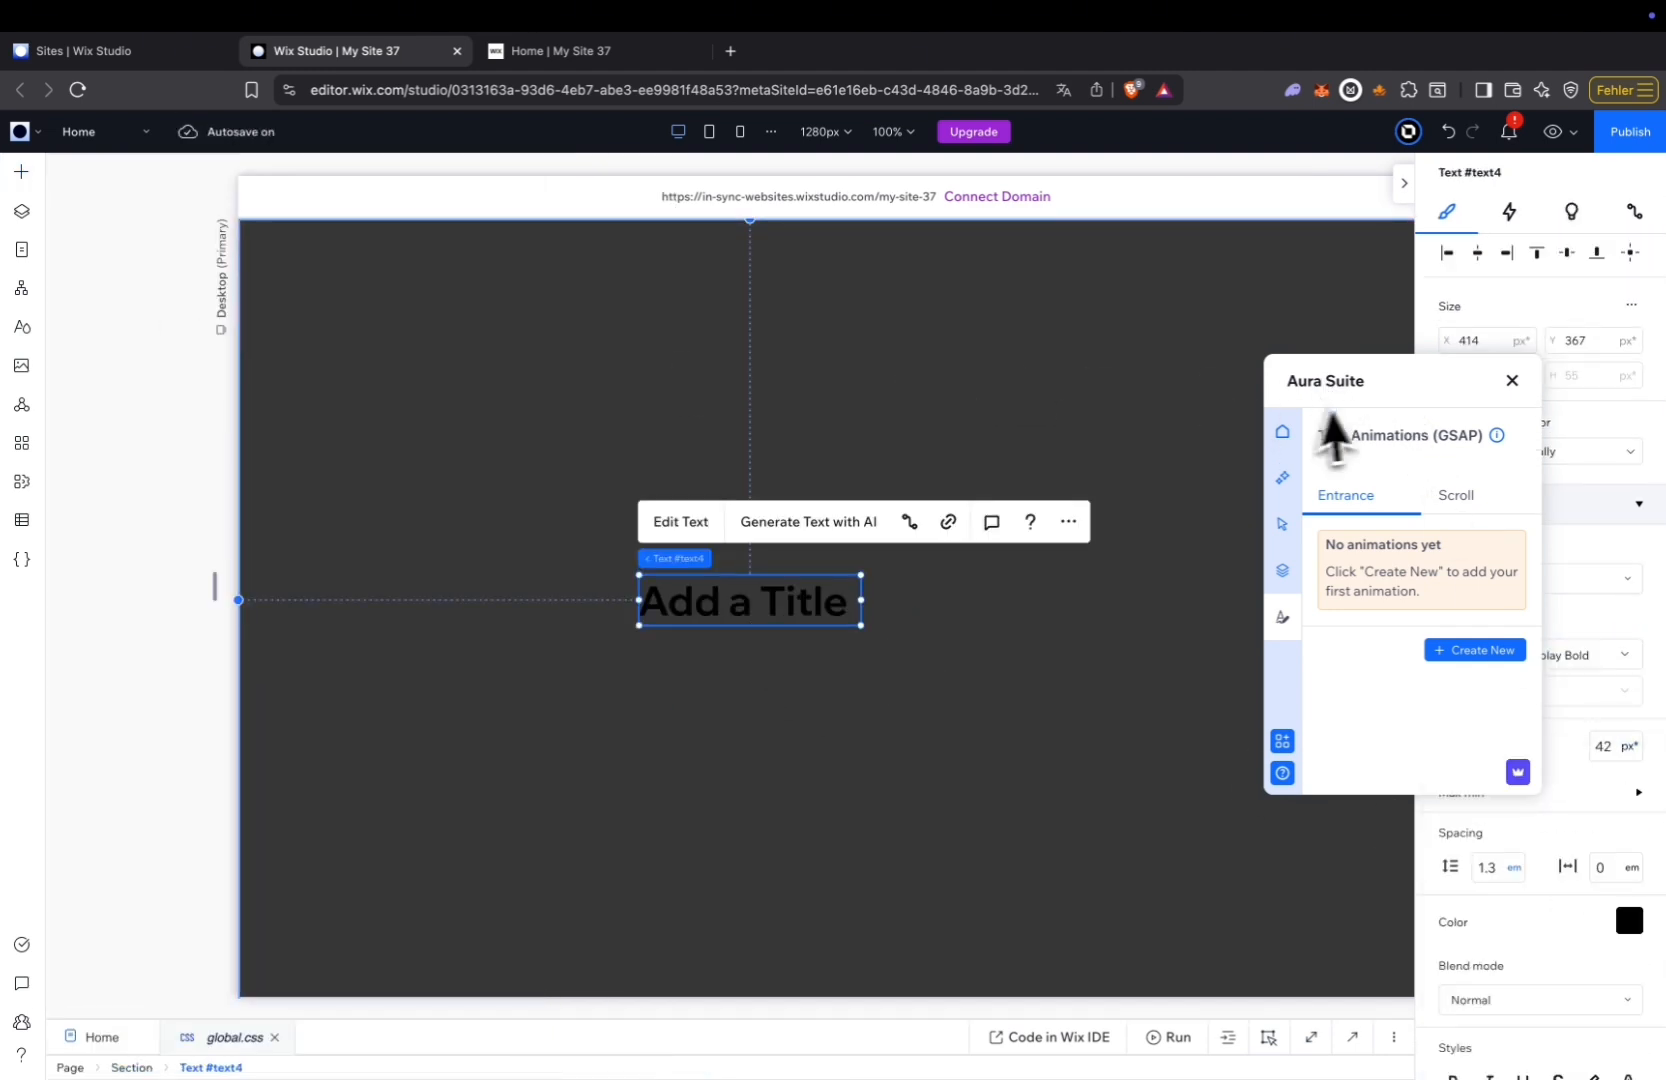
{"action": "left_click_drag", "start_coordinate": [1330, 392], "coordinate": [190, 534]}
{"action": "left_click", "coordinate": [1626, 922]}
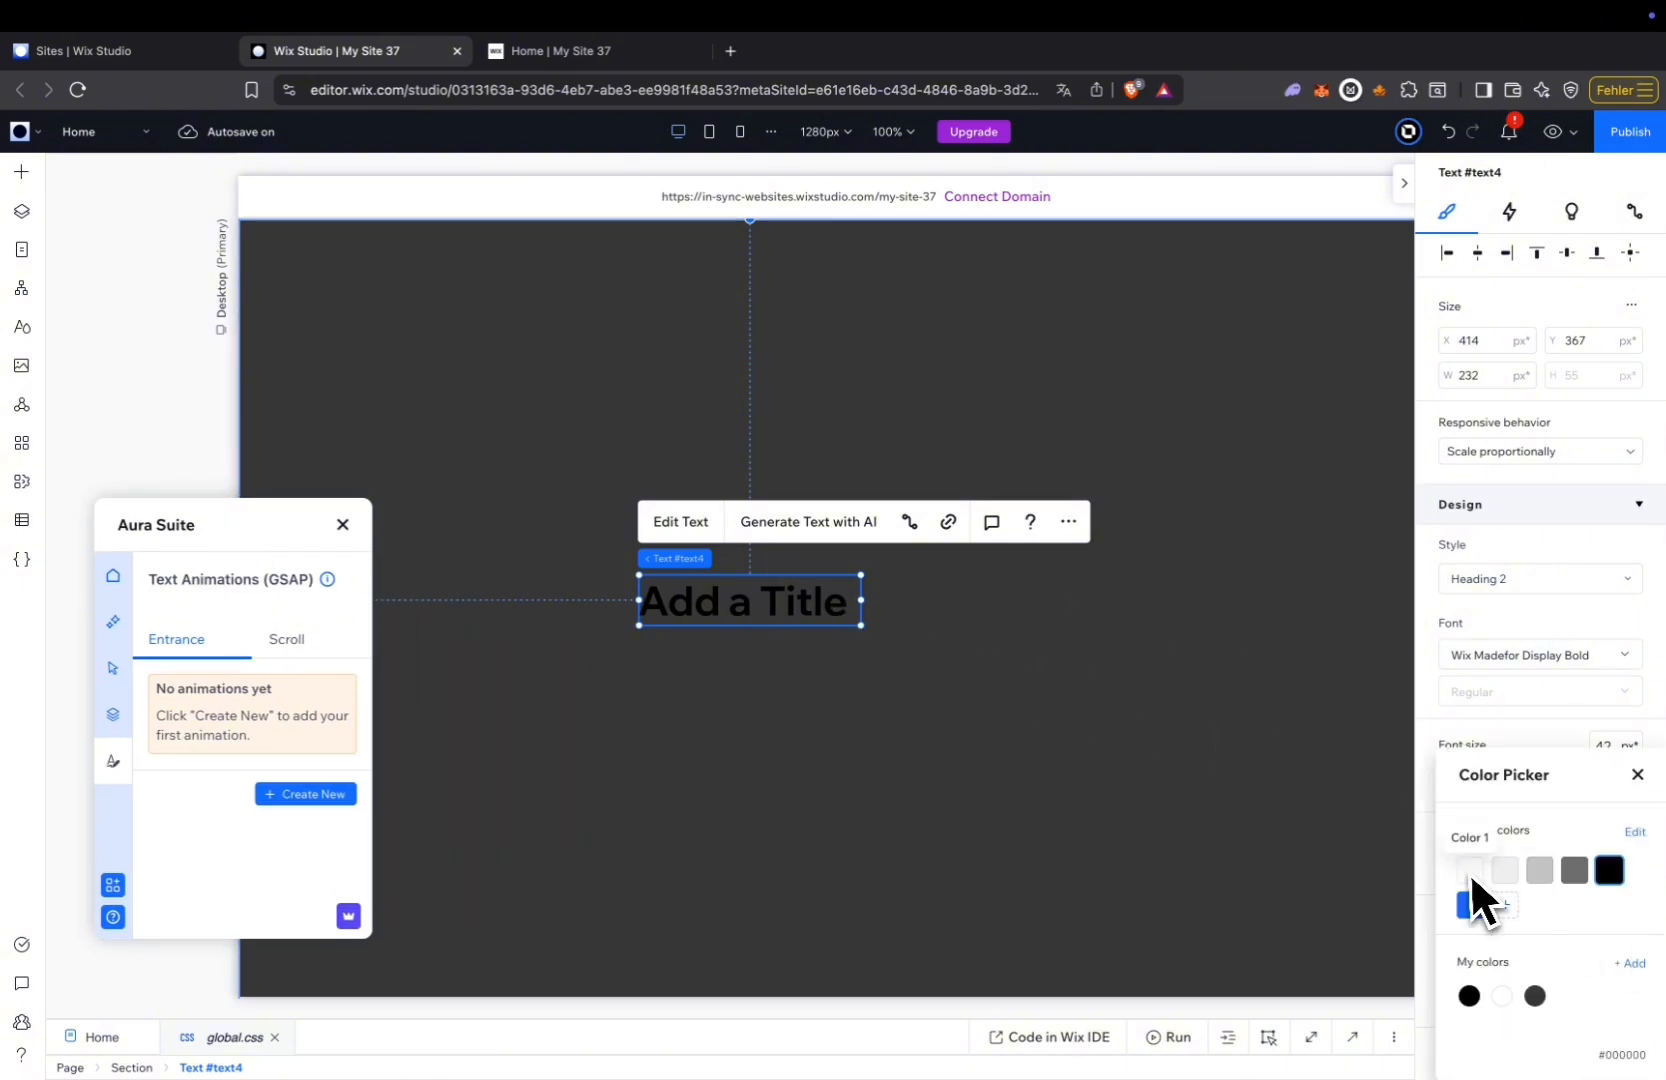
{"action": "left_click", "coordinate": [1469, 871]}
{"action": "left_click", "coordinate": [1637, 775]}
{"action": "left_click", "coordinate": [1617, 755]}
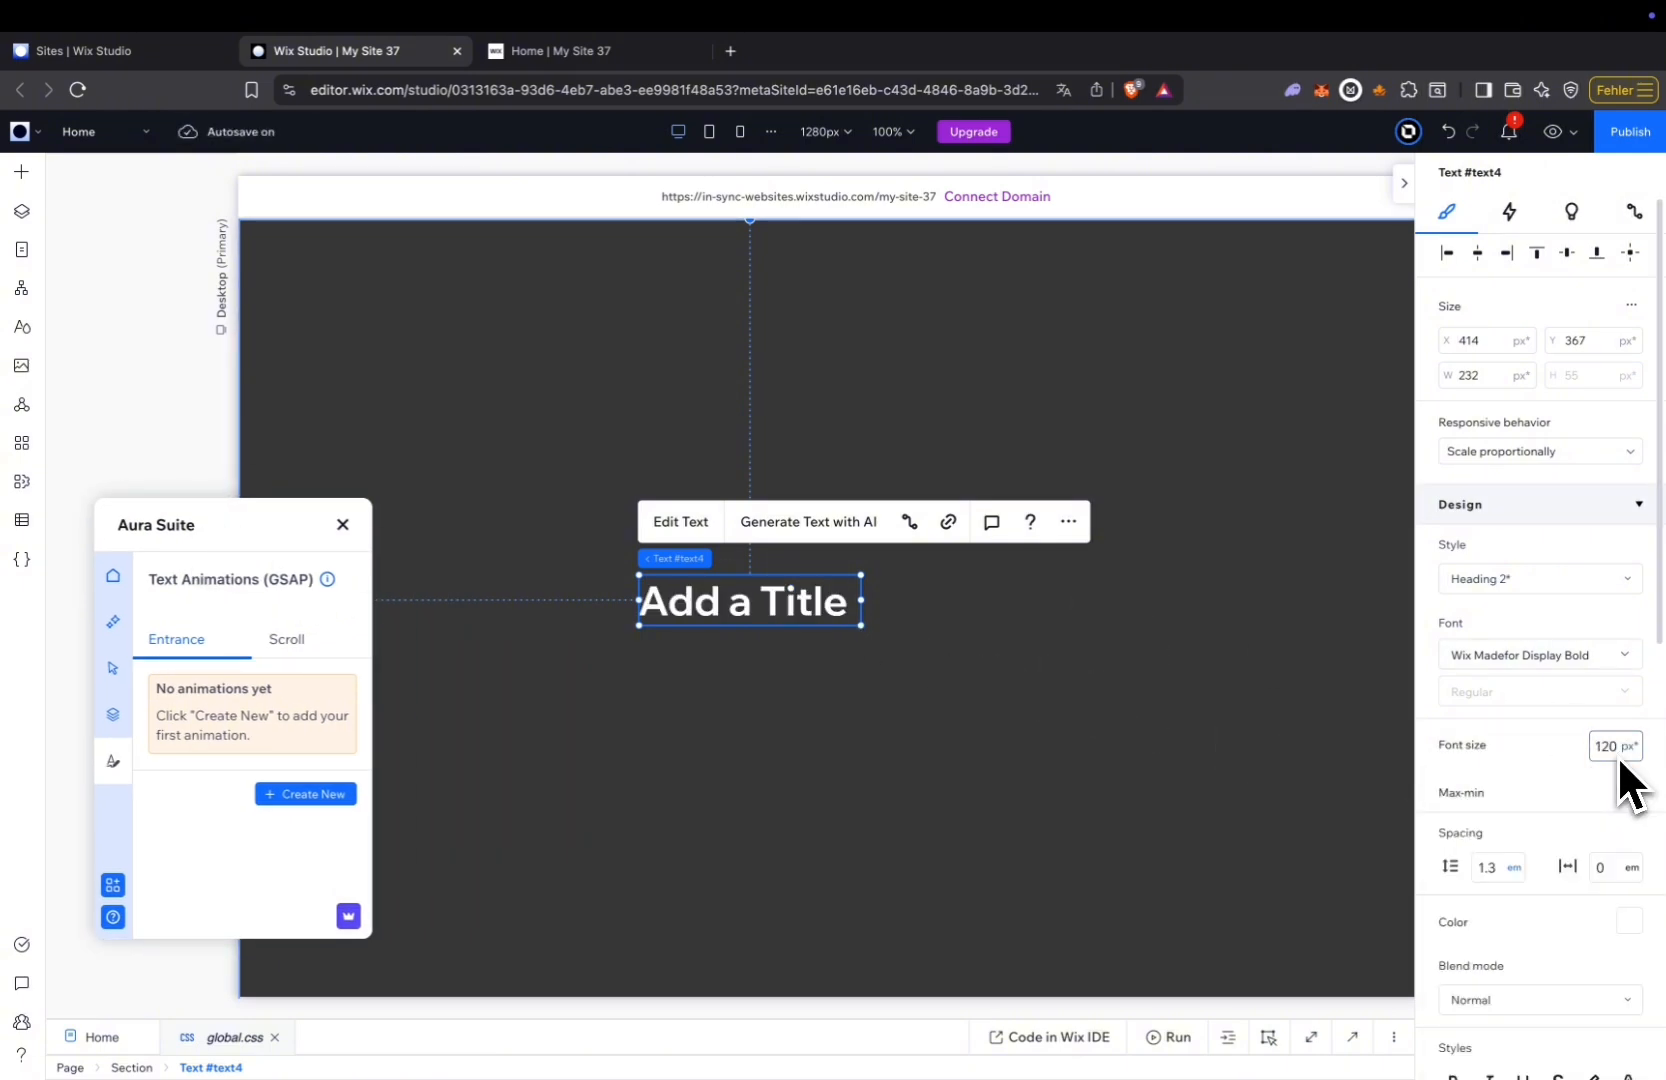
{"action": "key", "text": "Return"}
Set the title's width to Max content and centre it horizontally in the section.
{"action": "left_click", "coordinate": [1631, 304]}
{"action": "left_click", "coordinate": [1581, 316]}
{"action": "left_click", "coordinate": [1527, 340]}
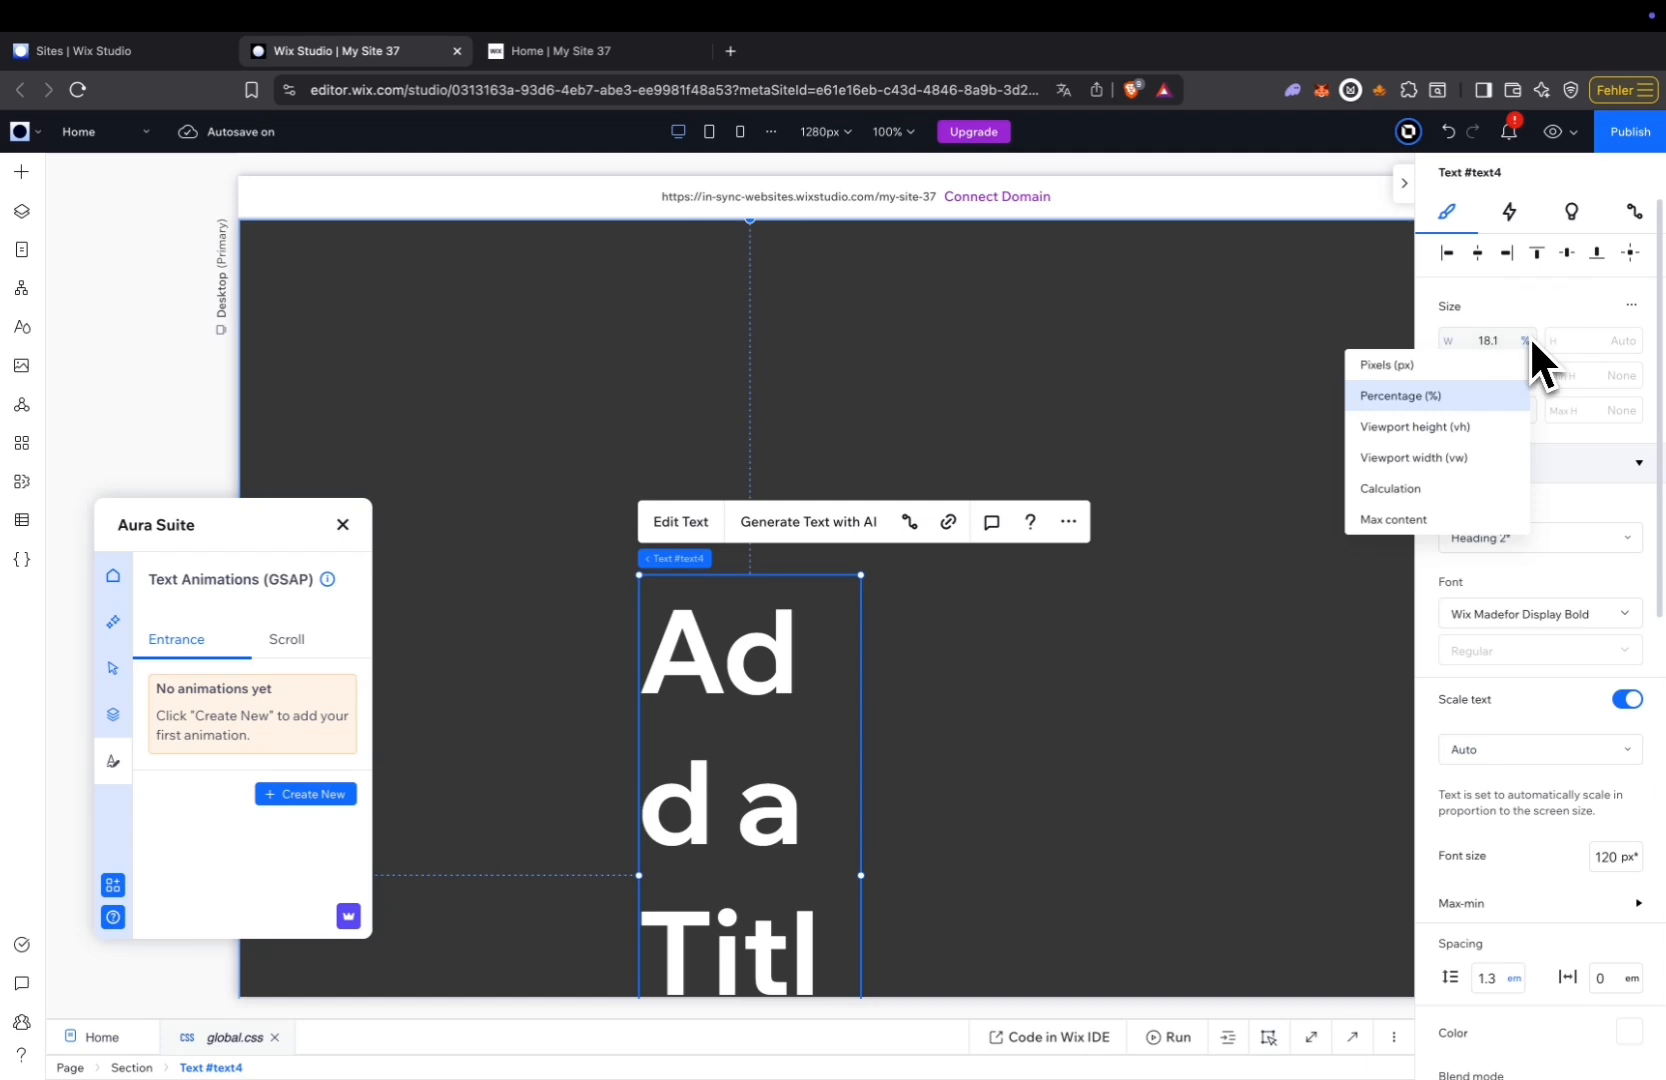
{"action": "left_click", "coordinate": [1430, 515]}
{"action": "left_click", "coordinate": [1477, 254]}
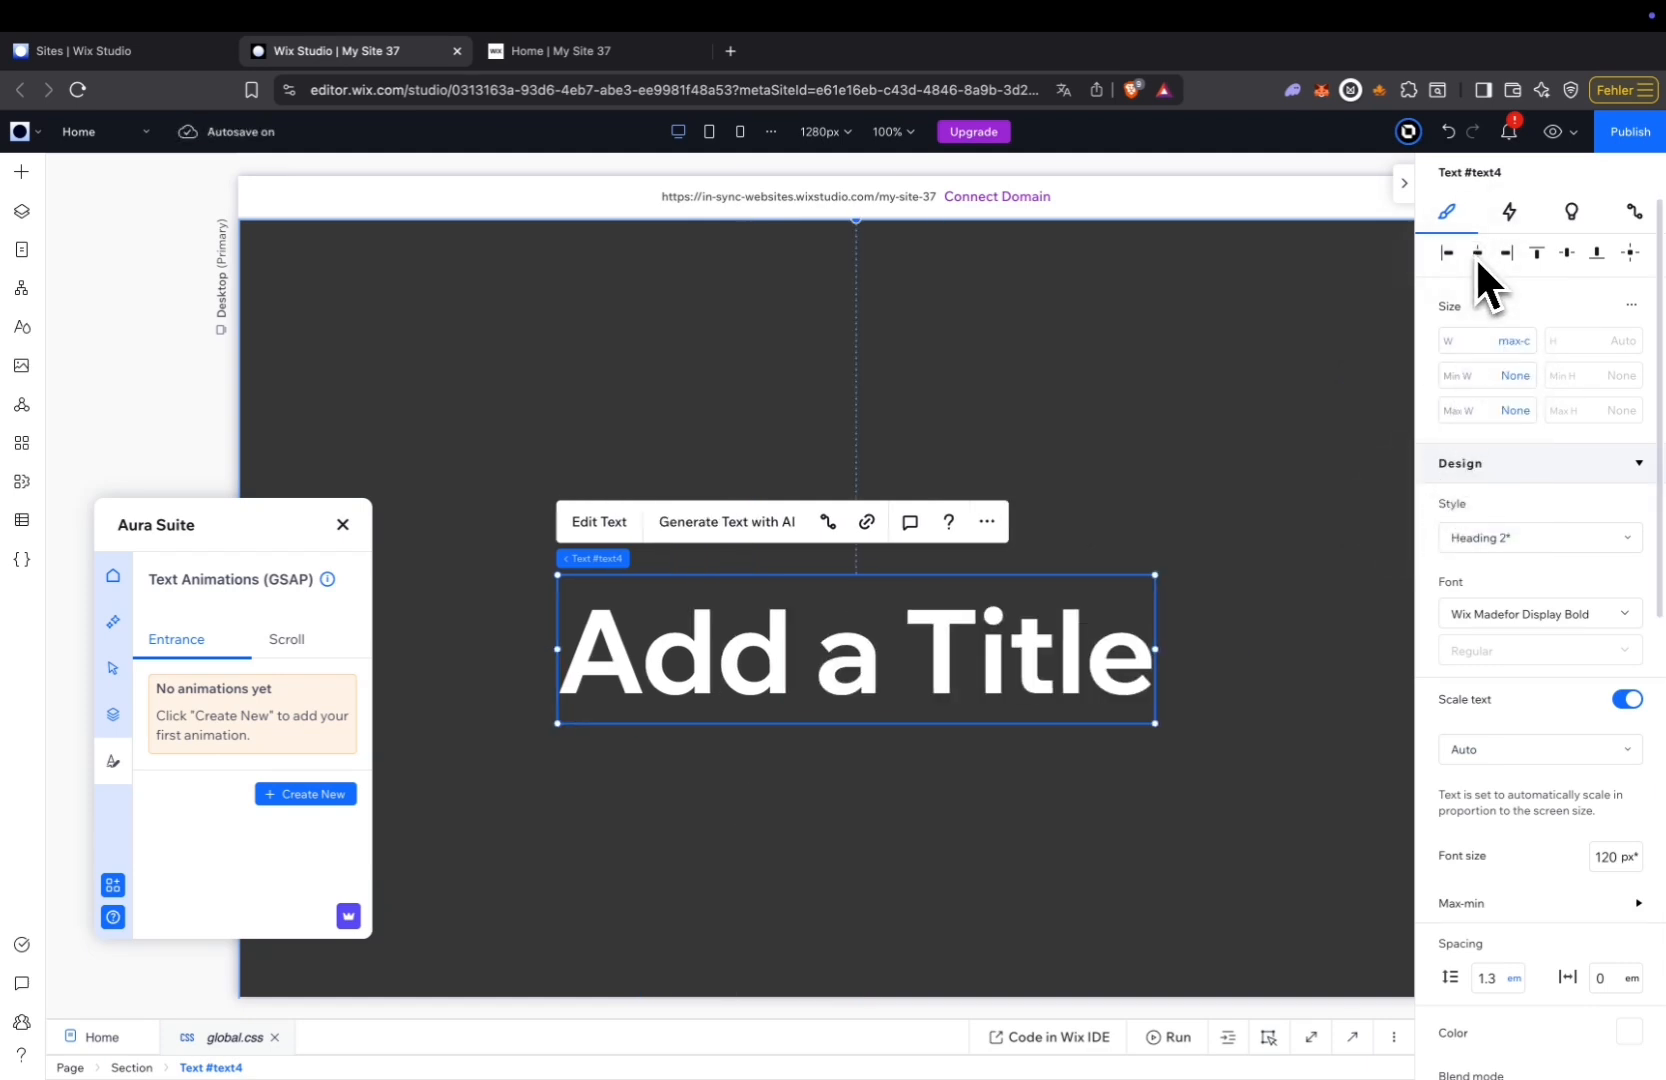
Set the title's top margin to 120 vh.
{"action": "scroll", "coordinate": [1520, 705], "scroll_direction": "down", "scroll_amount": 10}
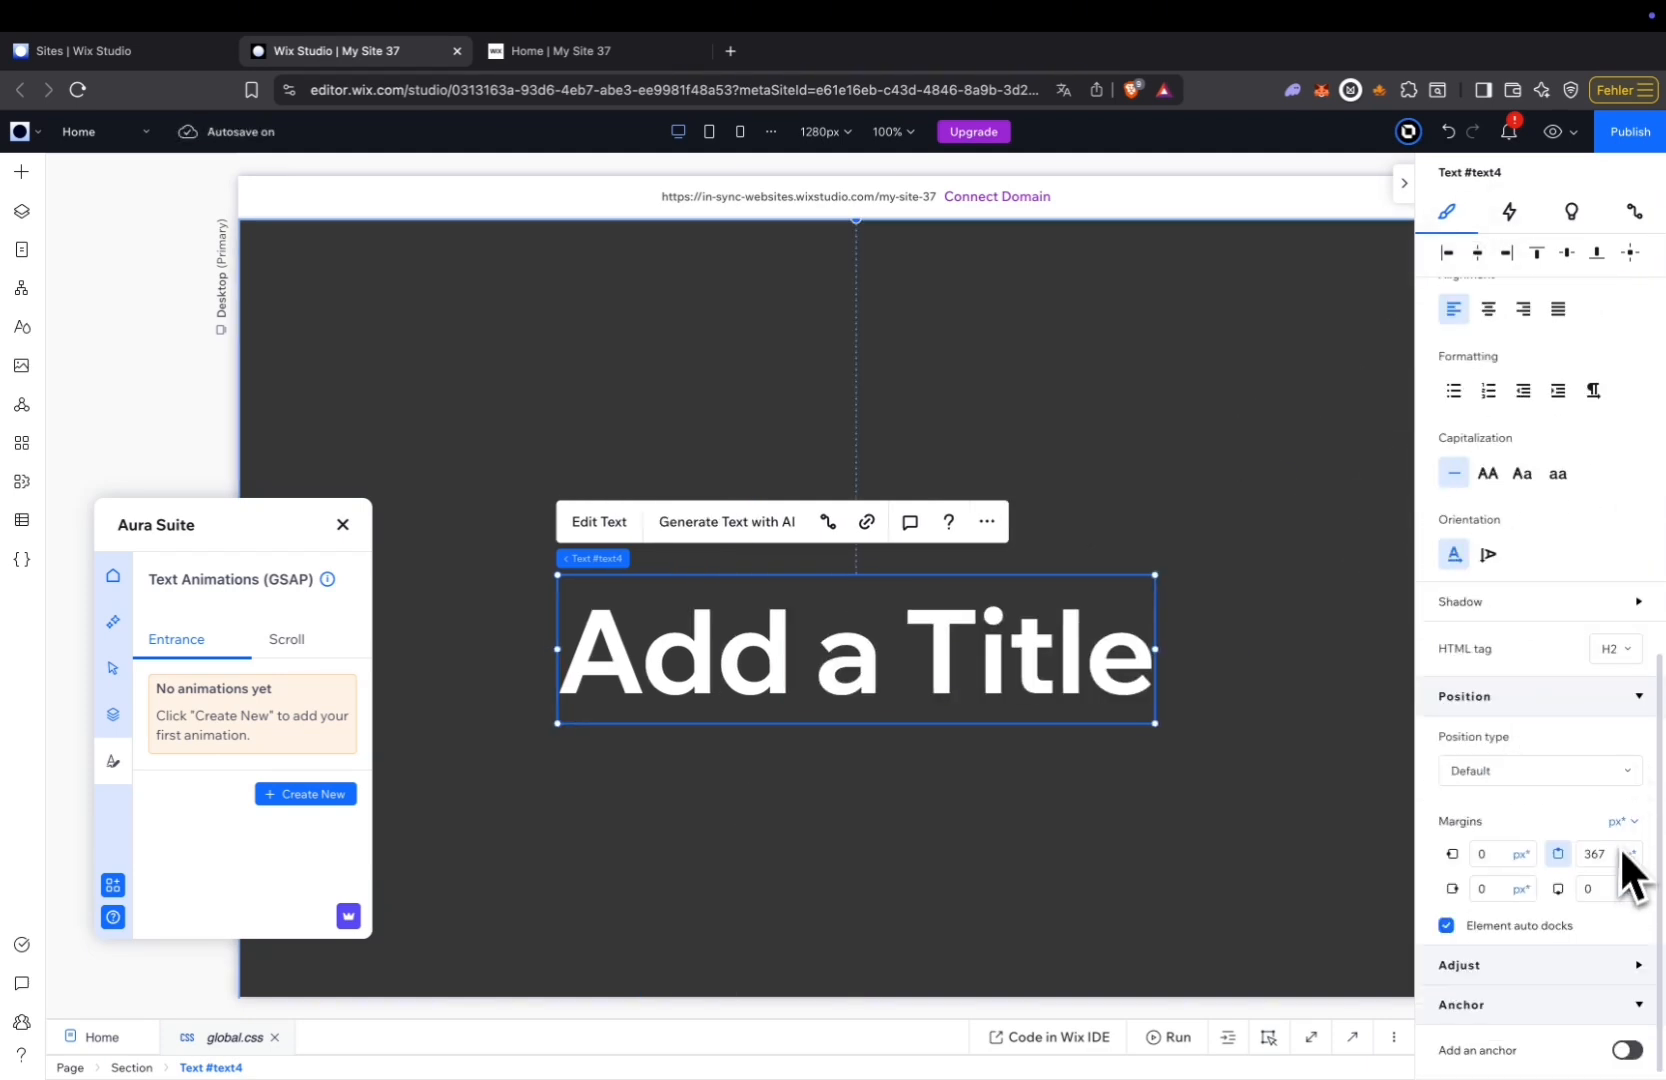
{"action": "left_click", "coordinate": [1613, 855]}
{"action": "type", "text": "120vh"}
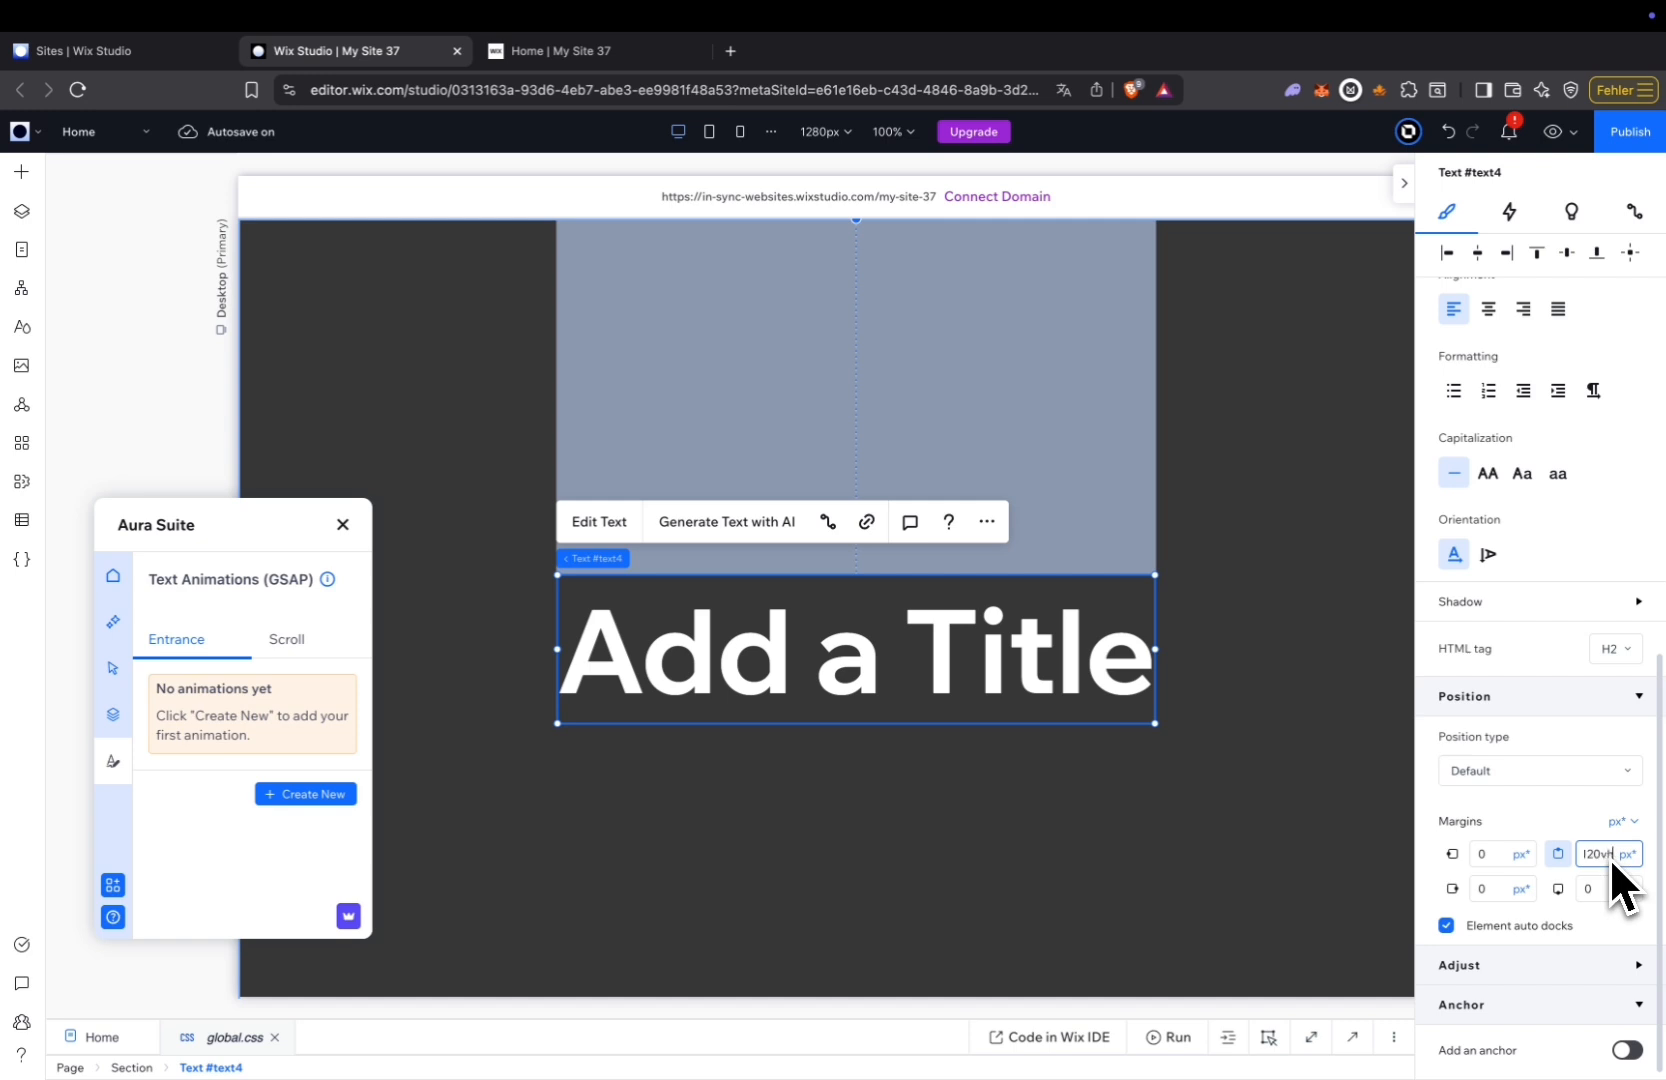
{"action": "key", "text": "Return"}
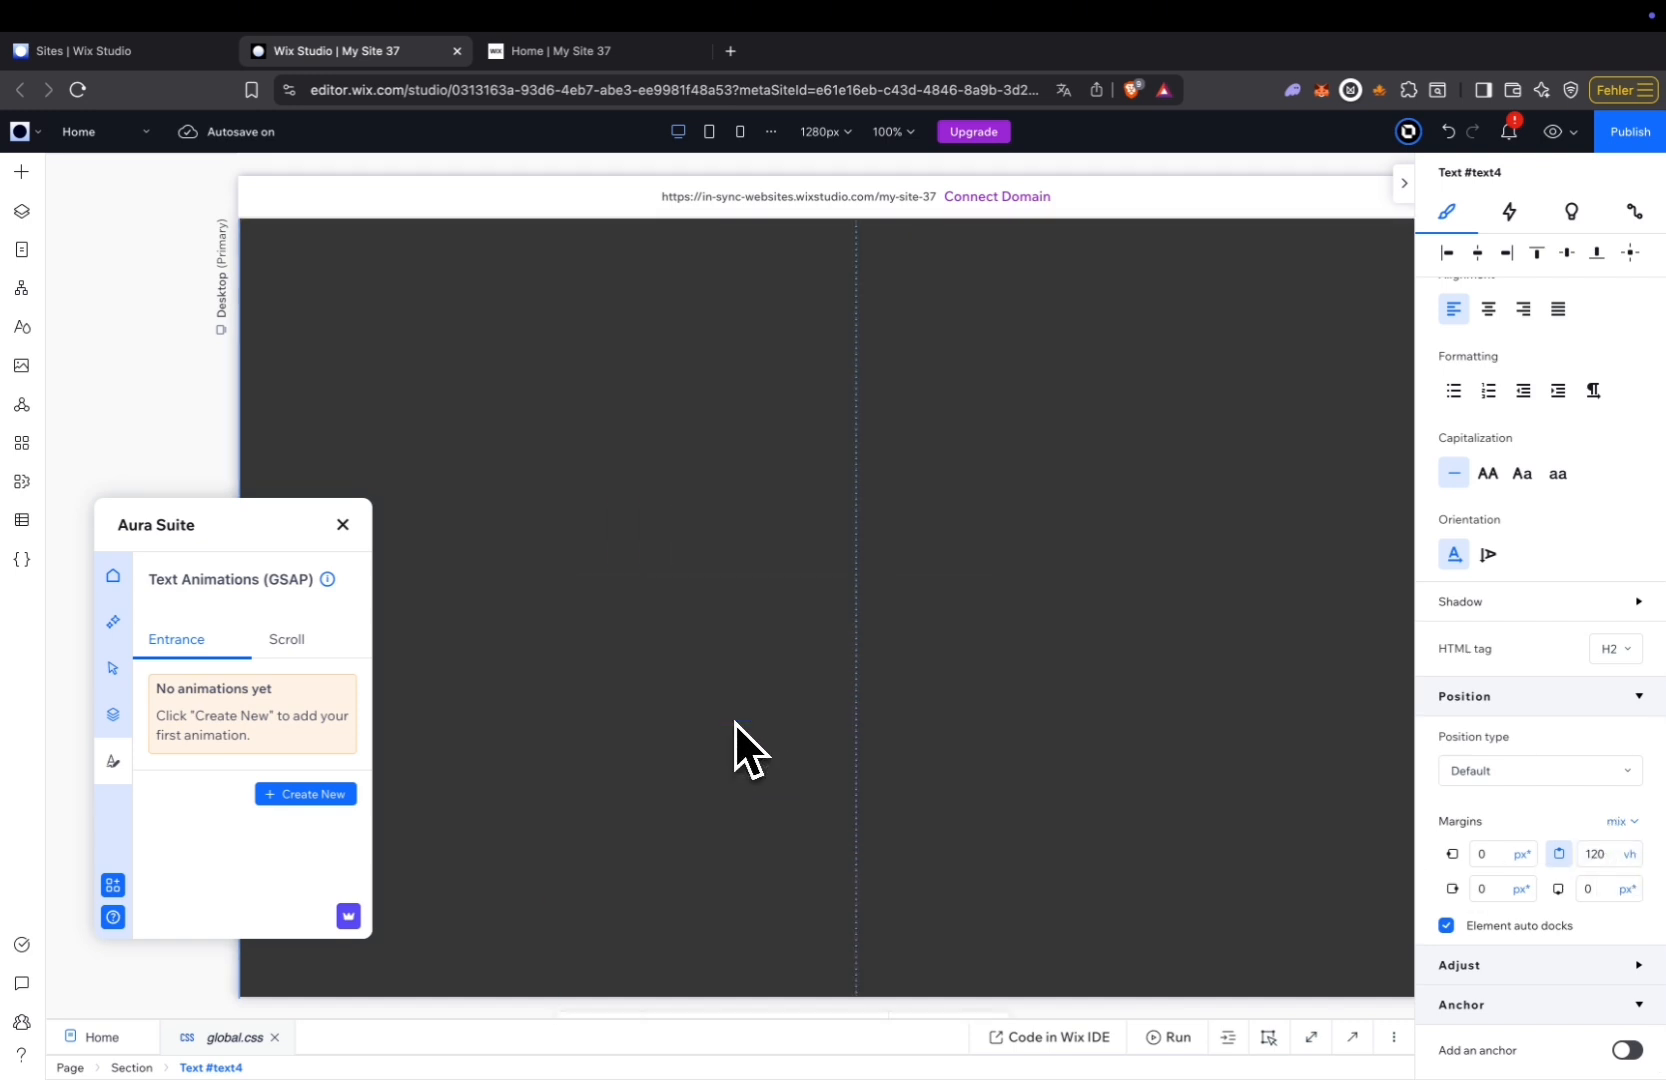
{"action": "scroll", "coordinate": [640, 584], "scroll_direction": "down", "scroll_amount": 5}
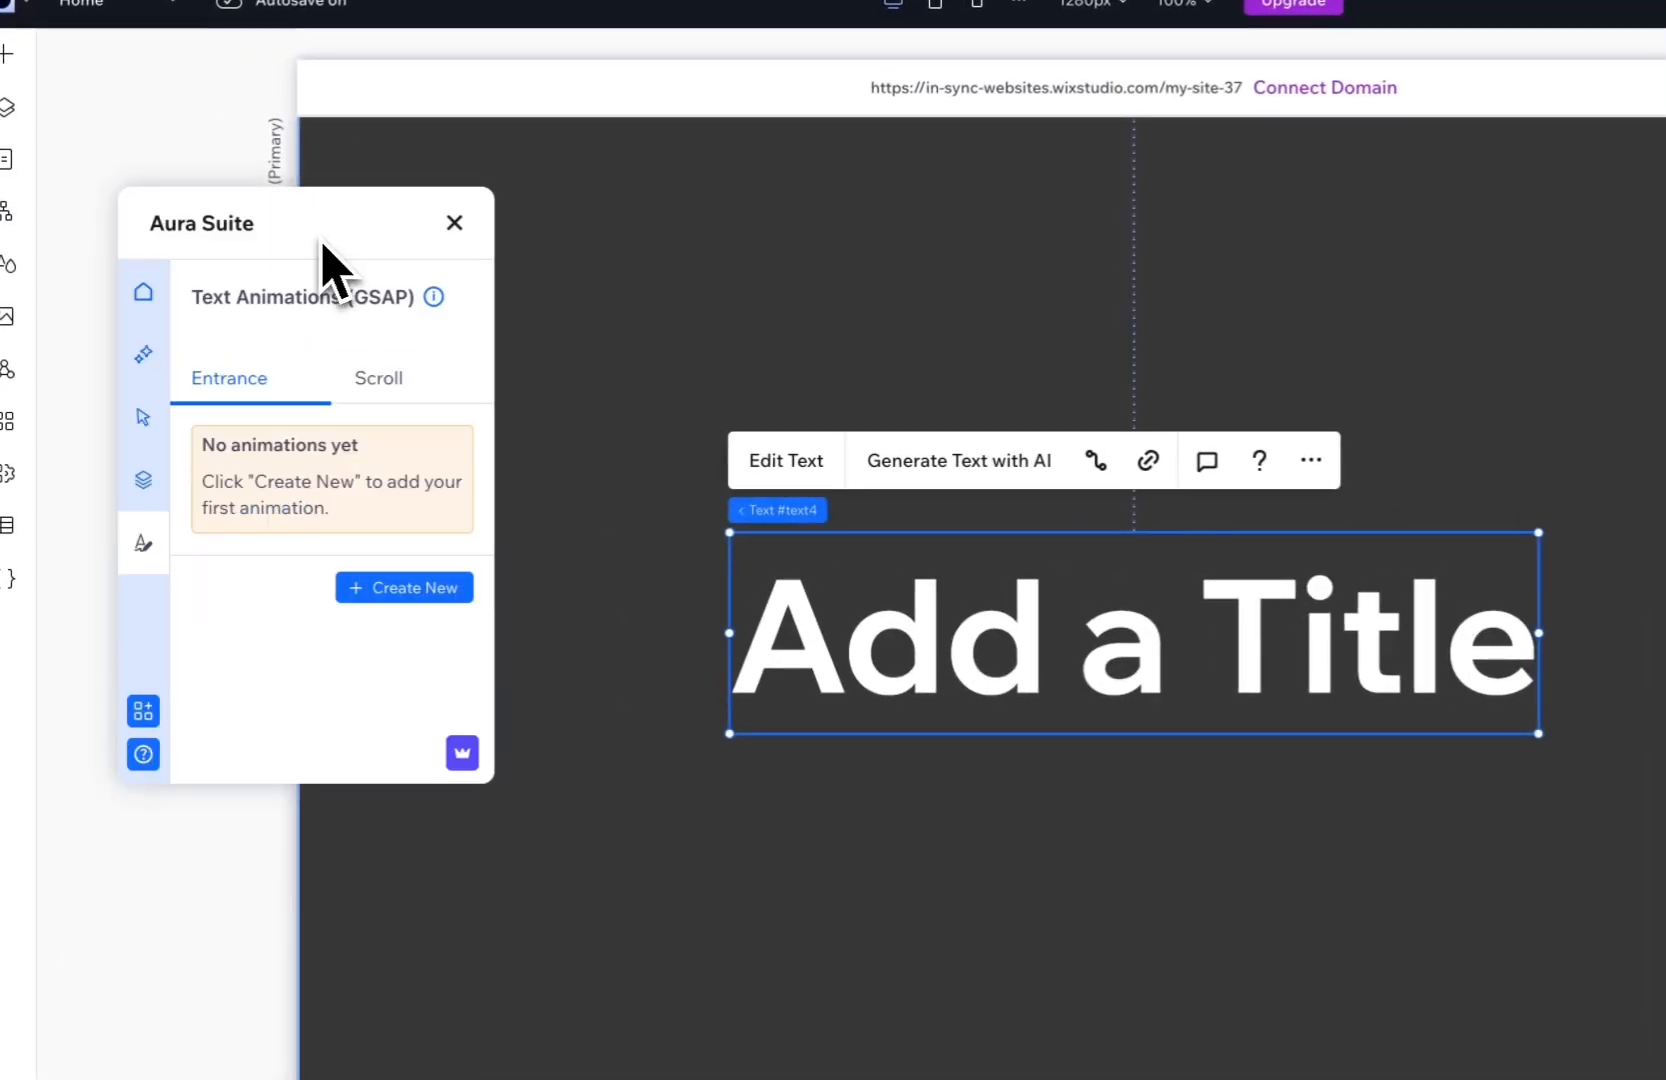
Create a Blur Reveal entrance text animation, finalize and save it, and copy its CSS class.
{"action": "left_click", "coordinate": [300, 794]}
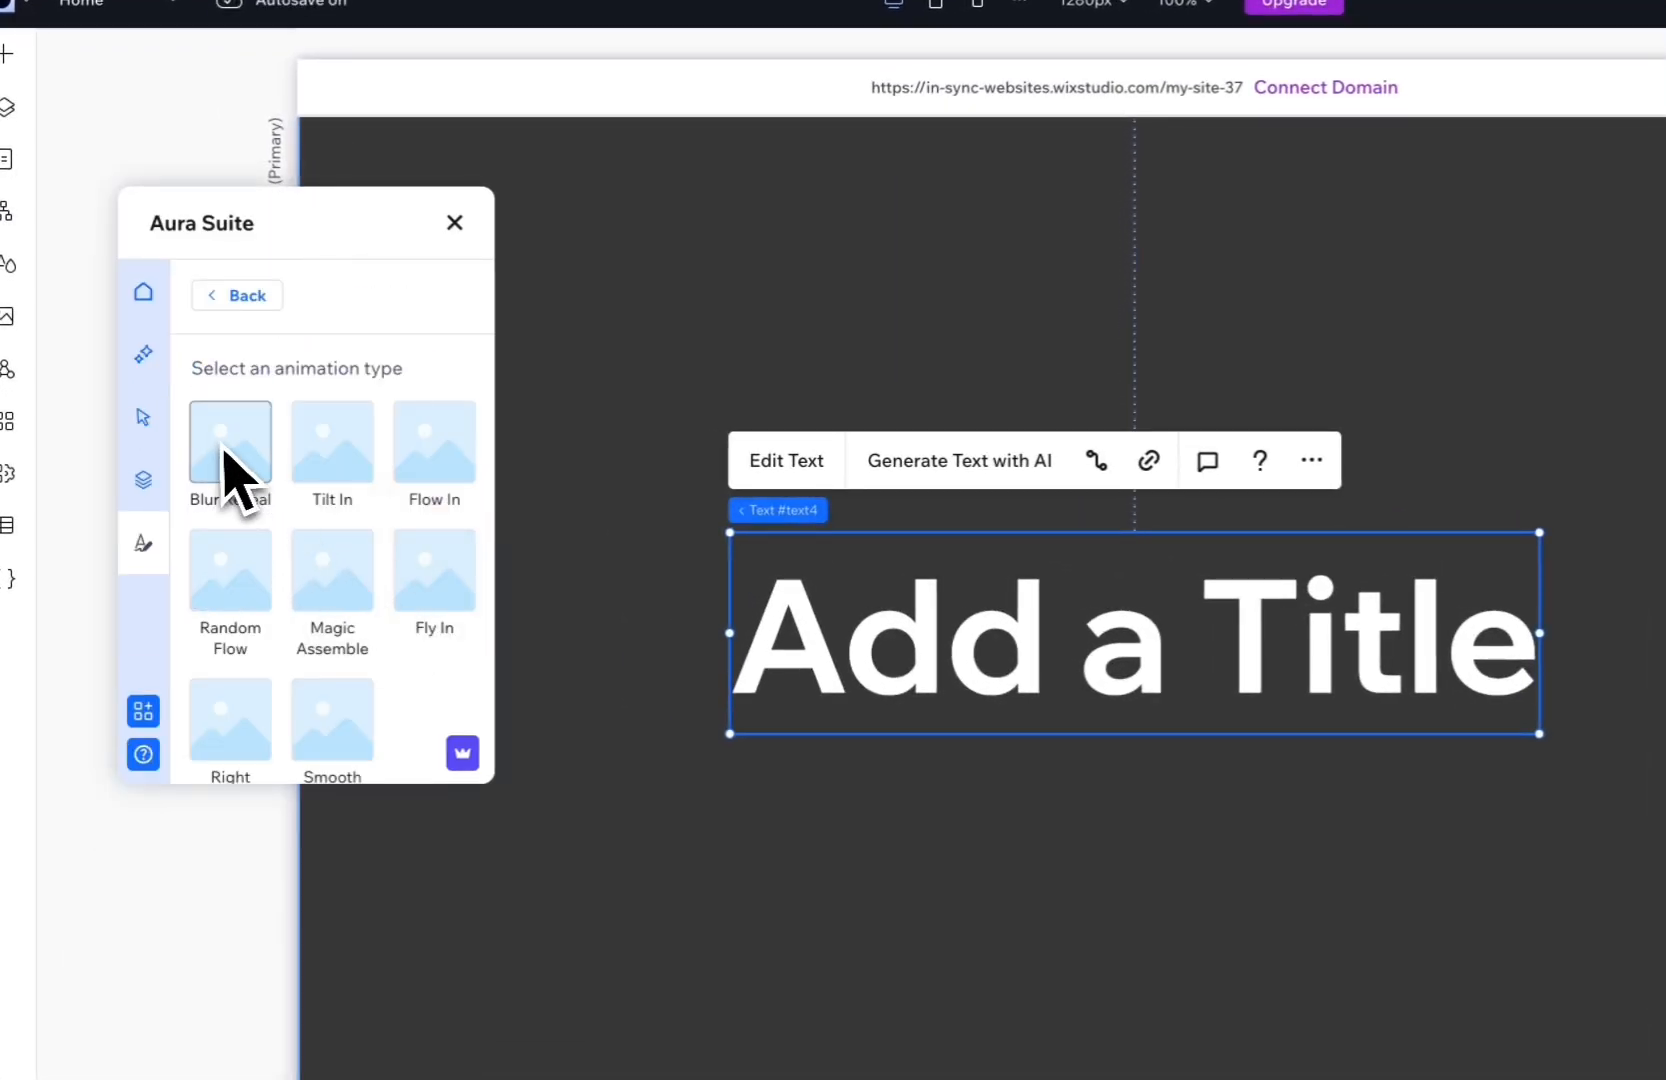
{"action": "scroll", "coordinate": [380, 610], "scroll_direction": "down", "scroll_amount": 2}
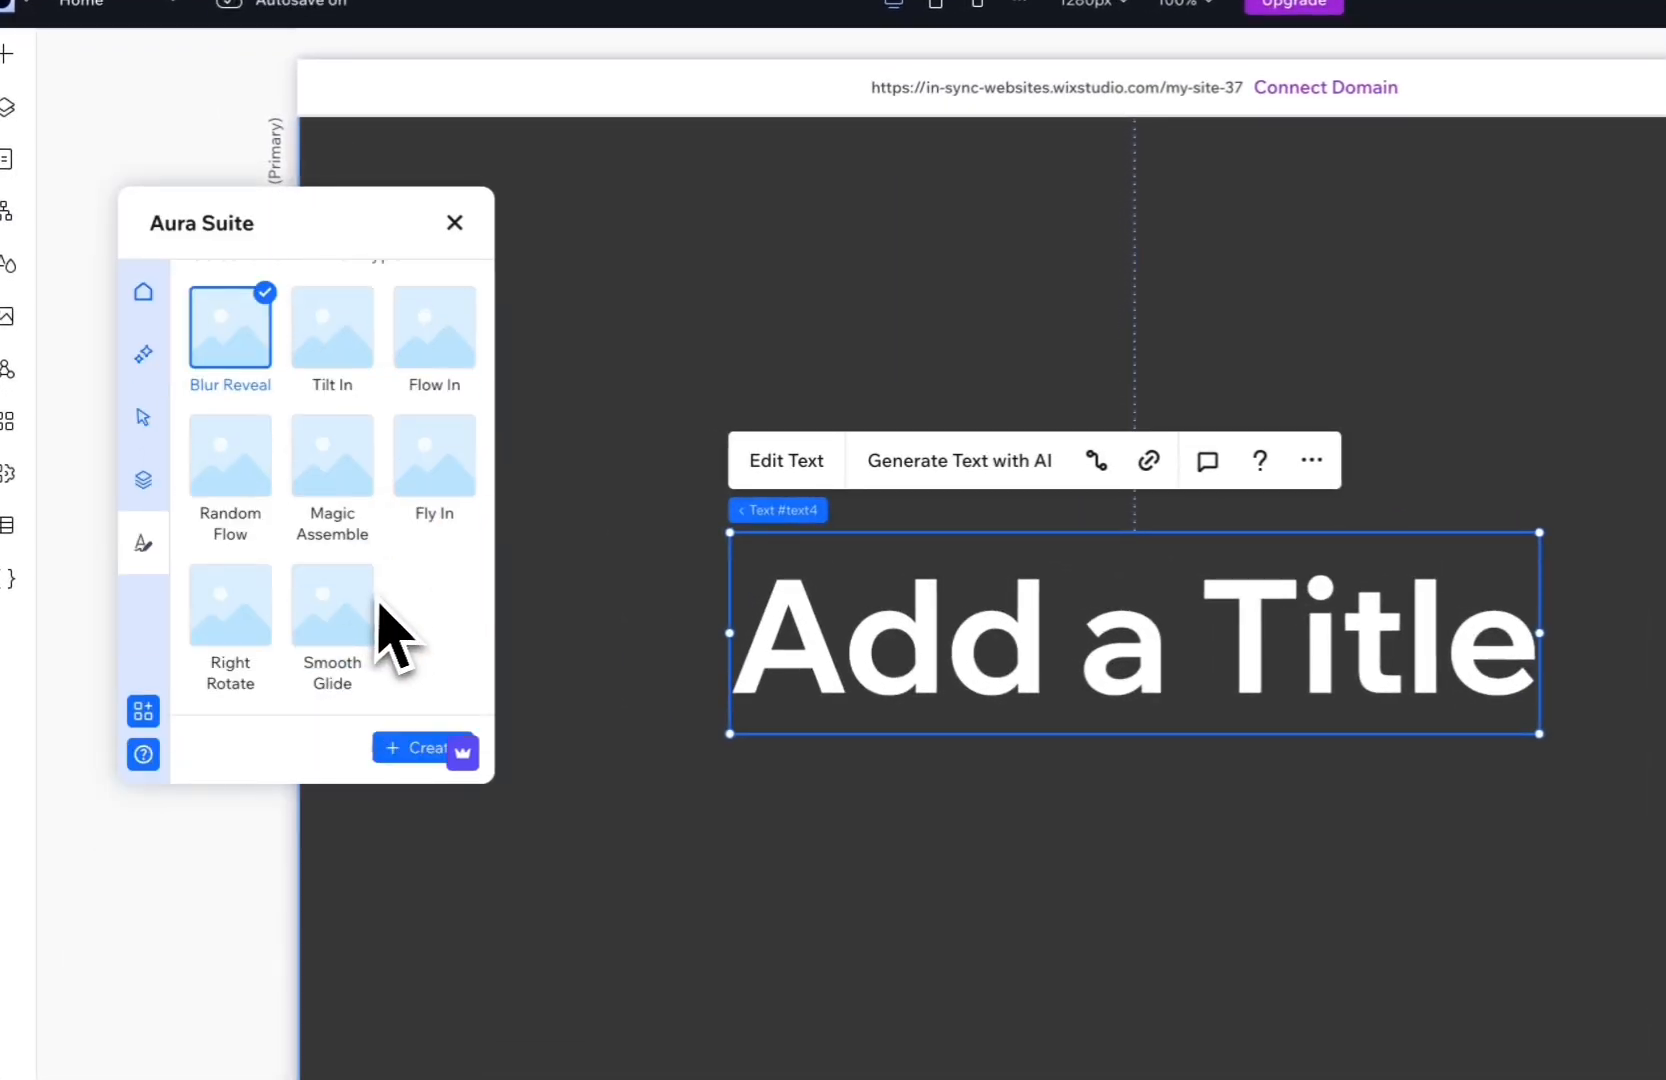
{"action": "left_click", "coordinate": [416, 748]}
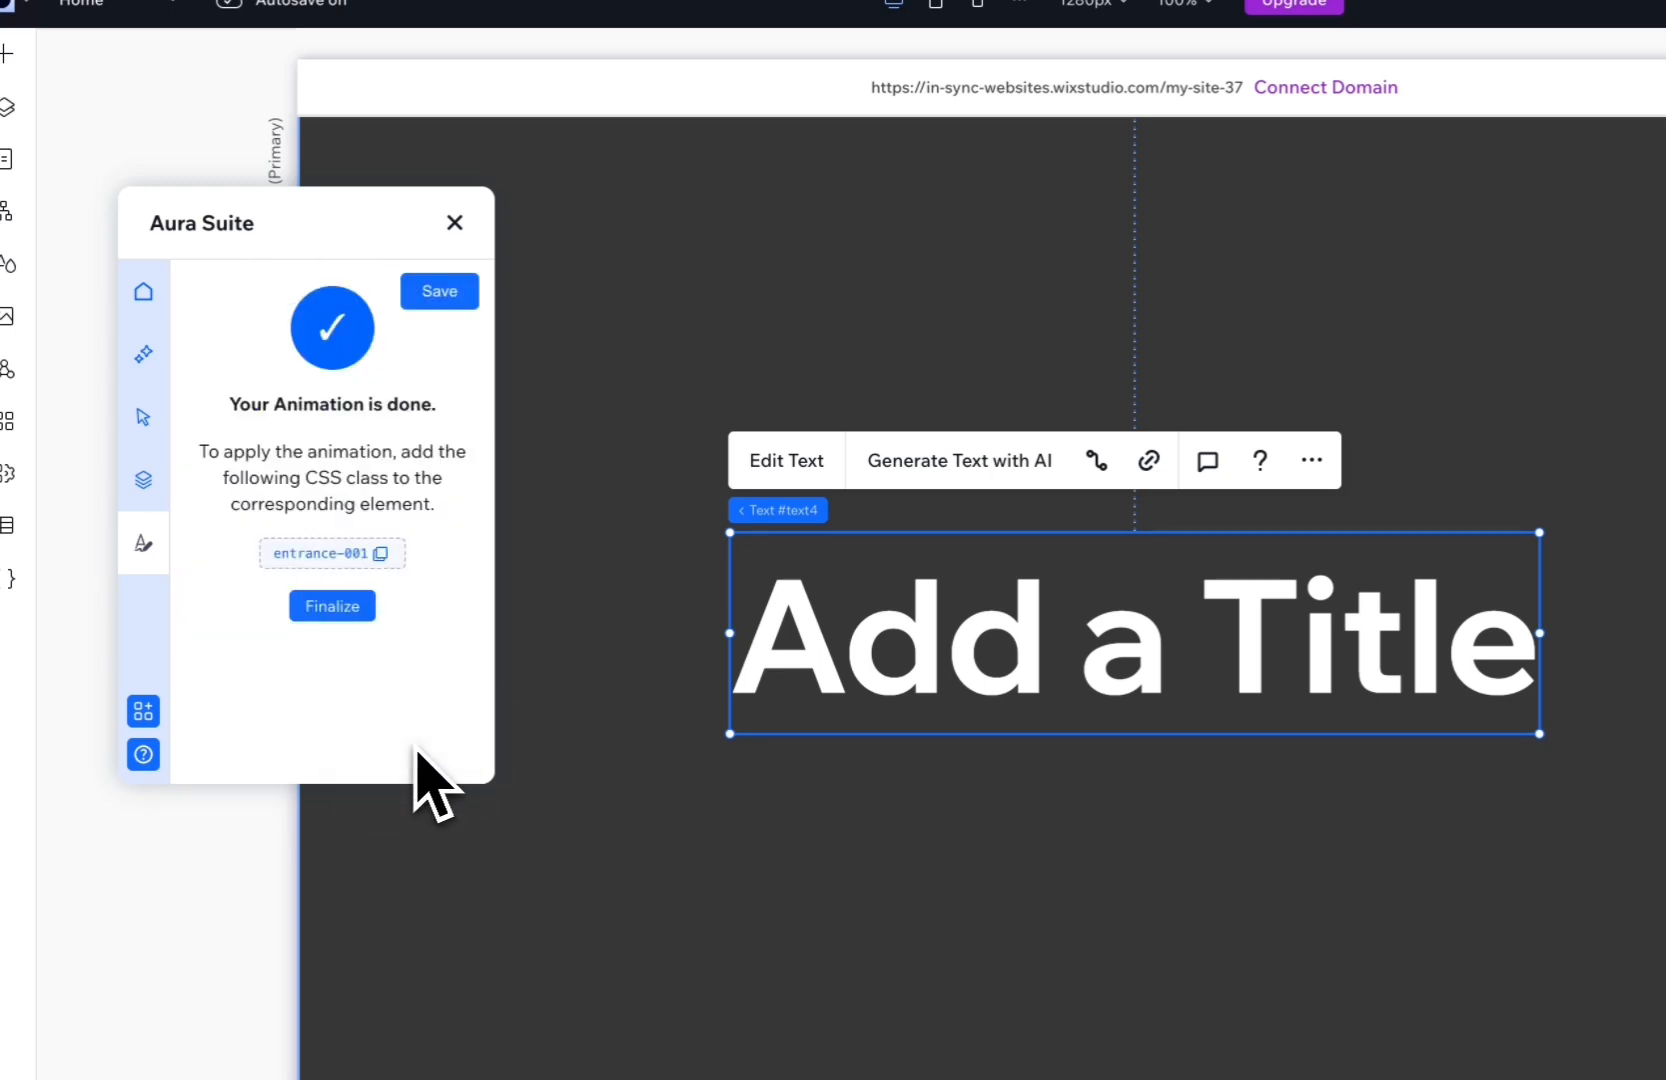
{"action": "left_click", "coordinate": [343, 607]}
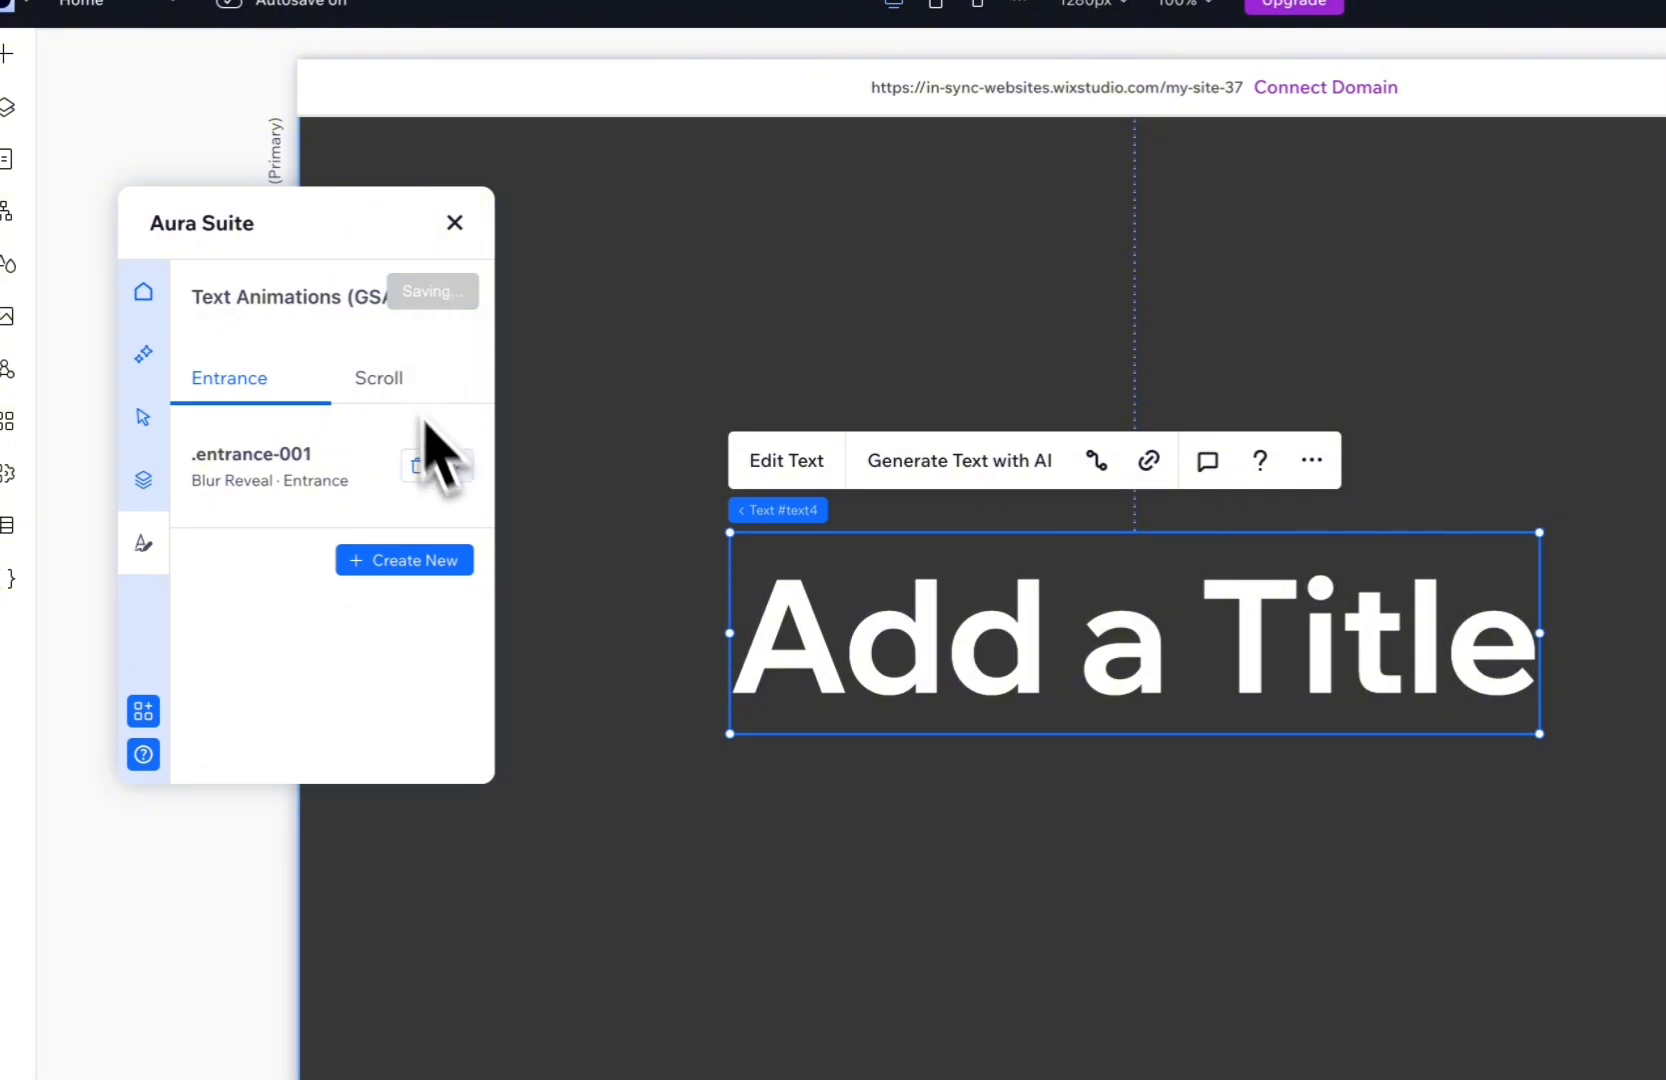
{"action": "left_click", "coordinate": [456, 468]}
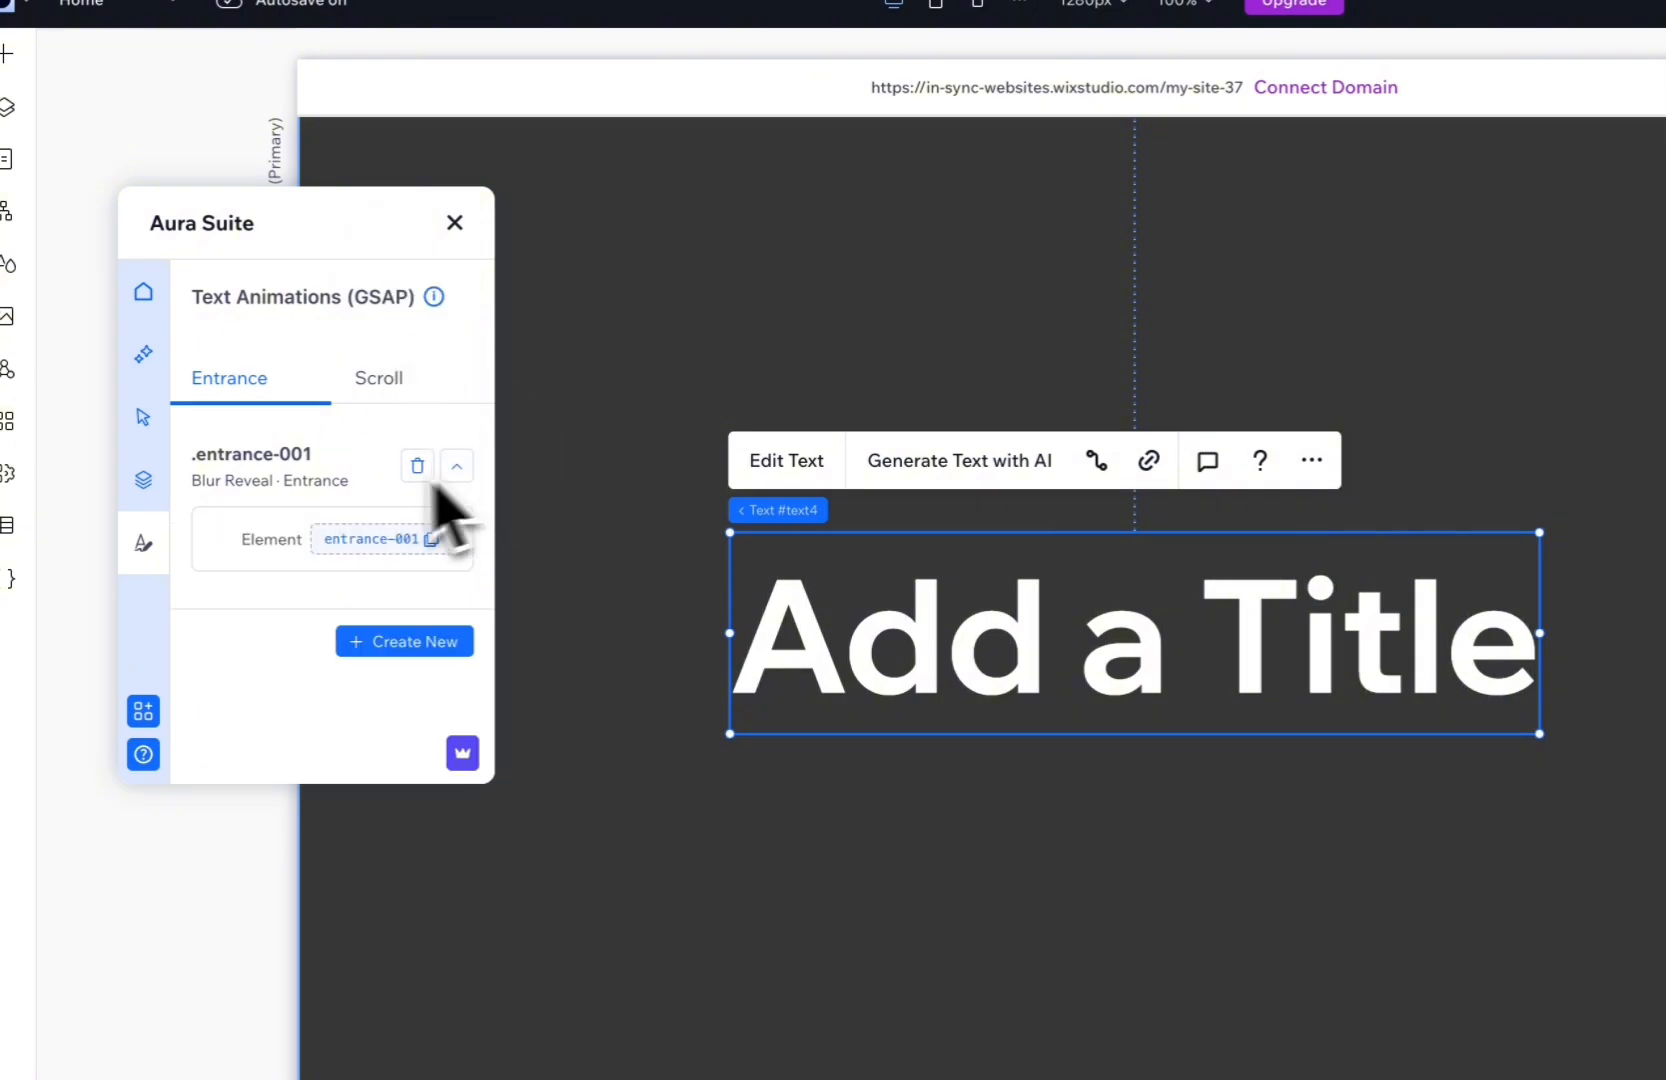
{"action": "left_click", "coordinate": [432, 540]}
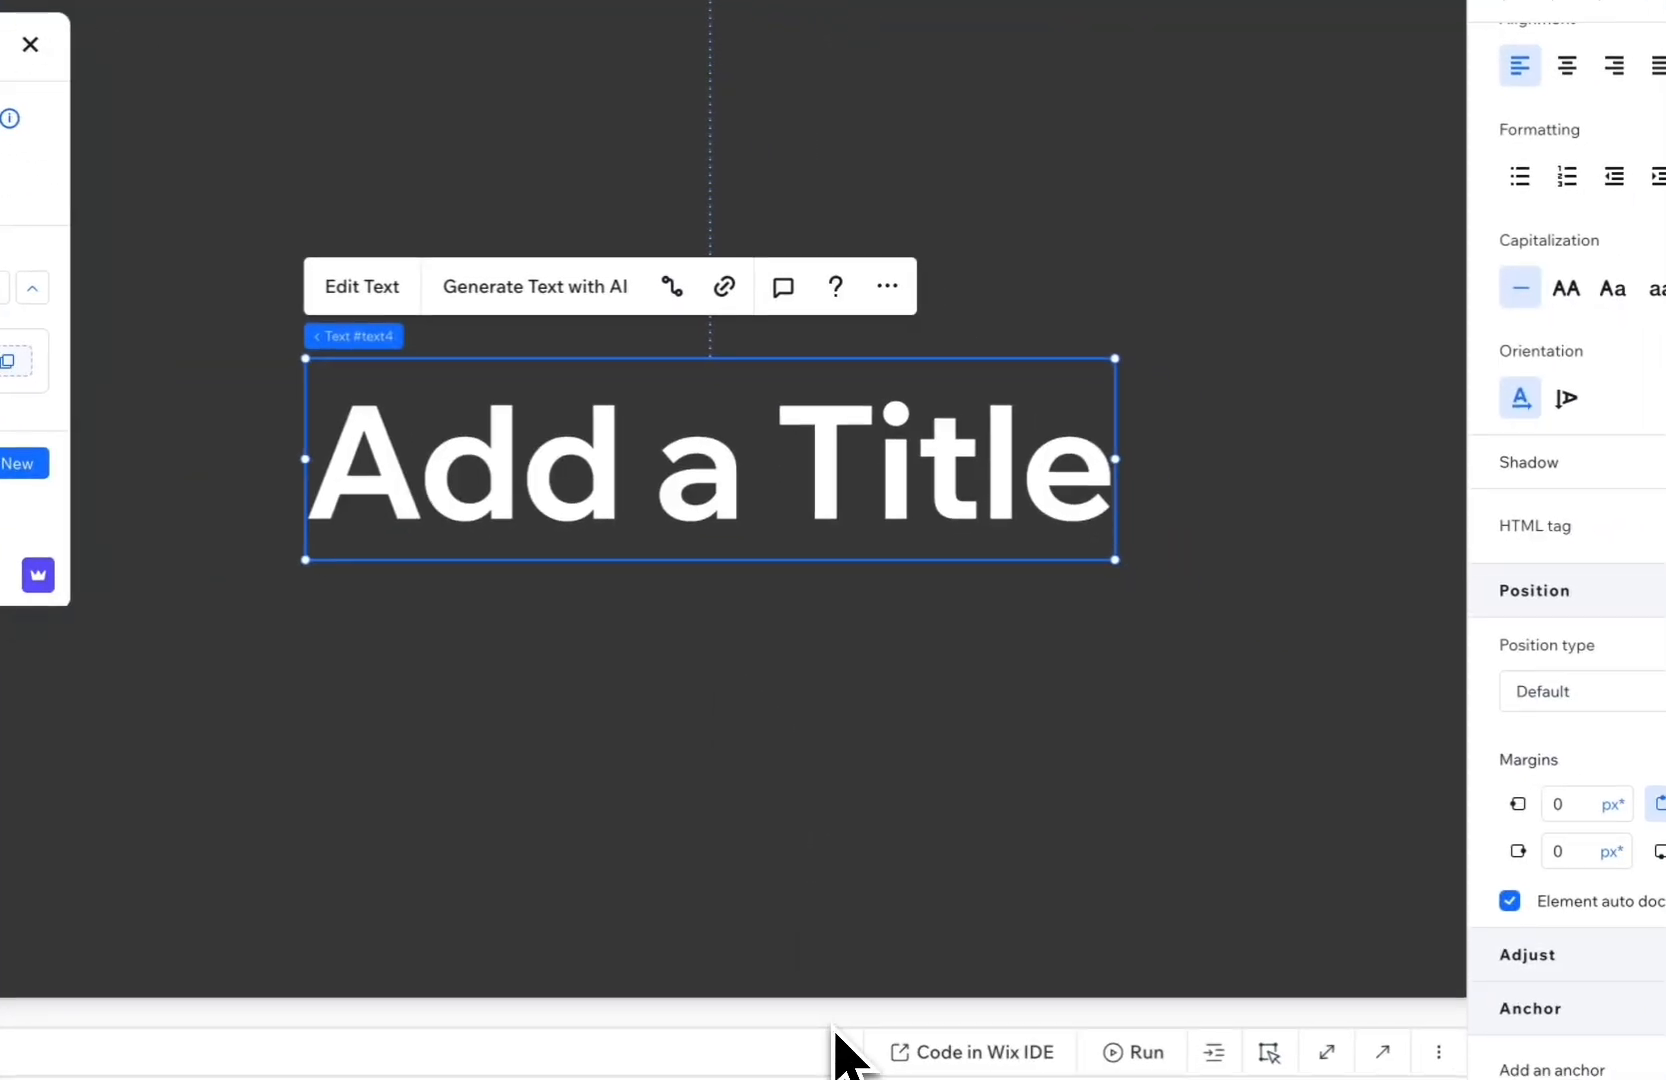
Assign the custom CSS class entrance-001 to the title and check the entrance animation on the live site.
{"action": "left_click", "coordinate": [835, 1052]}
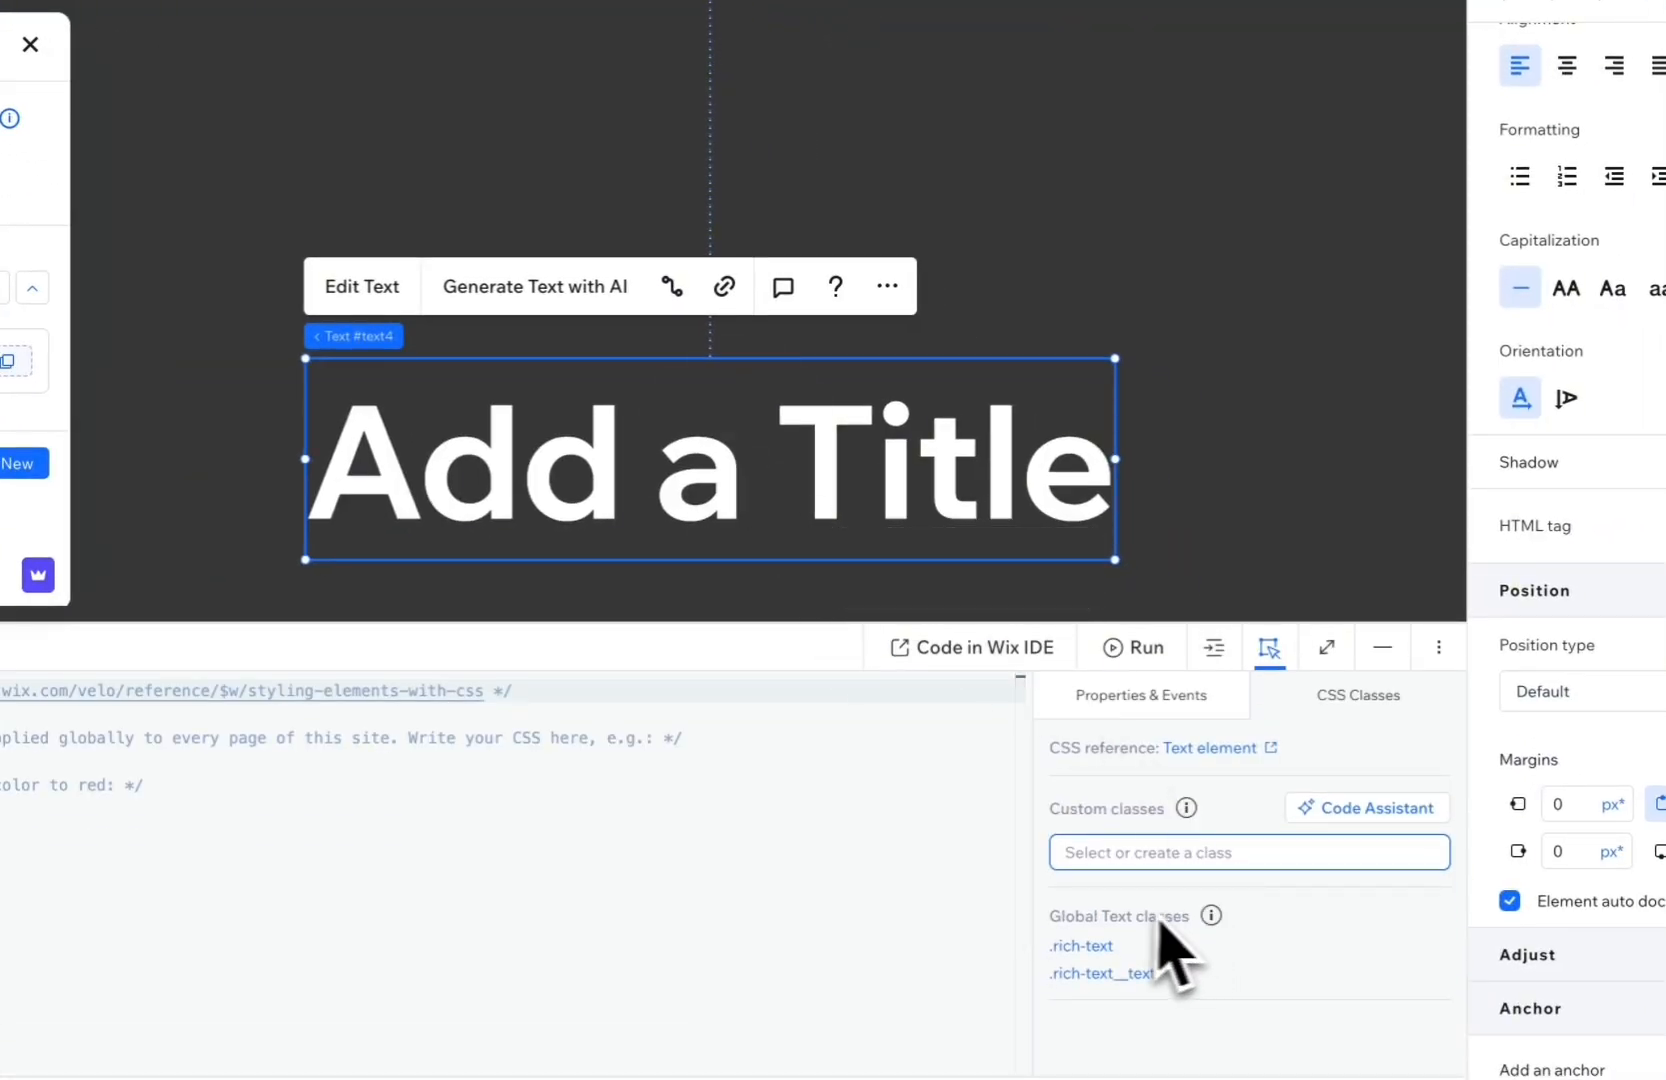
{"action": "left_click", "coordinate": [1190, 700]}
{"action": "left_click", "coordinate": [1350, 705]}
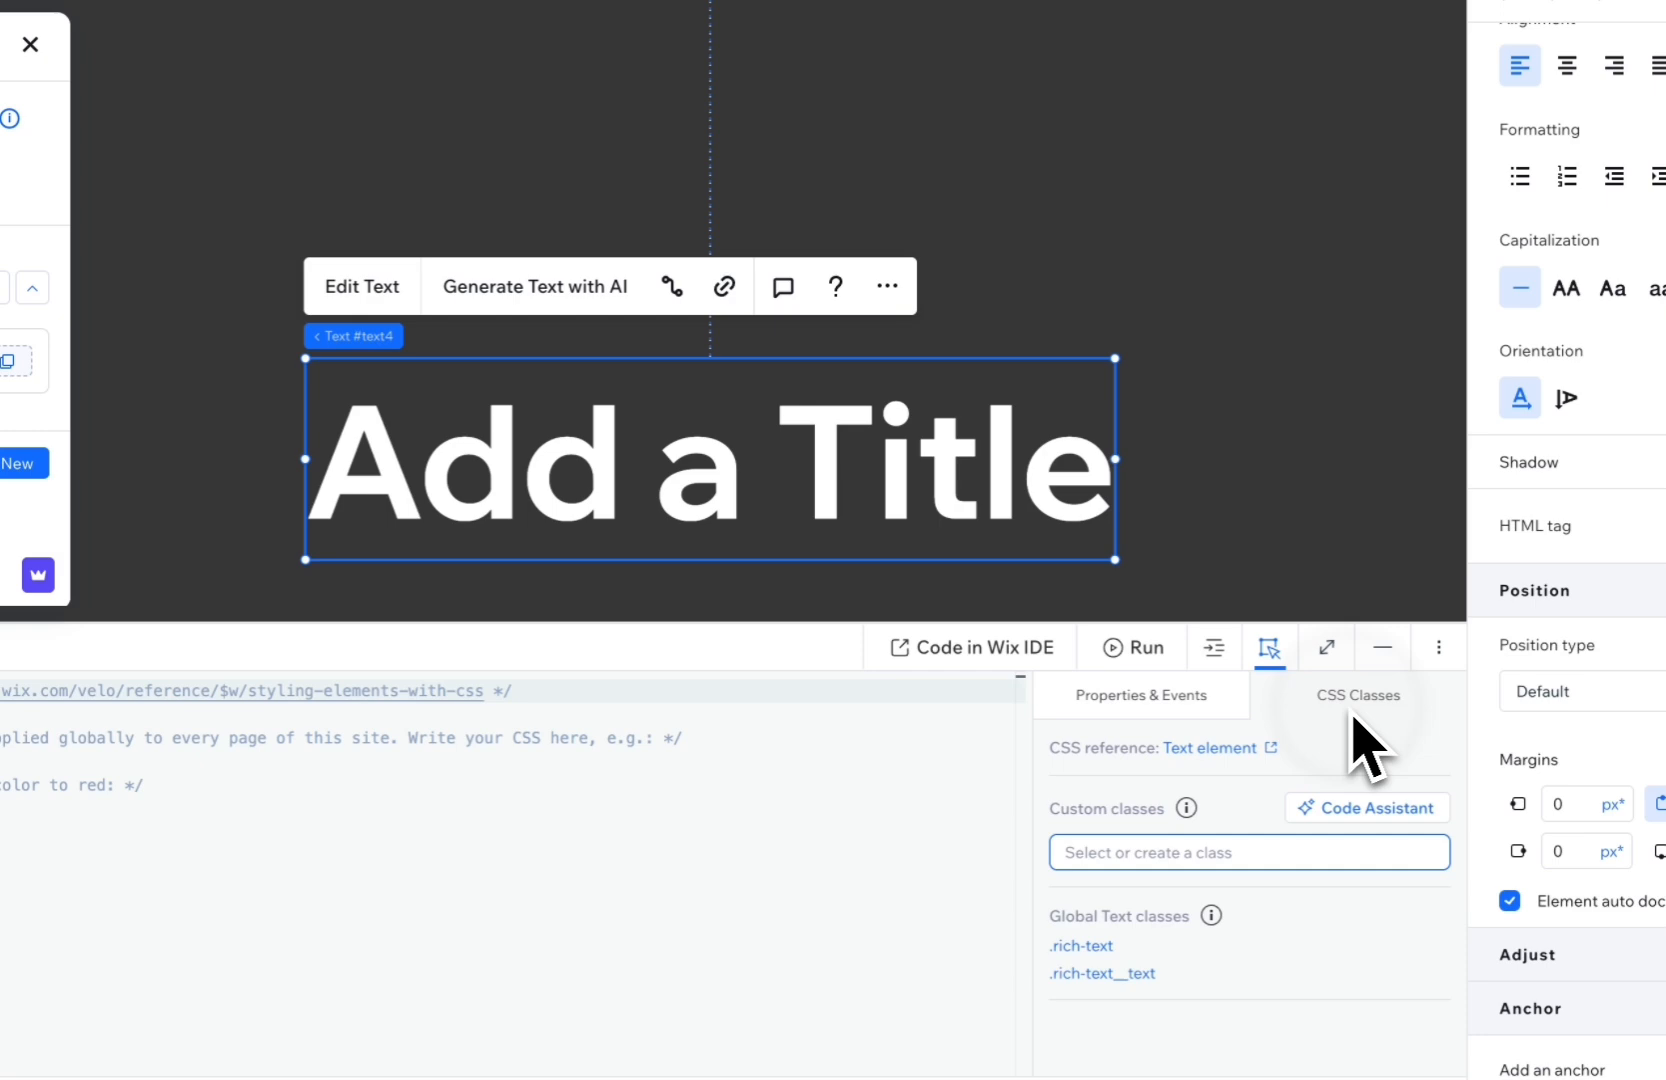
{"action": "left_click", "coordinate": [1183, 860]}
{"action": "left_click", "coordinate": [1183, 895]}
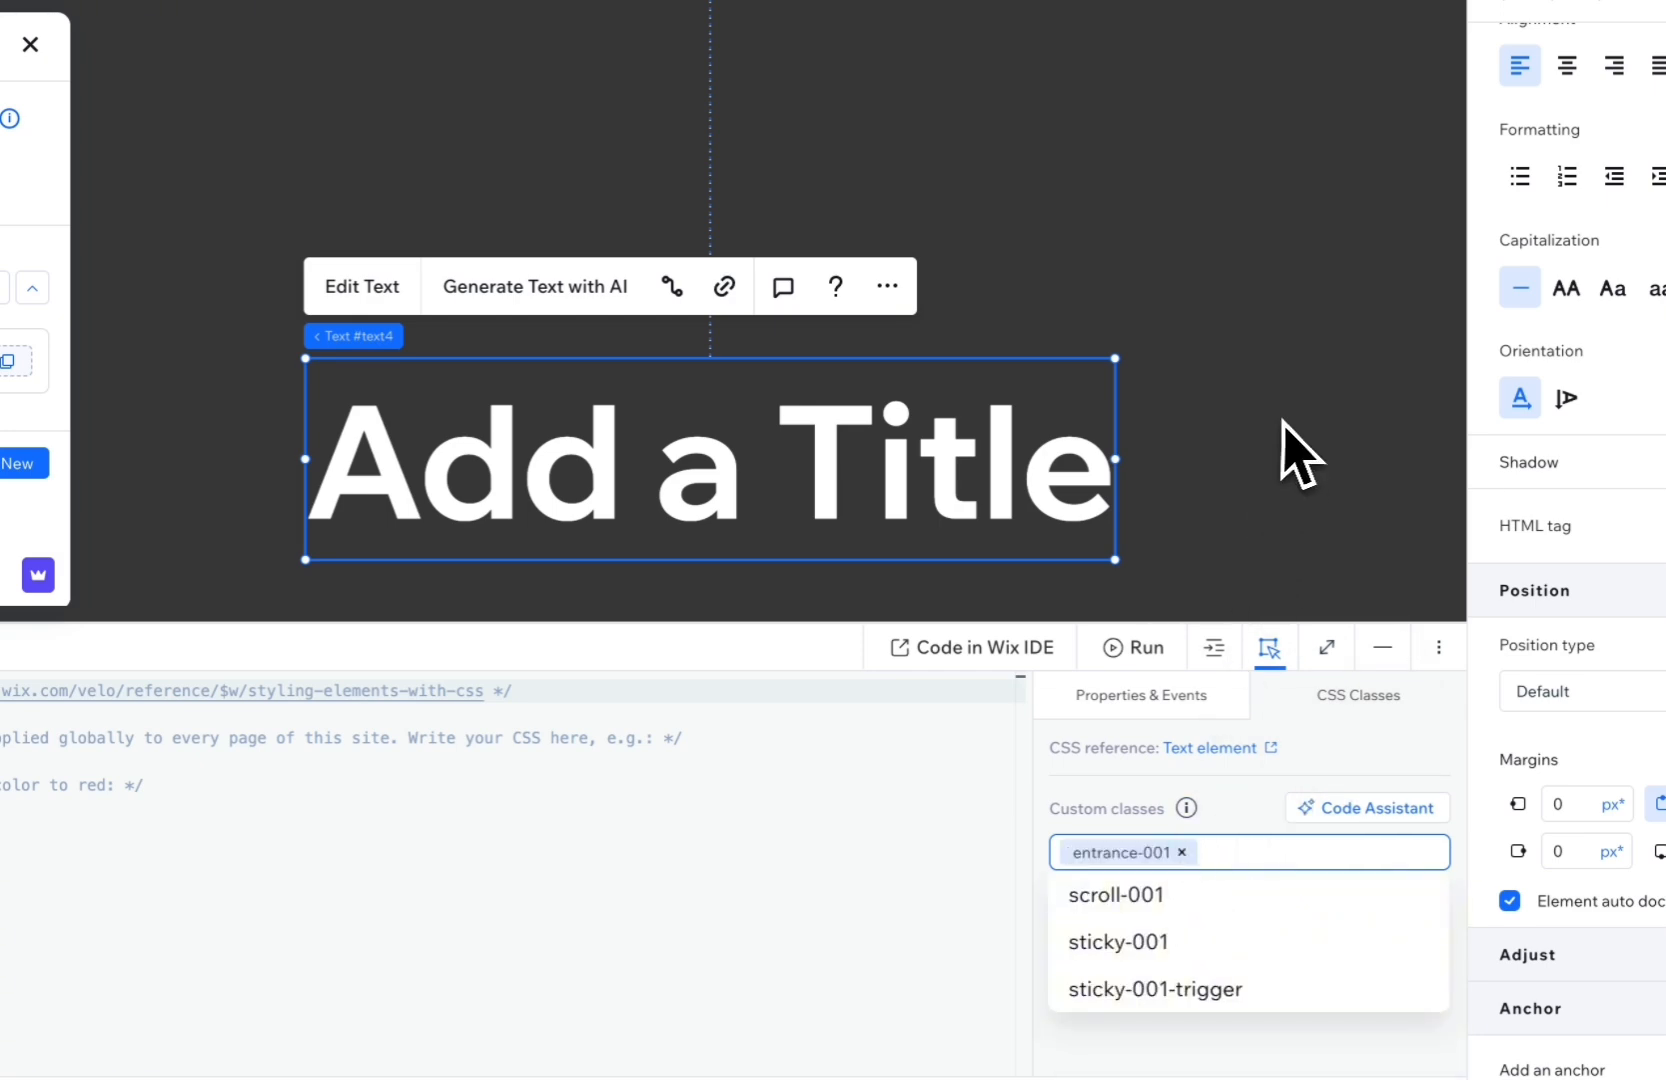
{"action": "left_click", "coordinate": [1298, 452]}
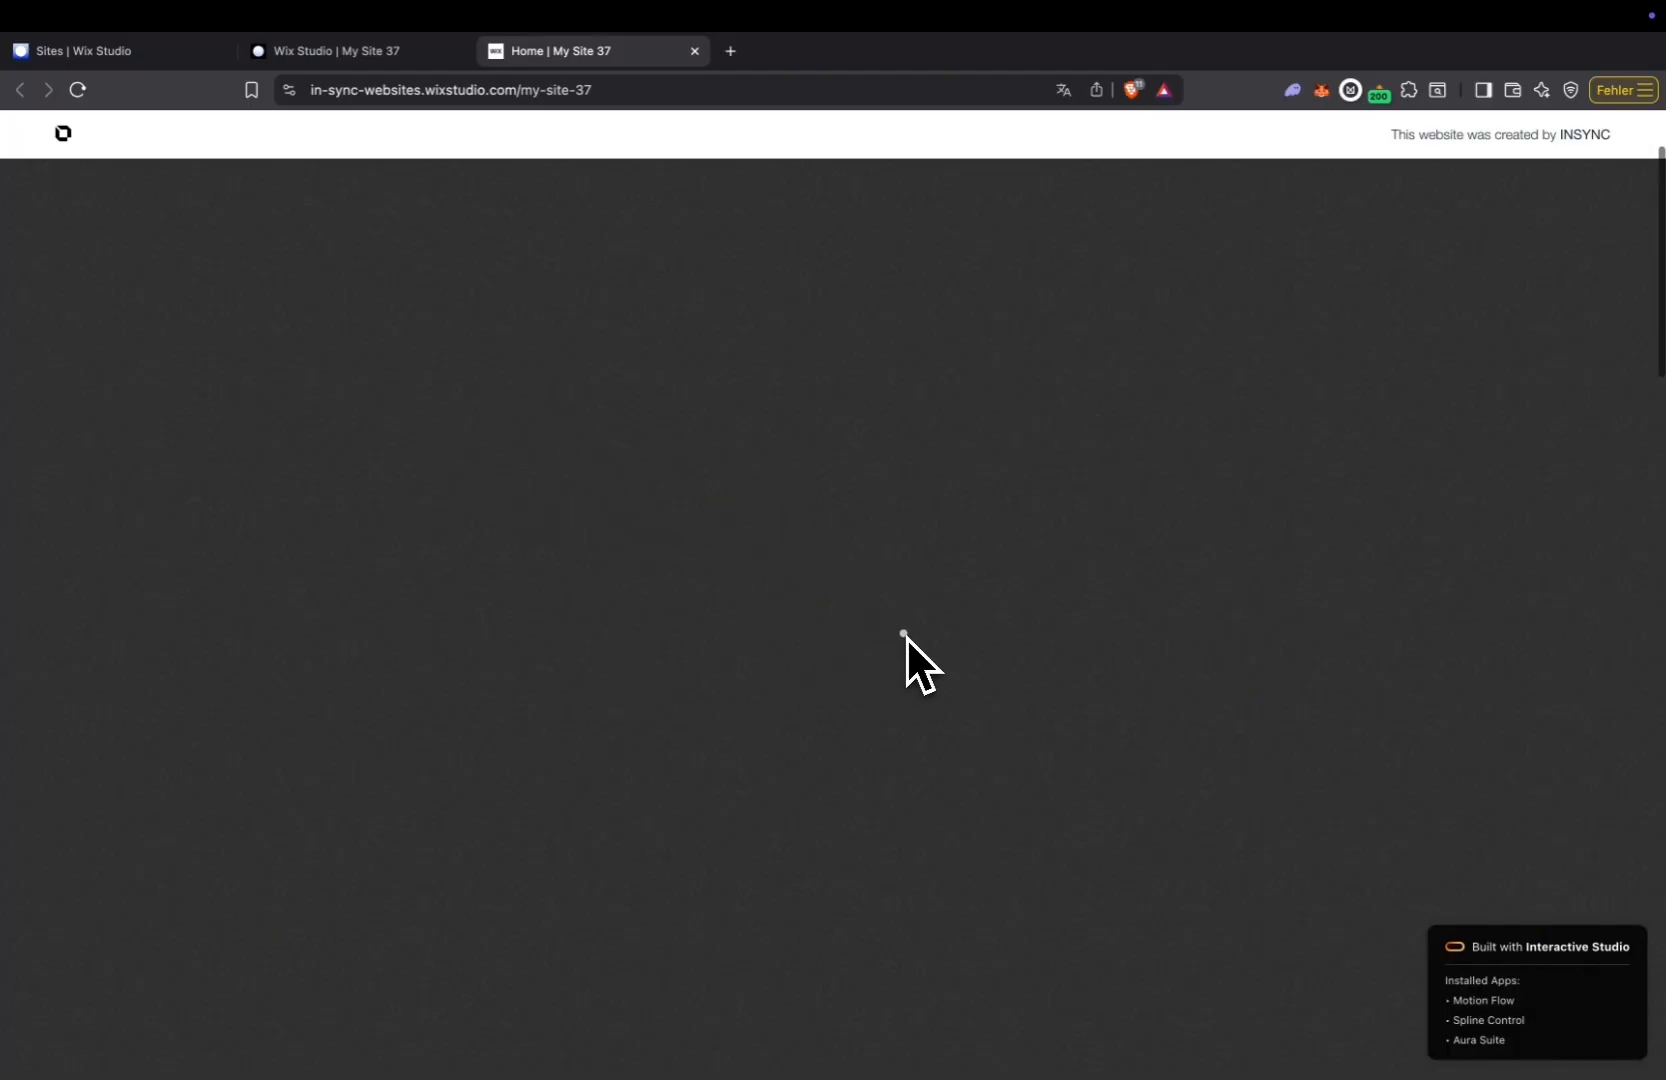
{"action": "scroll", "coordinate": [904, 633], "scroll_direction": "down", "scroll_amount": 3}
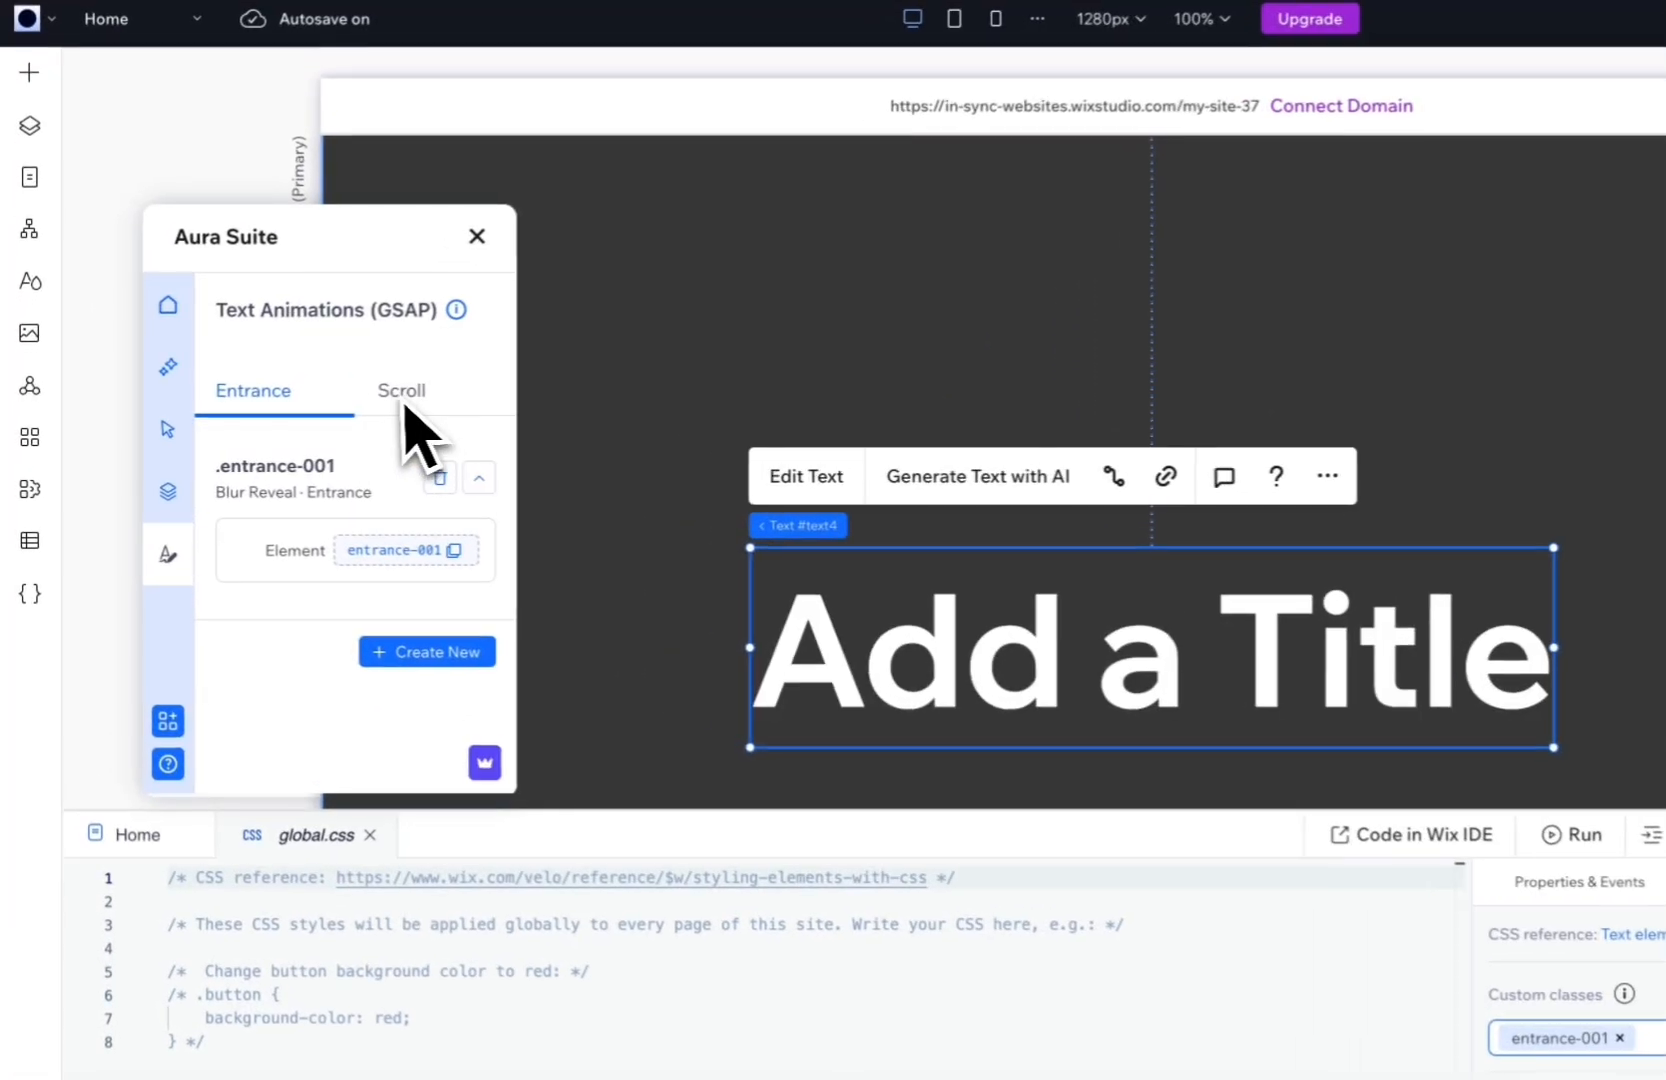
Delete the entrance animation and create a Blur Reveal scroll animation with Scroll Start 0% and Scroll End 100%.
{"action": "left_click", "coordinate": [443, 478]}
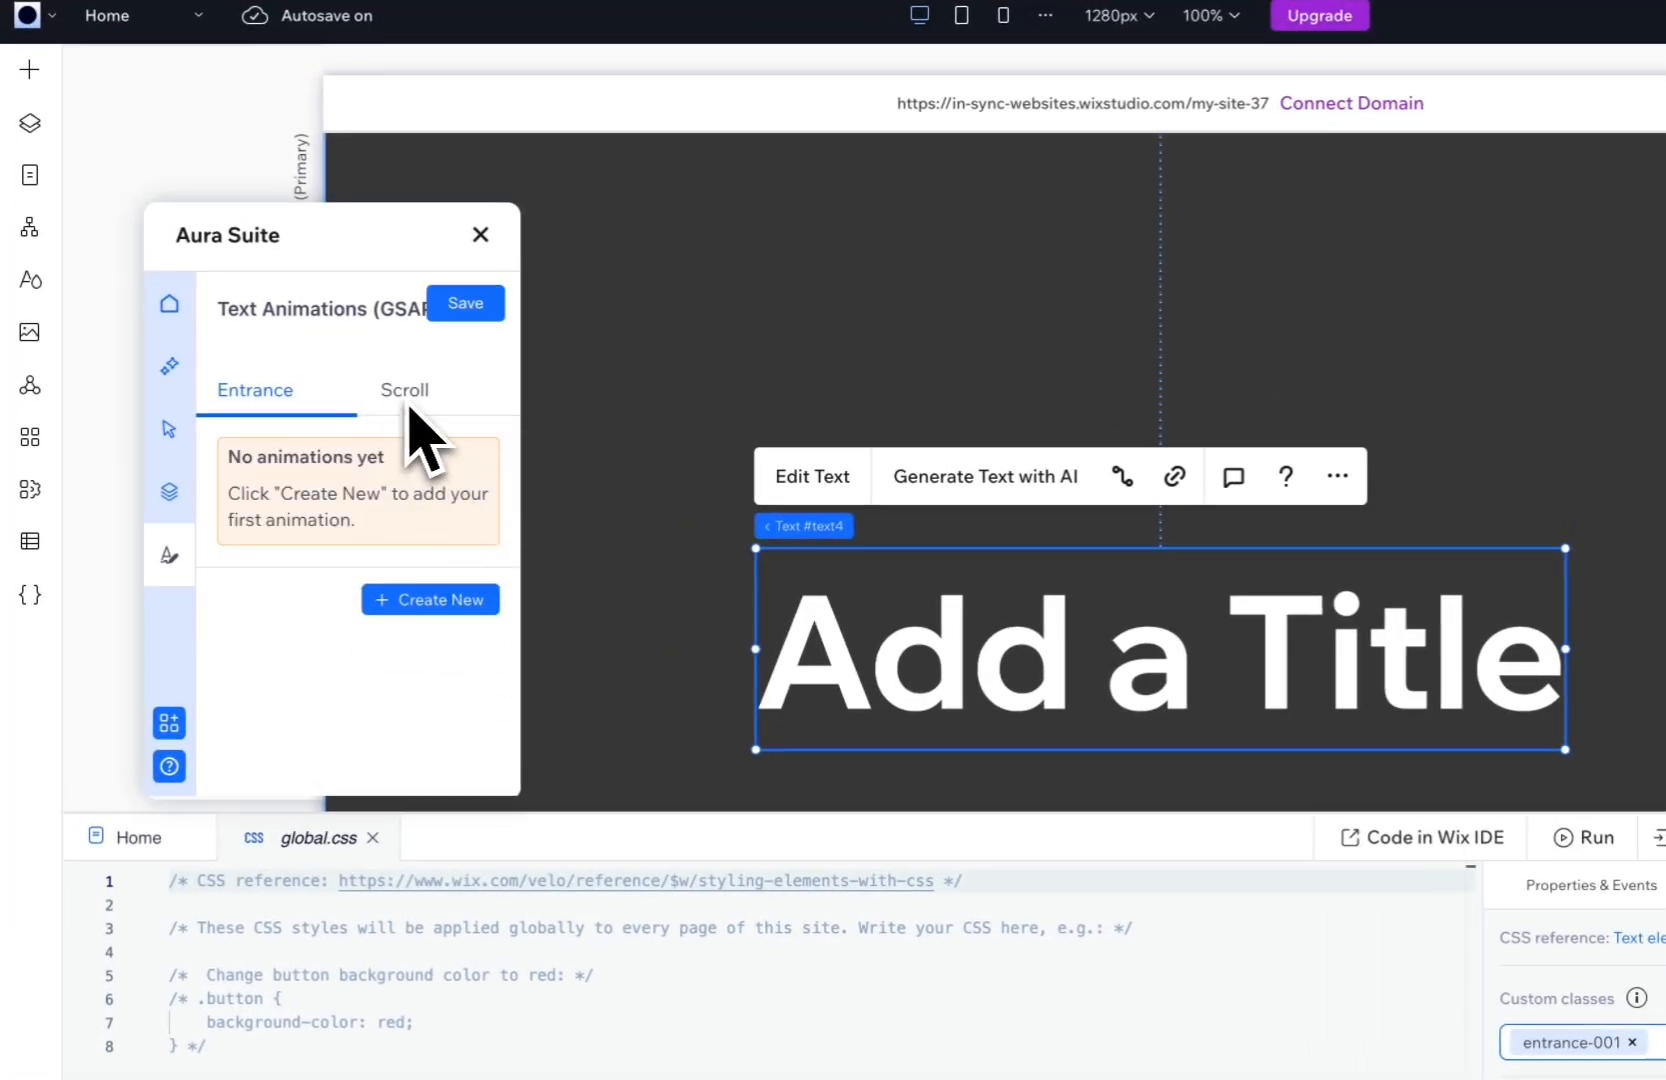
{"action": "left_click", "coordinate": [418, 604]}
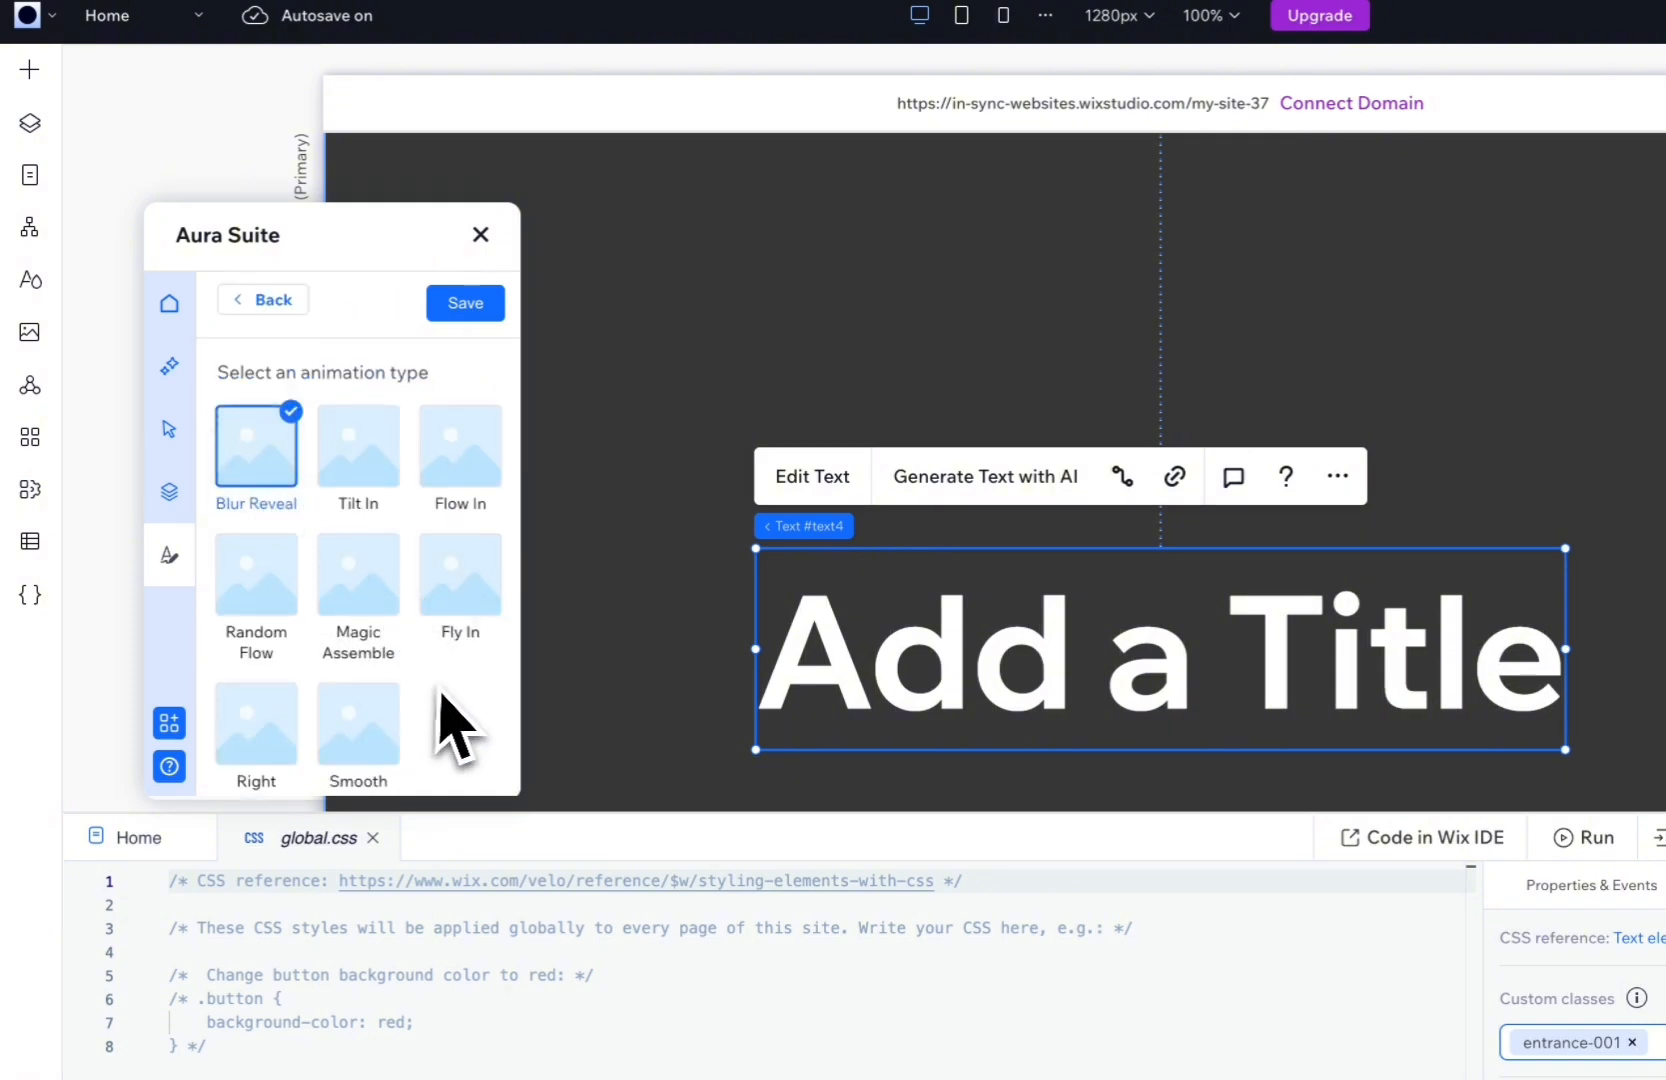
{"action": "scroll", "coordinate": [445, 705], "scroll_direction": "down", "scroll_amount": 4}
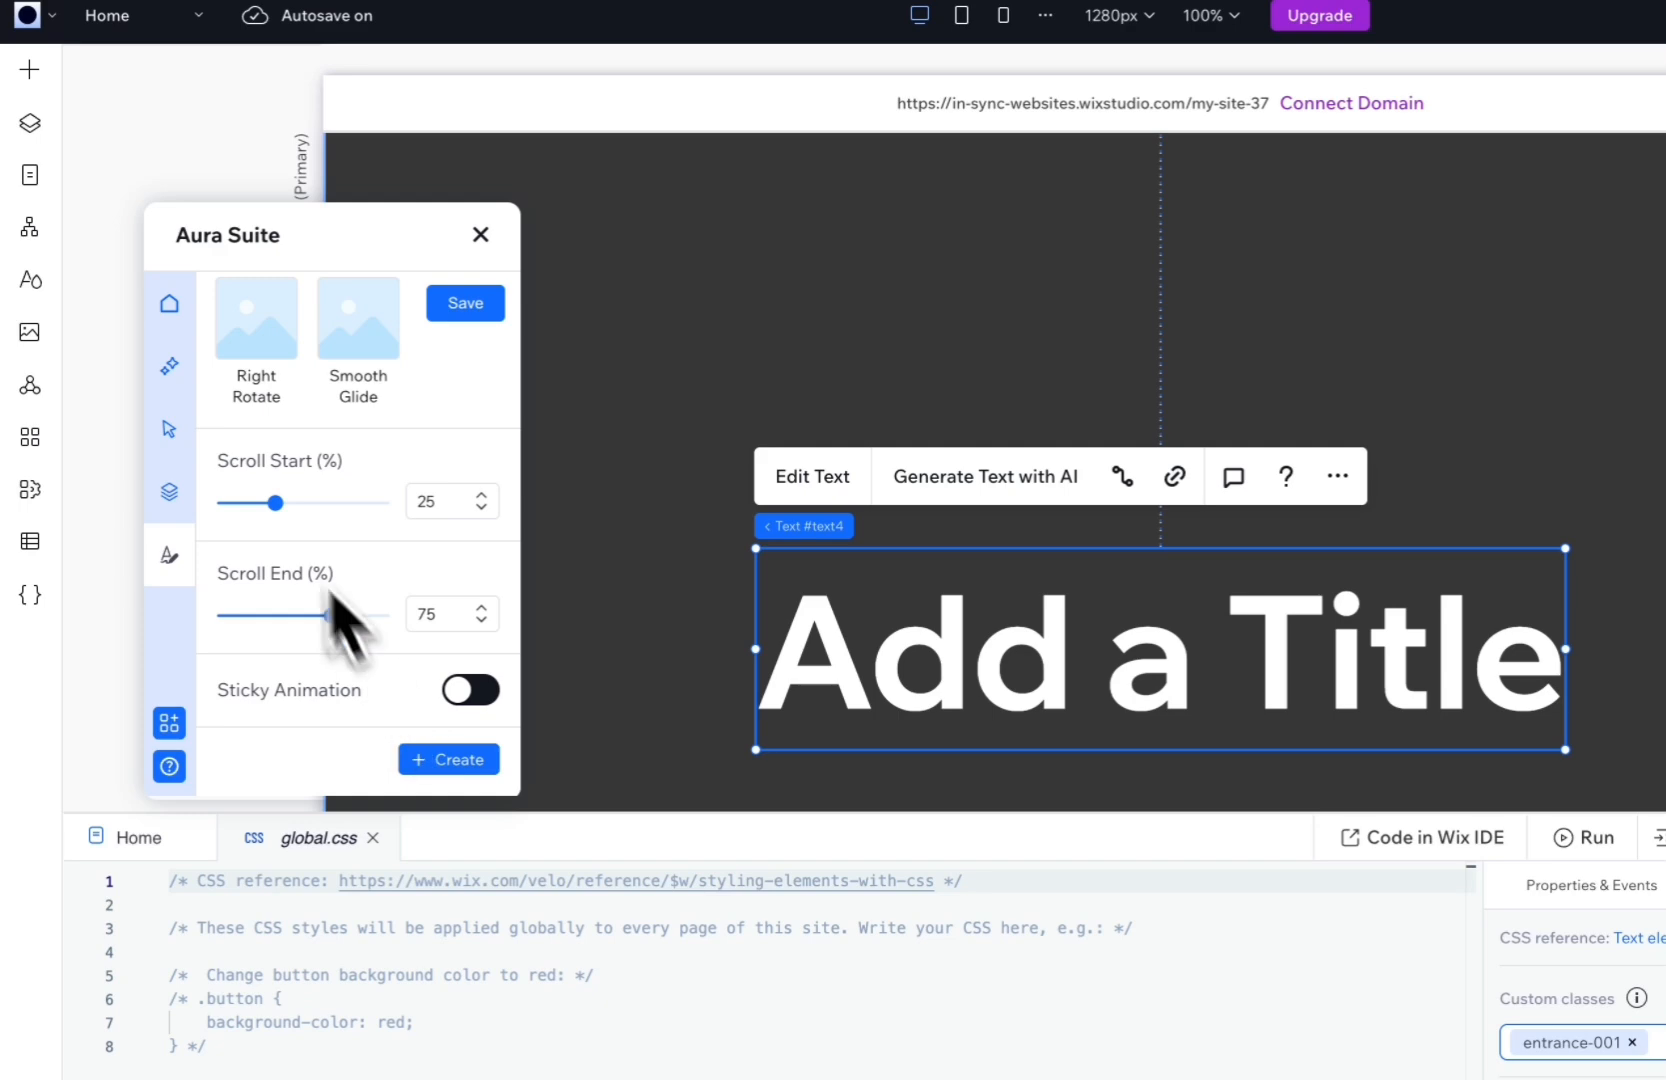
{"action": "left_click_drag", "start_coordinate": [275, 503], "coordinate": [170, 503]}
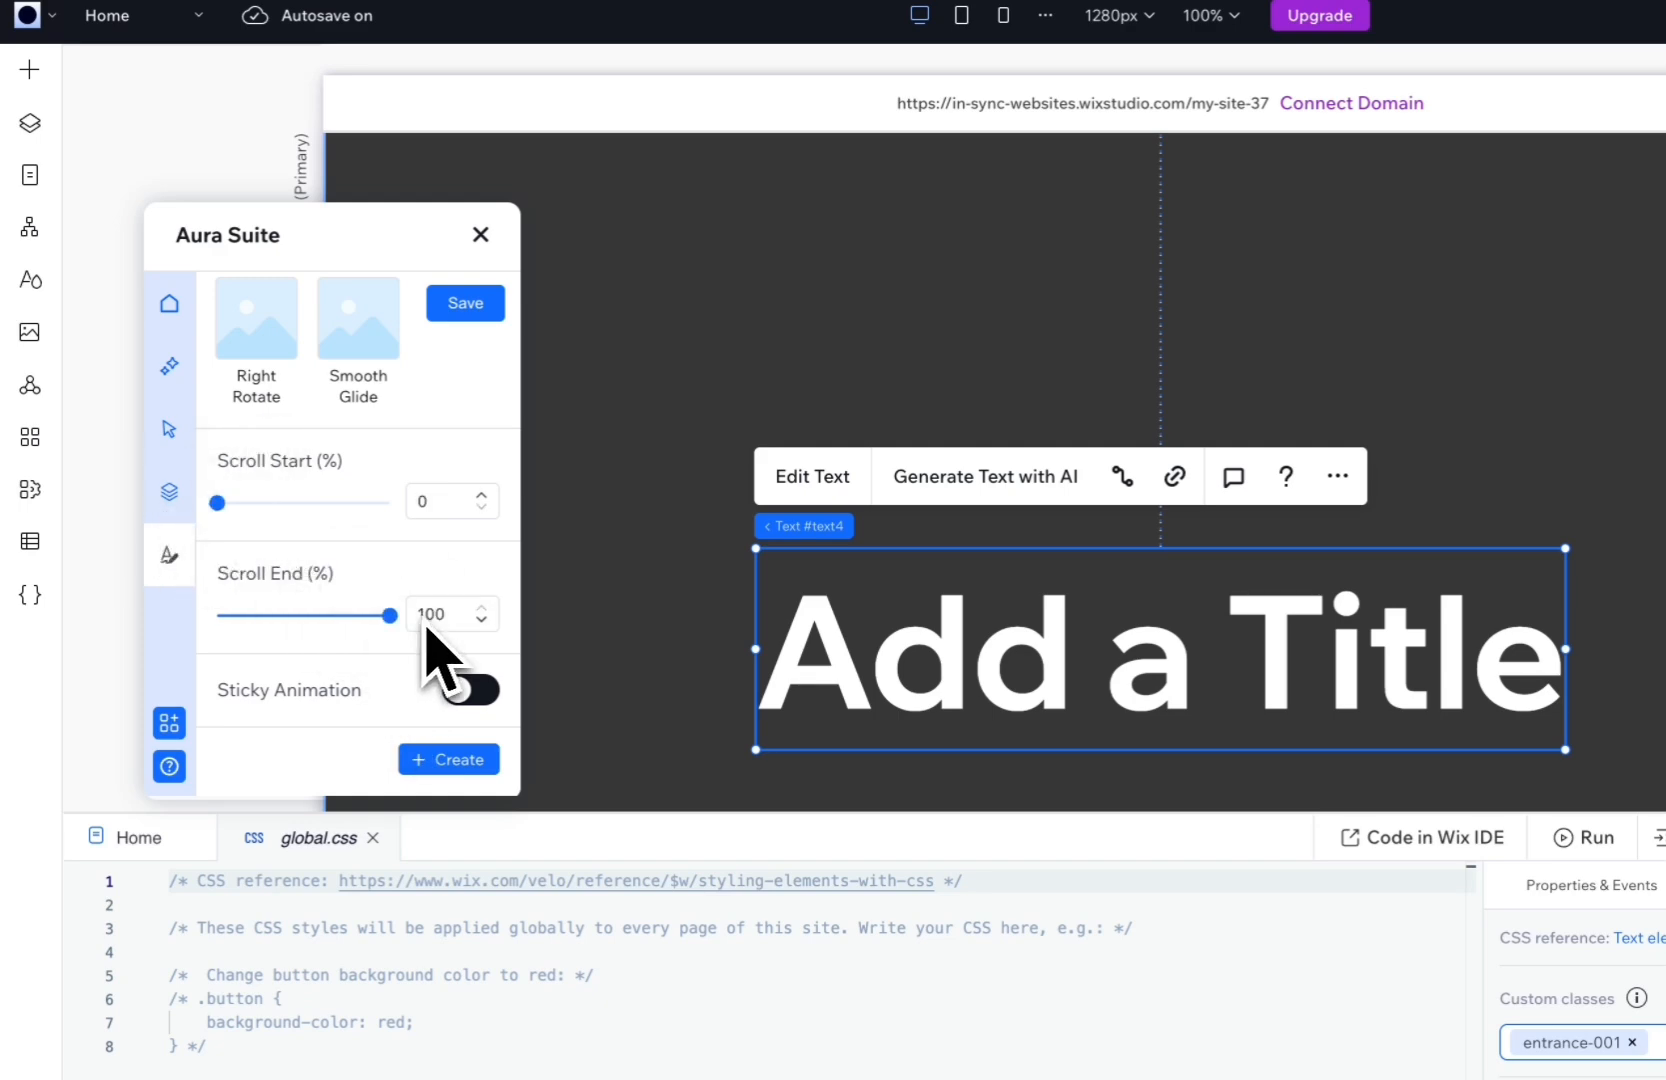
{"action": "left_click", "coordinate": [447, 760]}
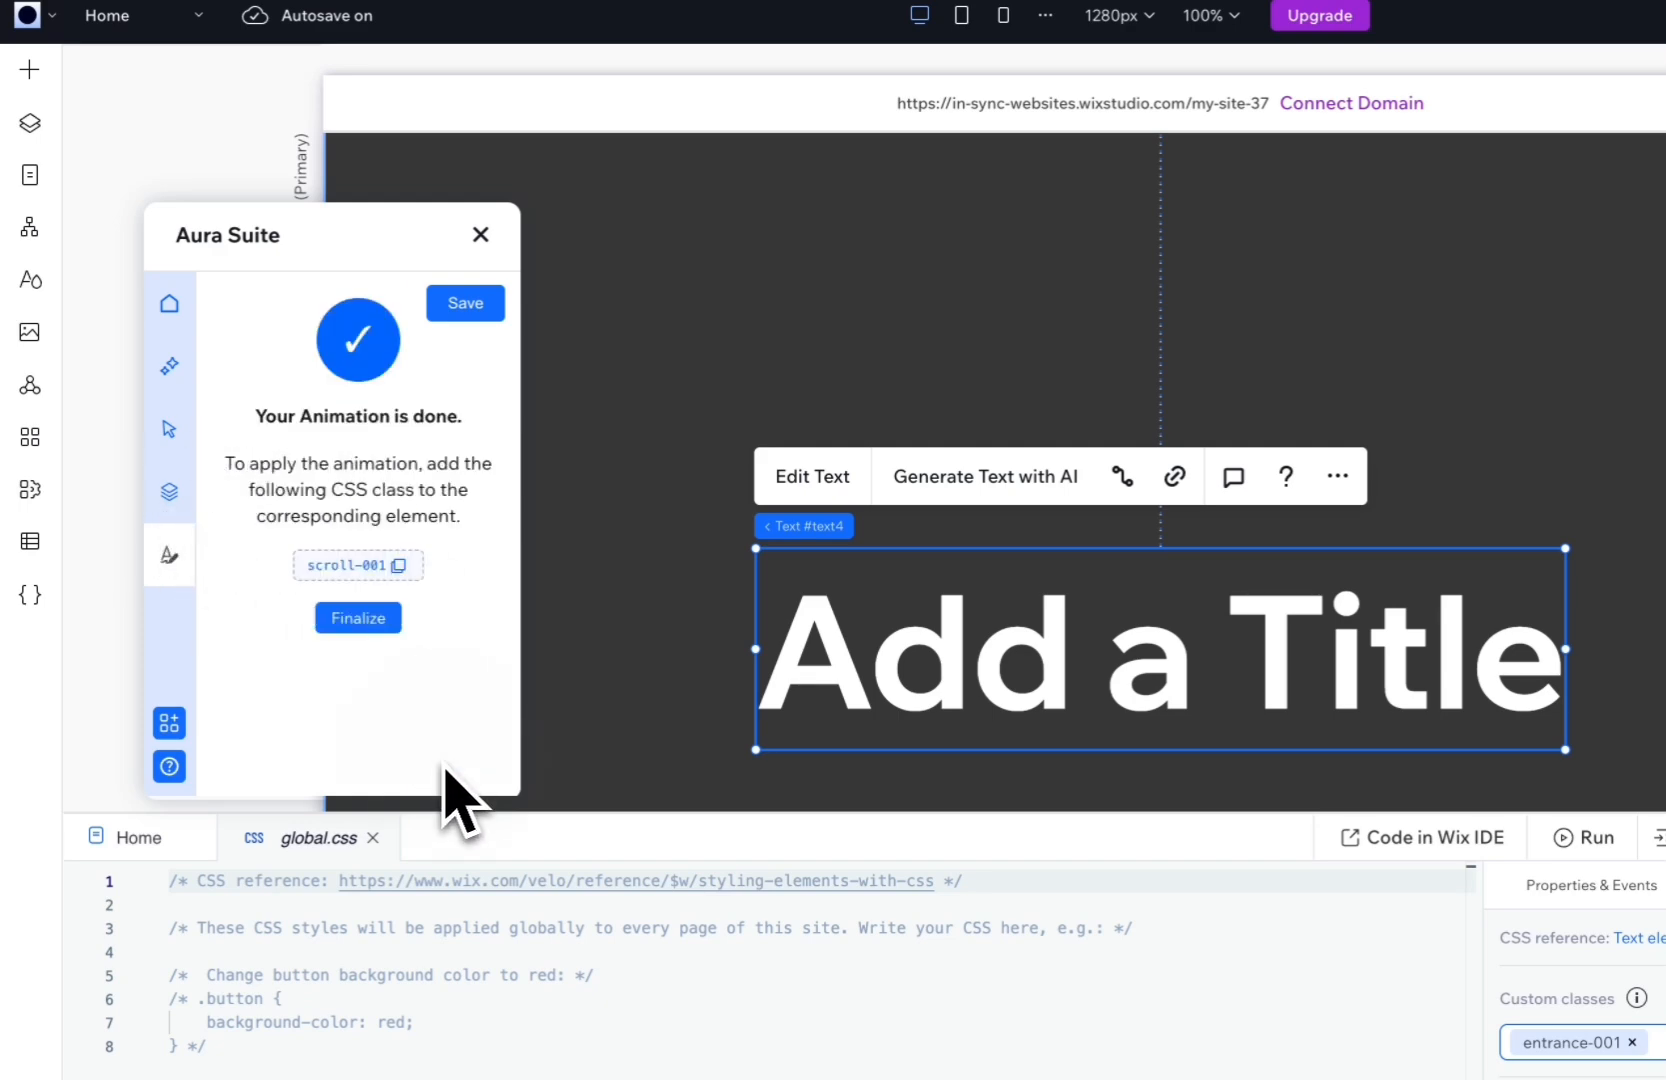
{"action": "left_click", "coordinate": [358, 618]}
{"action": "left_click", "coordinate": [482, 478]}
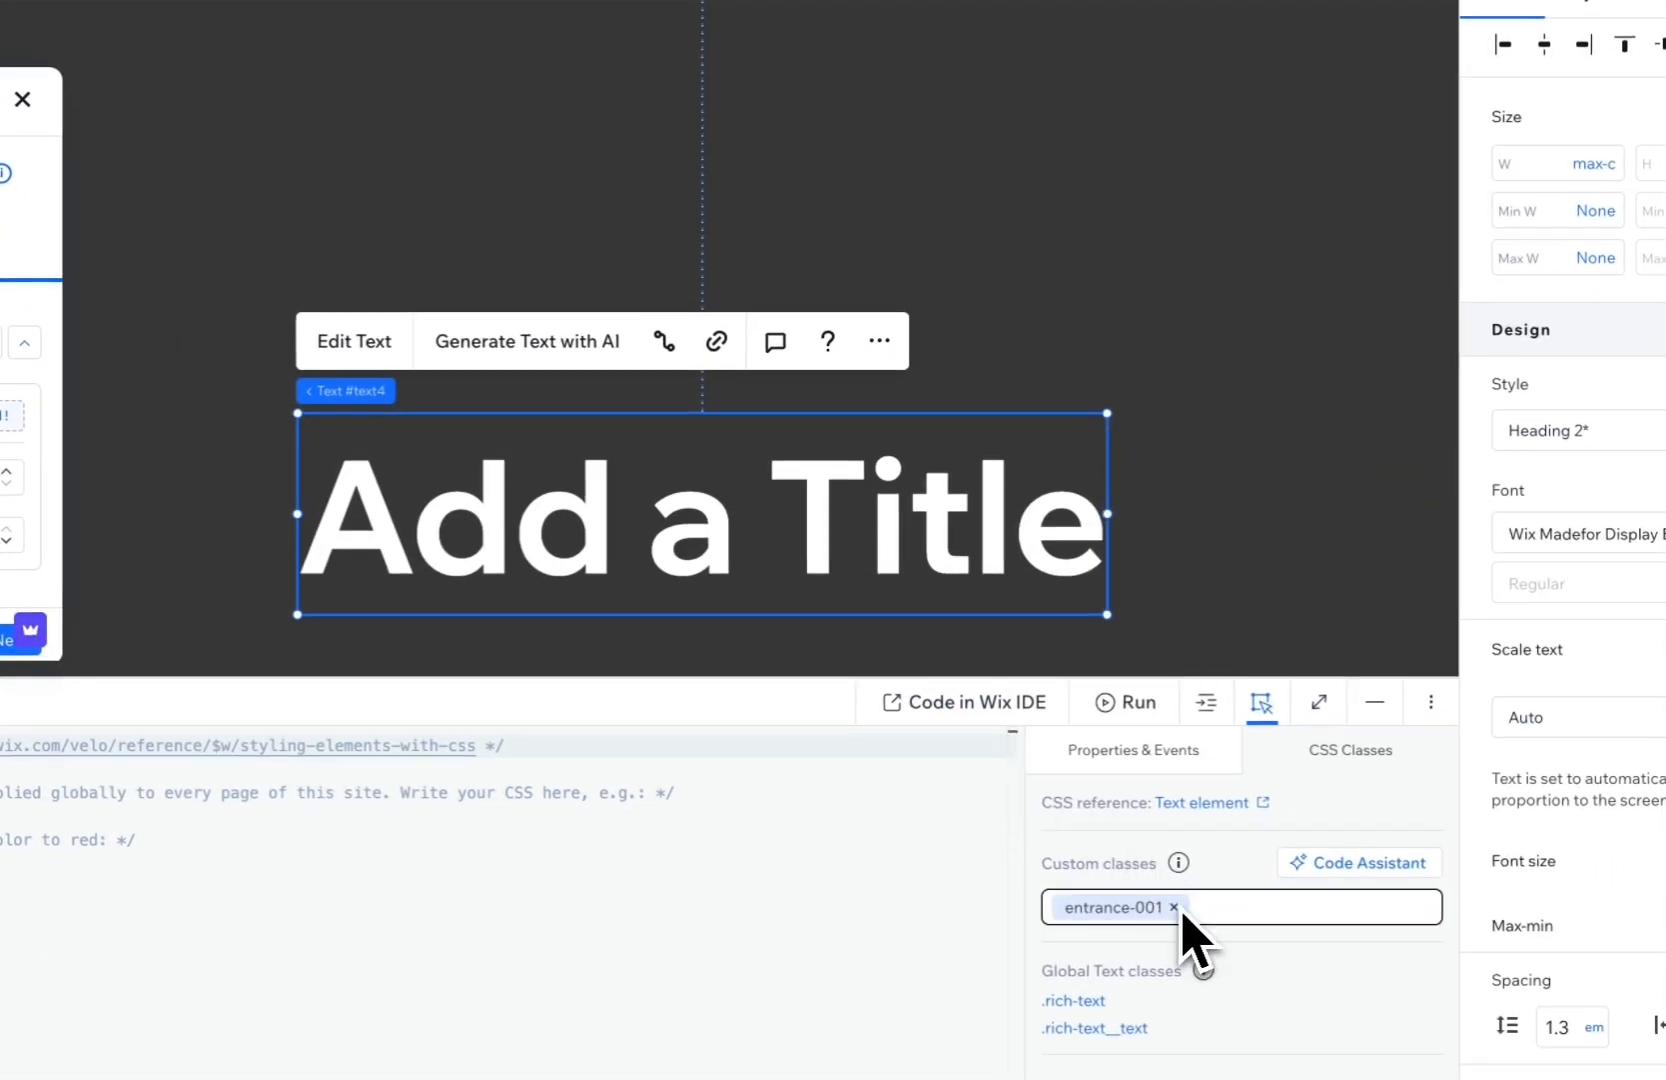
Replace the title's entrance-001 custom class with scroll-001 and publish the site.
{"action": "left_click", "coordinate": [1170, 904]}
{"action": "left_click", "coordinate": [1131, 923]}
{"action": "left_click", "coordinate": [1131, 975]}
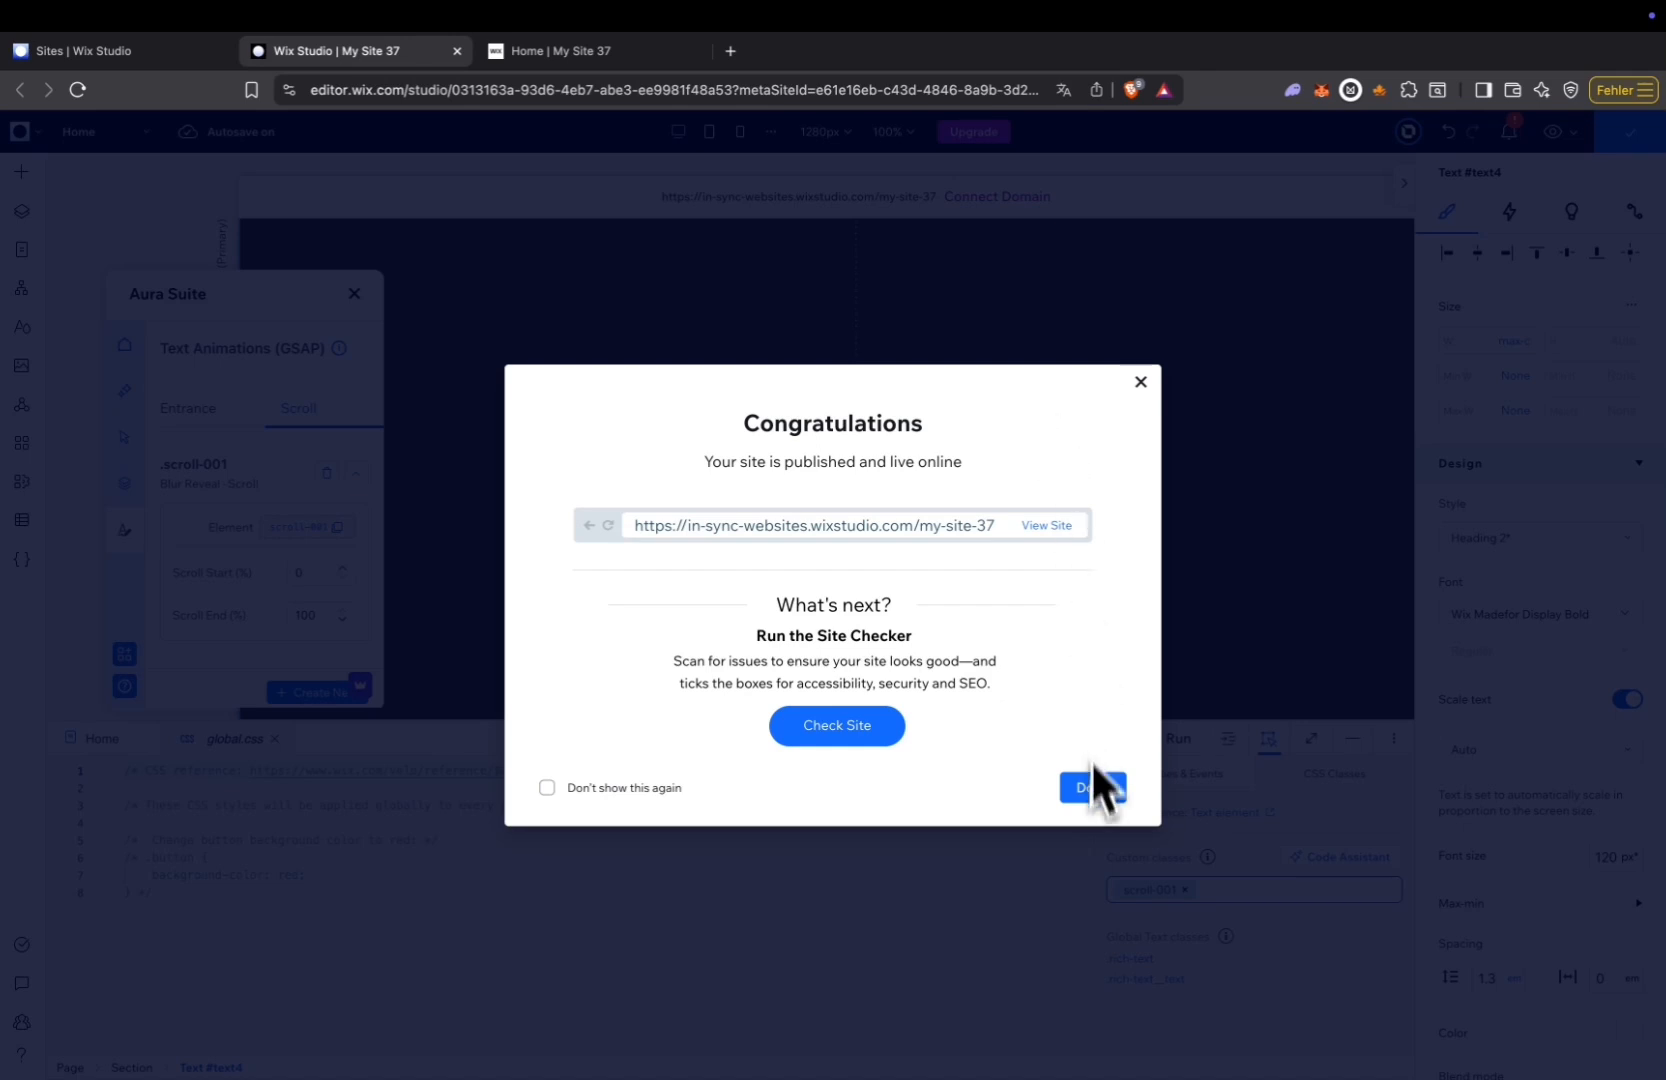
{"action": "left_click", "coordinate": [1093, 790]}
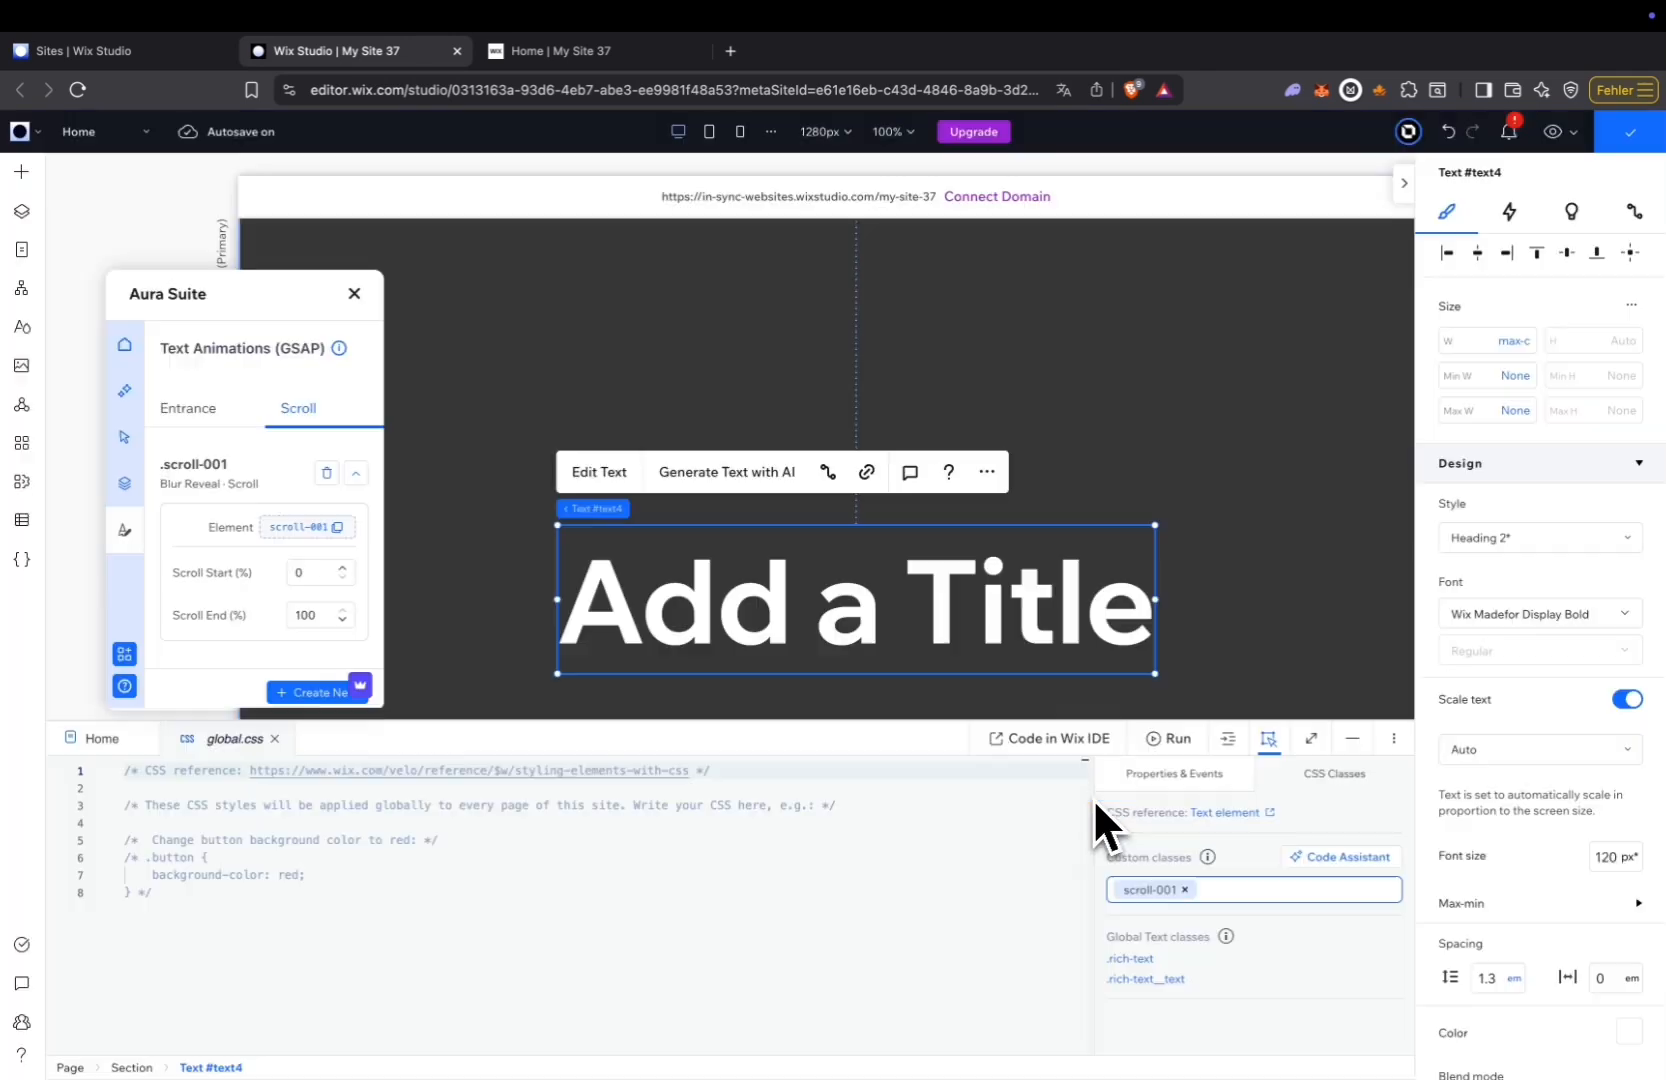
Examine on the live site how the title animates while scrolling down and back up.
{"action": "left_click", "coordinate": [566, 55]}
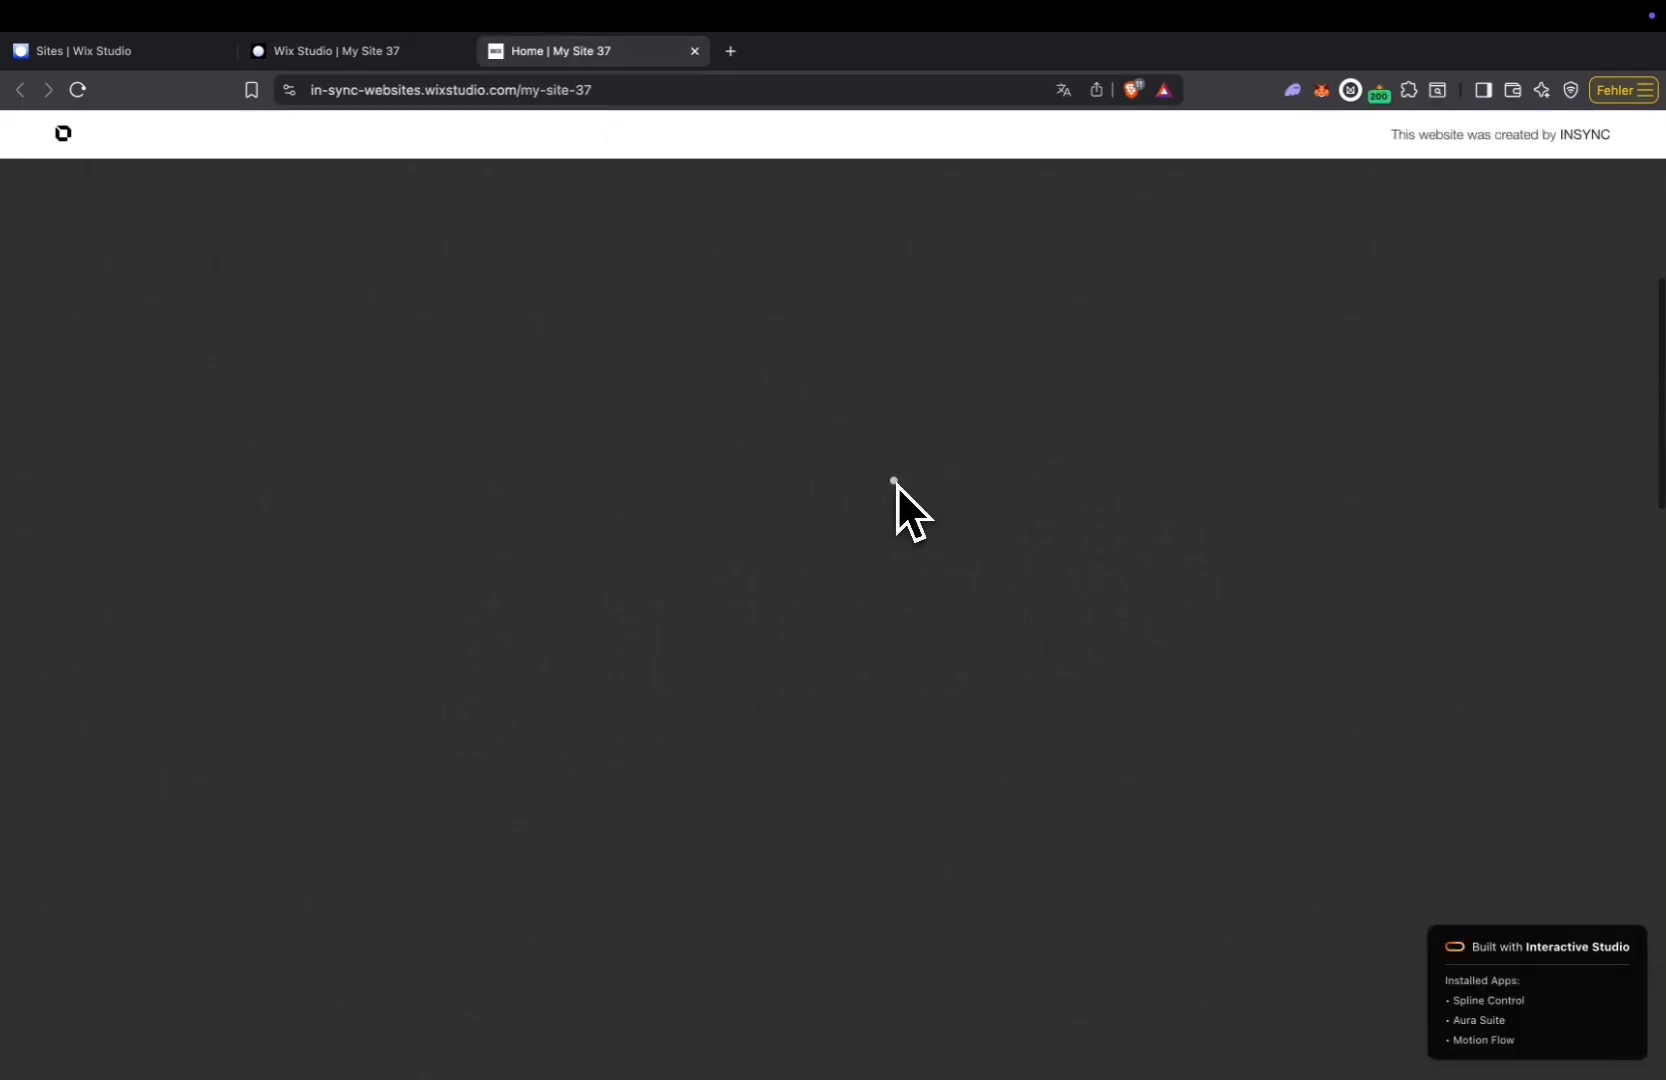
{"action": "scroll", "coordinate": [897, 484], "scroll_direction": "down", "scroll_amount": 3}
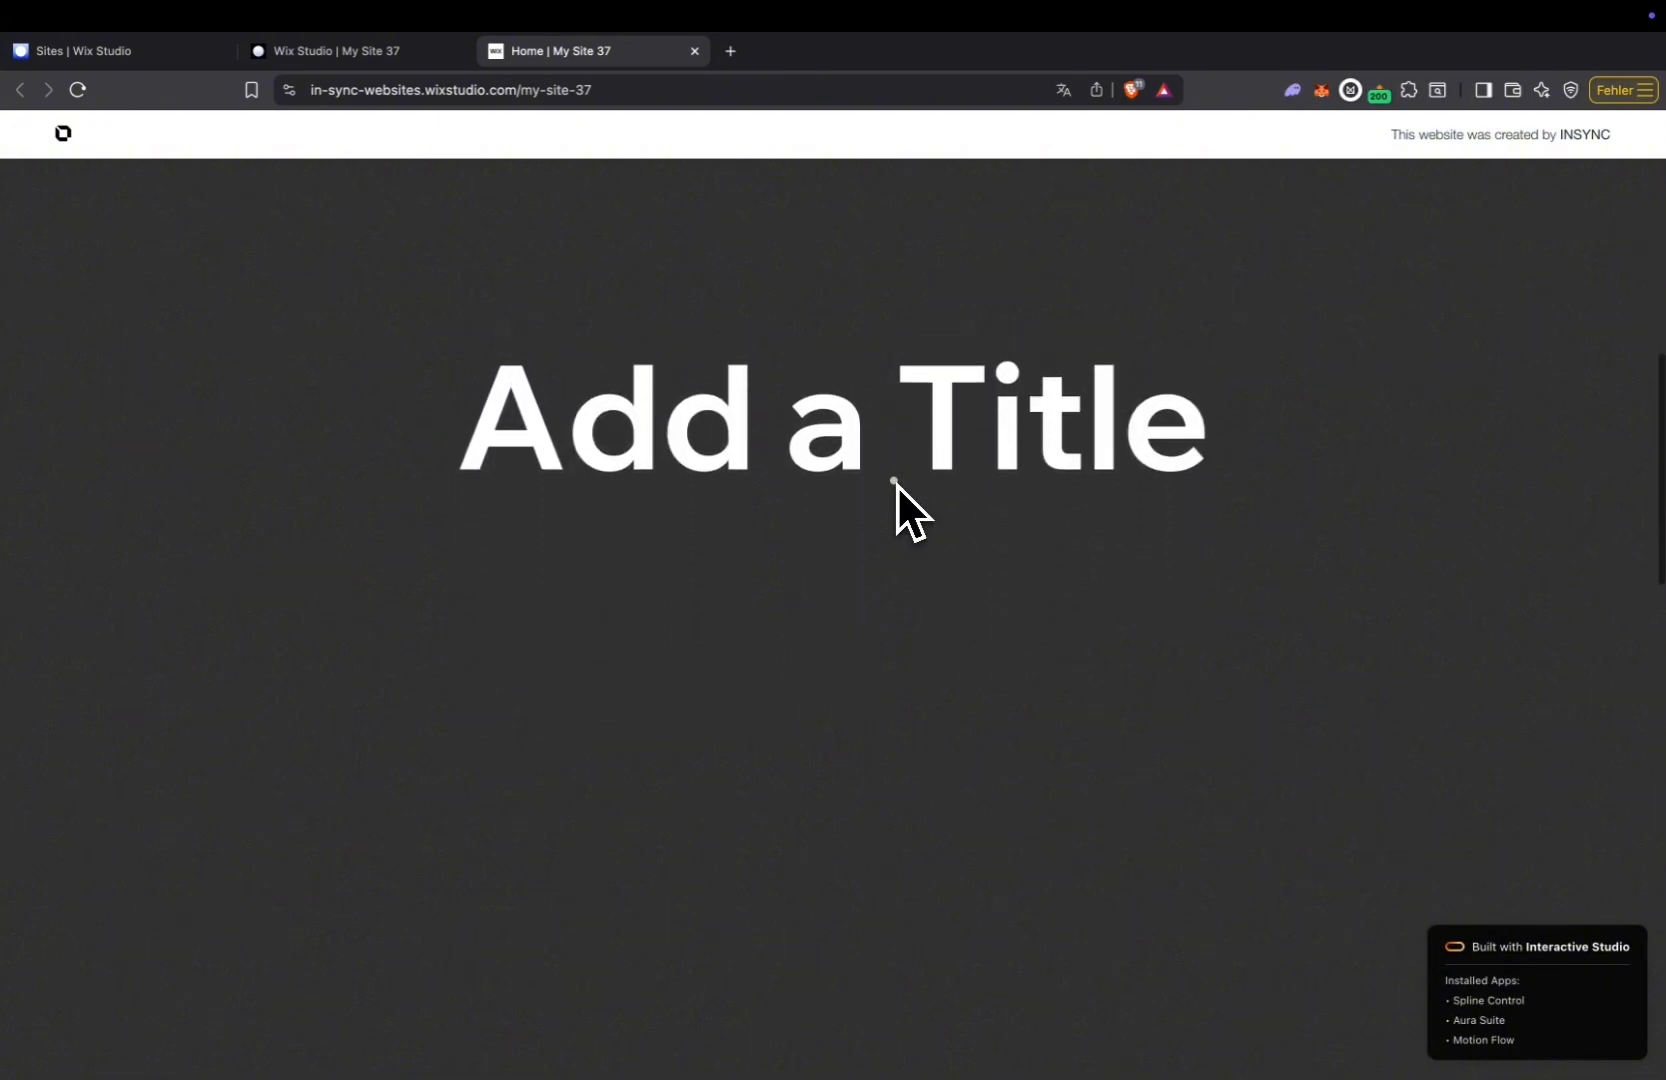
{"action": "scroll", "coordinate": [897, 484], "scroll_direction": "up", "scroll_amount": 3}
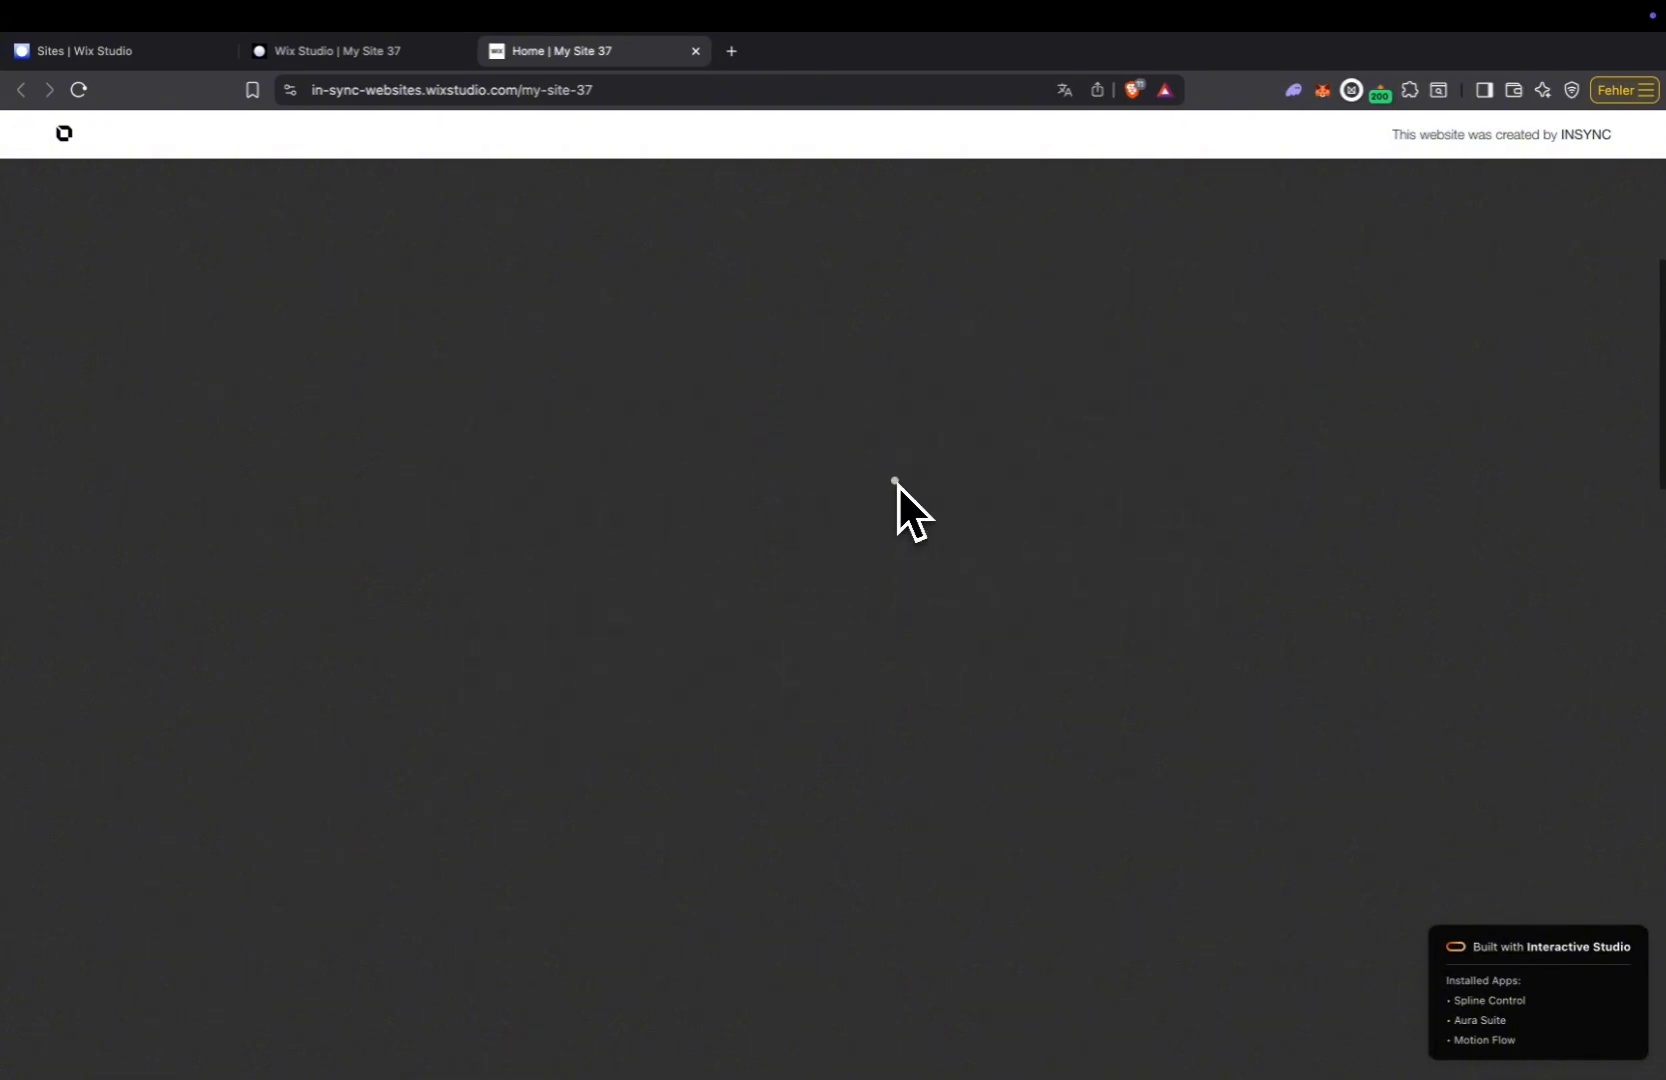
{"action": "scroll", "coordinate": [898, 484], "scroll_direction": "down", "scroll_amount": 3}
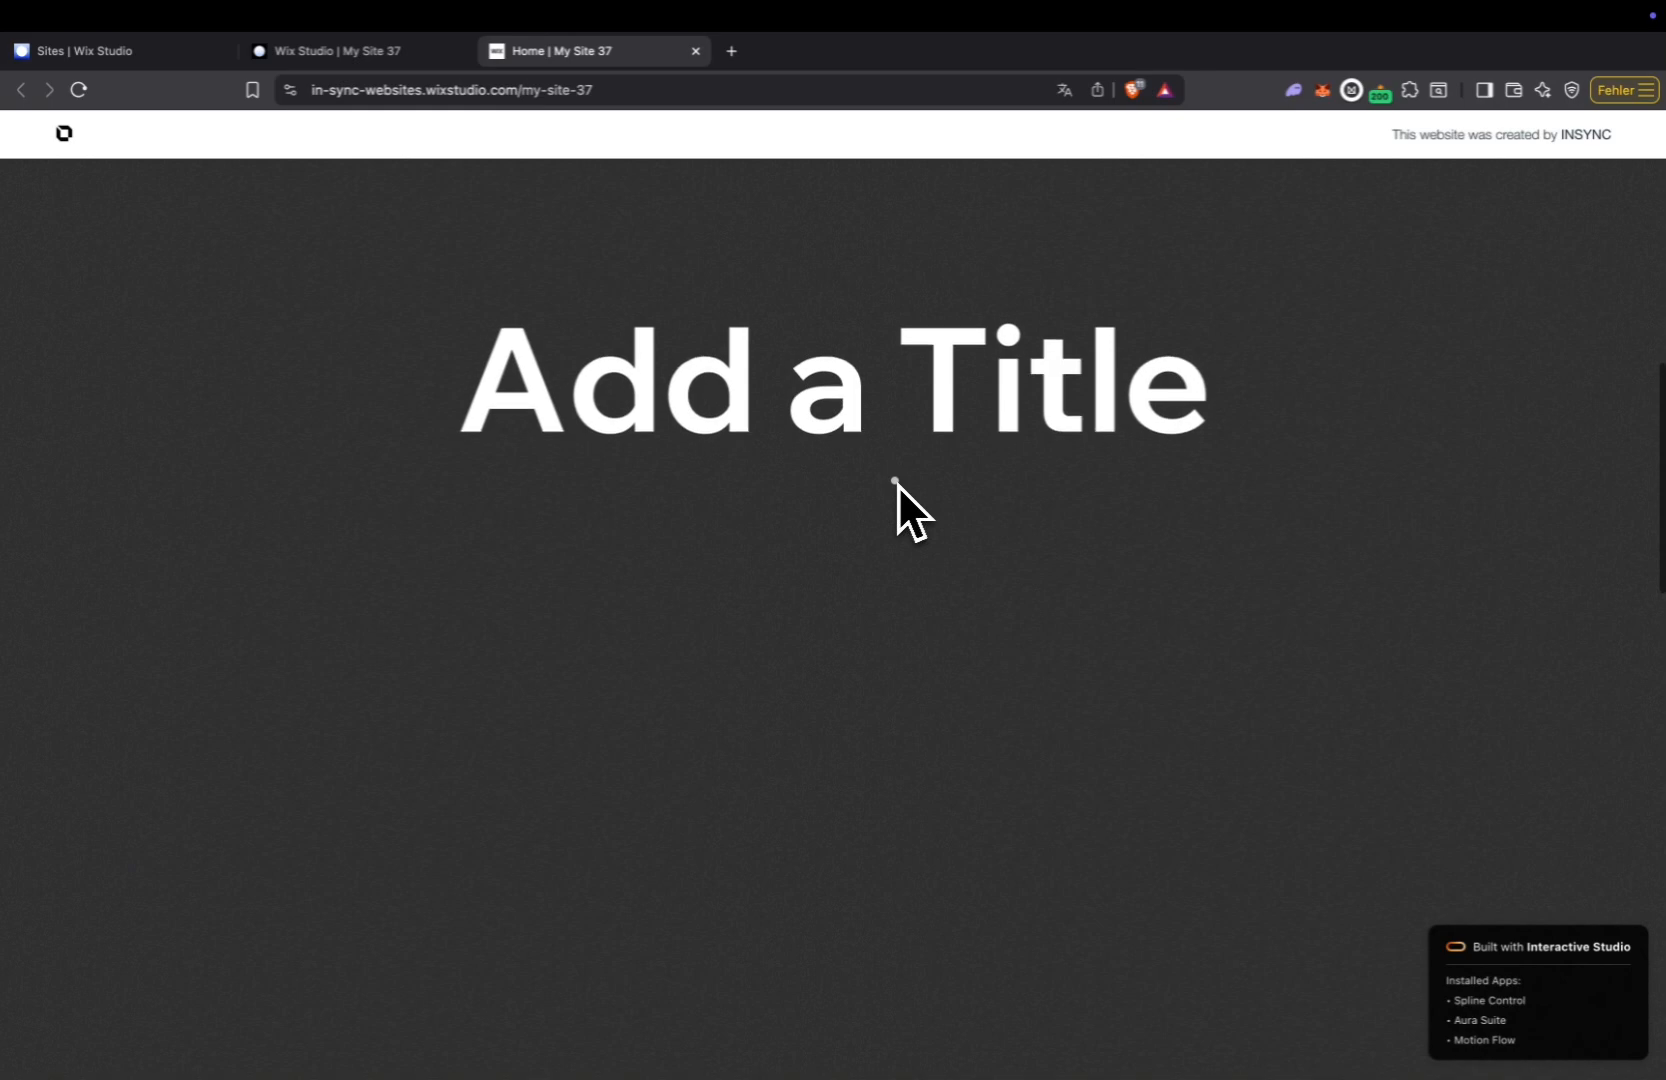
Return to the editor and delete the Blur Reveal scroll animation.
{"action": "key", "text": "ctrl+shift+Tab"}
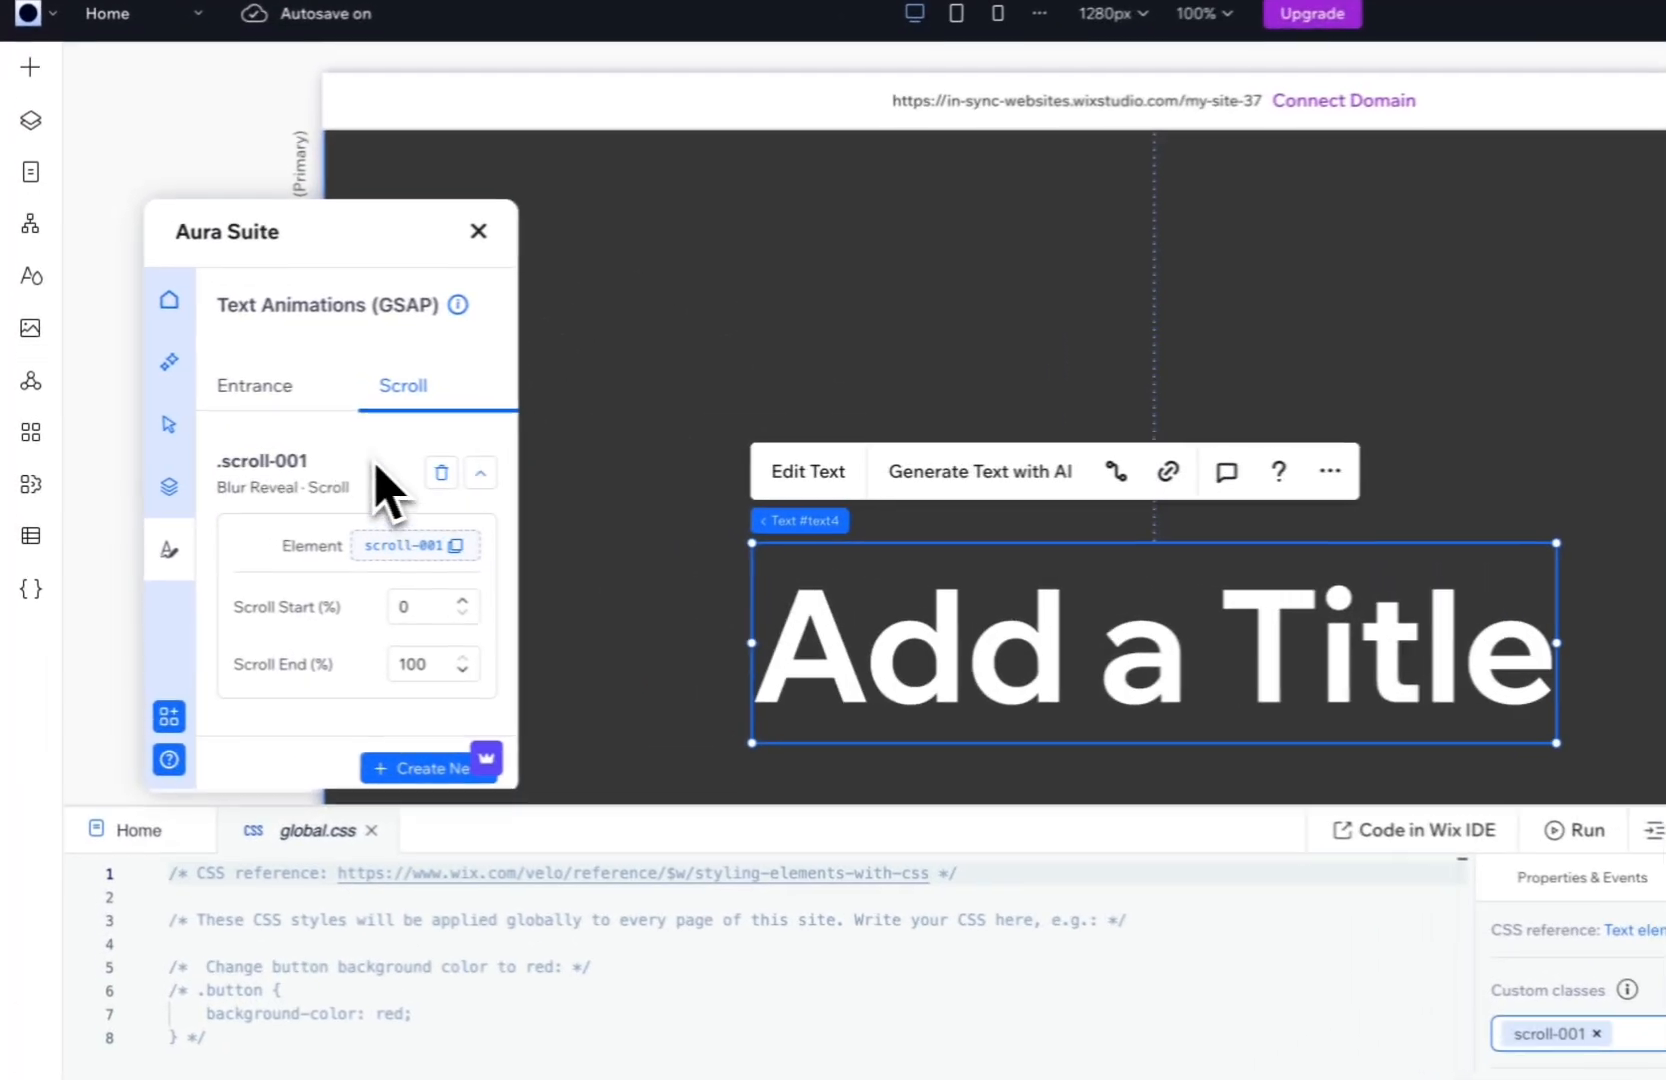
{"action": "left_click", "coordinate": [441, 472]}
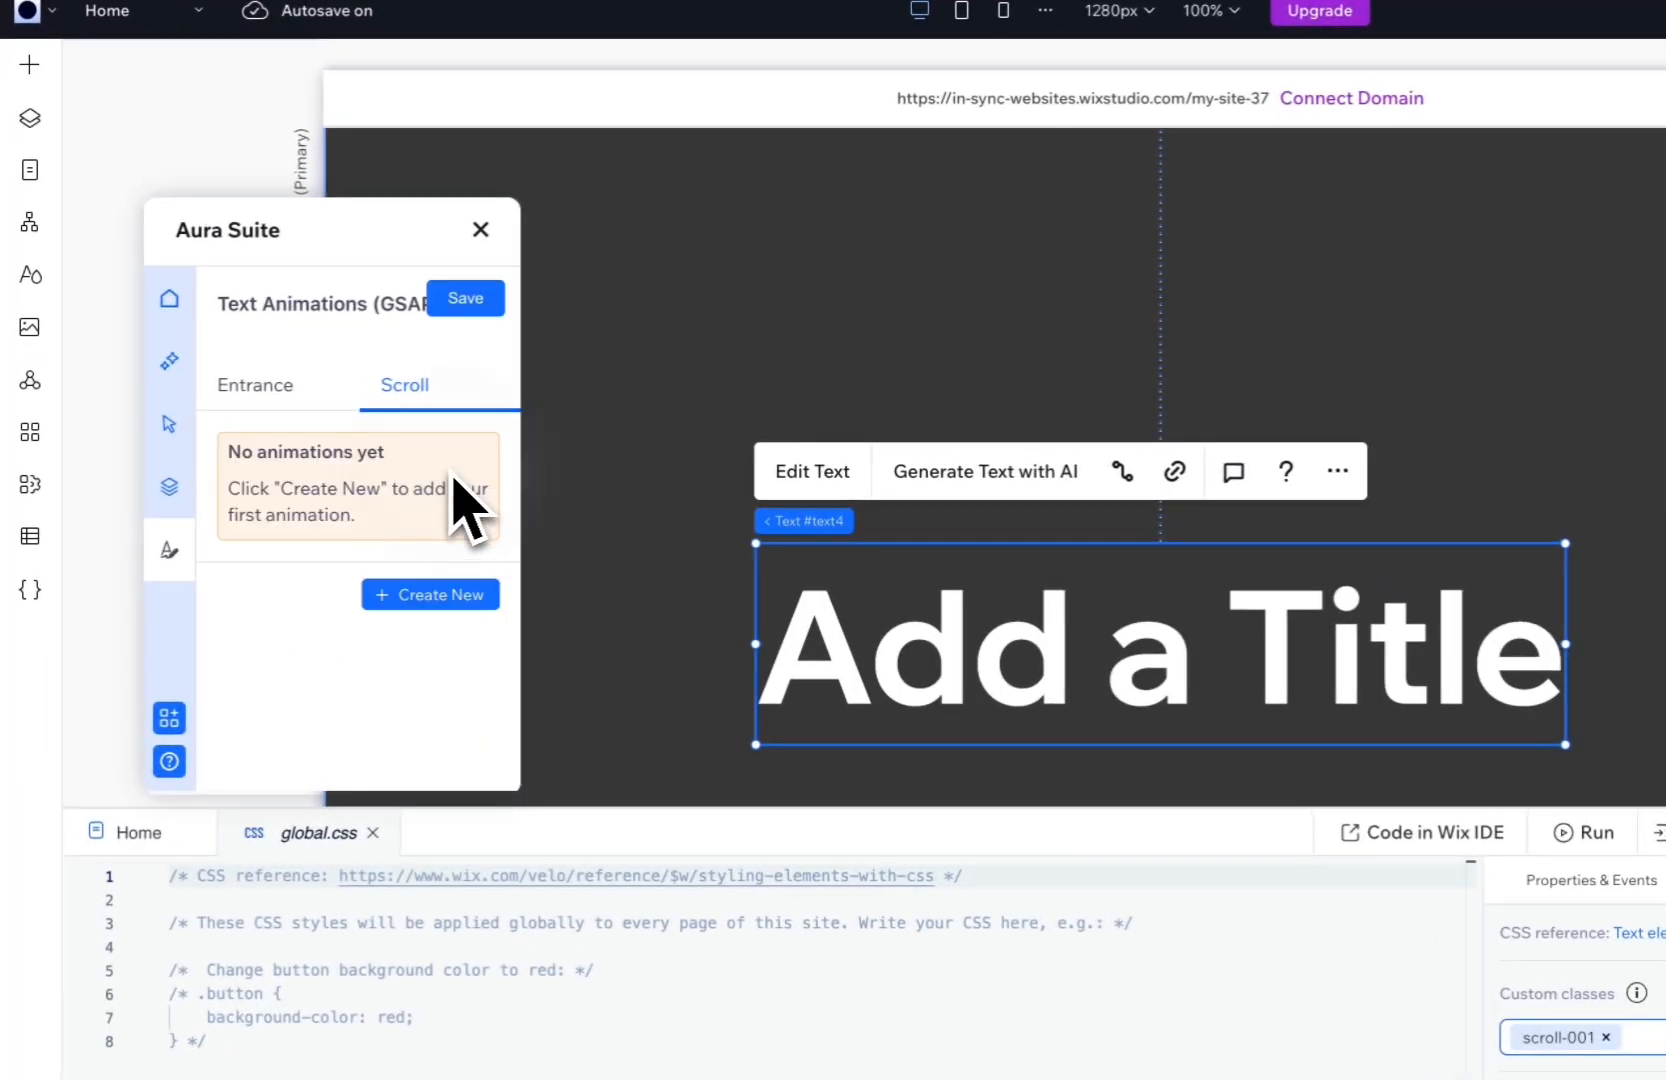
{"action": "left_click", "coordinate": [435, 597]}
{"action": "scroll", "coordinate": [390, 515], "scroll_direction": "down", "scroll_amount": 3}
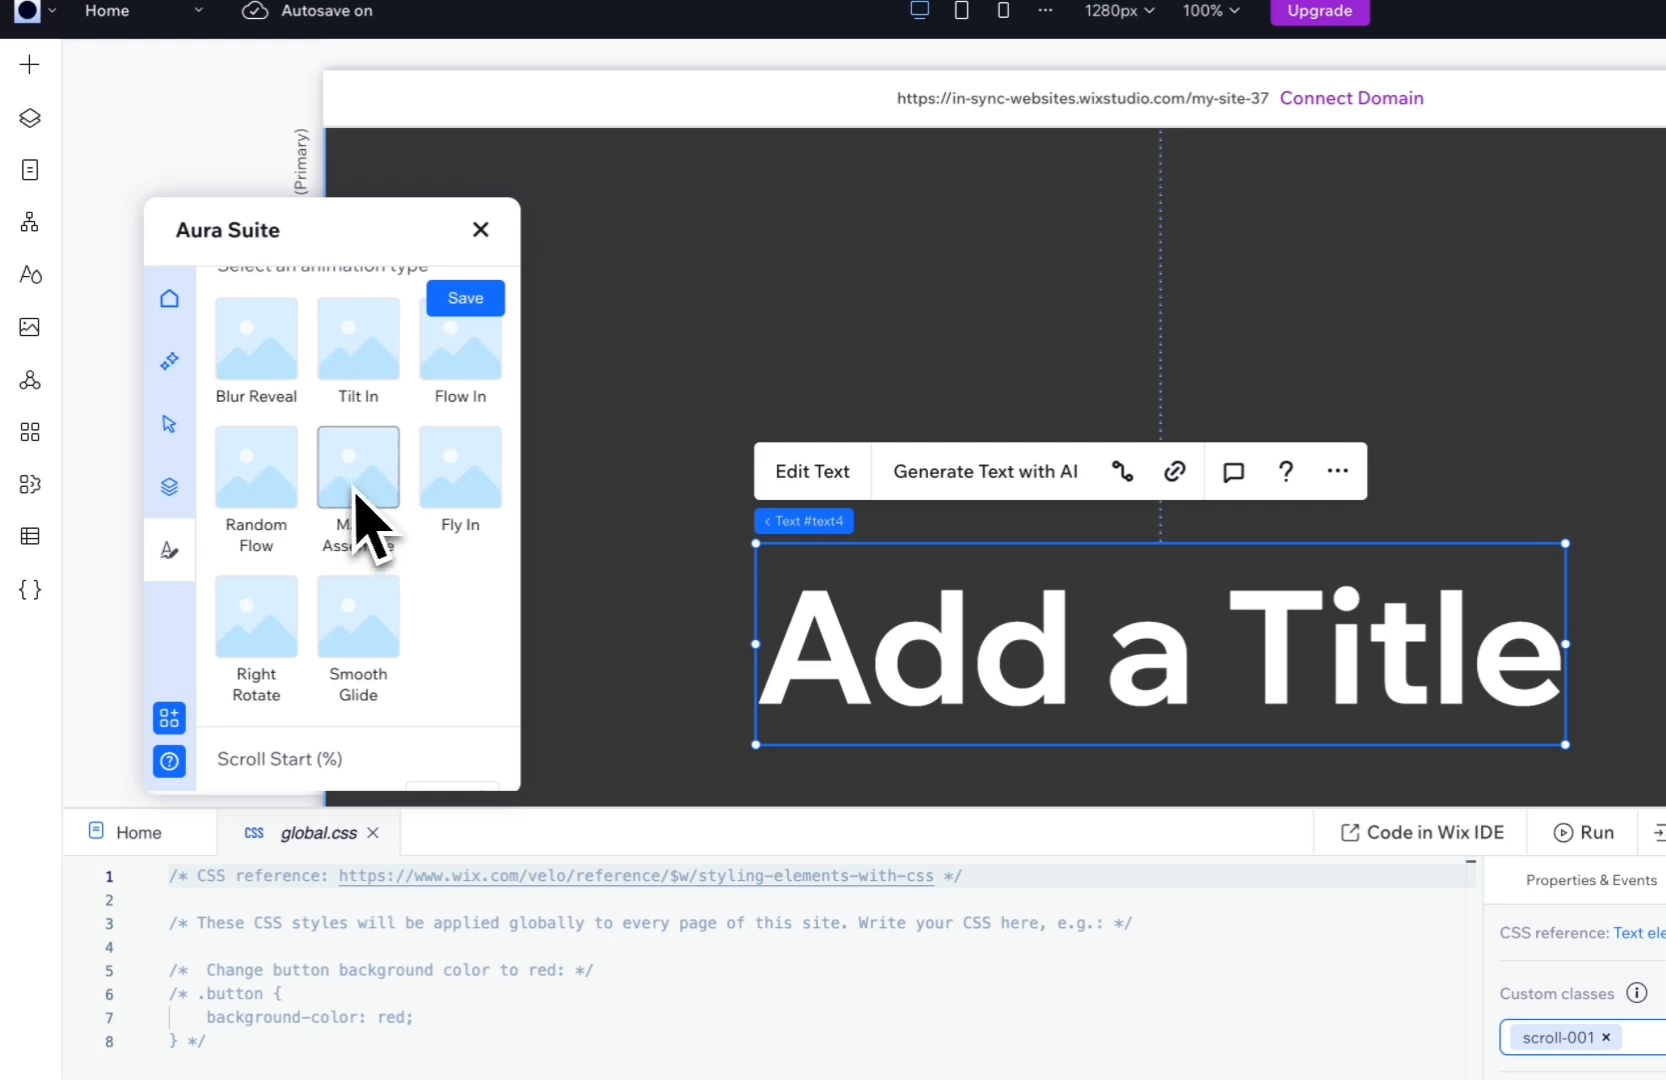
{"action": "scroll", "coordinate": [407, 568], "scroll_direction": "down", "scroll_amount": 3}
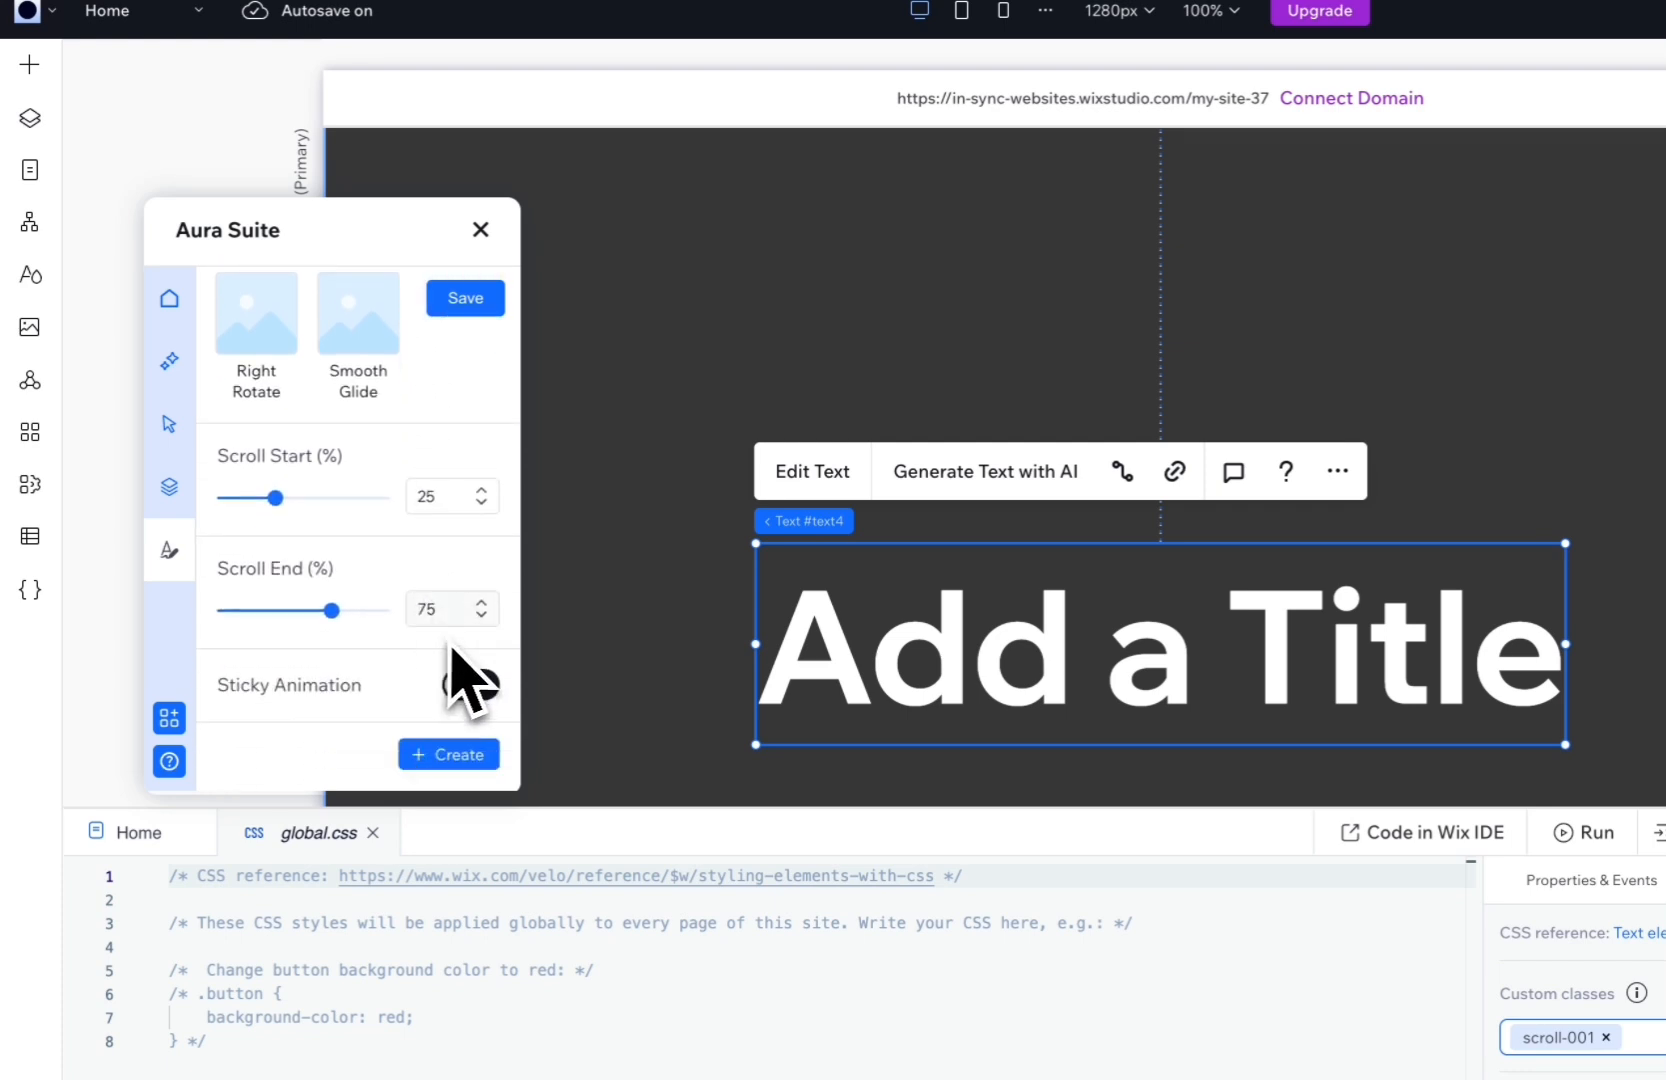
{"action": "left_click_drag", "start_coordinate": [275, 497], "coordinate": [140, 507]}
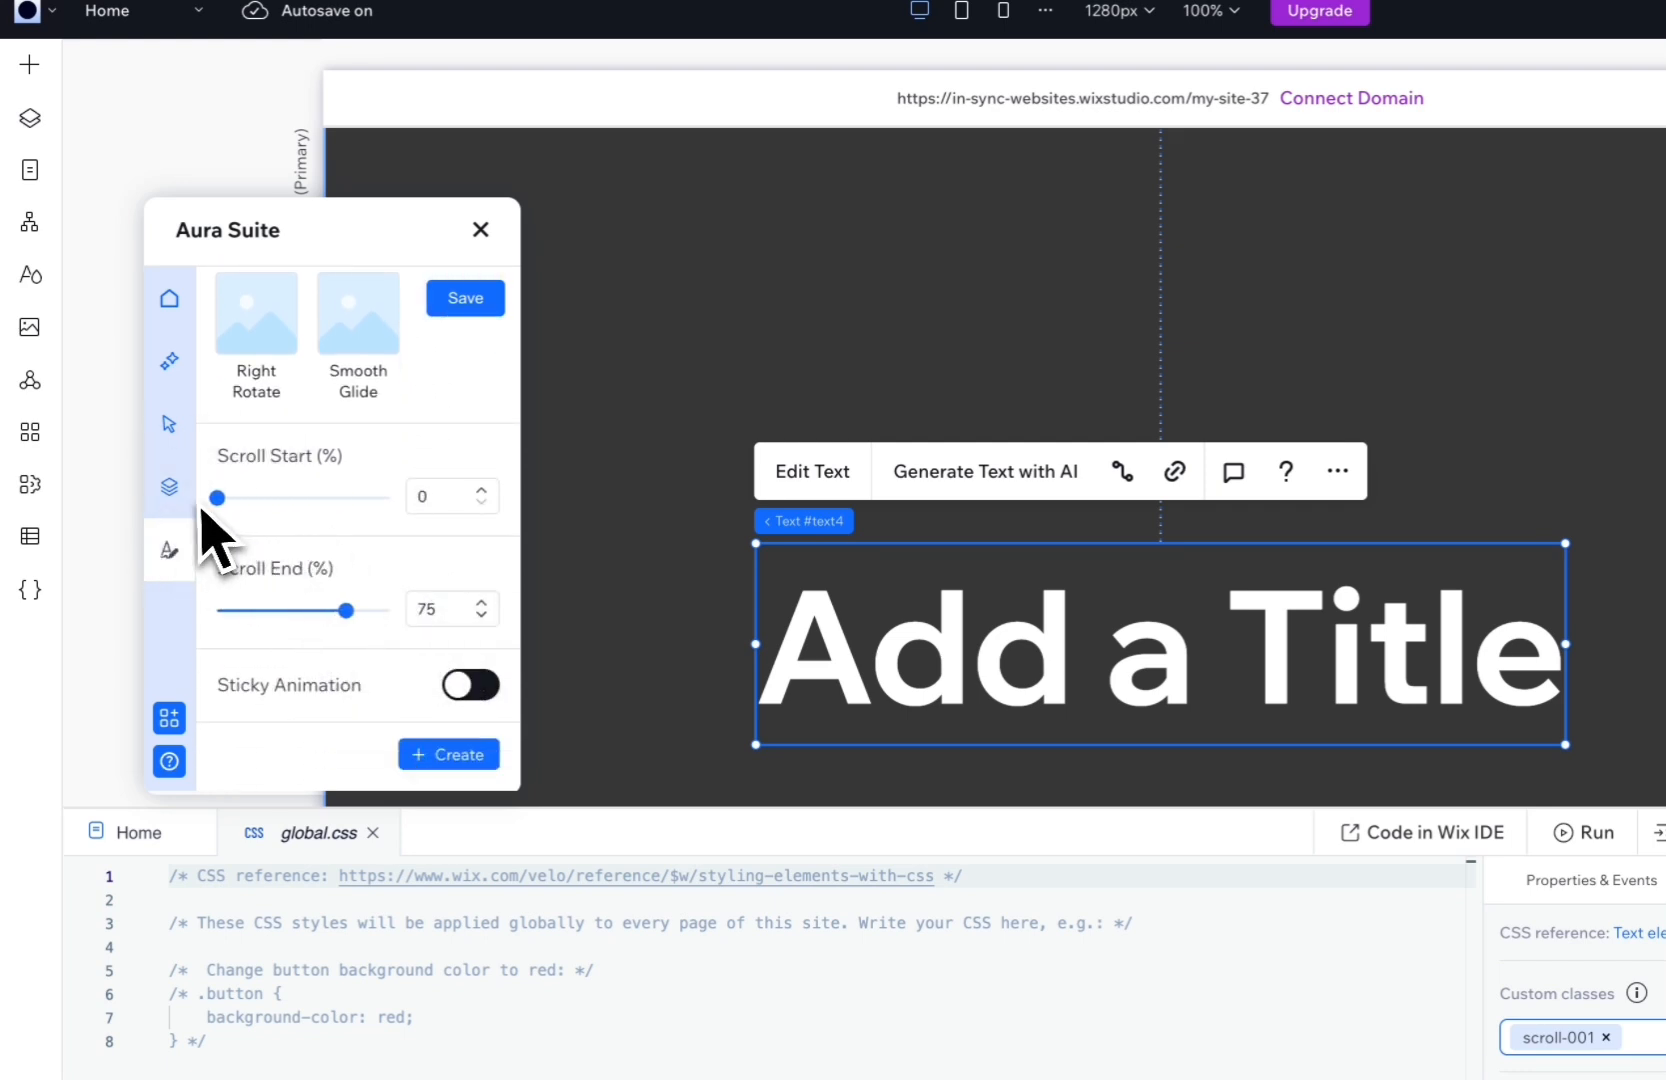
{"action": "left_click", "coordinate": [169, 487]}
{"action": "left_click", "coordinate": [169, 549]}
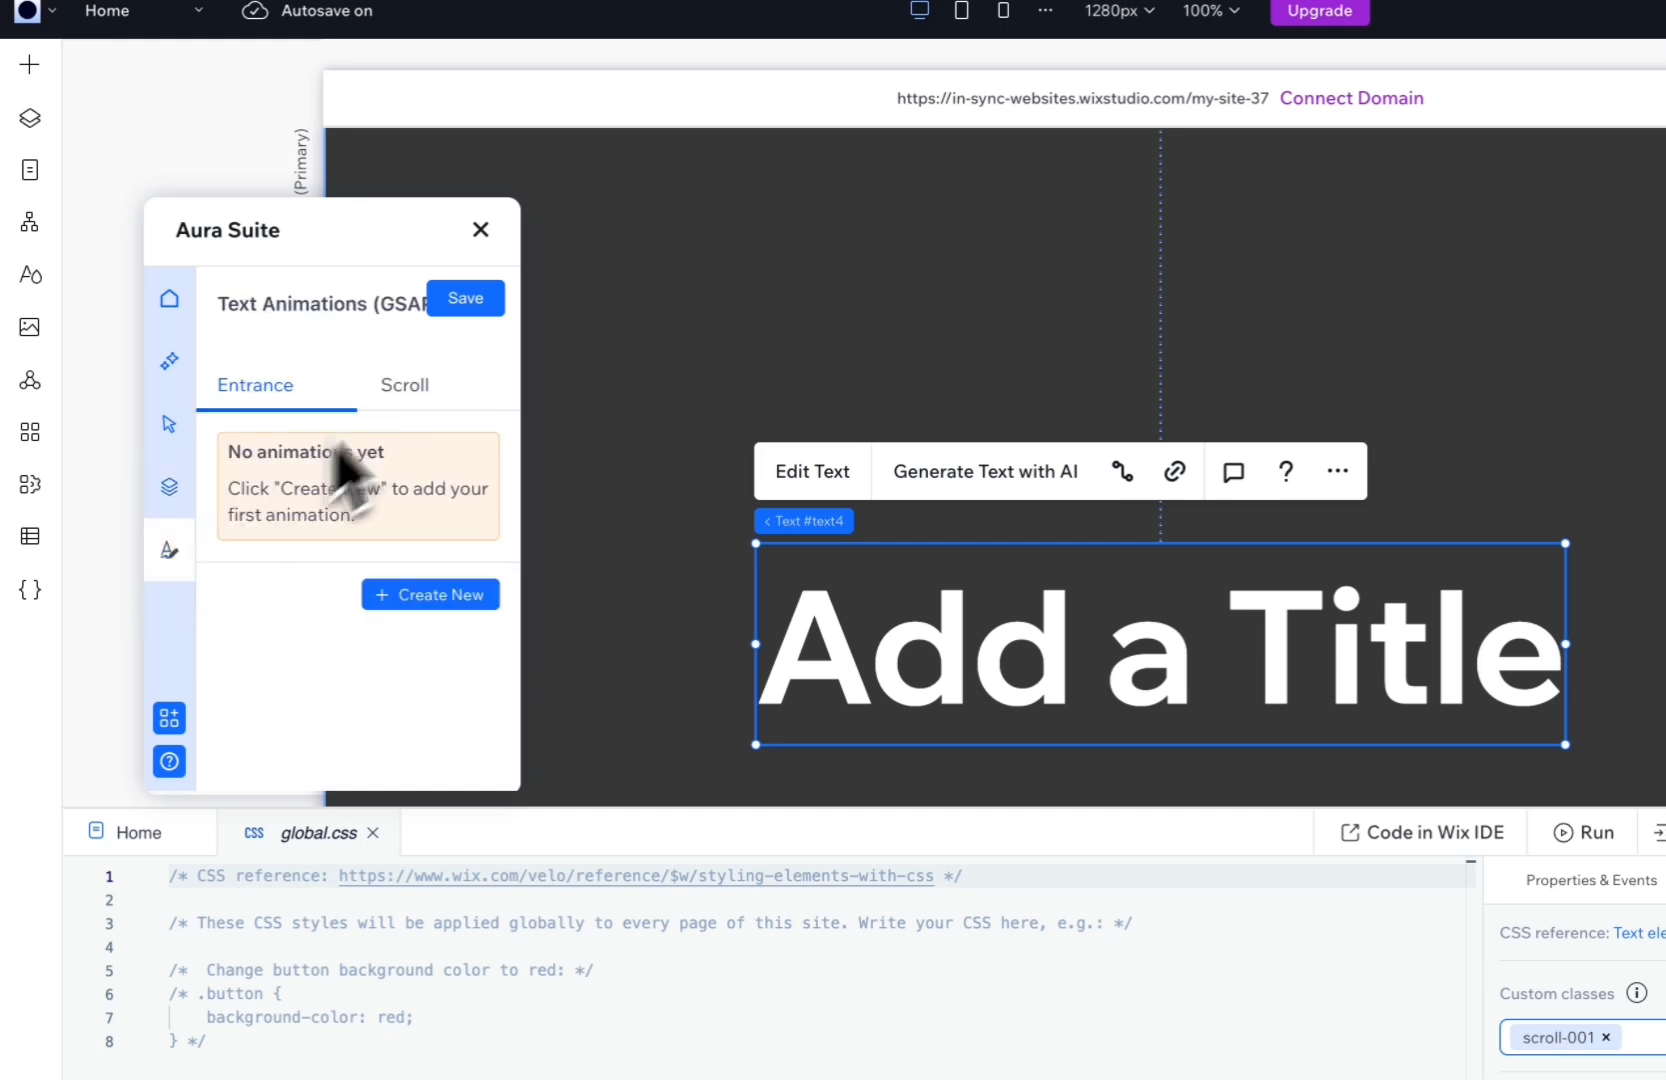
Create a Magic Assemble scroll animation with Scroll Start 0% and Scroll End 100%, save it and publish the site.
{"action": "left_click", "coordinate": [440, 596]}
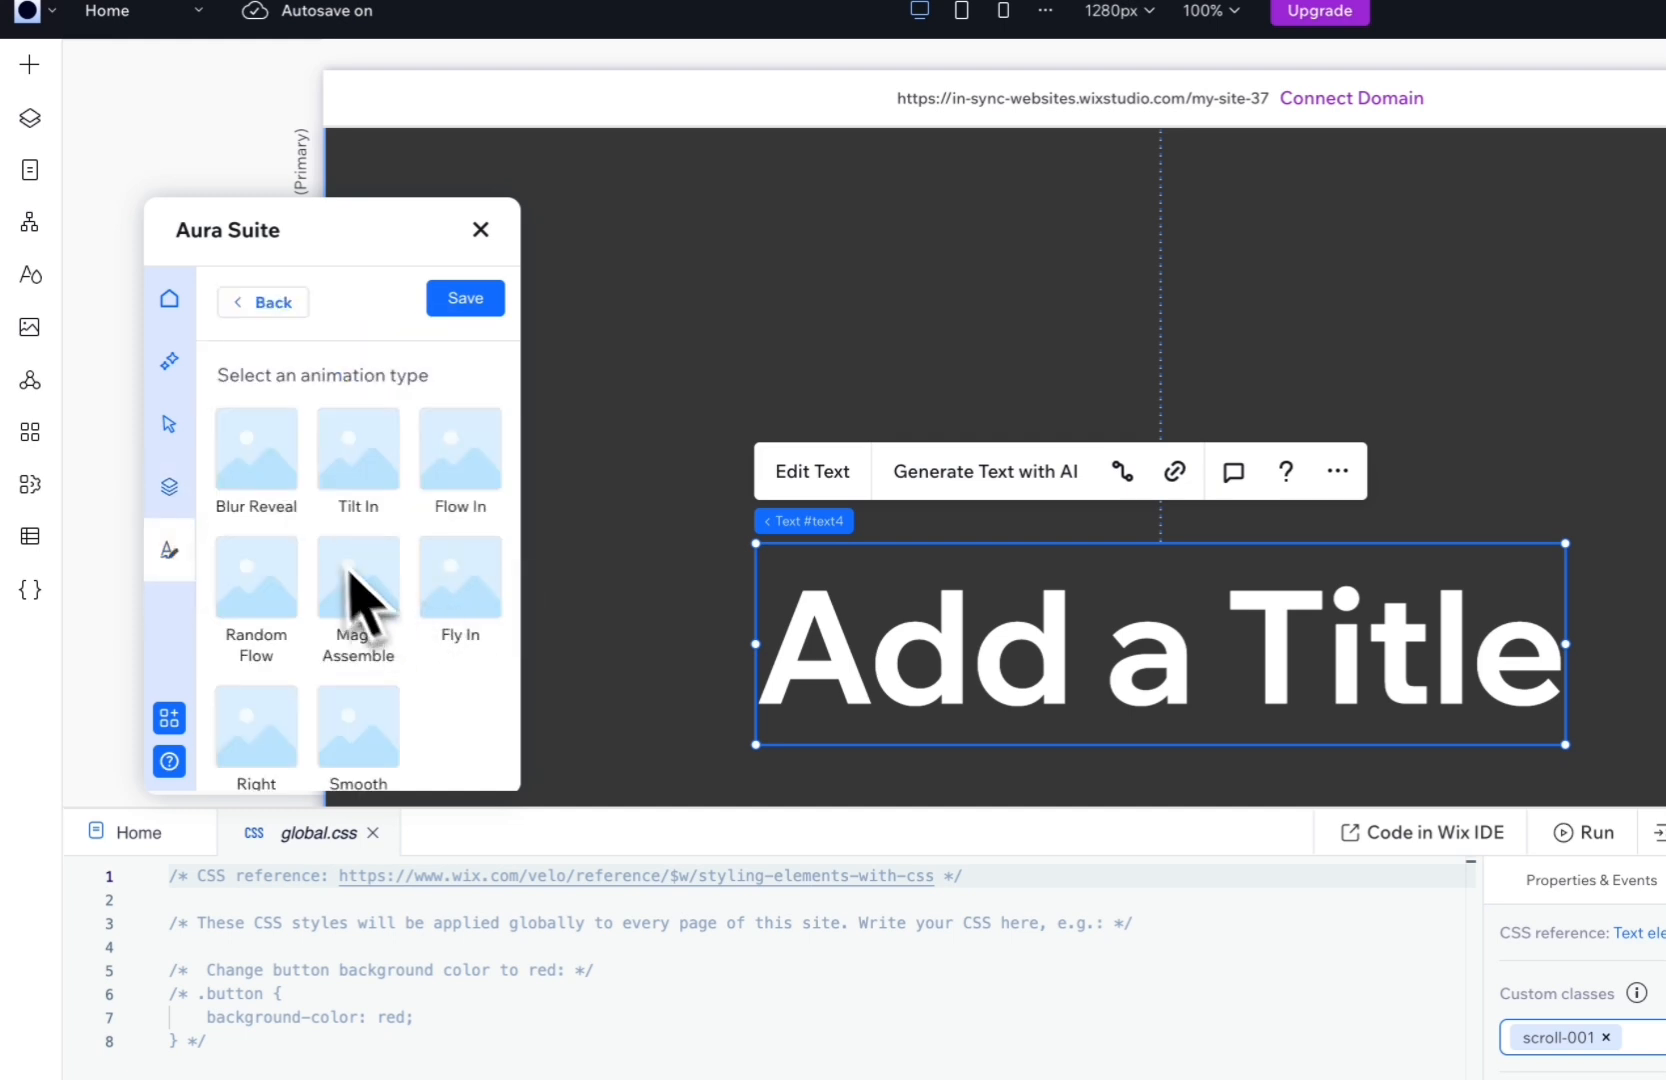
{"action": "scroll", "coordinate": [430, 690], "scroll_direction": "down", "scroll_amount": 4}
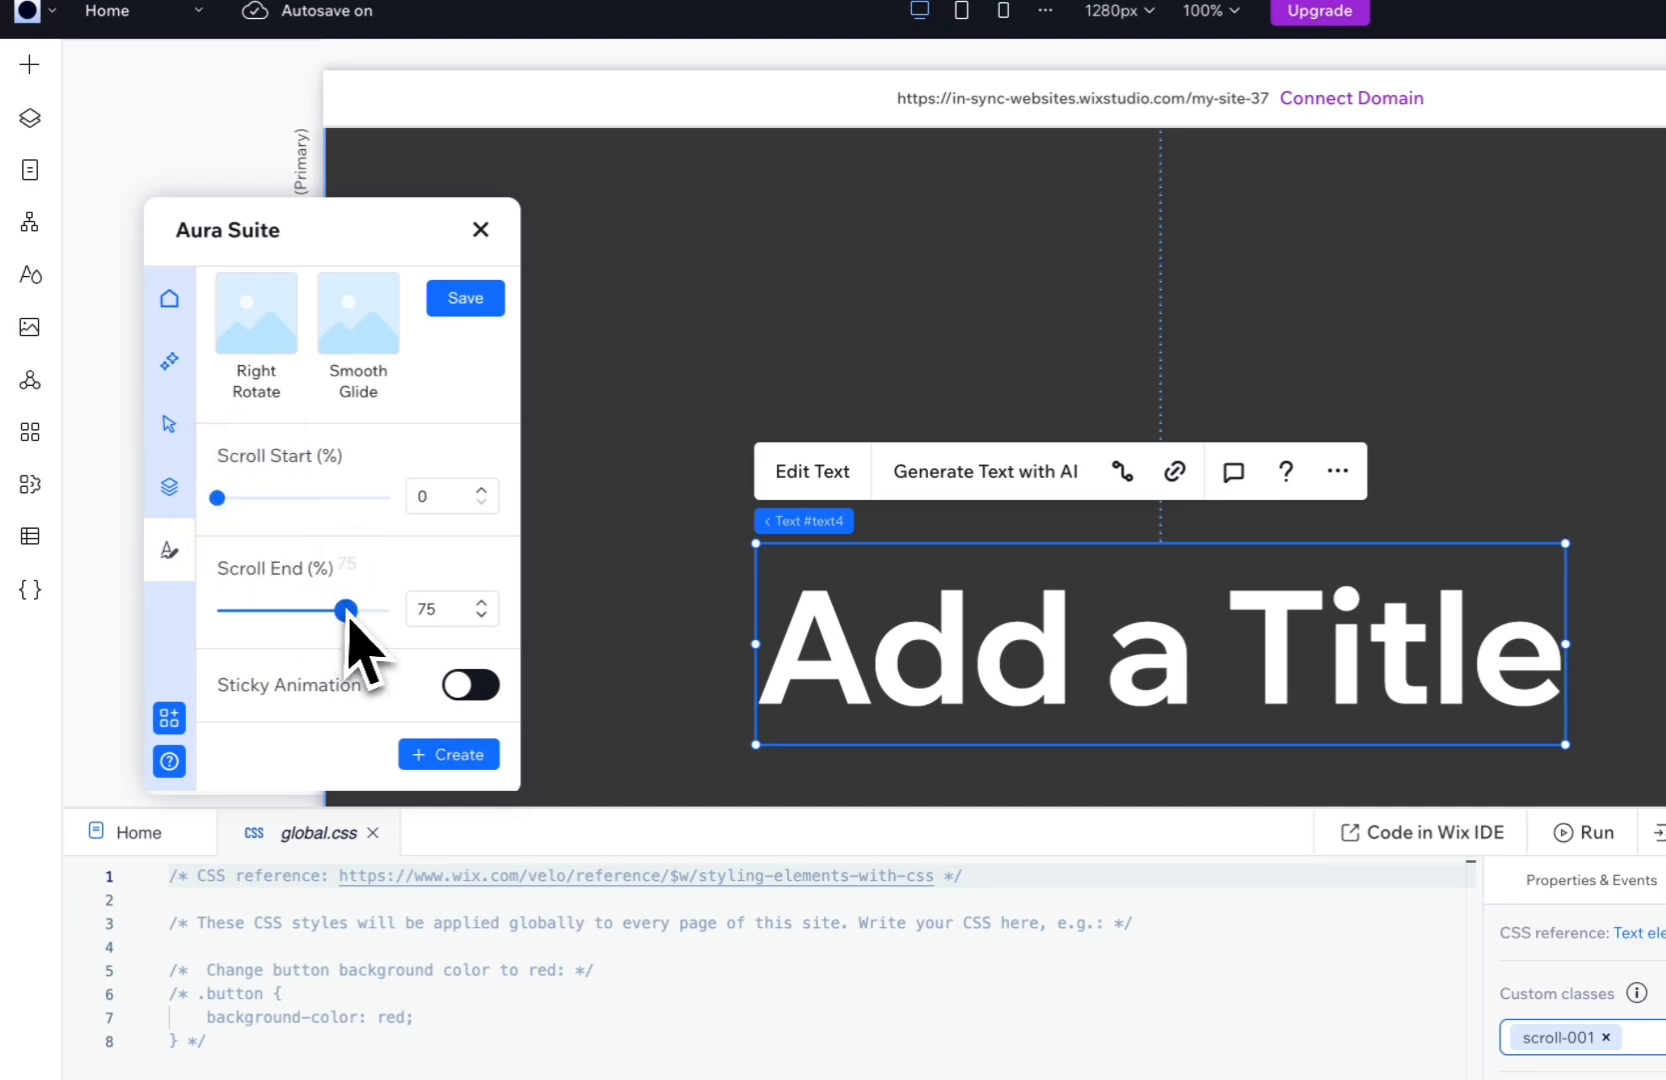
{"action": "left_click", "coordinate": [459, 755]}
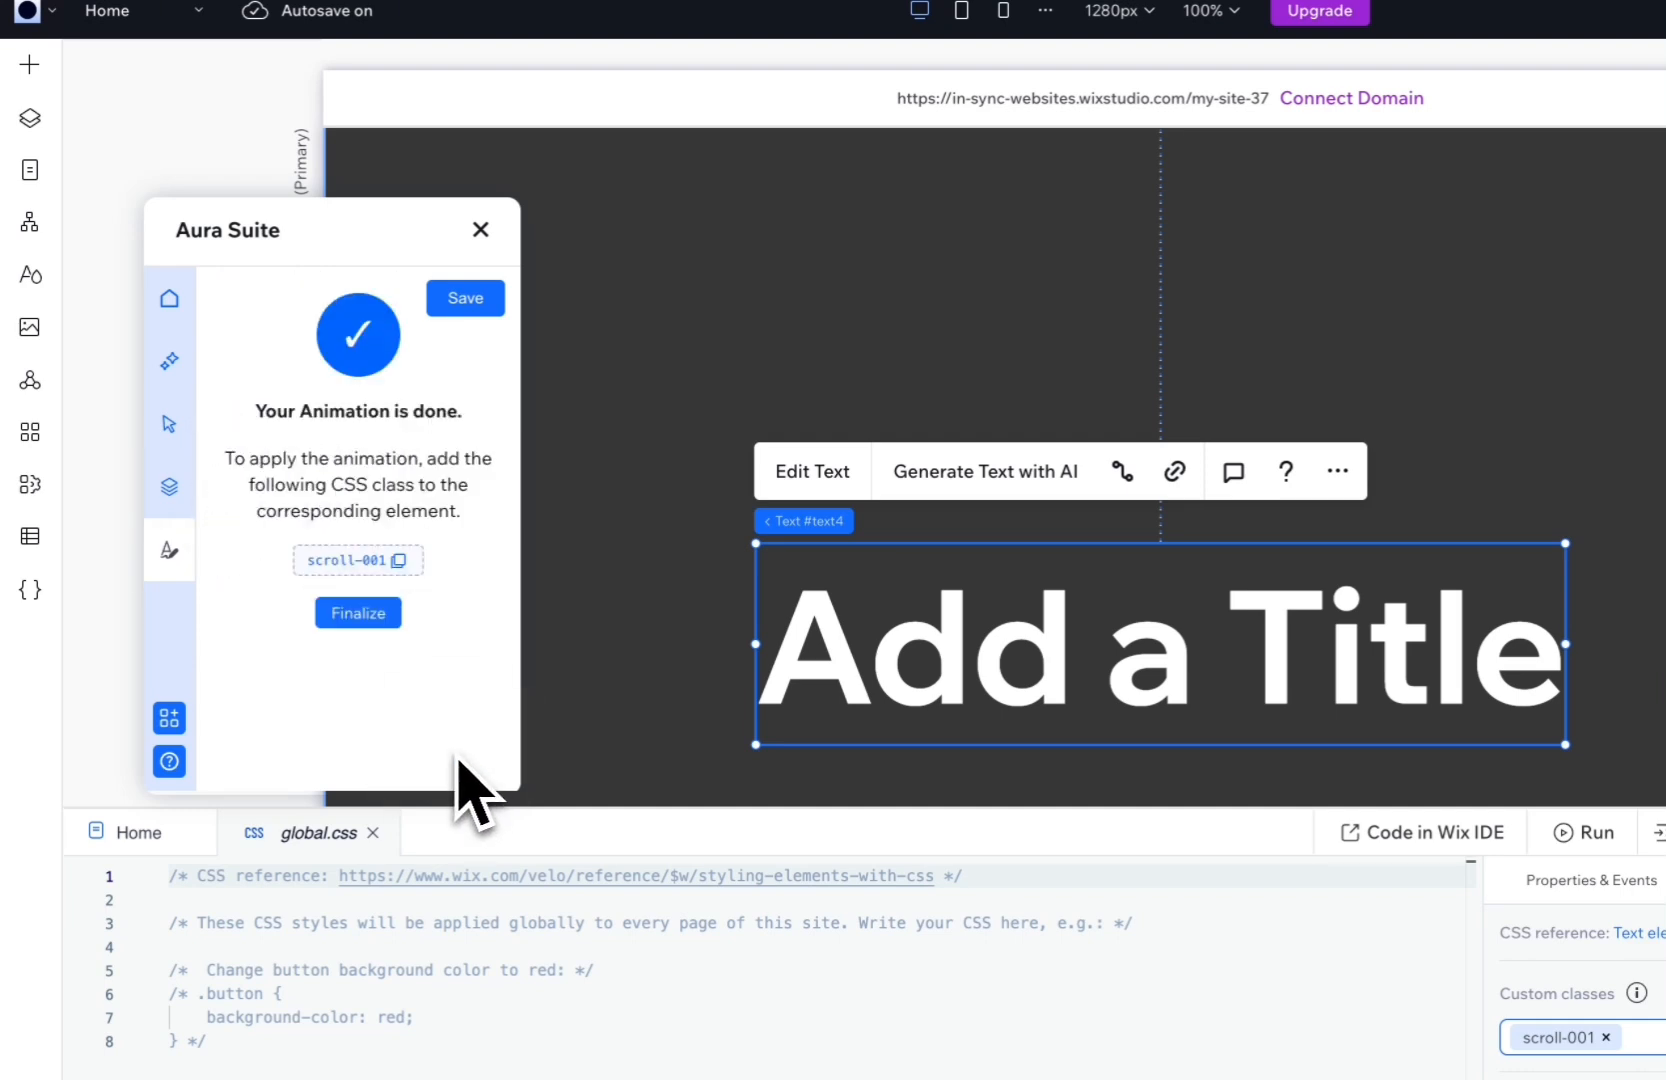
{"action": "left_click", "coordinate": [382, 613]}
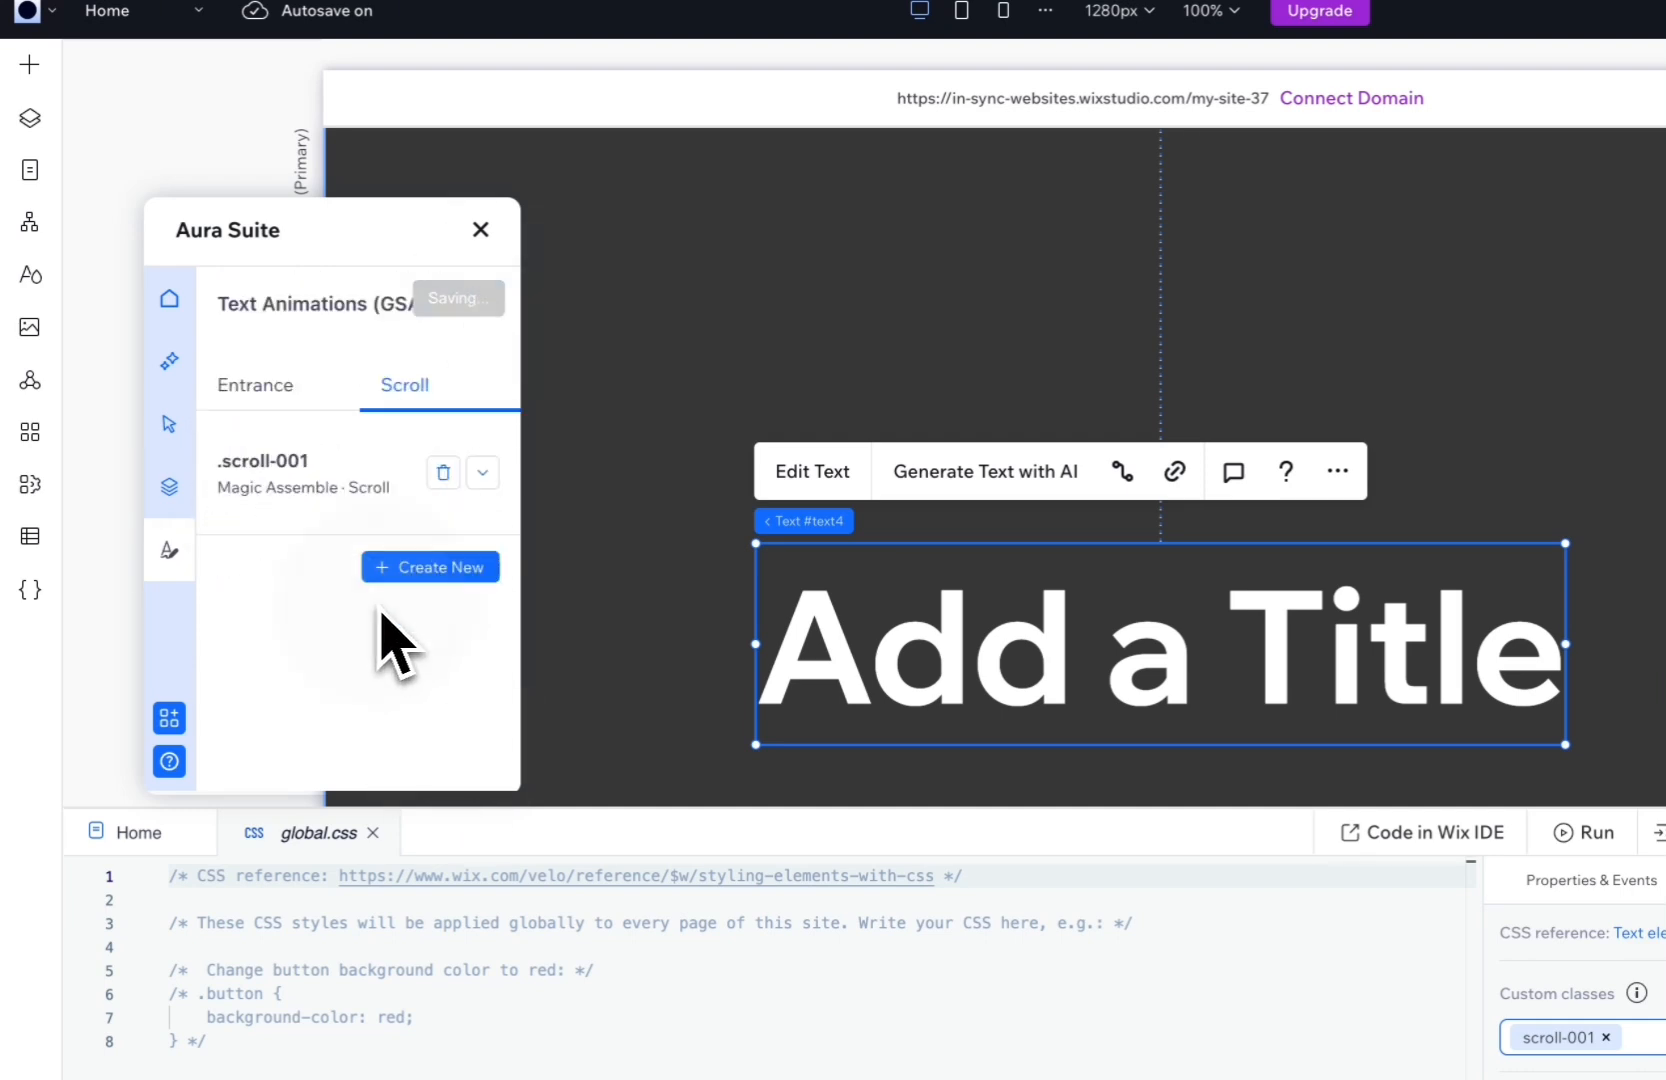
{"action": "left_click", "coordinate": [482, 474]}
{"action": "left_click", "coordinate": [482, 474]}
{"action": "left_click", "coordinate": [482, 474]}
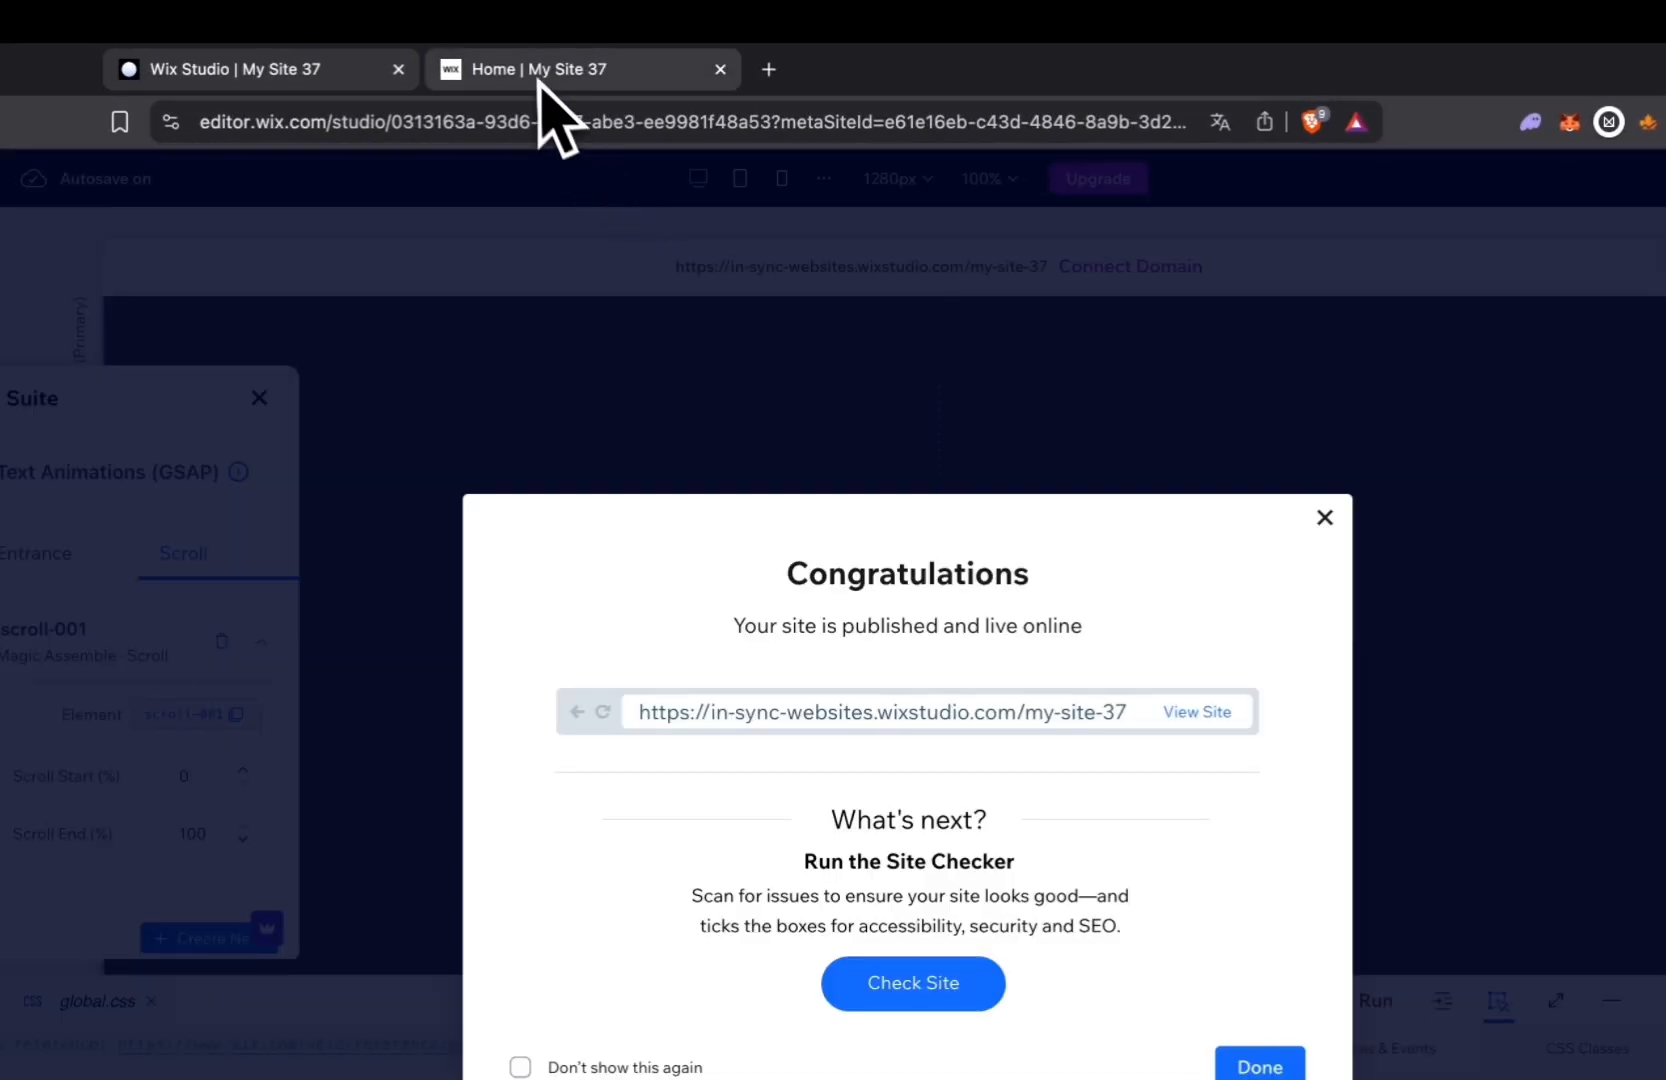
Examine the Magic Assemble effect on the live site's title while scrolling down and back up.
{"action": "left_click", "coordinate": [335, 60]}
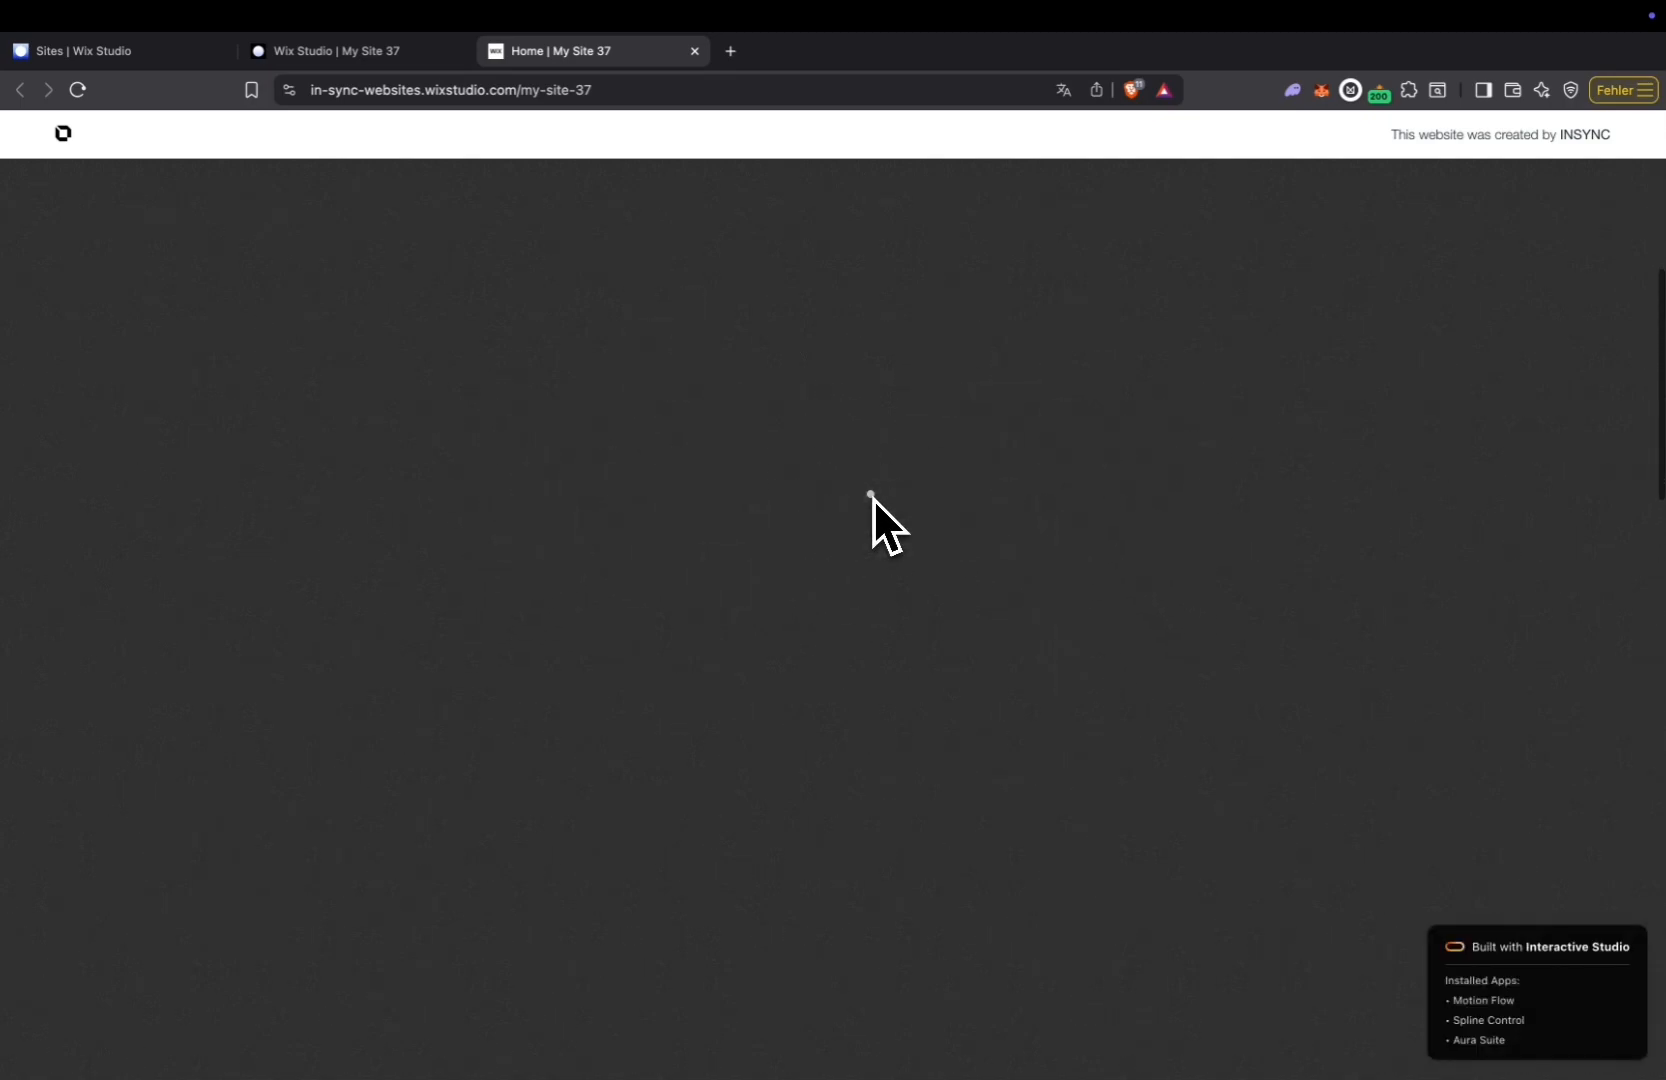
{"action": "scroll", "coordinate": [873, 498], "scroll_direction": "down", "scroll_amount": 5}
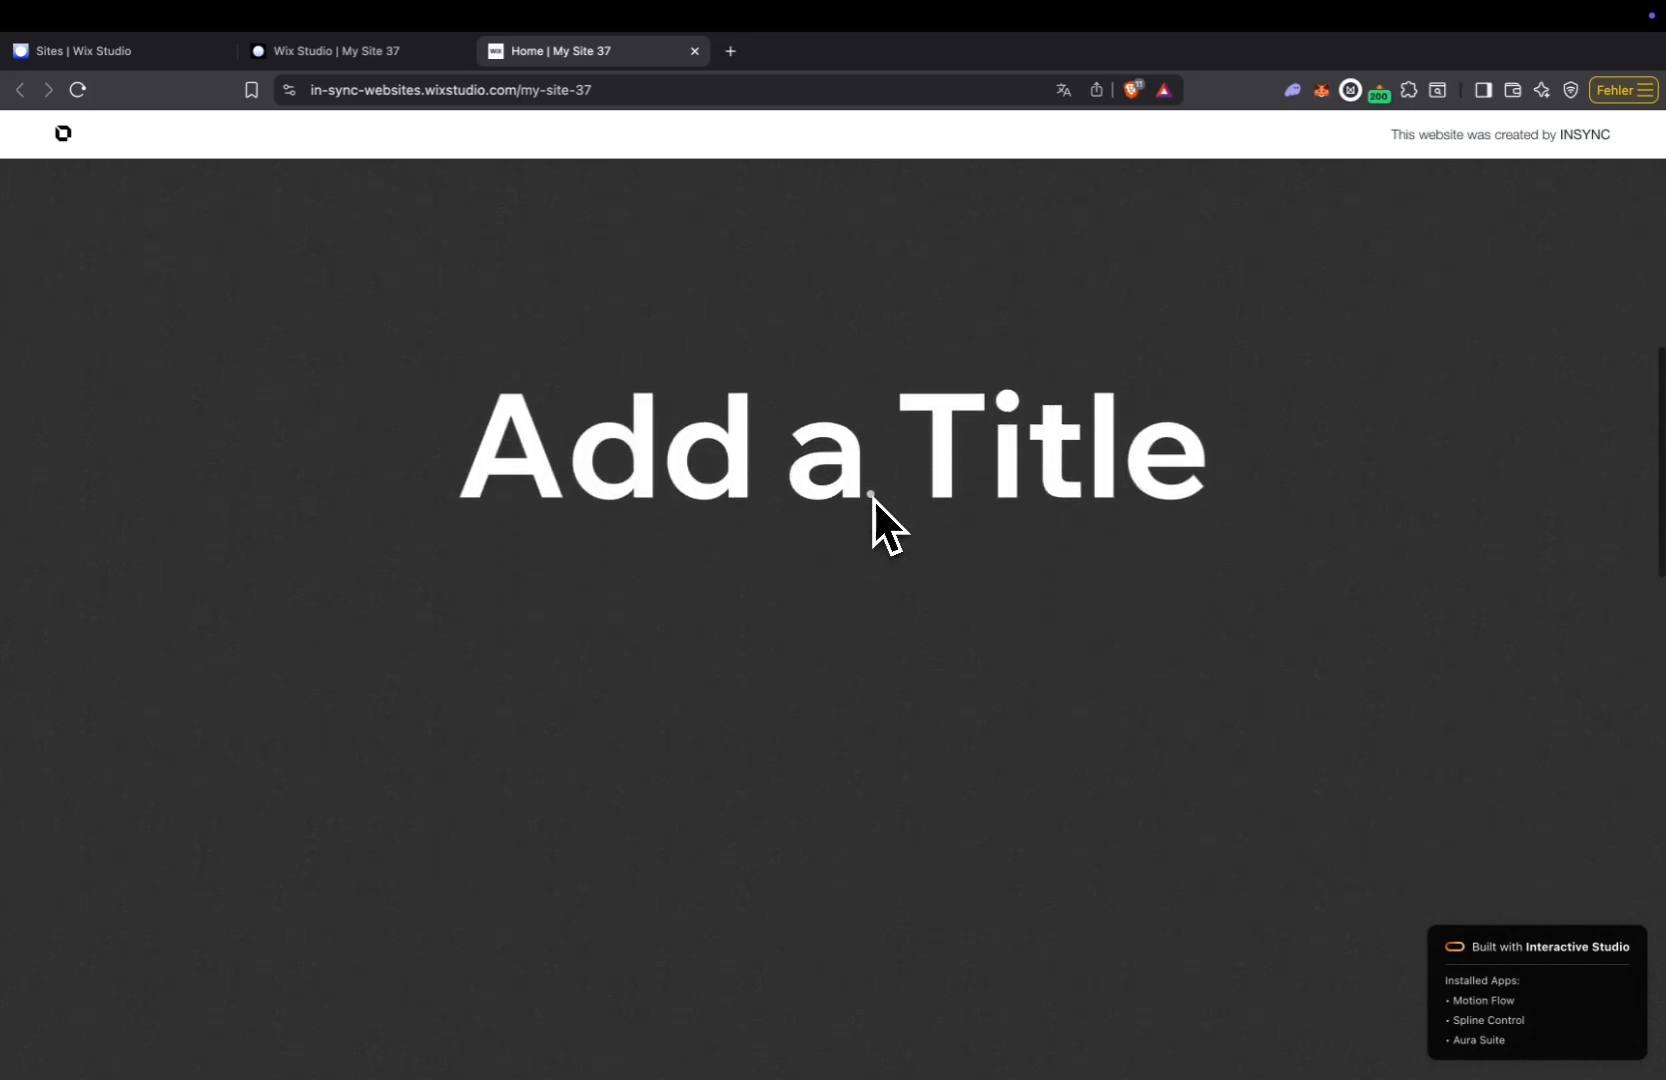
{"action": "scroll", "coordinate": [873, 498], "scroll_direction": "up", "scroll_amount": 8}
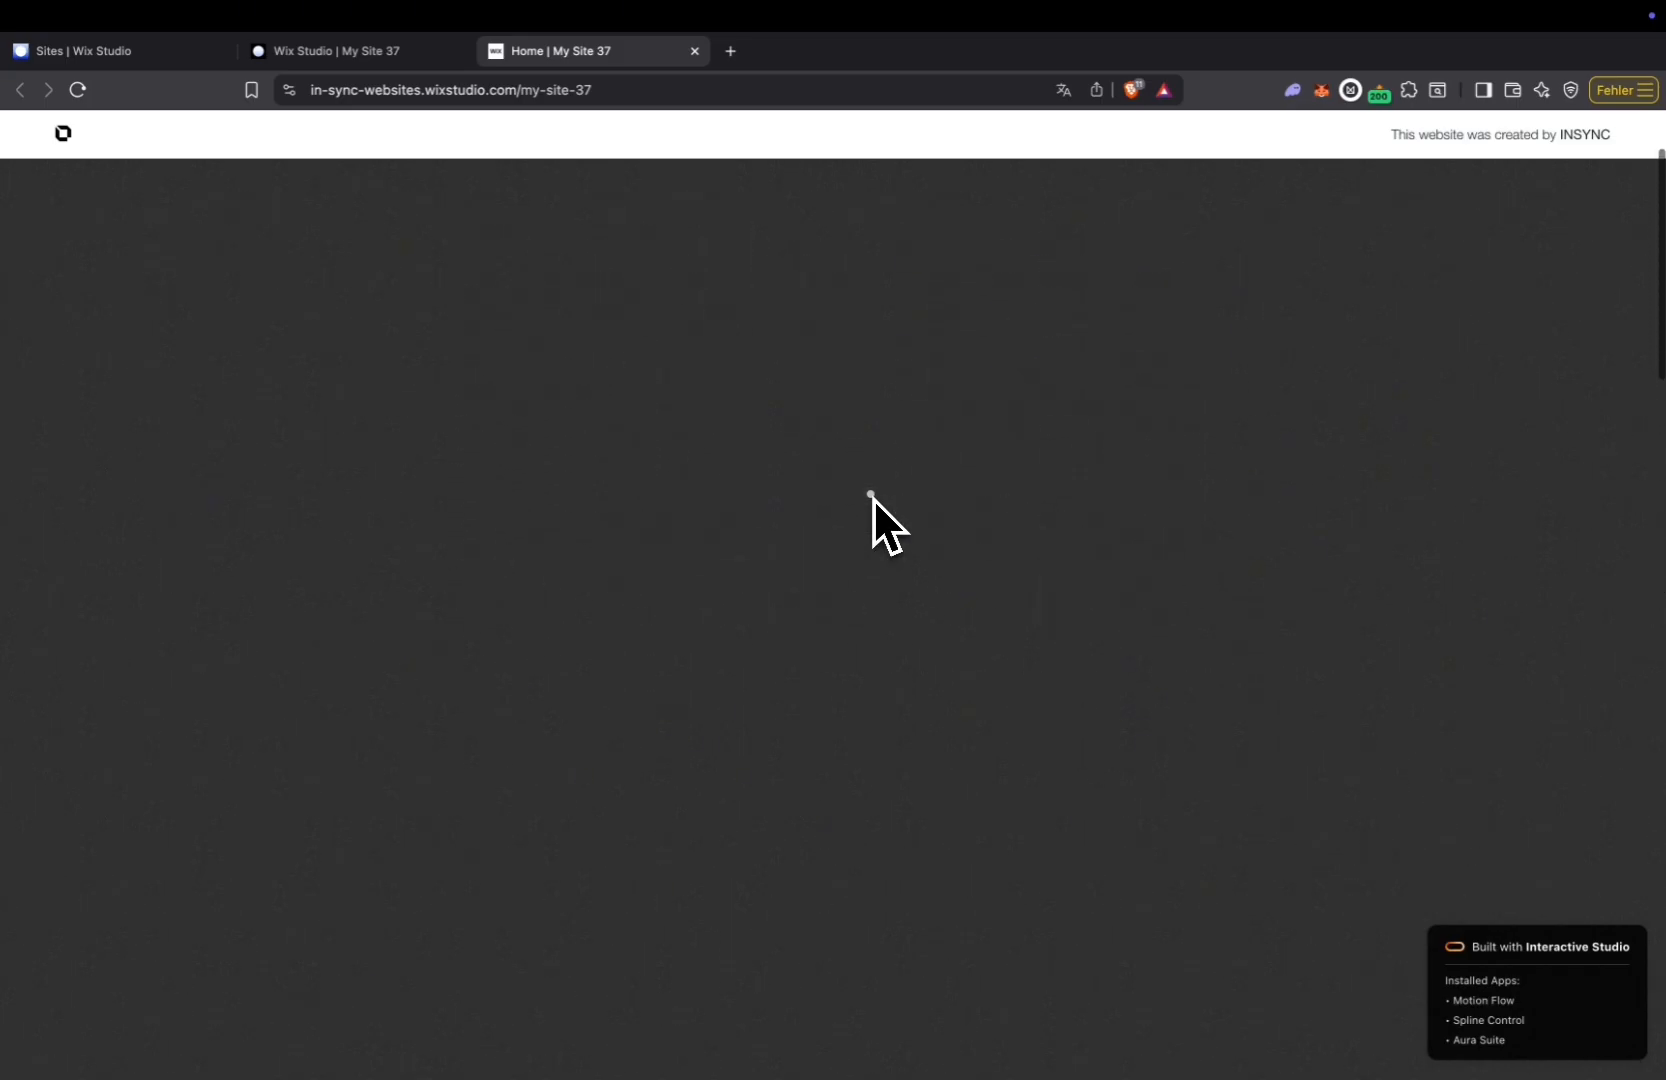
Return to the editor, delete the Magic Assemble scroll animation and clear the title's scroll-001 custom class.
{"action": "left_click", "coordinate": [395, 51]}
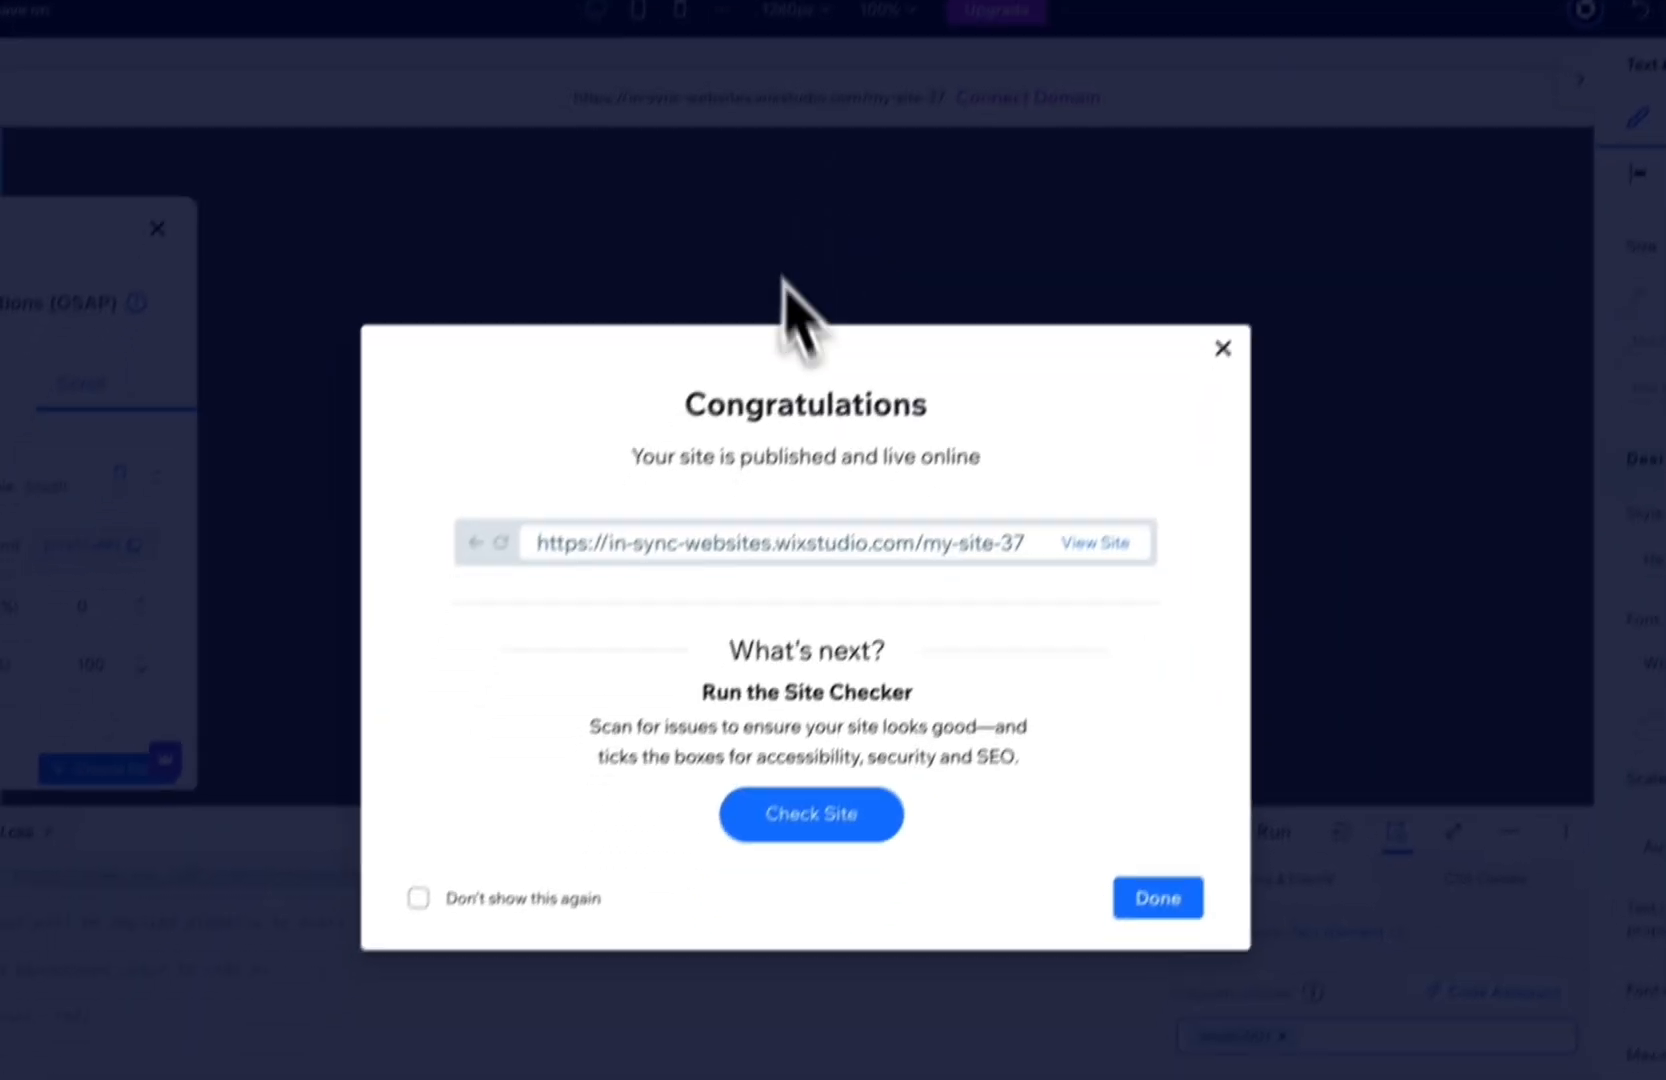
{"action": "left_click", "coordinate": [1158, 898]}
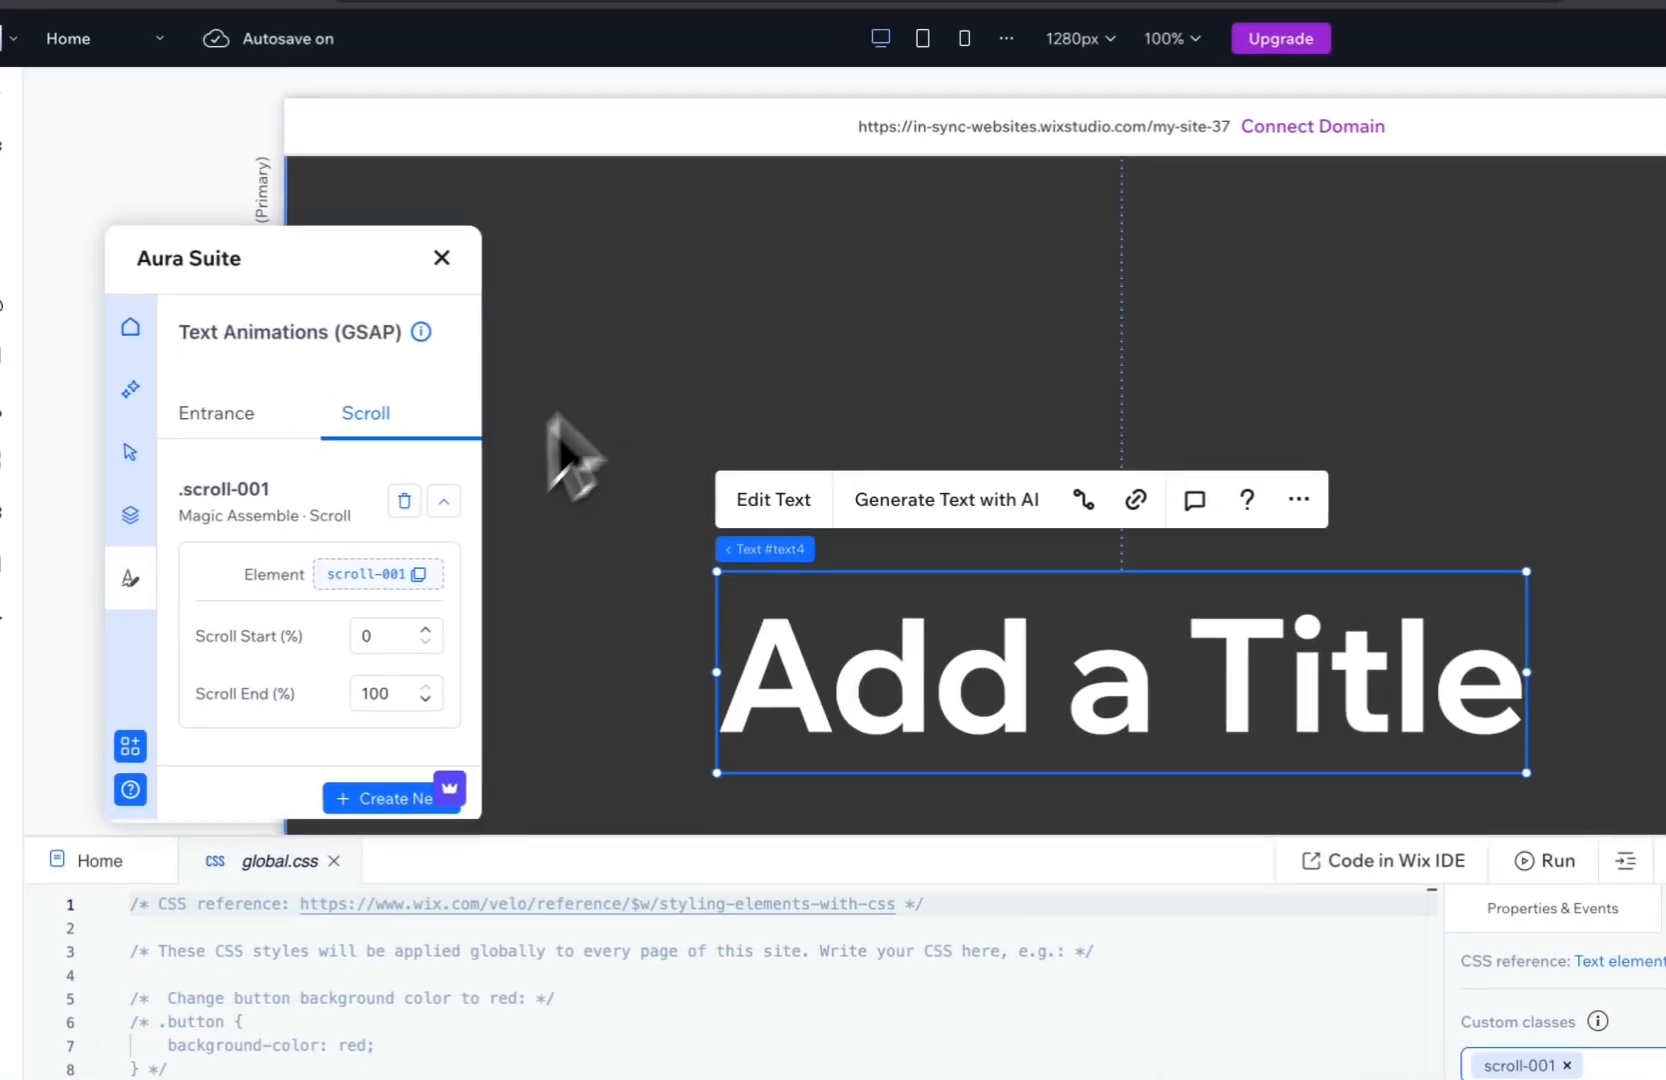
{"action": "left_click", "coordinate": [408, 502]}
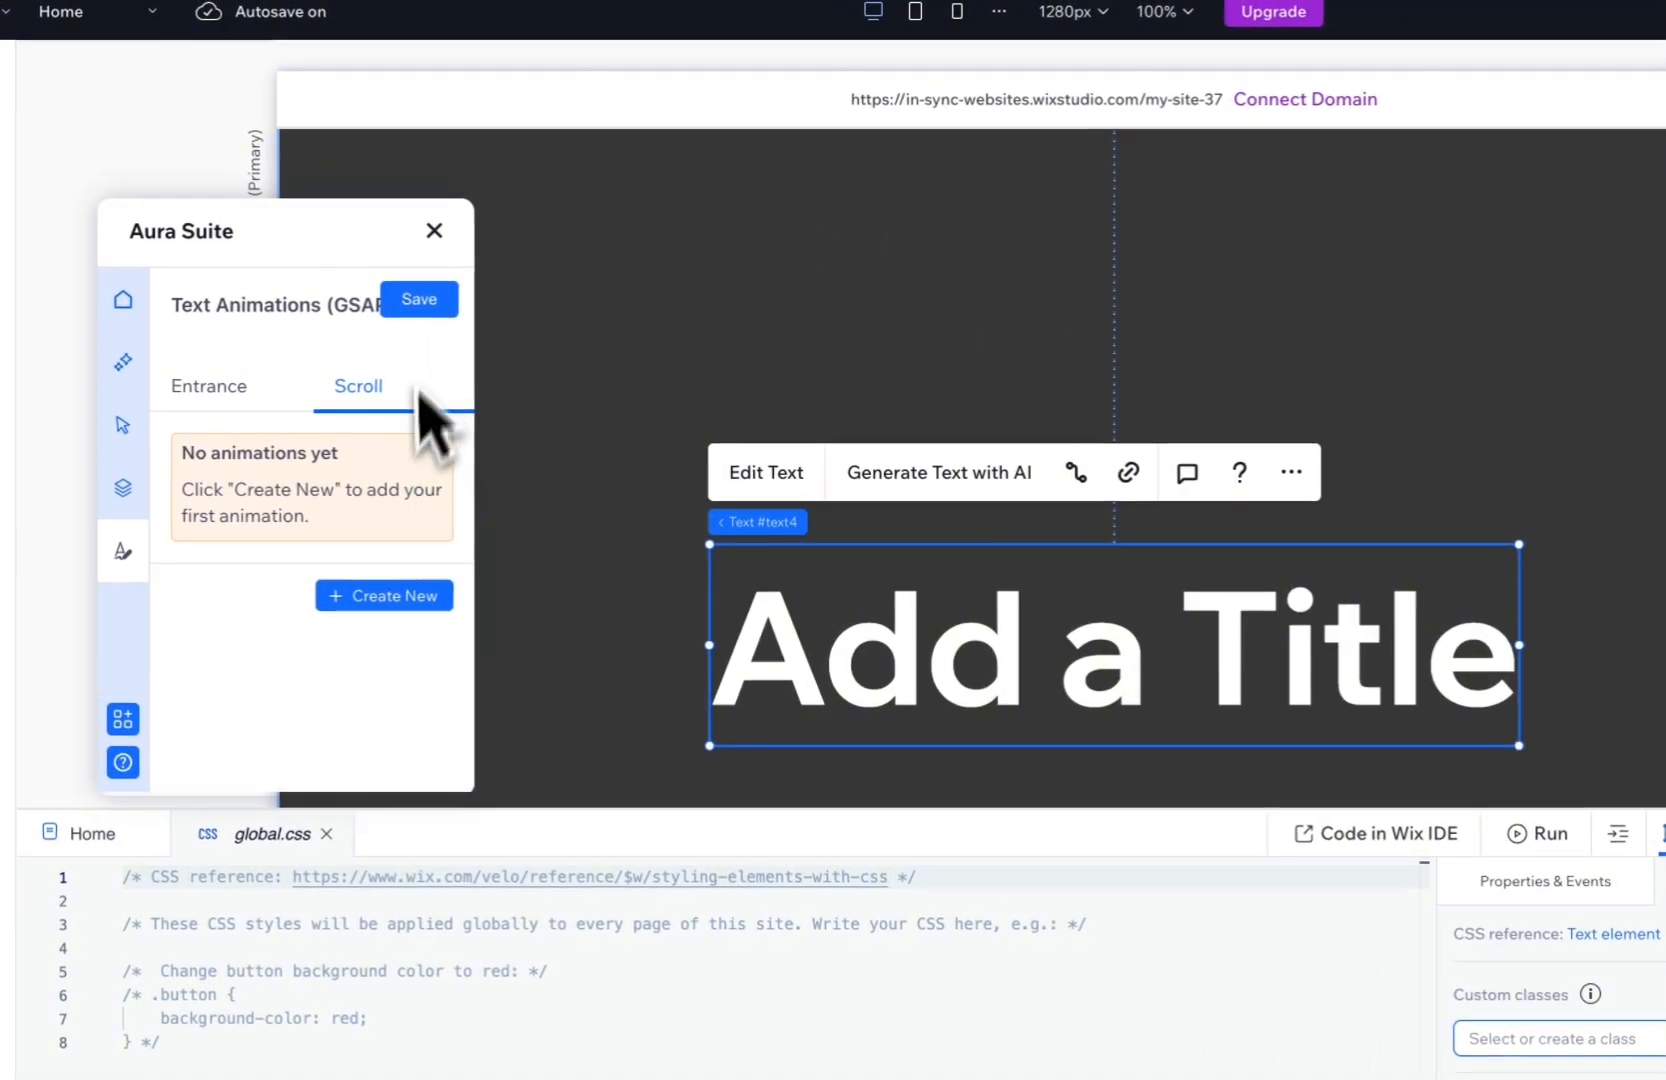
{"action": "left_click", "coordinate": [92, 132]}
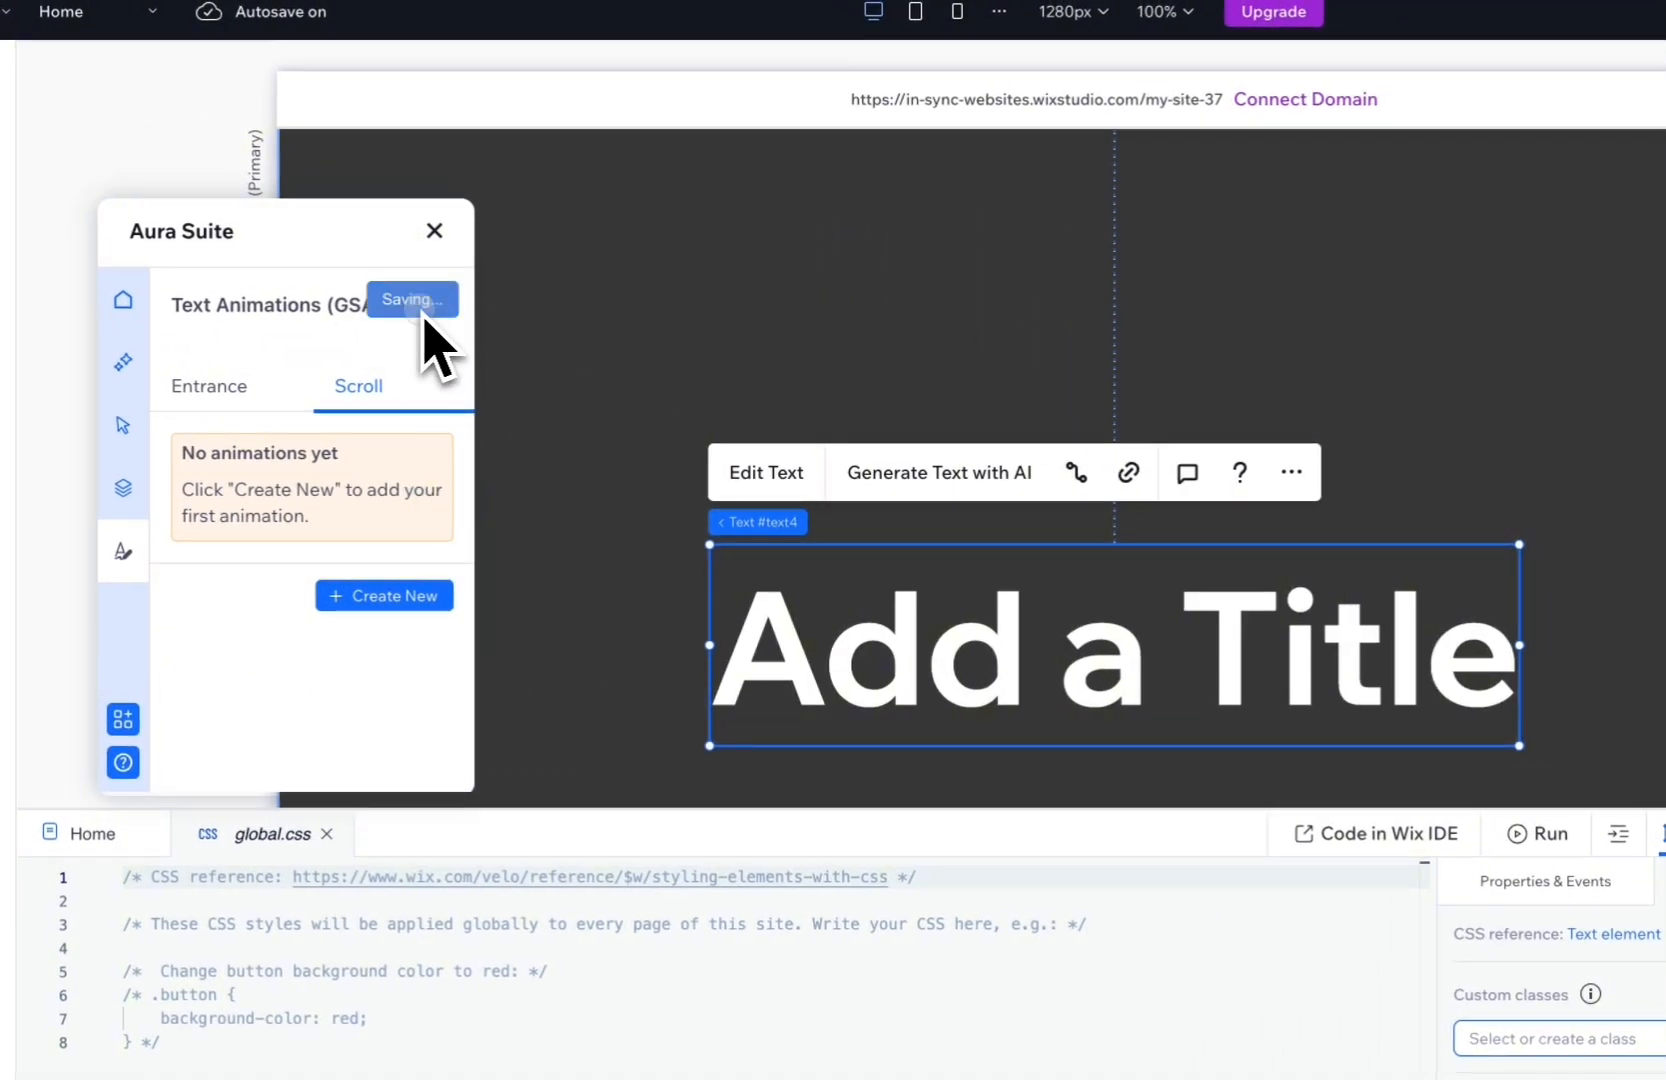
Create and save a Blur Reveal scroll animation with Sticky Animation enabled, Scroll Start 40% and Scroll End 90%.
{"action": "left_click", "coordinate": [398, 596]}
{"action": "scroll", "coordinate": [340, 508], "scroll_direction": "down", "scroll_amount": 1}
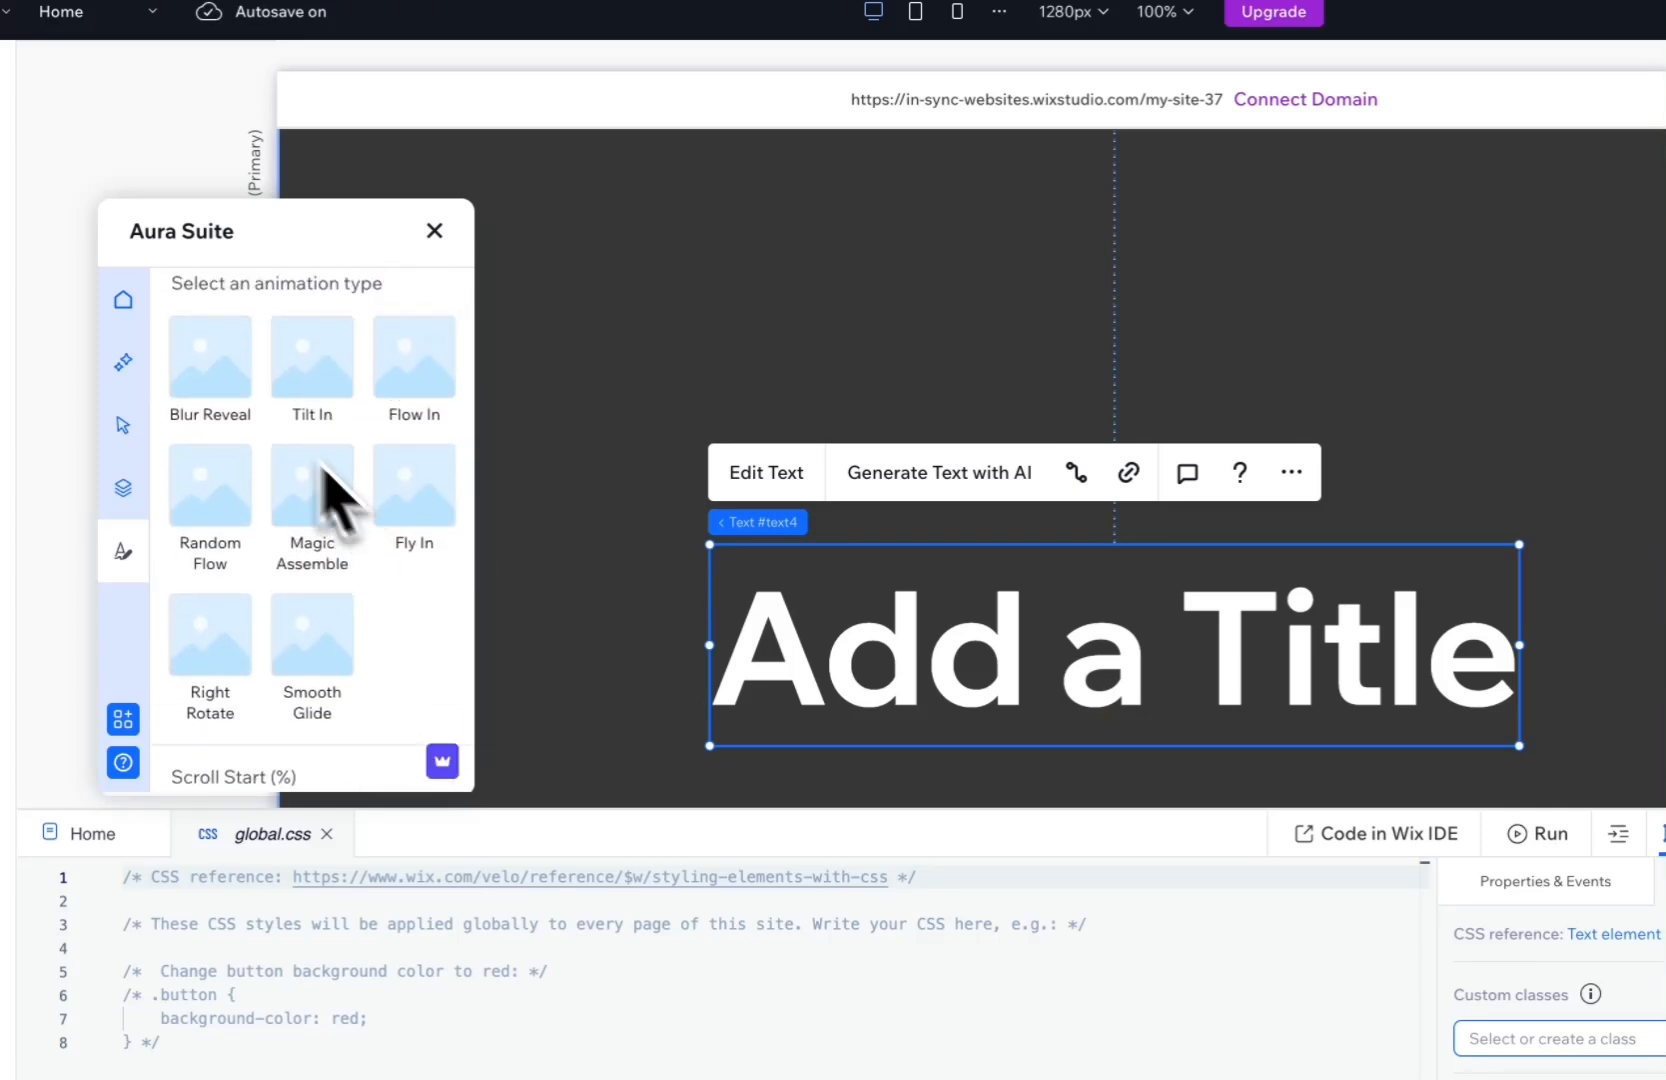
{"action": "scroll", "coordinate": [428, 688], "scroll_direction": "down", "scroll_amount": 3}
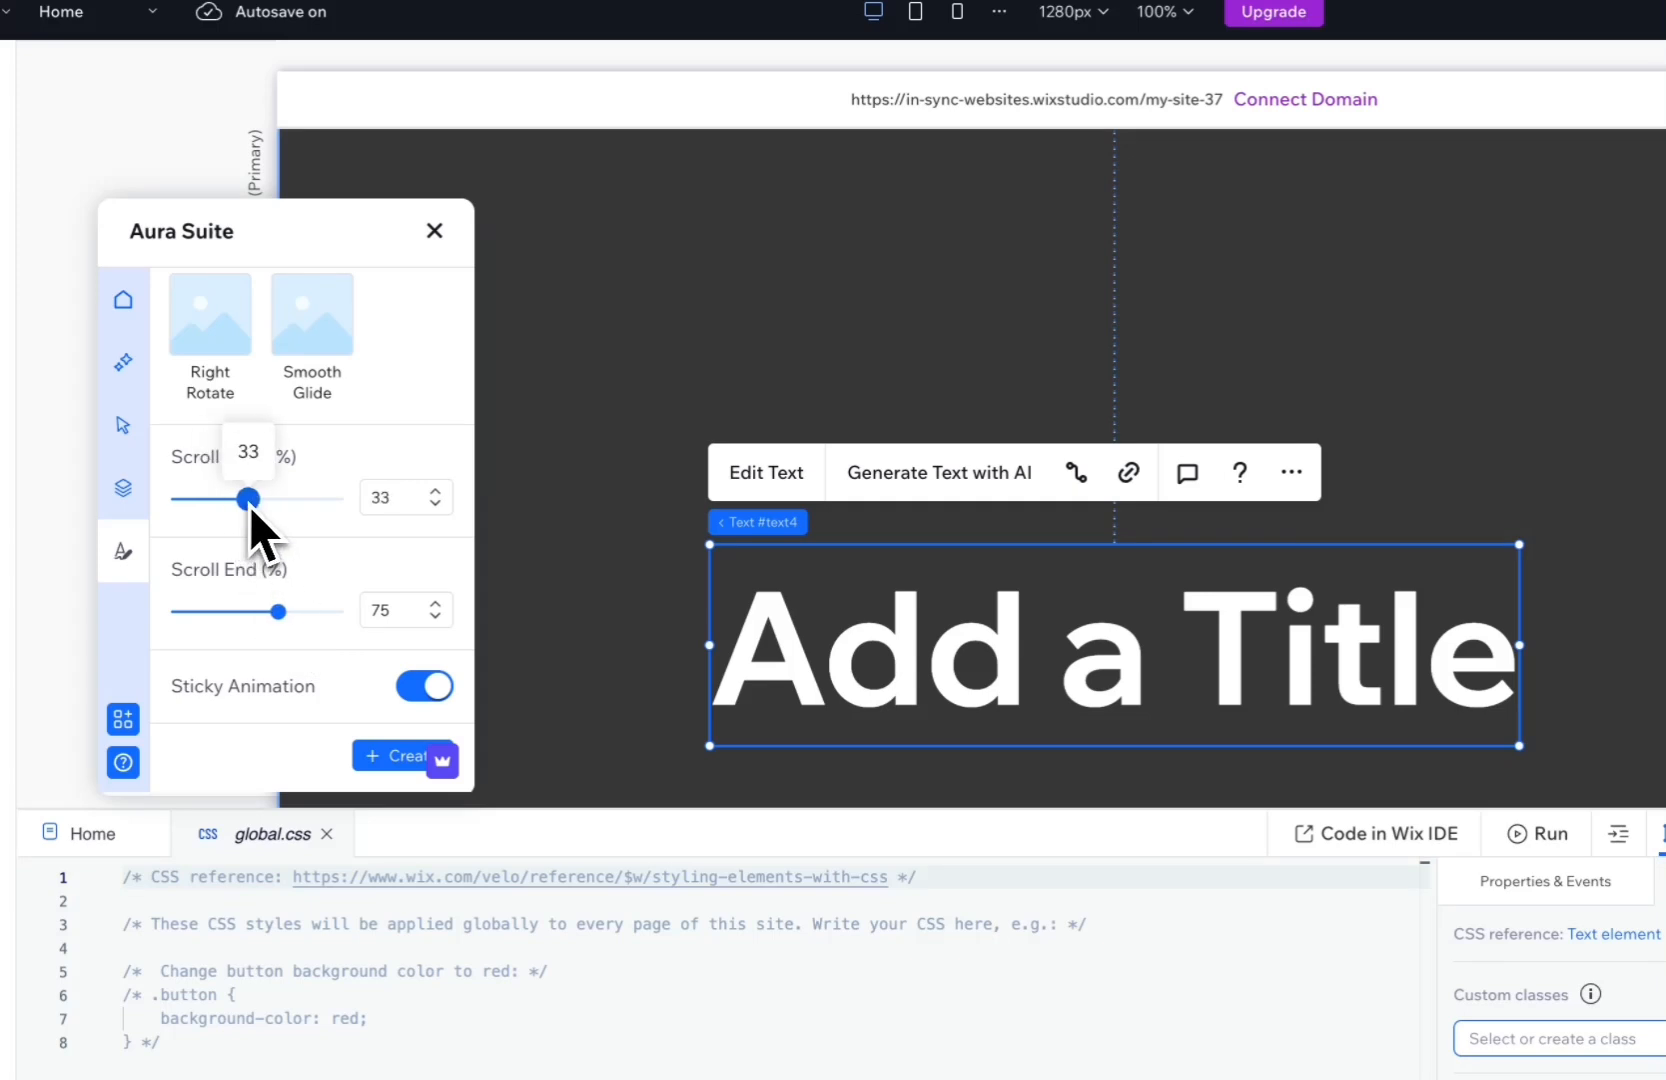
{"action": "left_click_drag", "start_coordinate": [263, 506], "coordinate": [268, 505]}
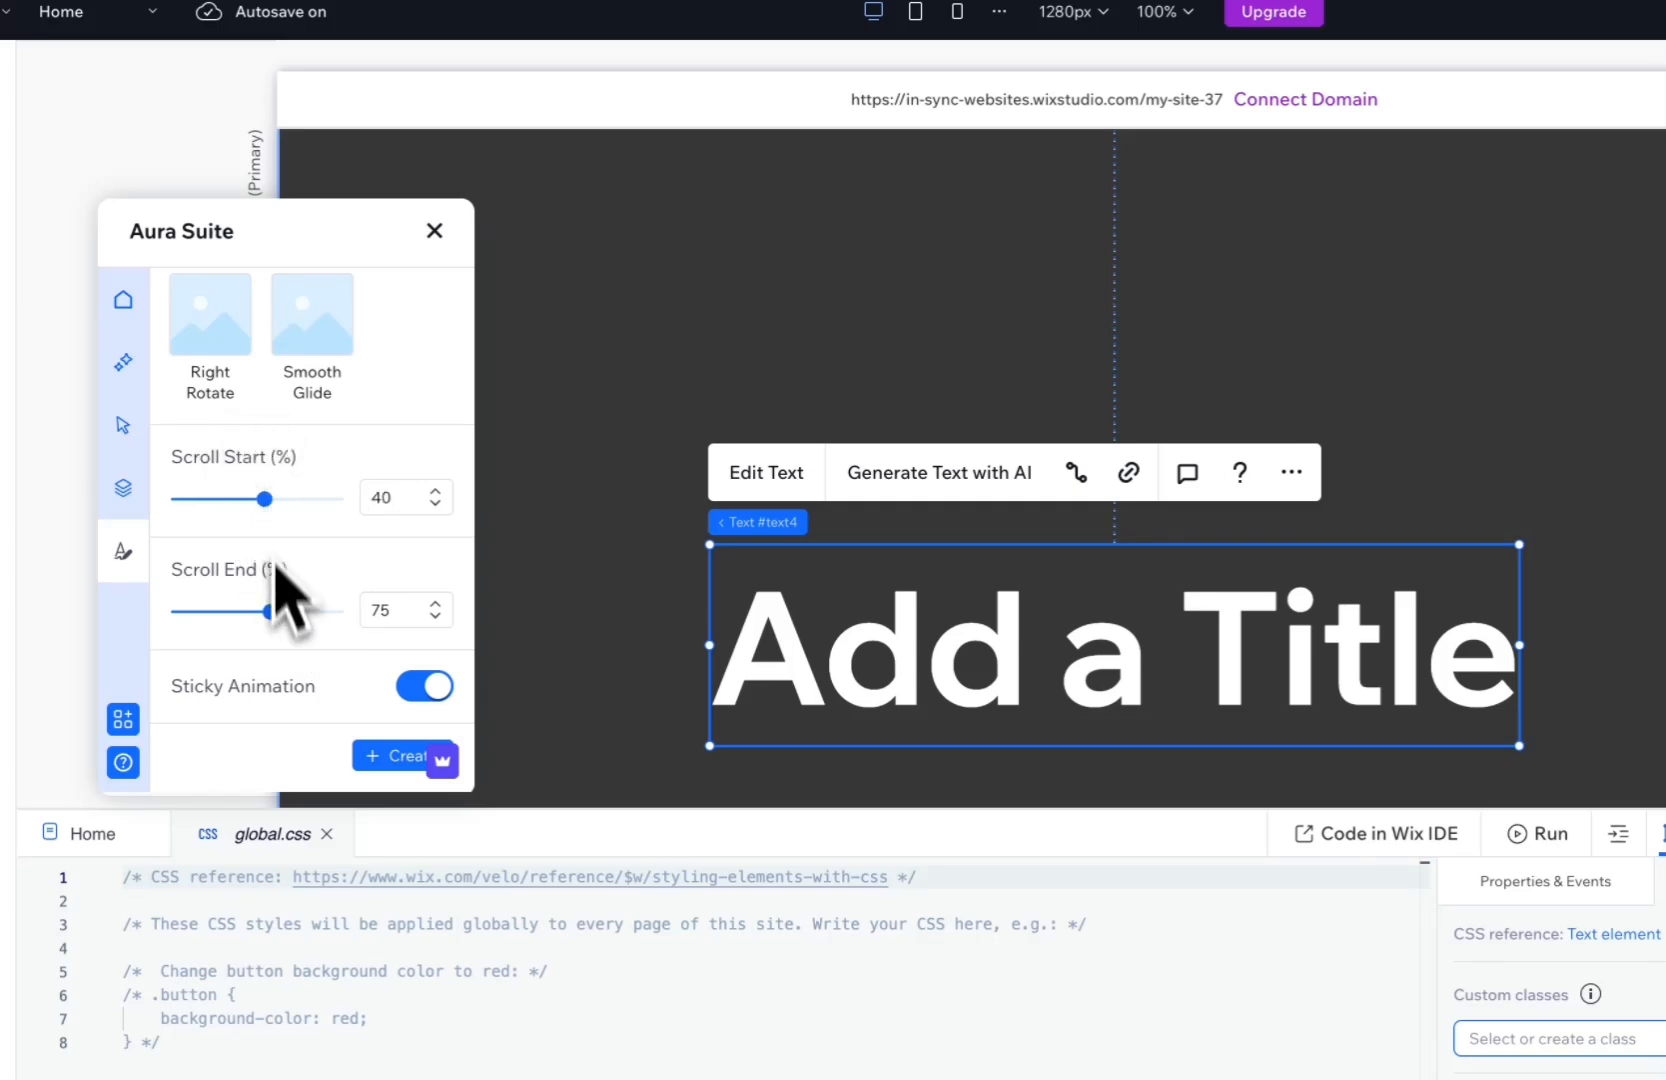
{"action": "left_click_drag", "start_coordinate": [270, 611], "coordinate": [318, 616]}
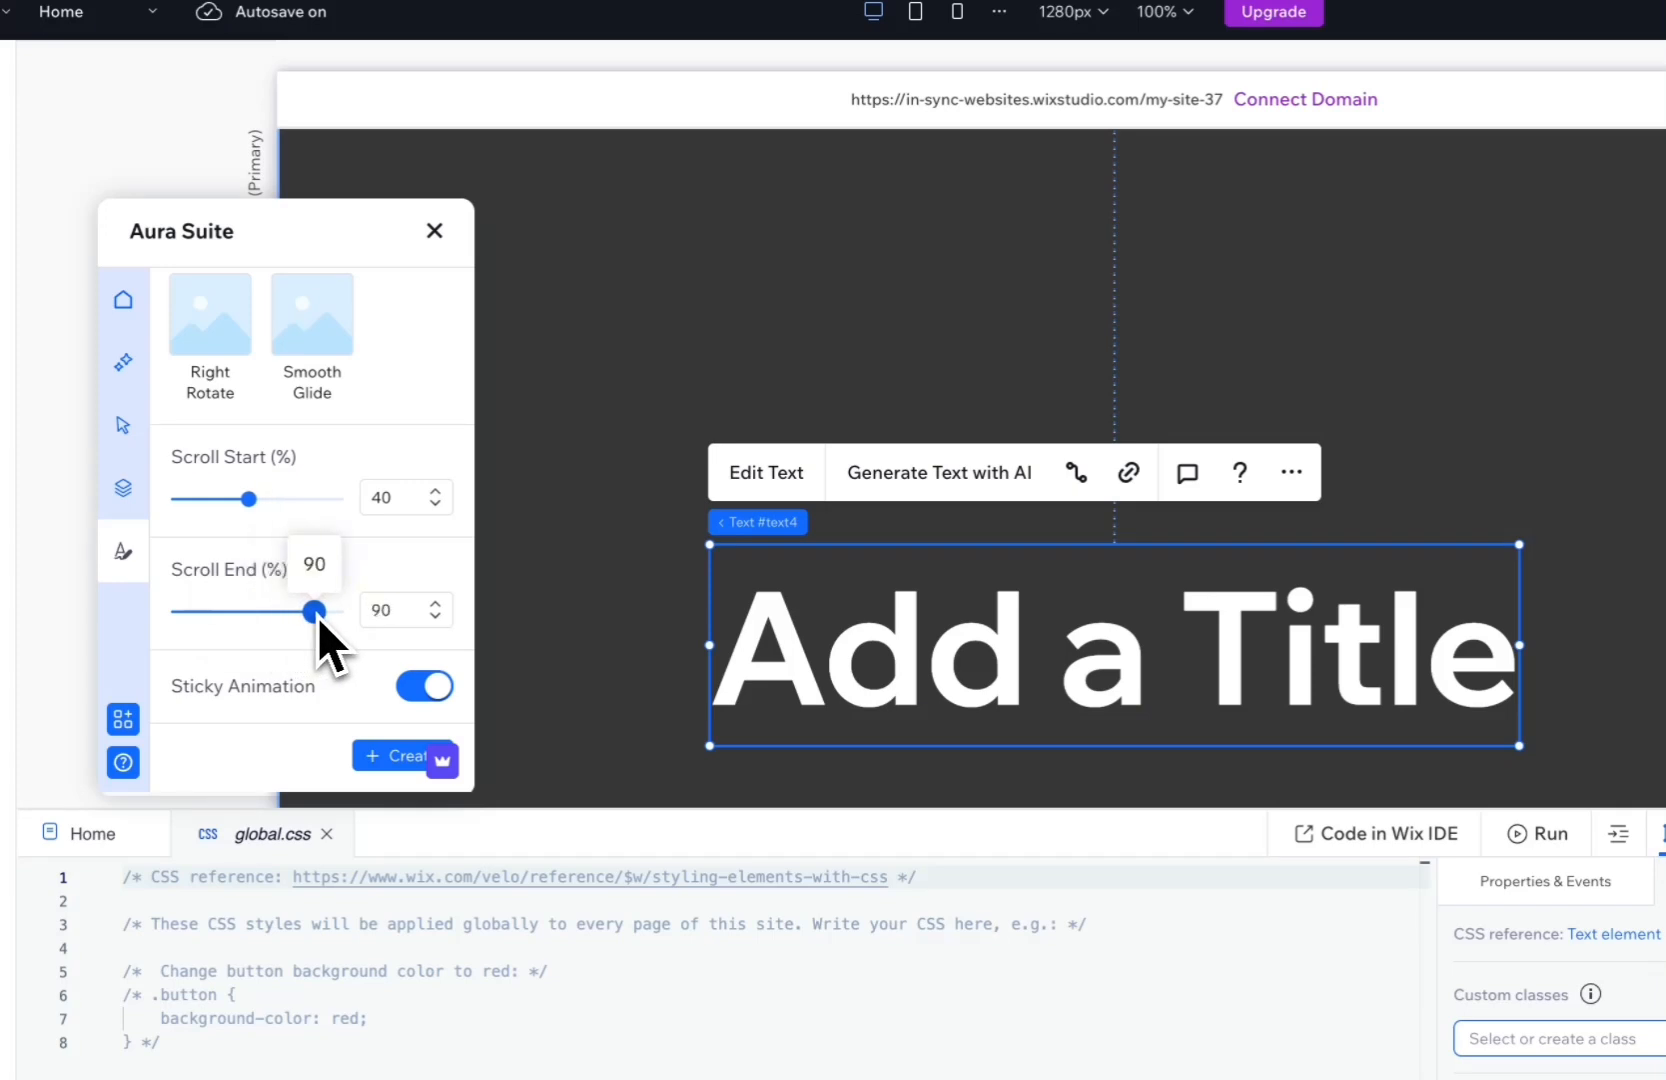
{"action": "left_click", "coordinate": [390, 757]}
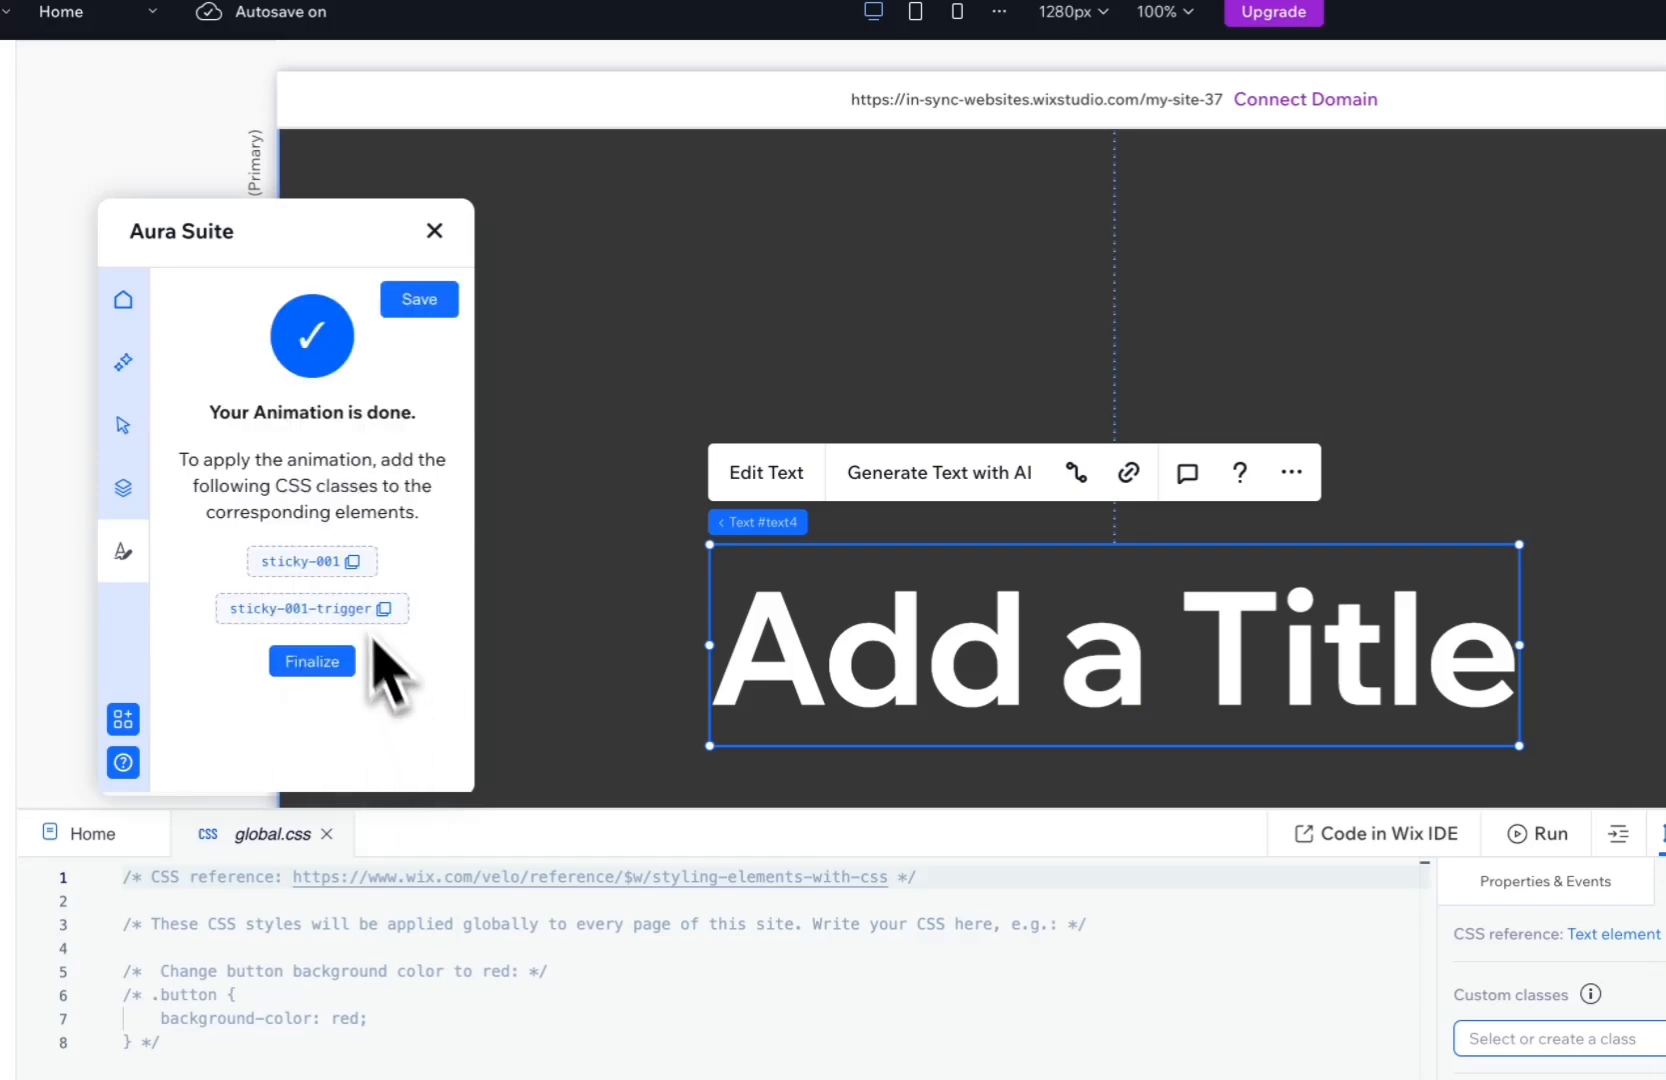
{"action": "left_click", "coordinate": [313, 662]}
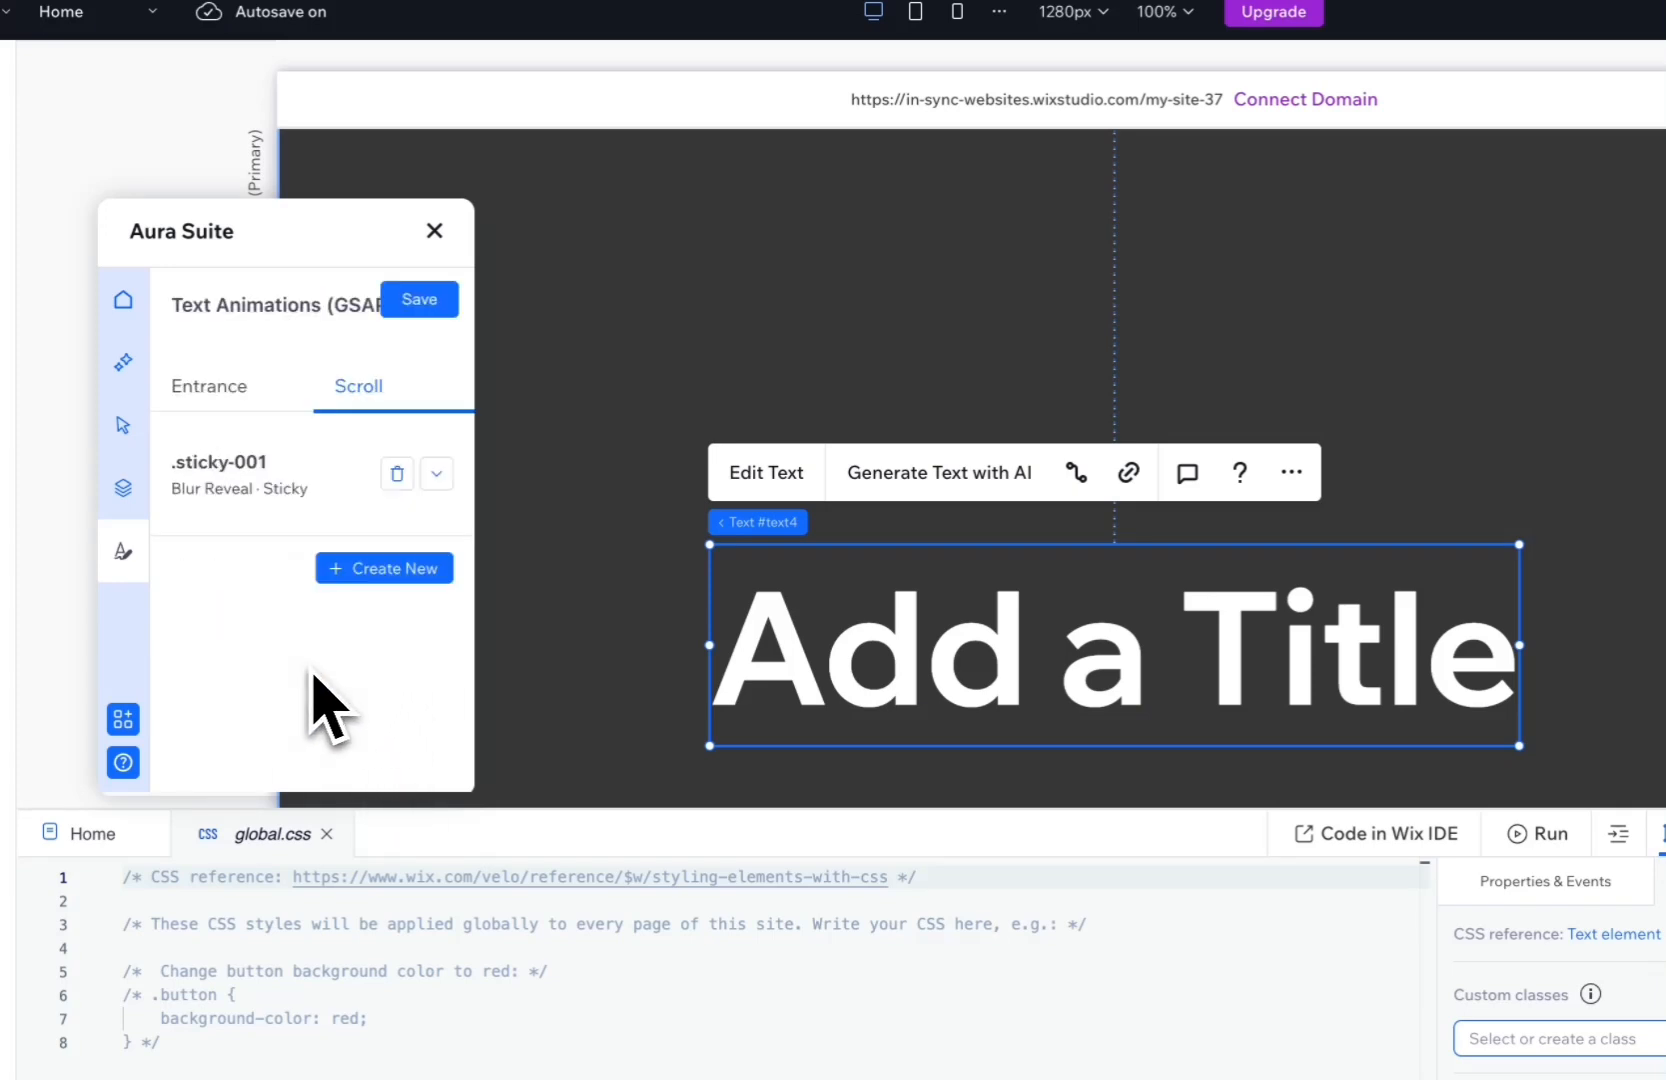
{"action": "left_click", "coordinate": [437, 318]}
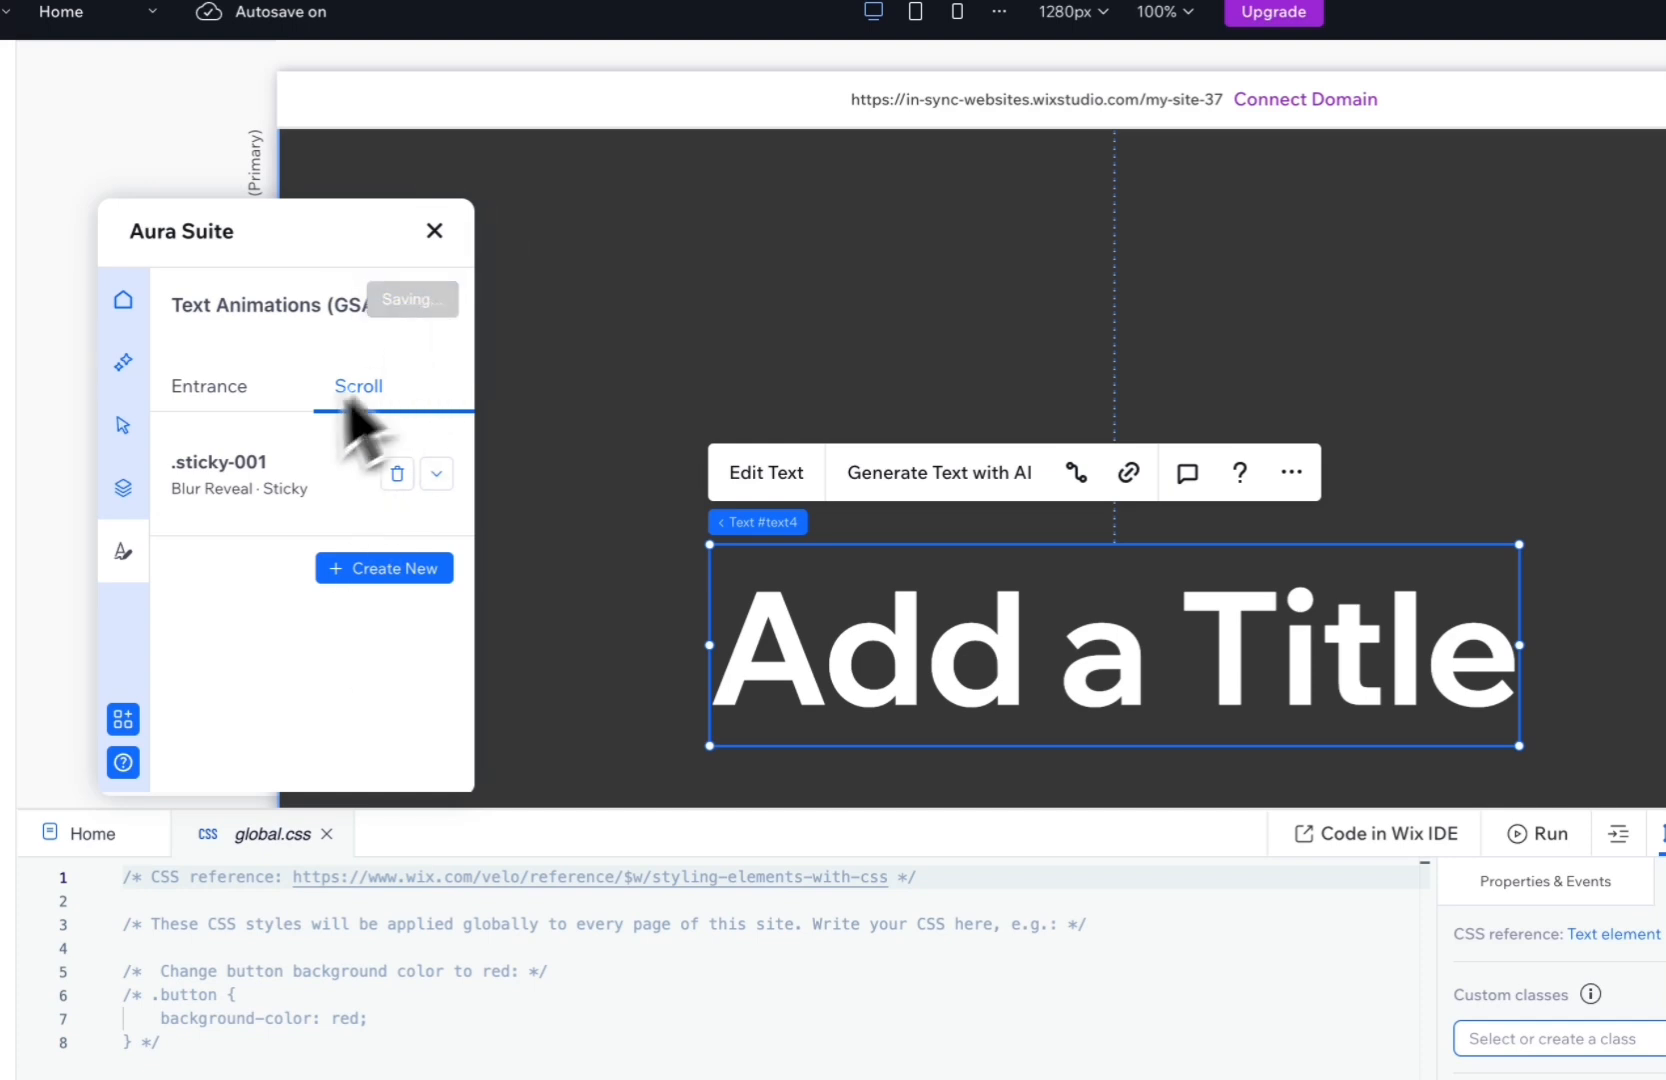
Copy the sticky animation's element class and assign sticky-001 to the title as a custom class.
{"action": "left_click", "coordinate": [436, 474]}
{"action": "scroll", "coordinate": [300, 500], "scroll_direction": "down", "scroll_amount": 1}
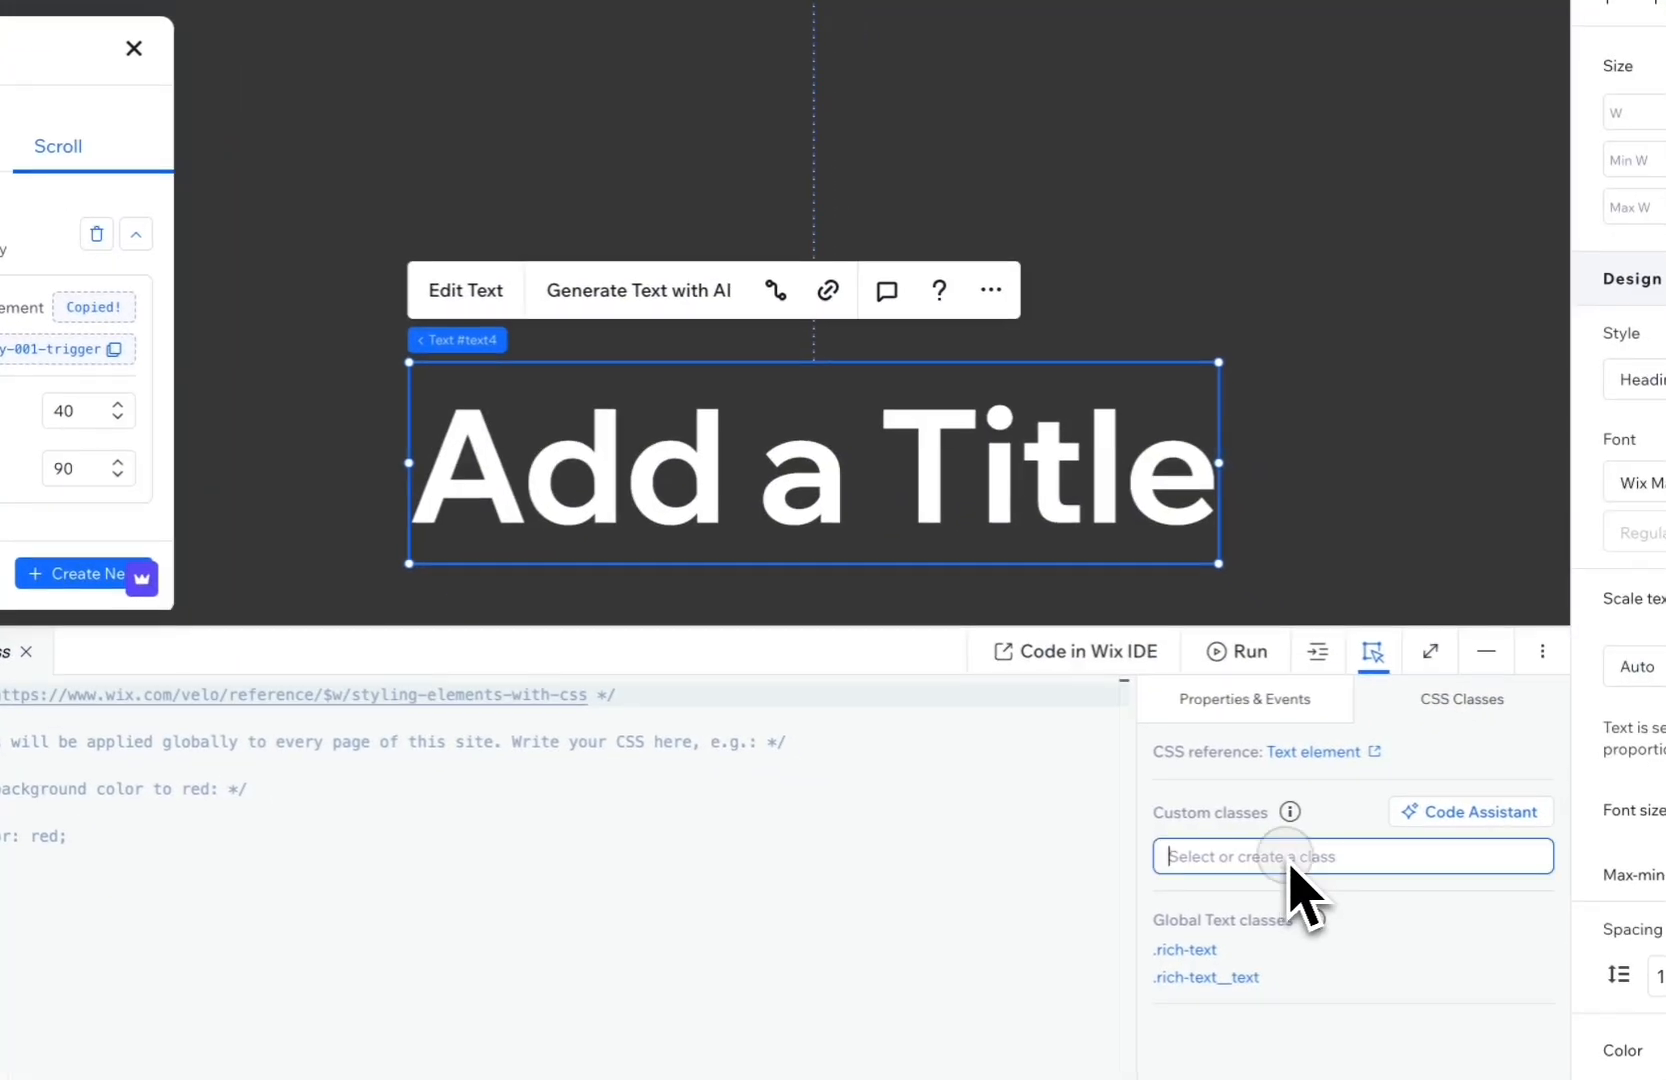
{"action": "left_click", "coordinate": [1590, 1045]}
{"action": "key", "text": "Down"}
{"action": "key", "text": "Down"}
{"action": "key", "text": "Down"}
{"action": "key", "text": "Return"}
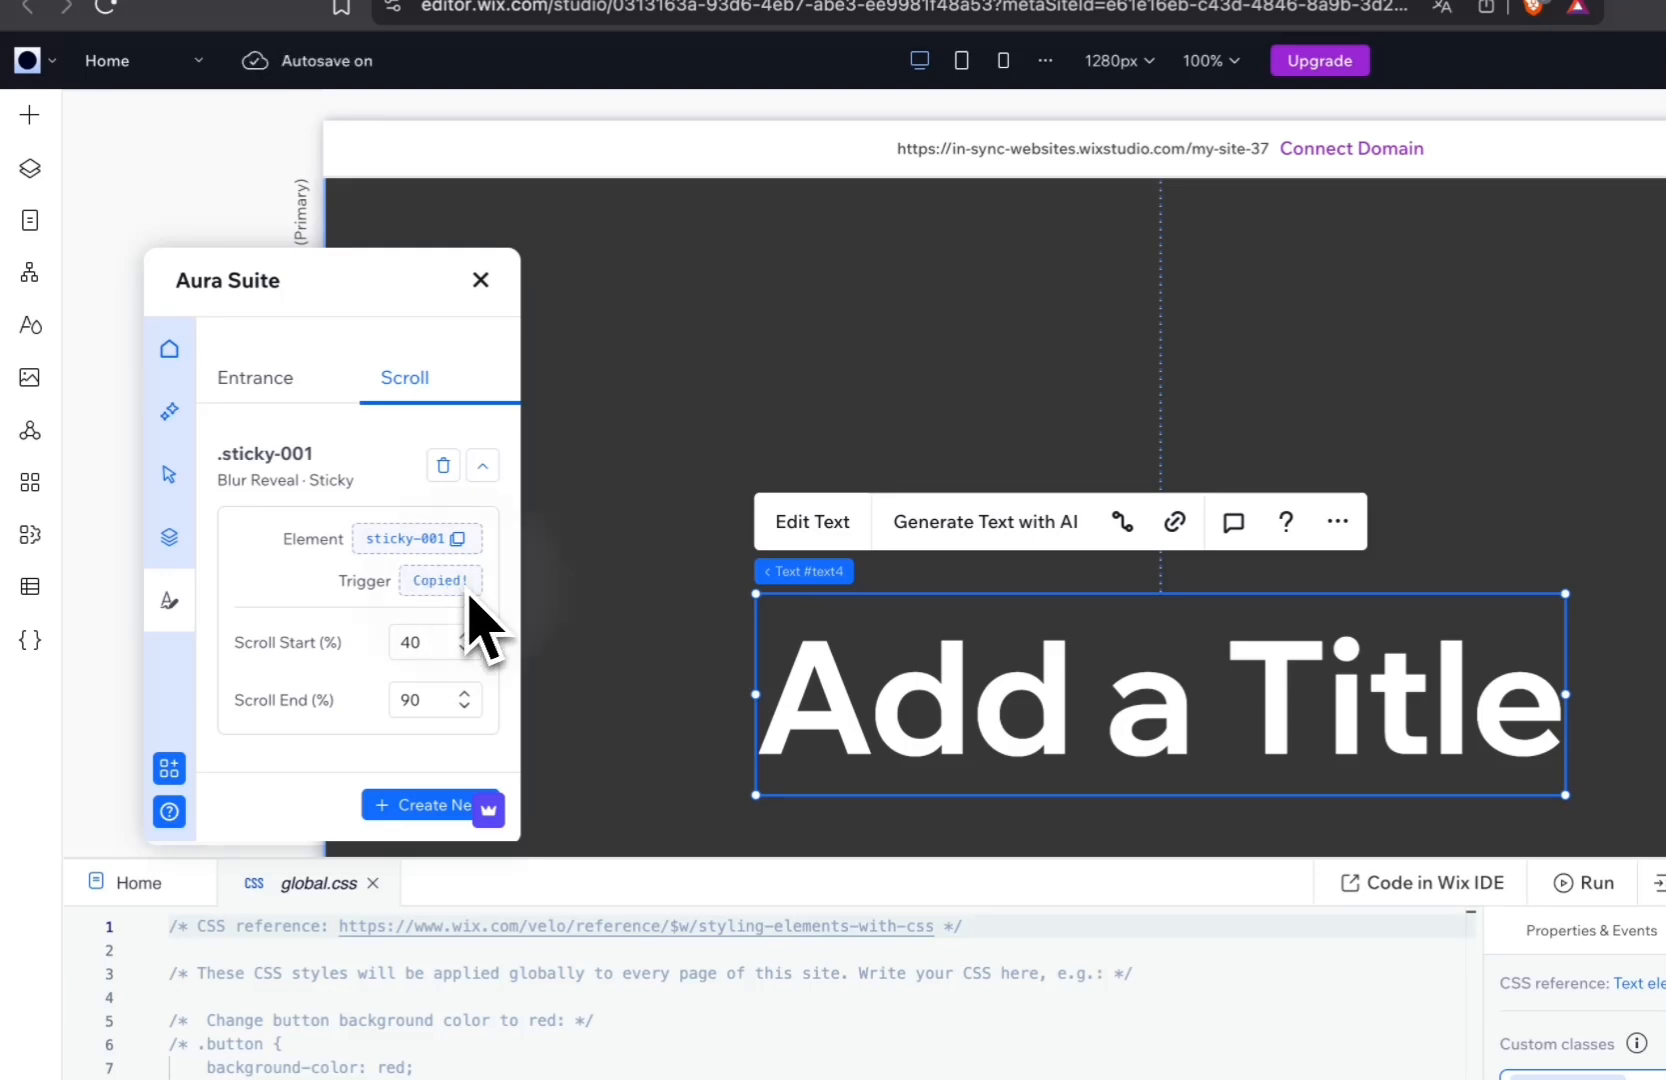
Select the section containing the title and add the custom class sticky-001-trigger to it.
{"action": "left_click", "coordinate": [31, 170]}
{"action": "left_click_drag", "start_coordinate": [205, 285], "coordinate": [644, 119]}
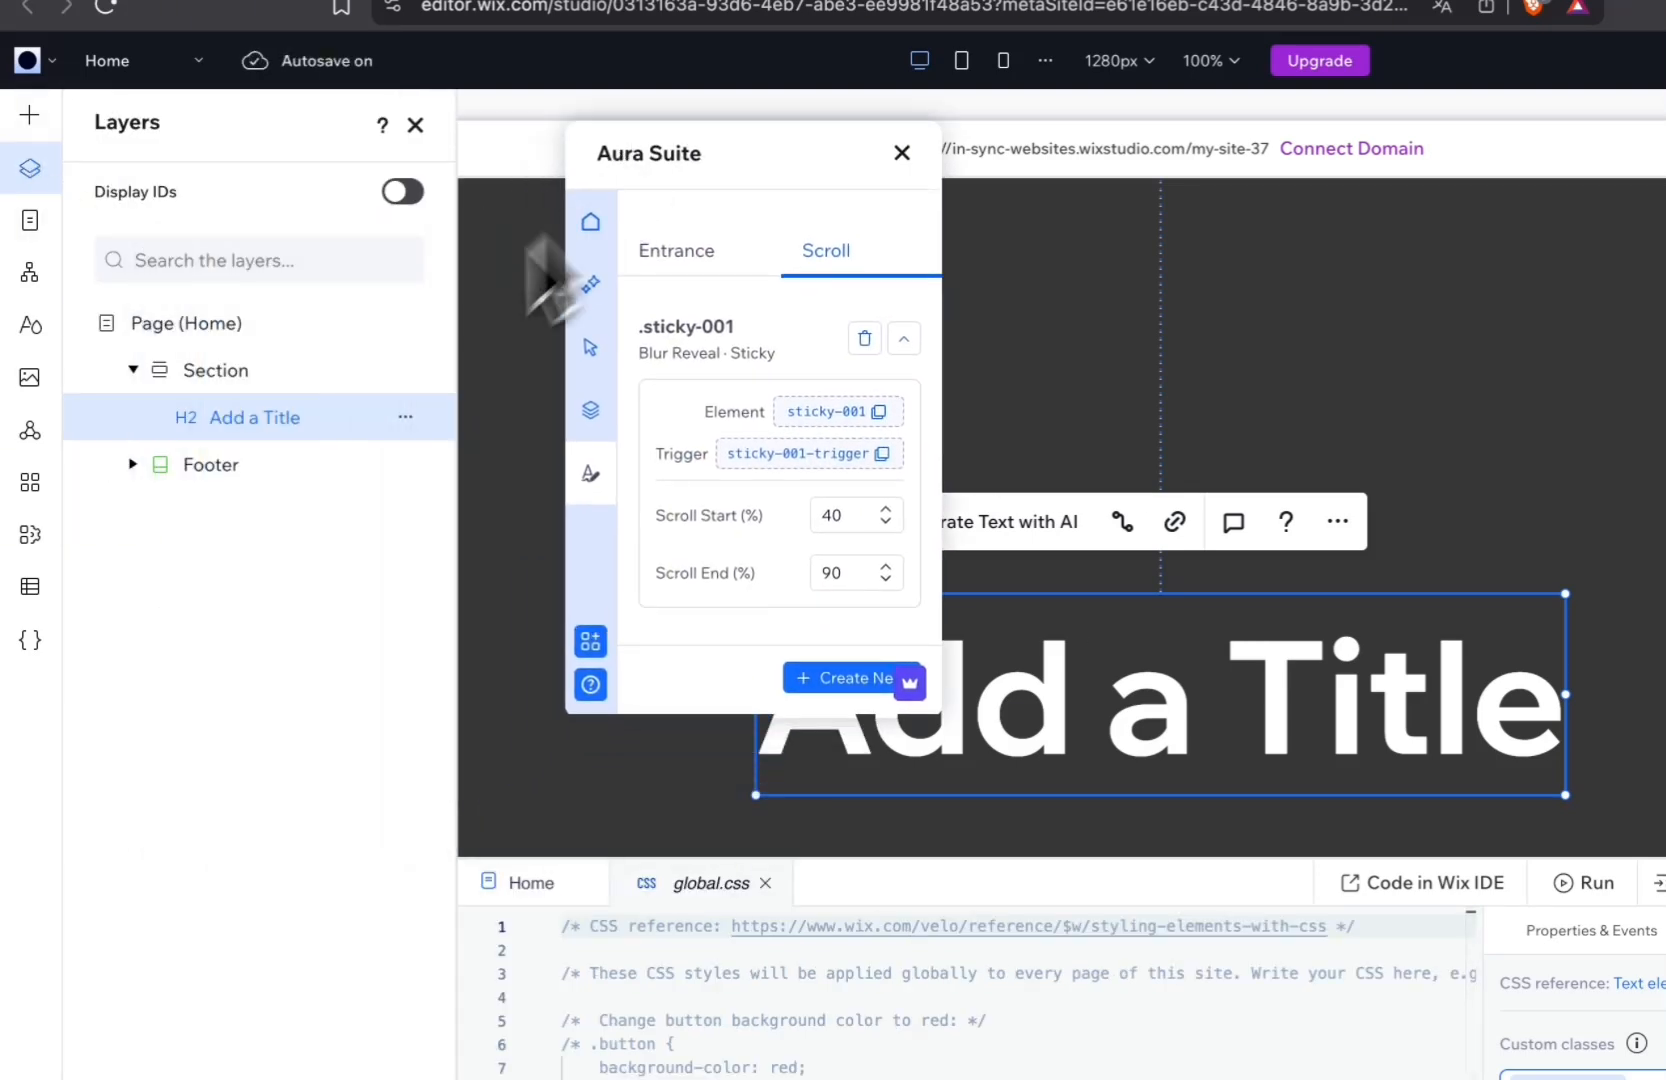
{"action": "left_click", "coordinate": [216, 372]}
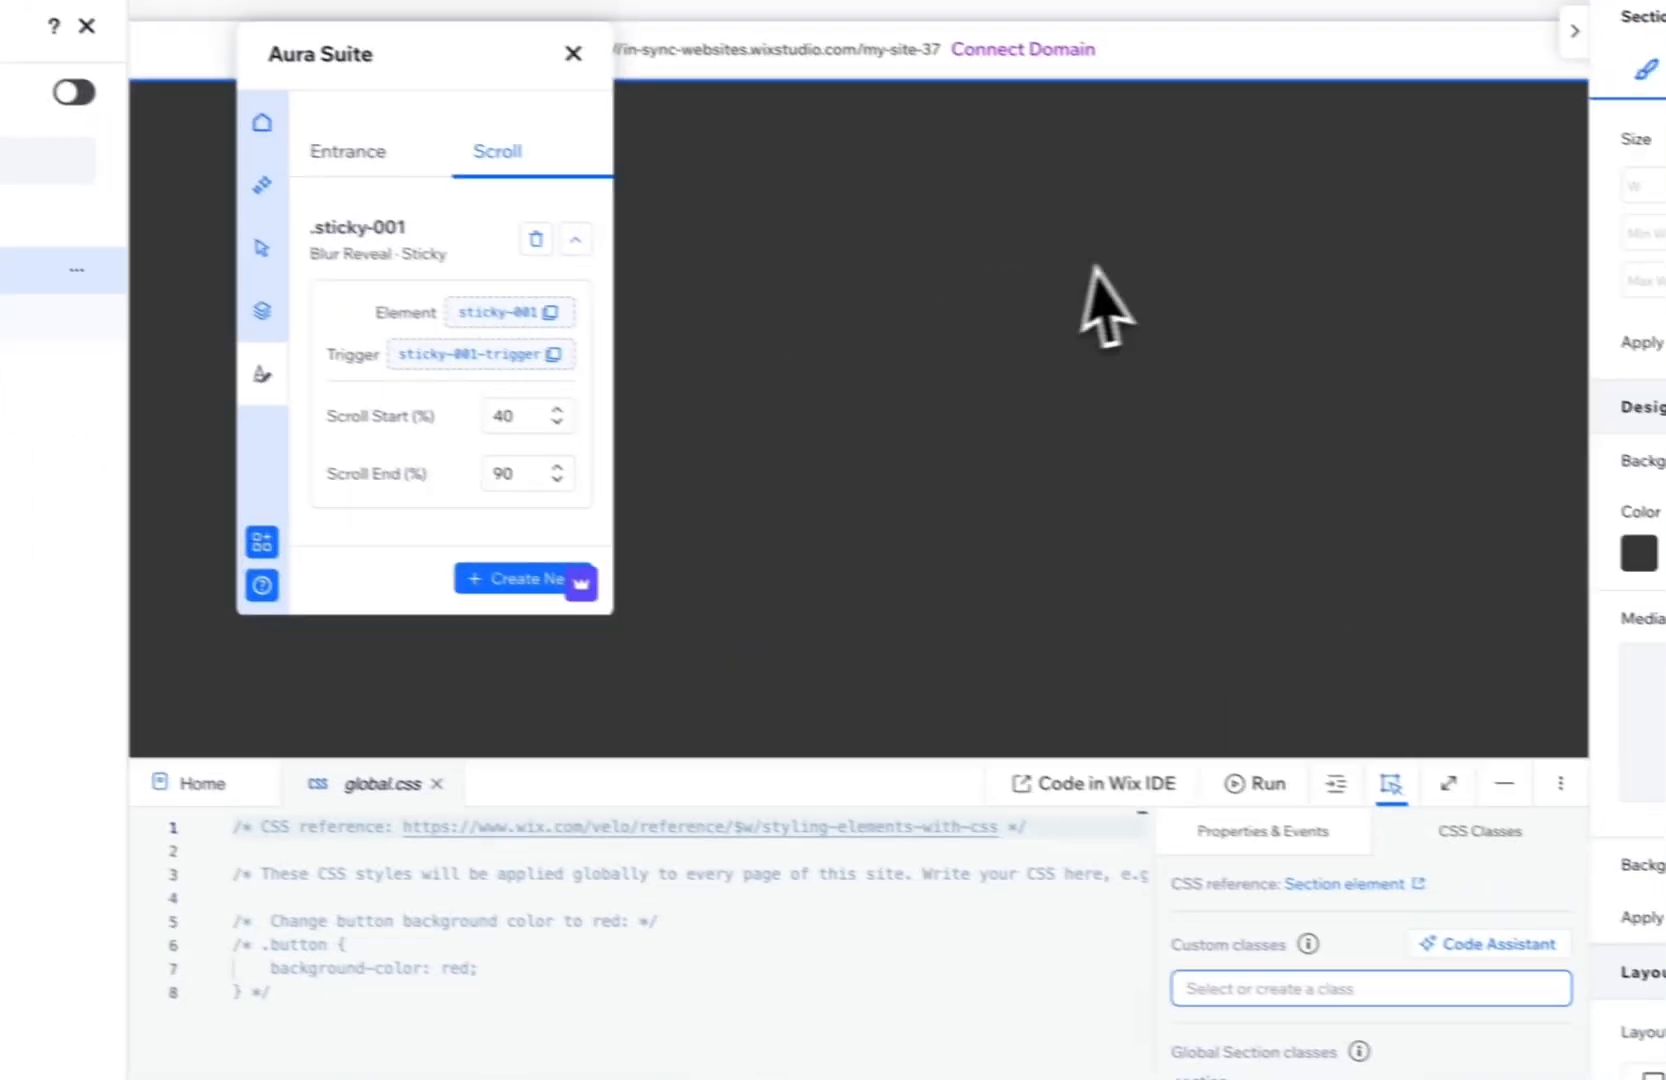
{"action": "left_click", "coordinate": [1236, 985]}
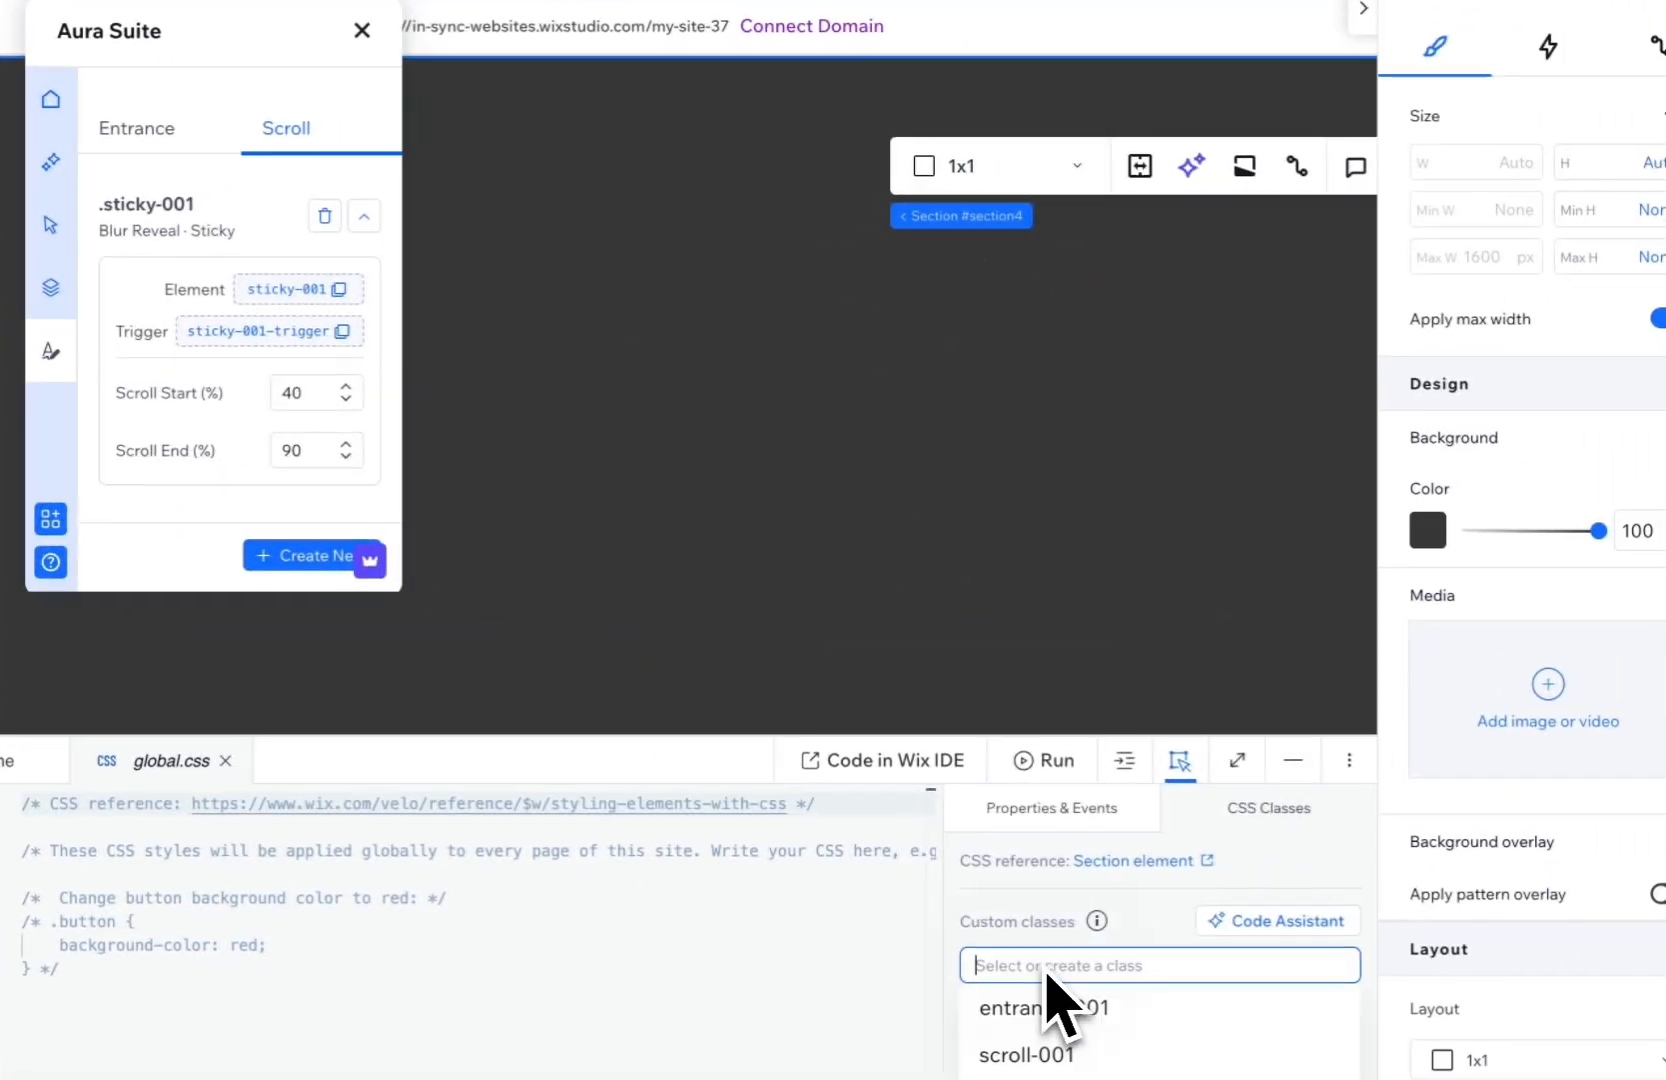
{"action": "type", "text": "sticky-001-trigger"}
{"action": "key", "text": "Return"}
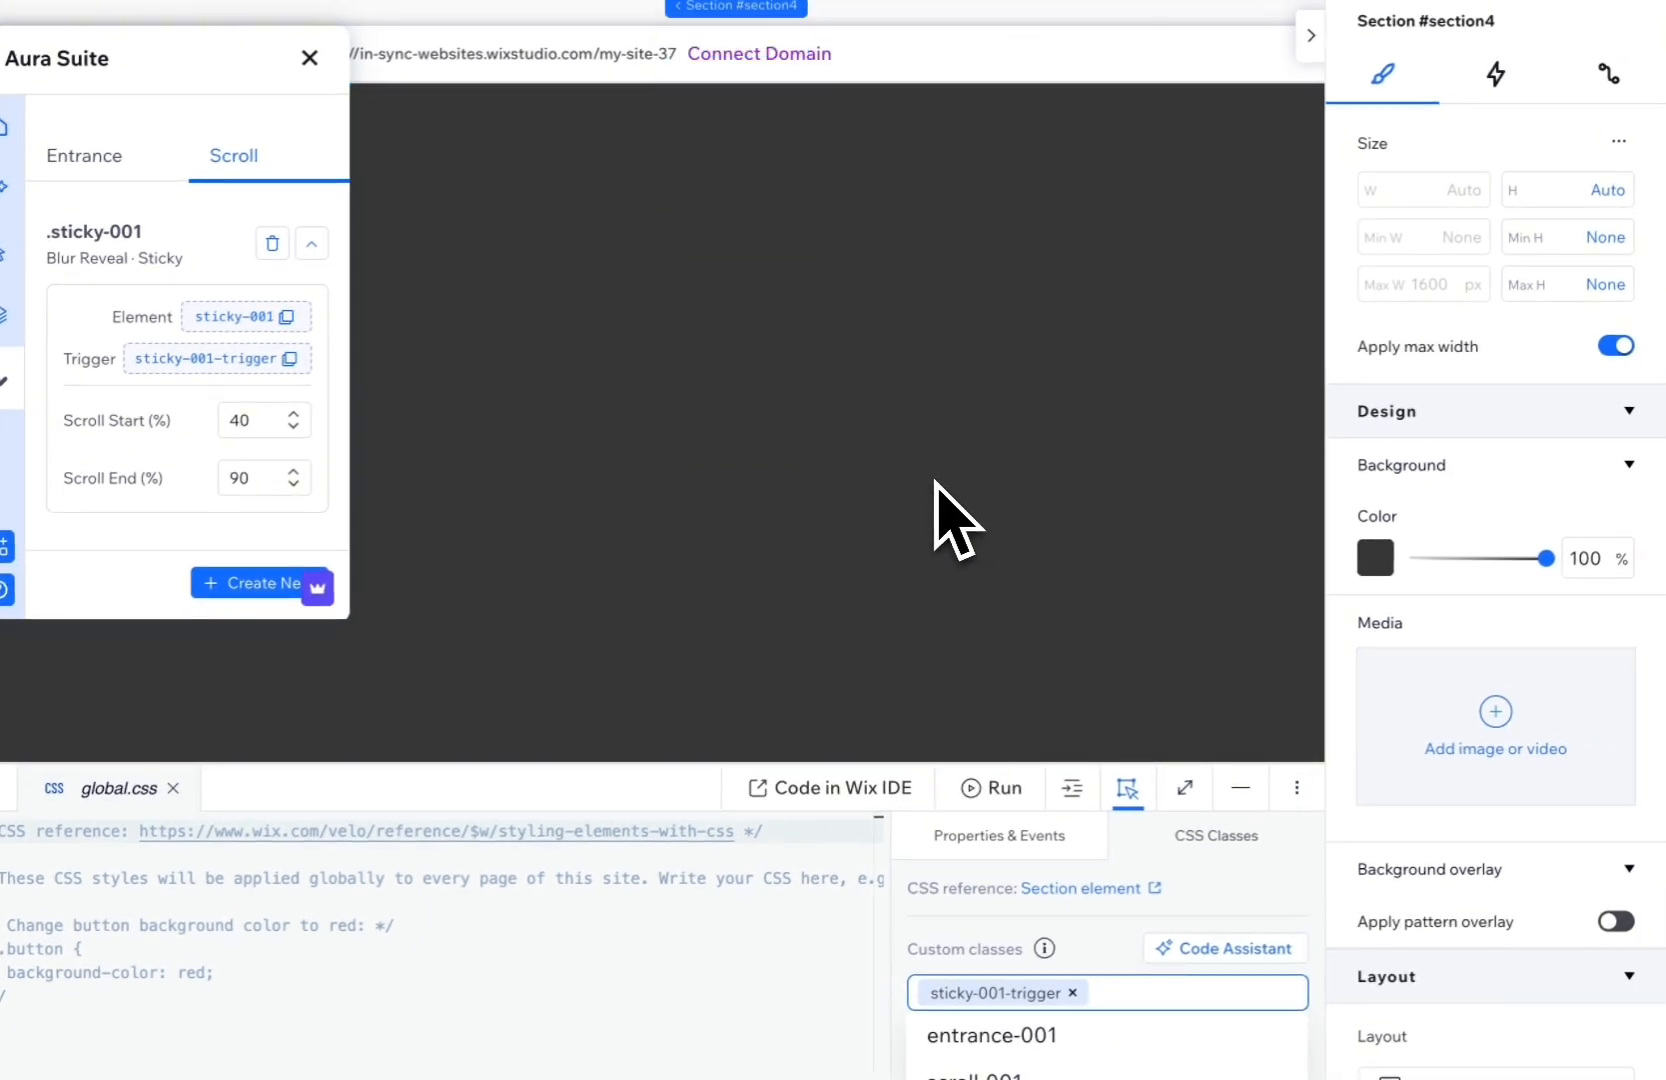
Set the title's position type to Sticky, sticking to the top with an offset of 30 vh.
{"action": "scroll", "coordinate": [950, 515], "scroll_direction": "down", "scroll_amount": 2}
{"action": "left_click", "coordinate": [800, 405]}
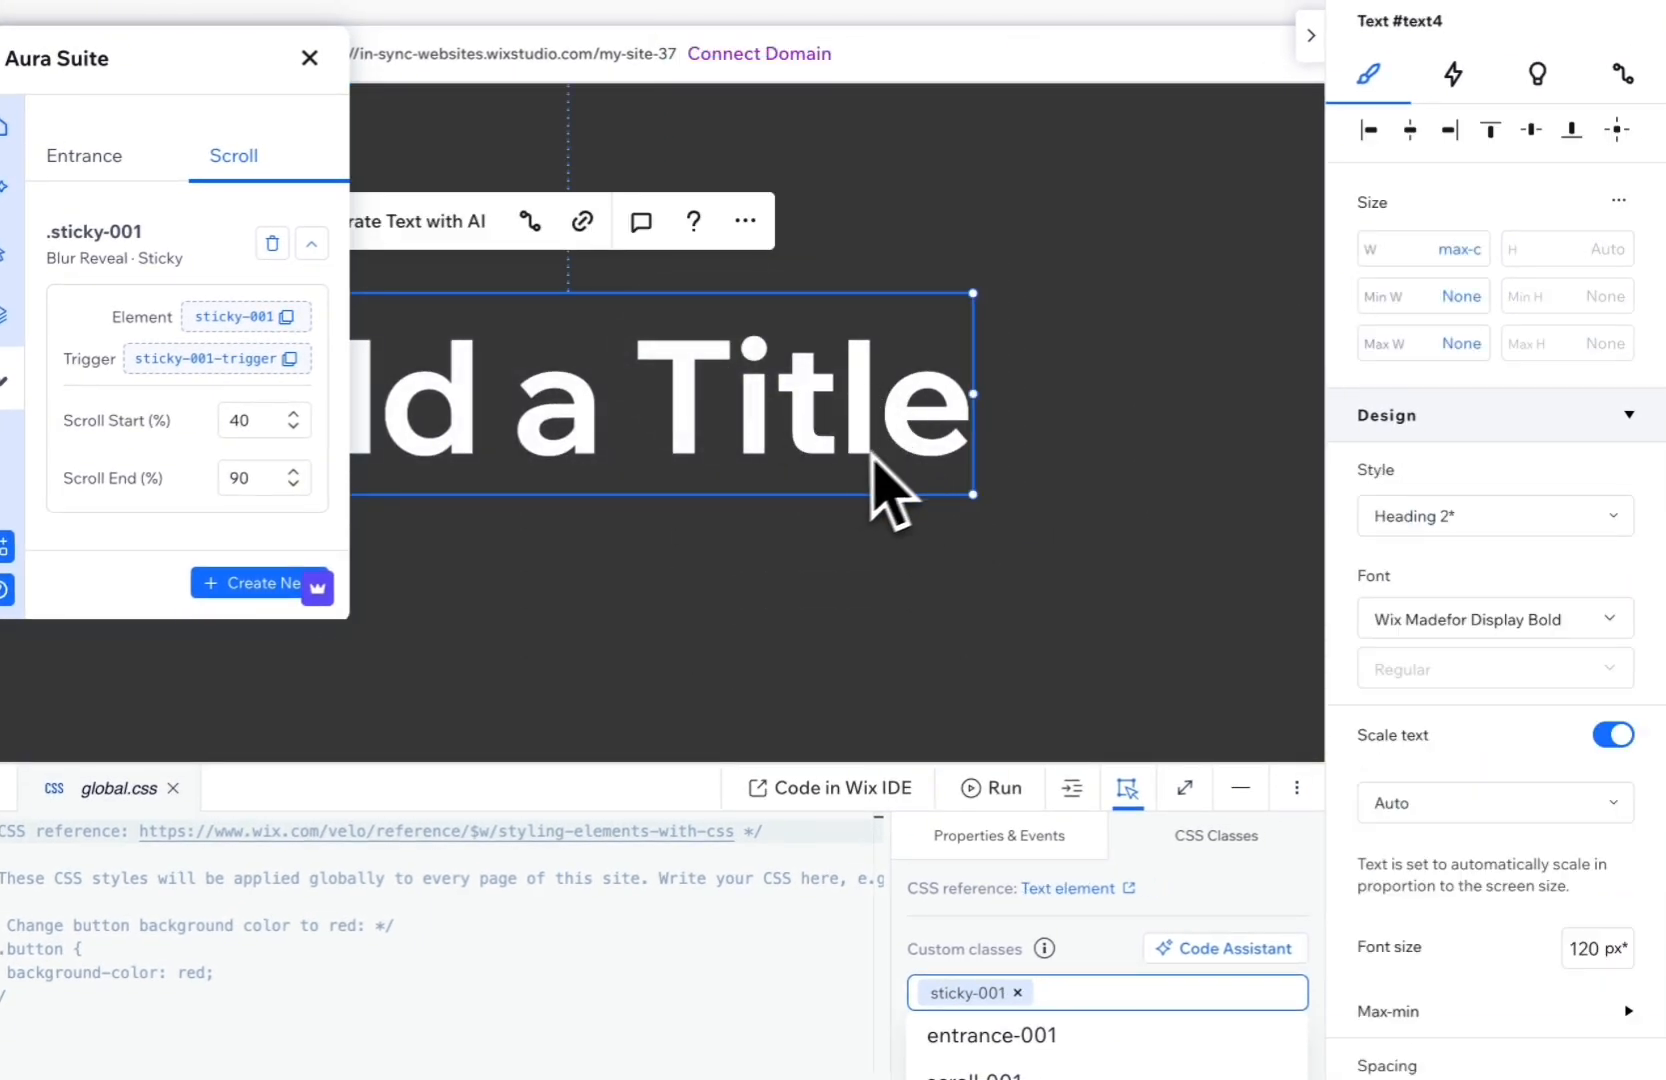
{"action": "scroll", "coordinate": [1510, 875], "scroll_direction": "down", "scroll_amount": 8}
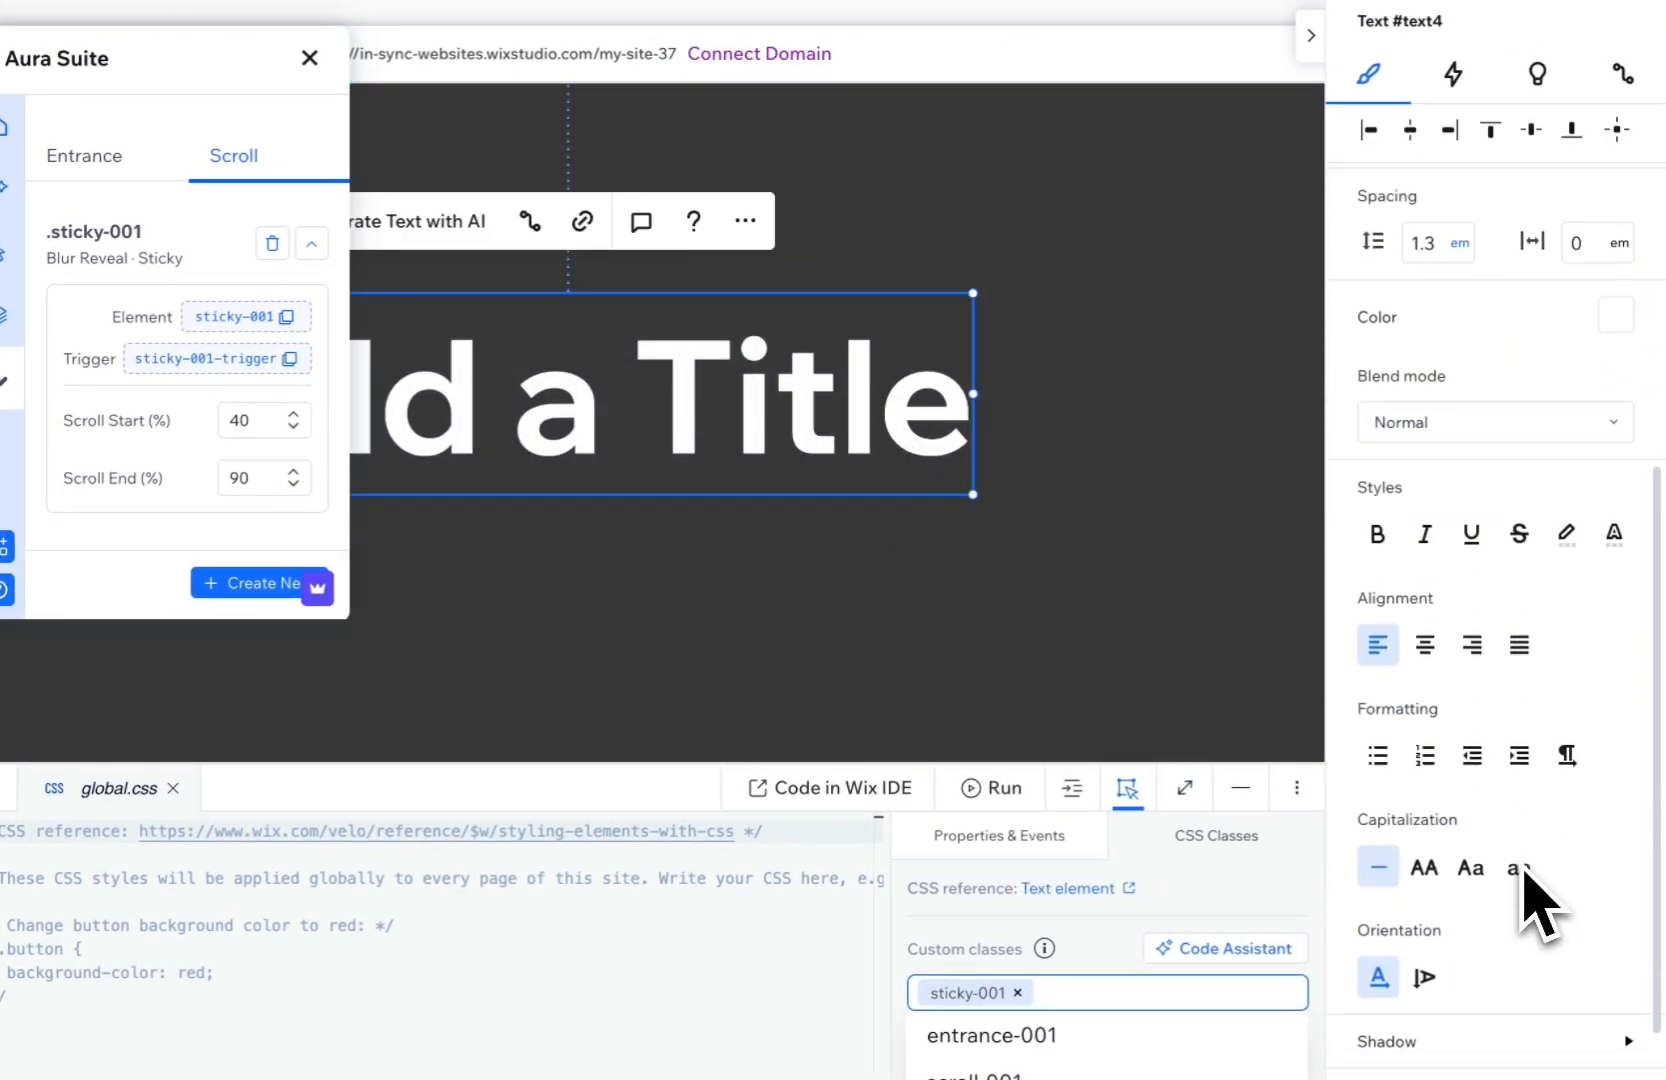
{"action": "scroll", "coordinate": [1480, 890], "scroll_direction": "down", "scroll_amount": 5}
{"action": "left_click", "coordinate": [1450, 836]}
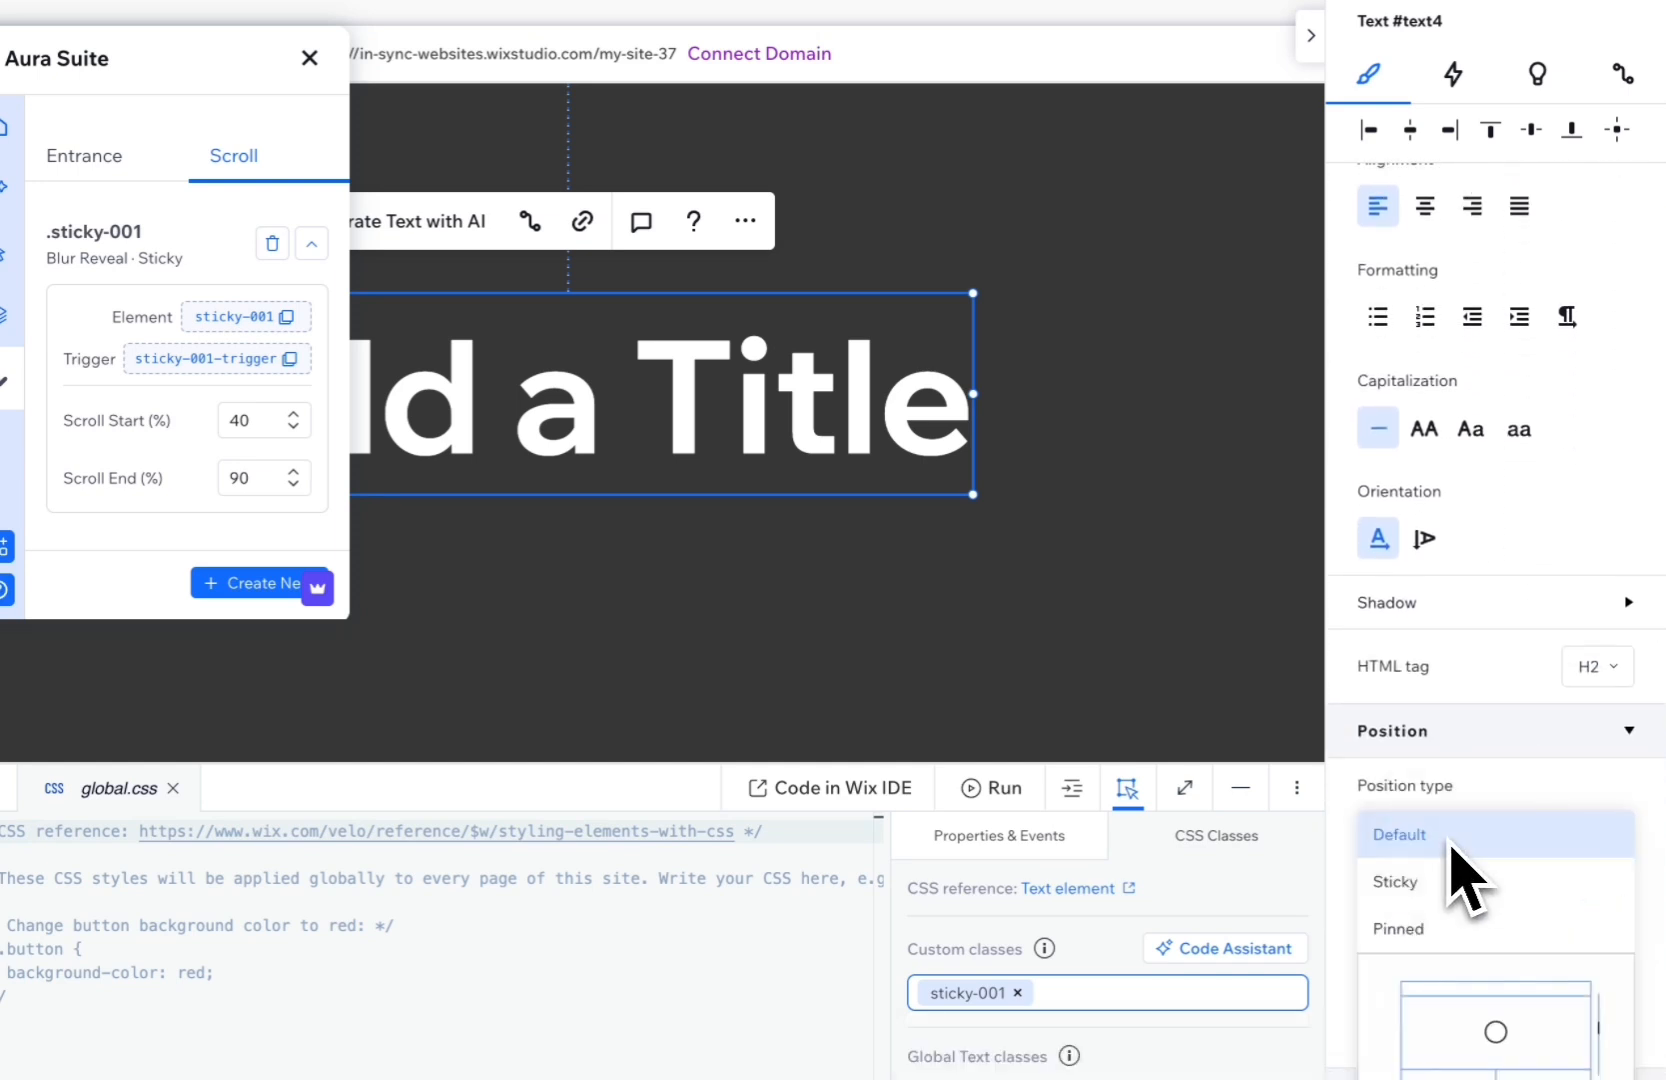
{"action": "left_click", "coordinate": [1430, 882]}
{"action": "scroll", "coordinate": [1560, 928], "scroll_direction": "down", "scroll_amount": 3}
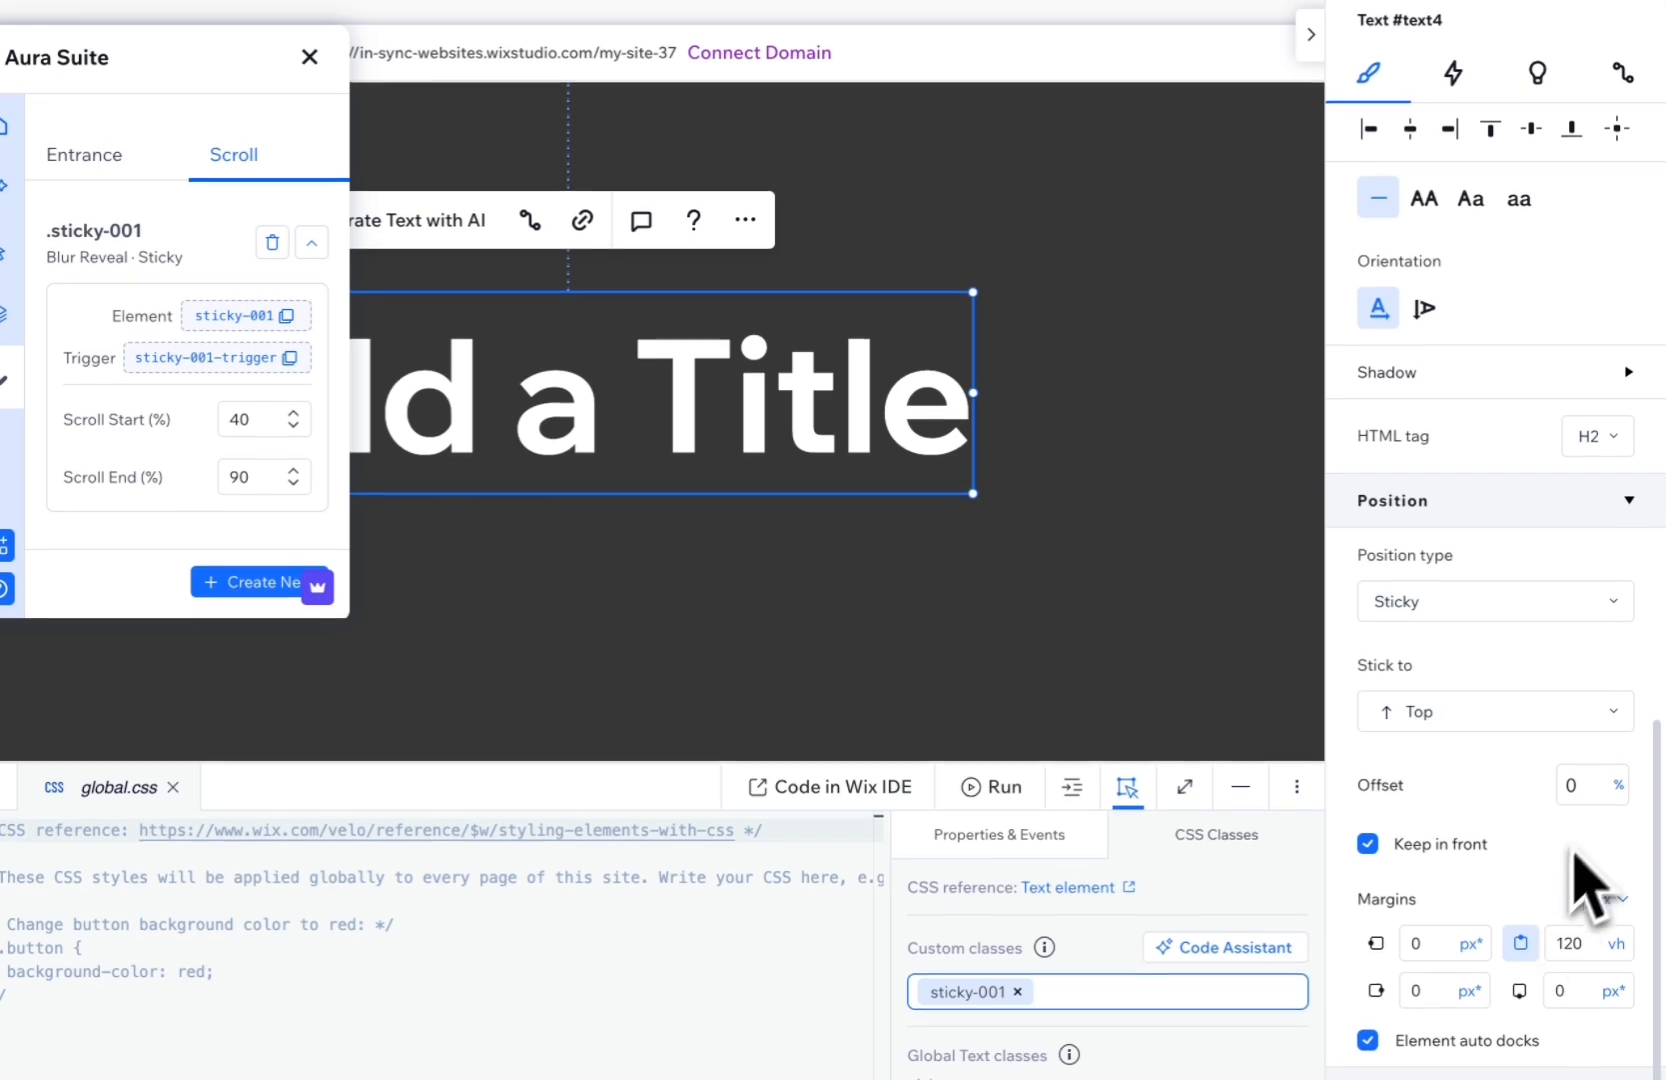
{"action": "left_click", "coordinate": [1616, 786]}
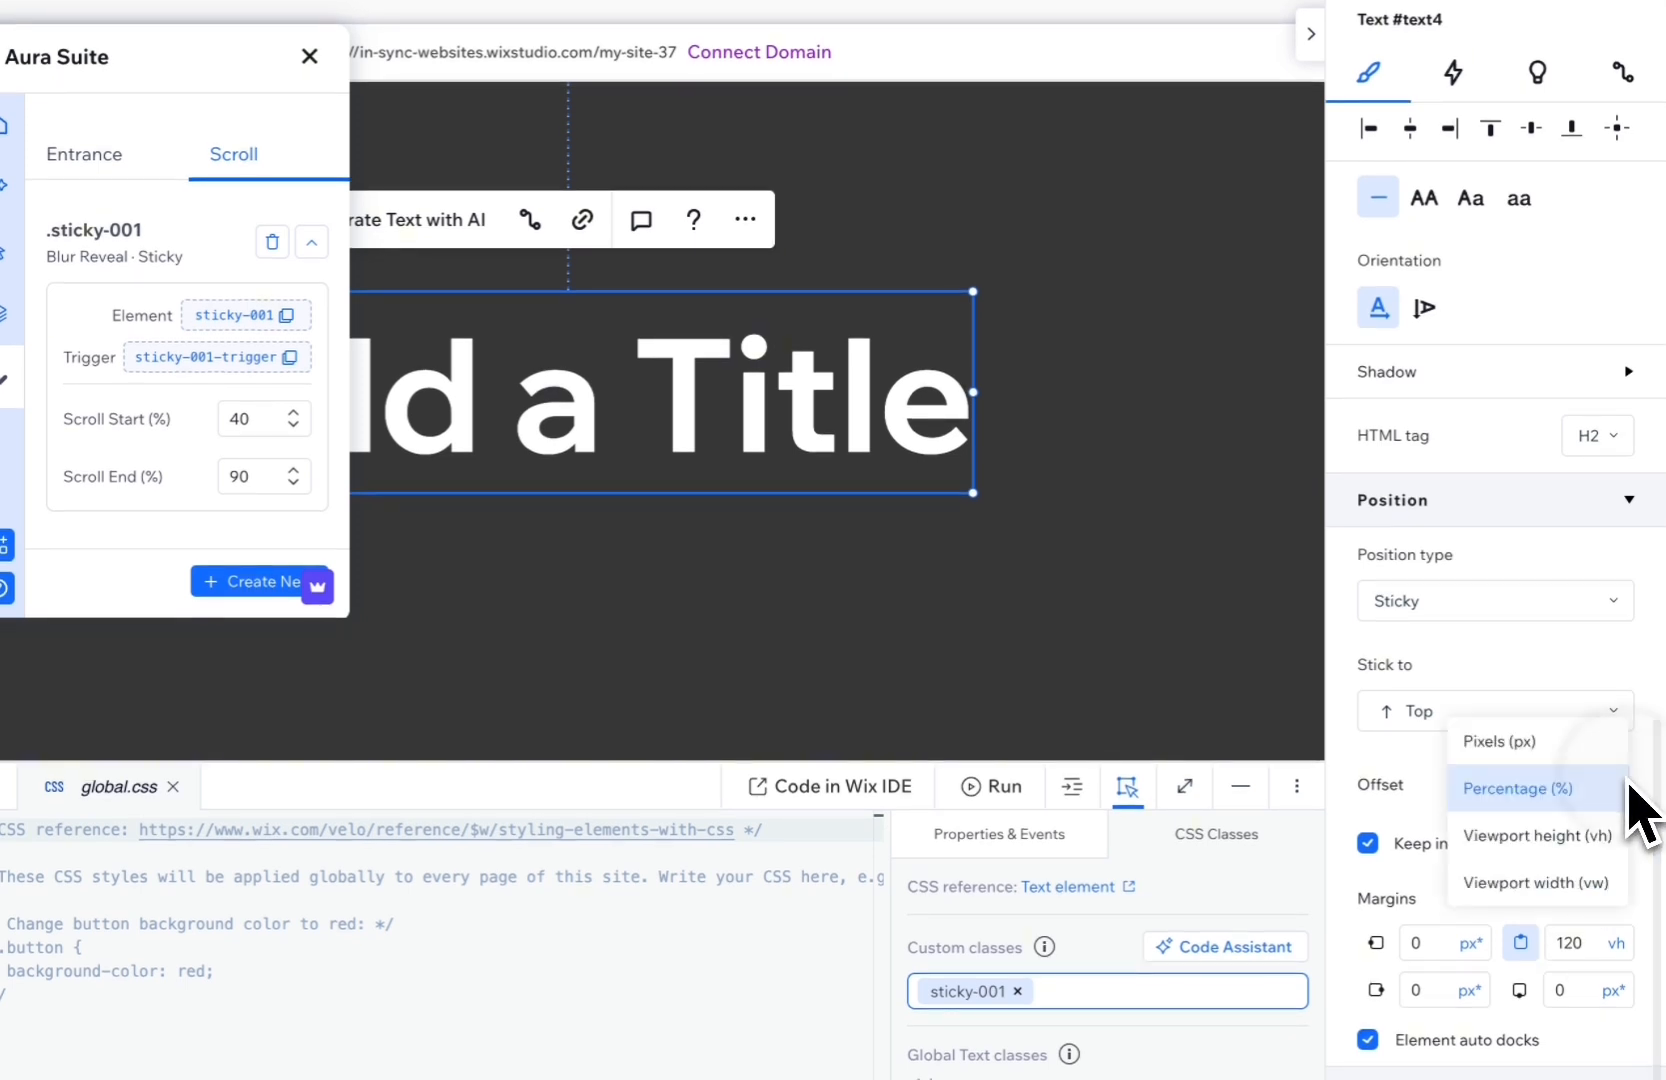
{"action": "left_click", "coordinate": [1570, 840]}
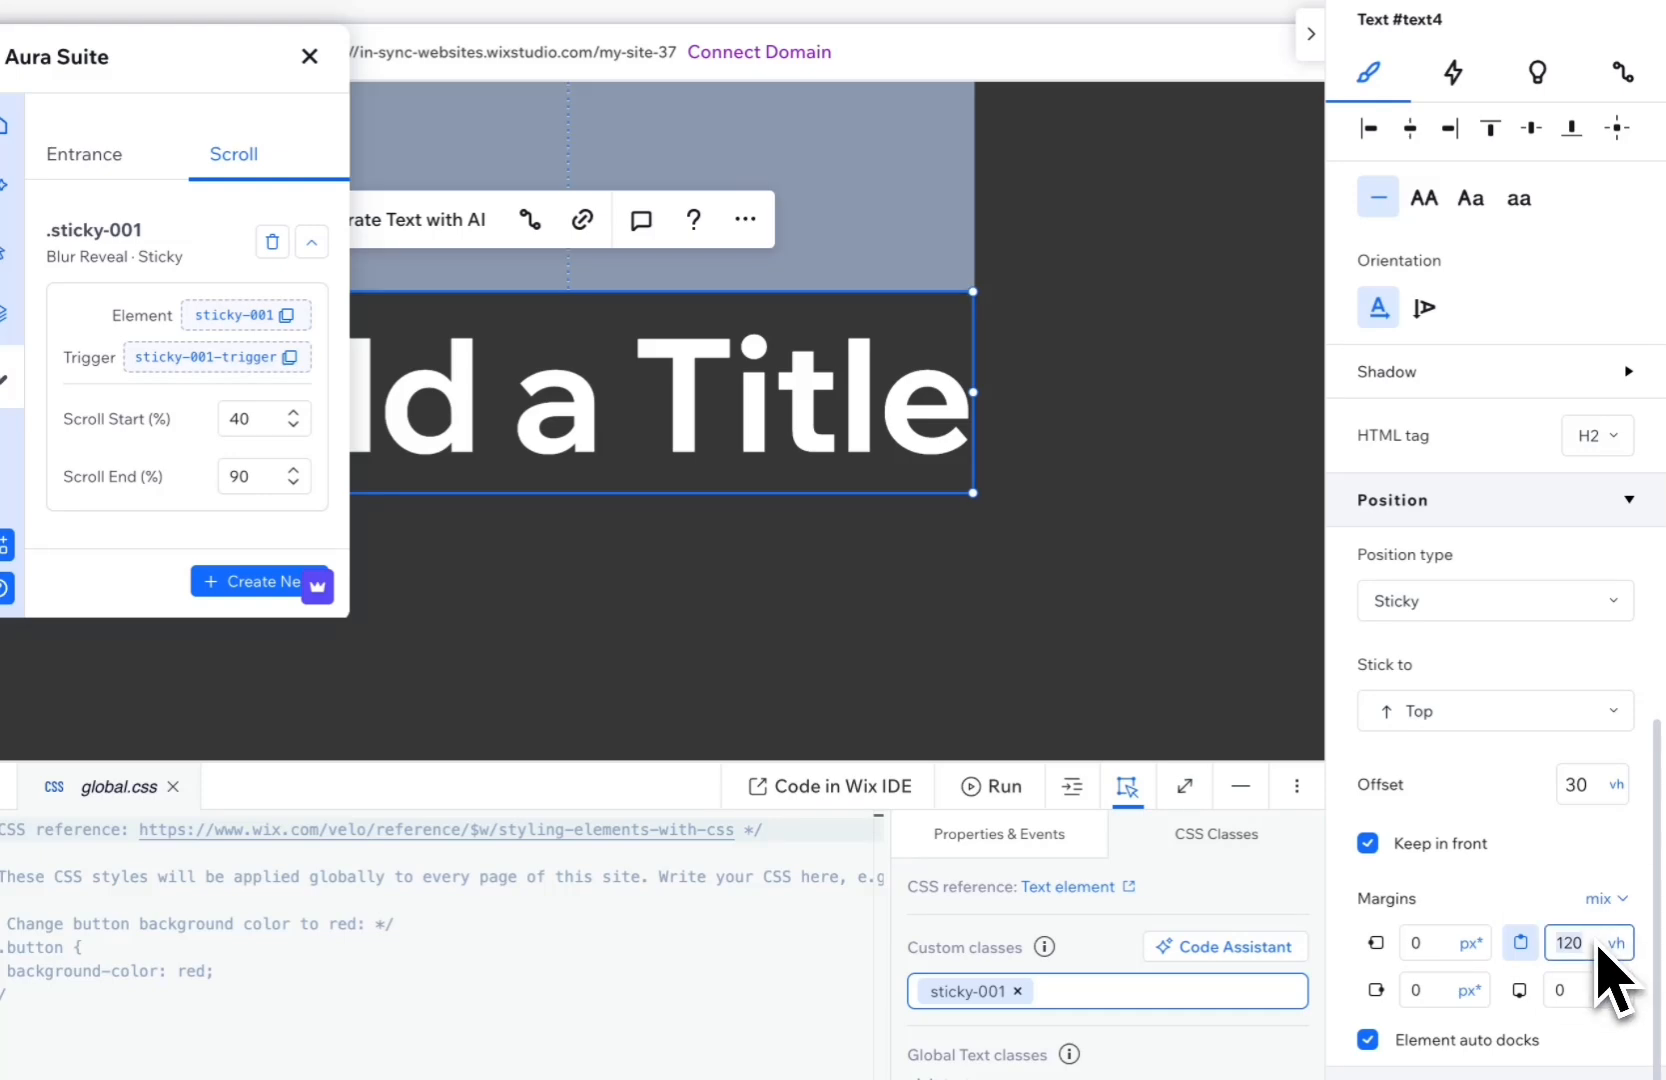
Set the title's top margin to 100 vh and publish the site.
{"action": "left_click", "coordinate": [1597, 948]}
{"action": "type", "text": "100"}
{"action": "key", "text": "Return"}
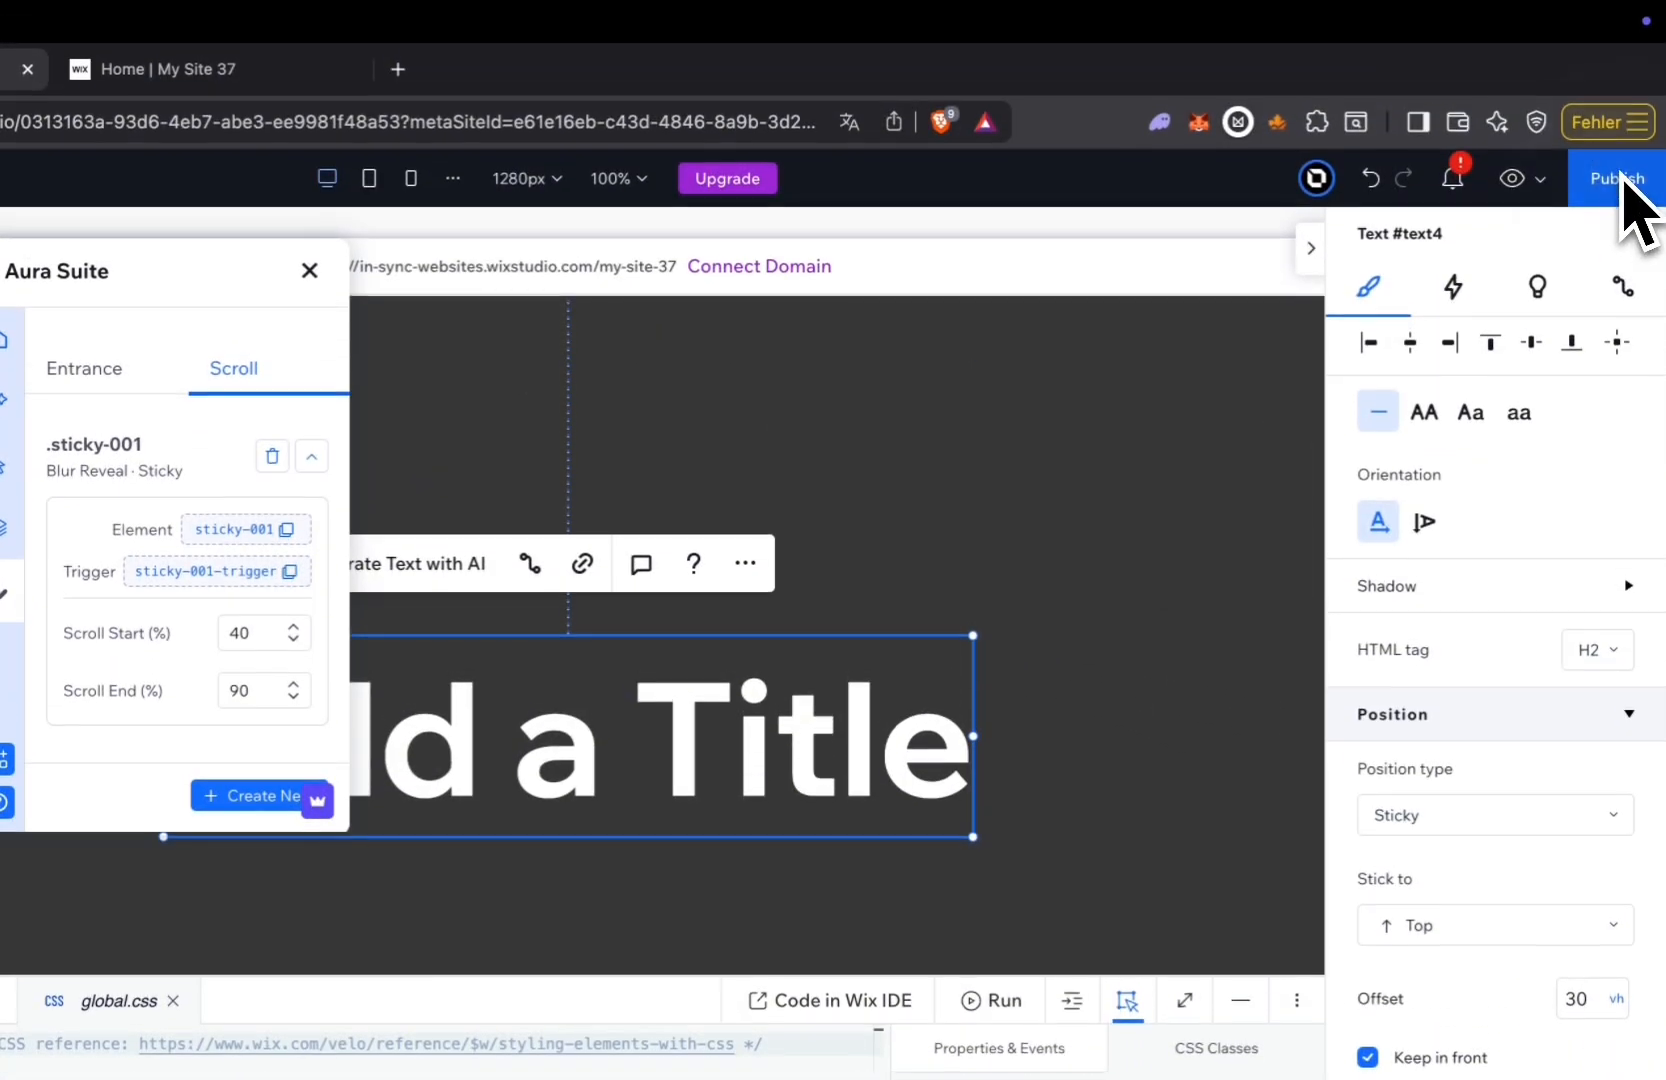
{"action": "left_click", "coordinate": [721, 206]}
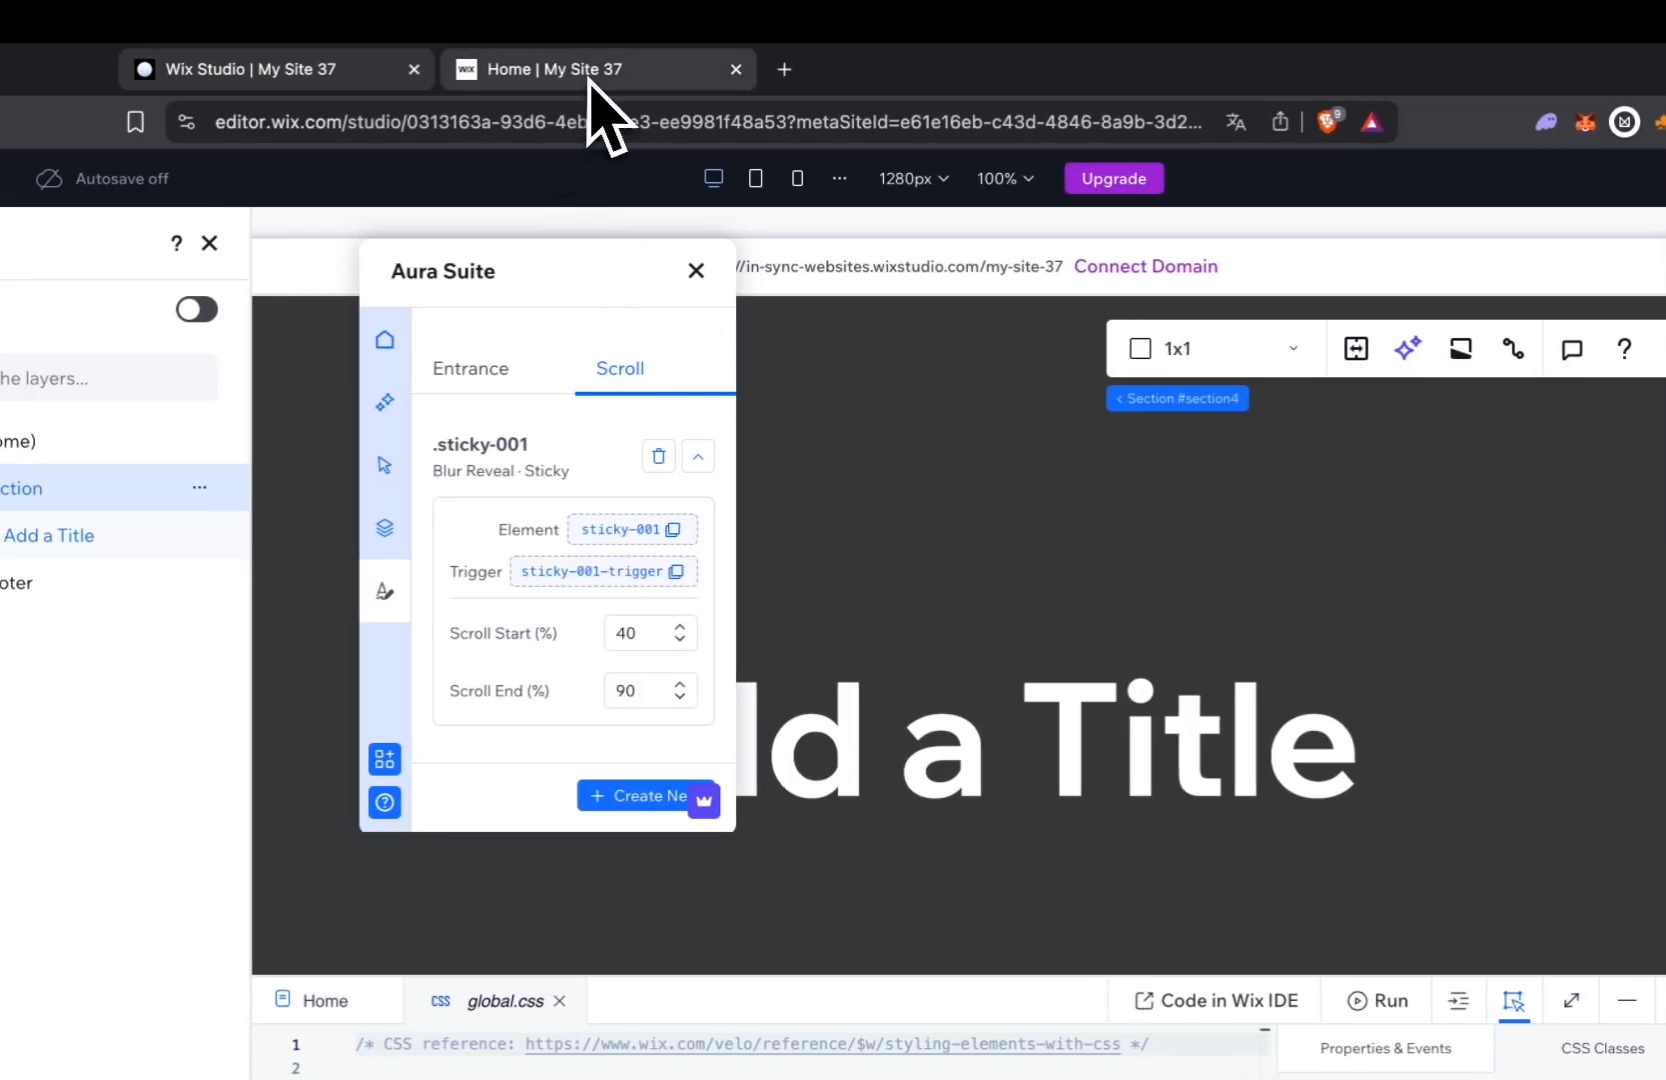
Examine the sticky Blur Reveal title animation on the live site and return to the editor.
{"action": "left_click", "coordinate": [690, 70]}
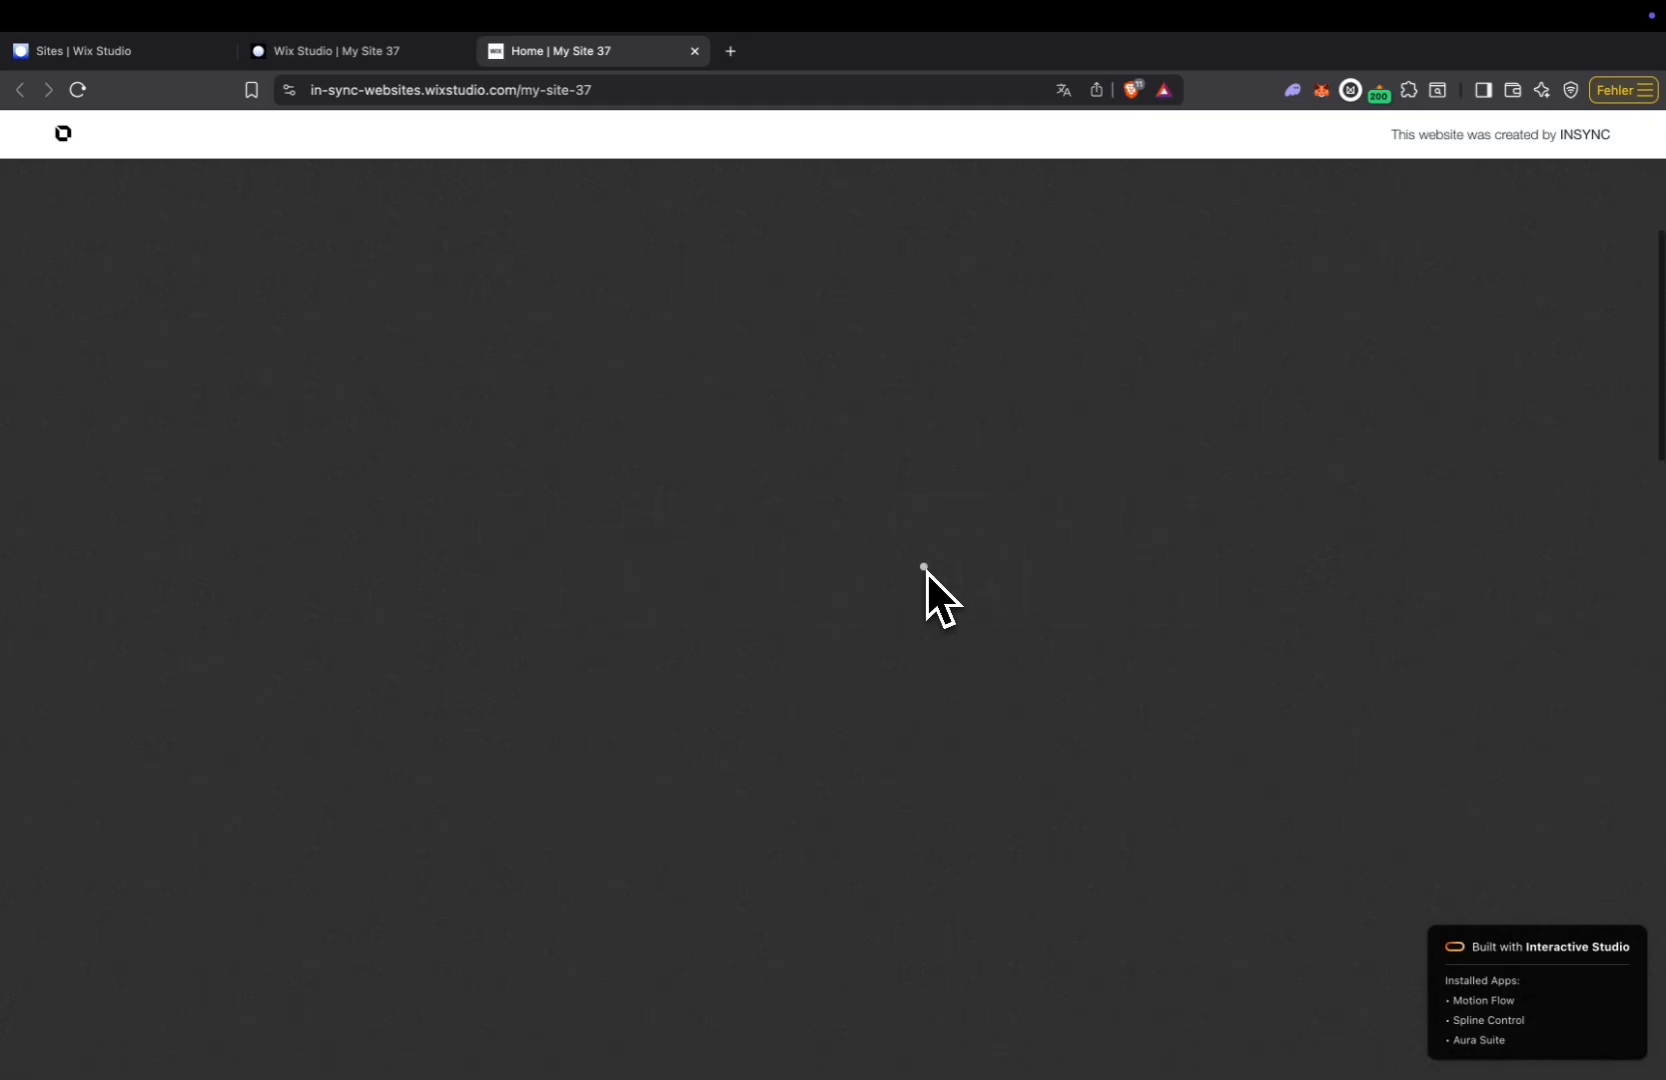
{"action": "left_click", "coordinate": [357, 50]}
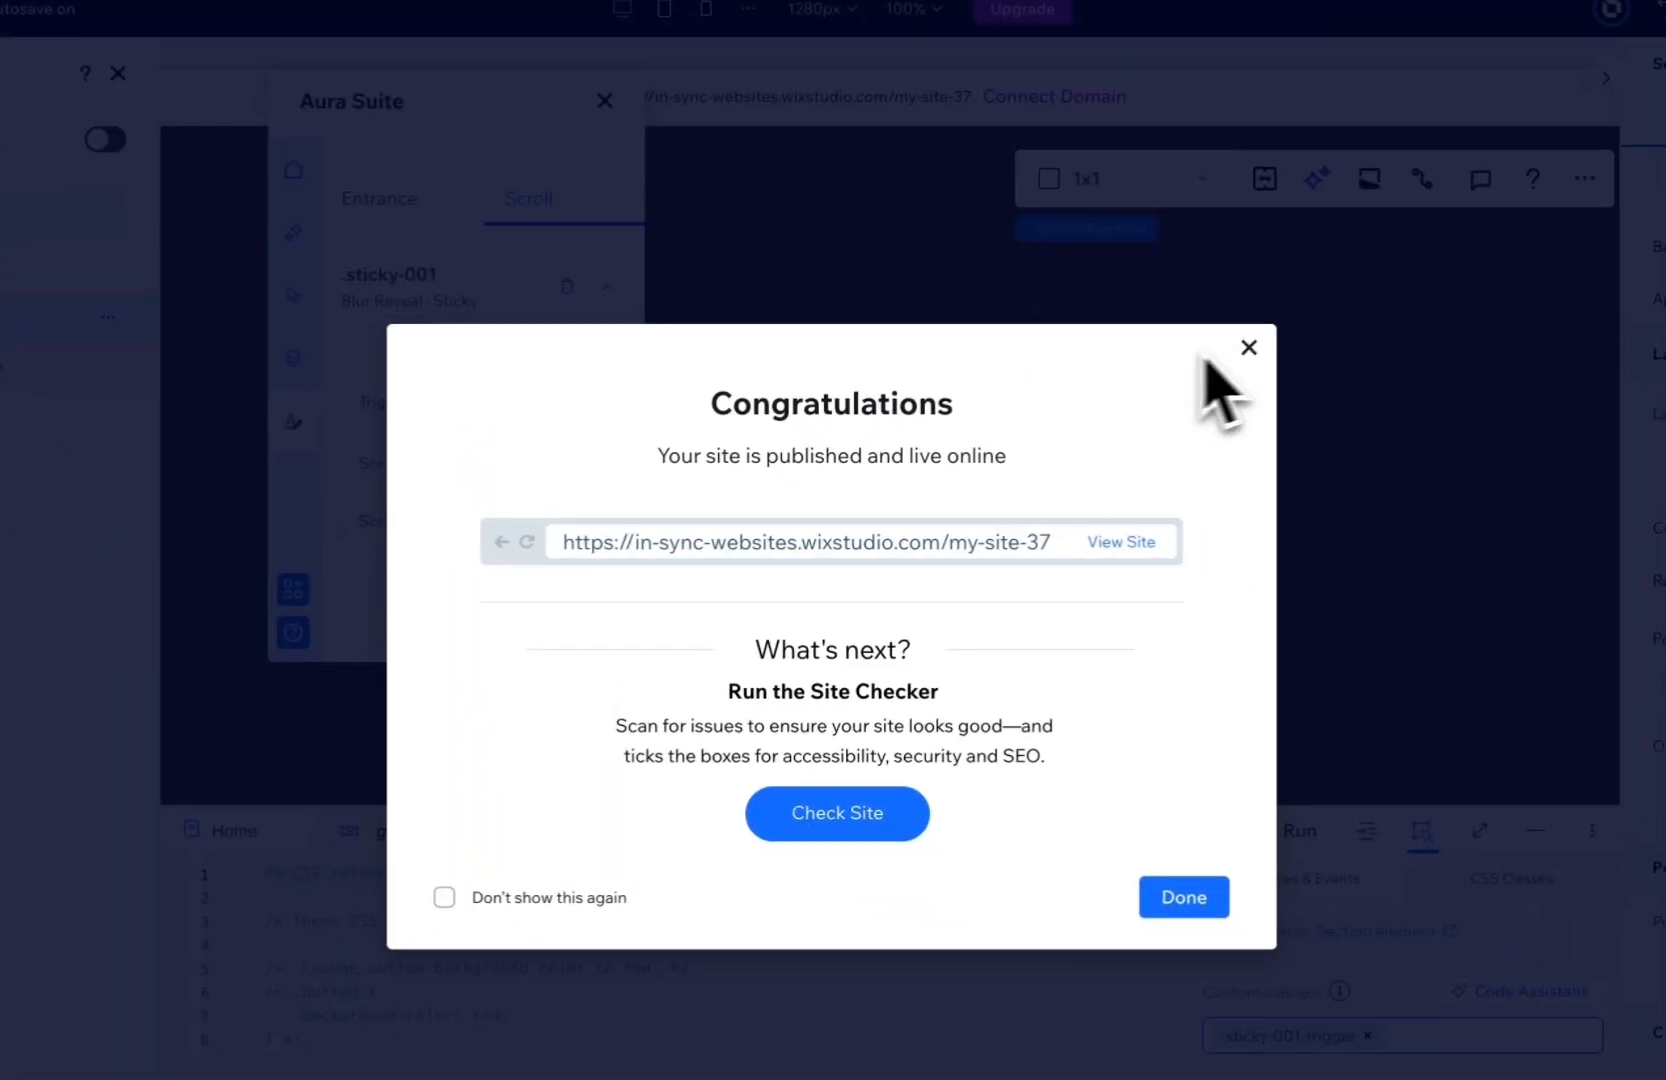
Dismiss the publish confirmation and open the Cursor Effects settings in Aura Suite.
{"action": "left_click", "coordinate": [1319, 391]}
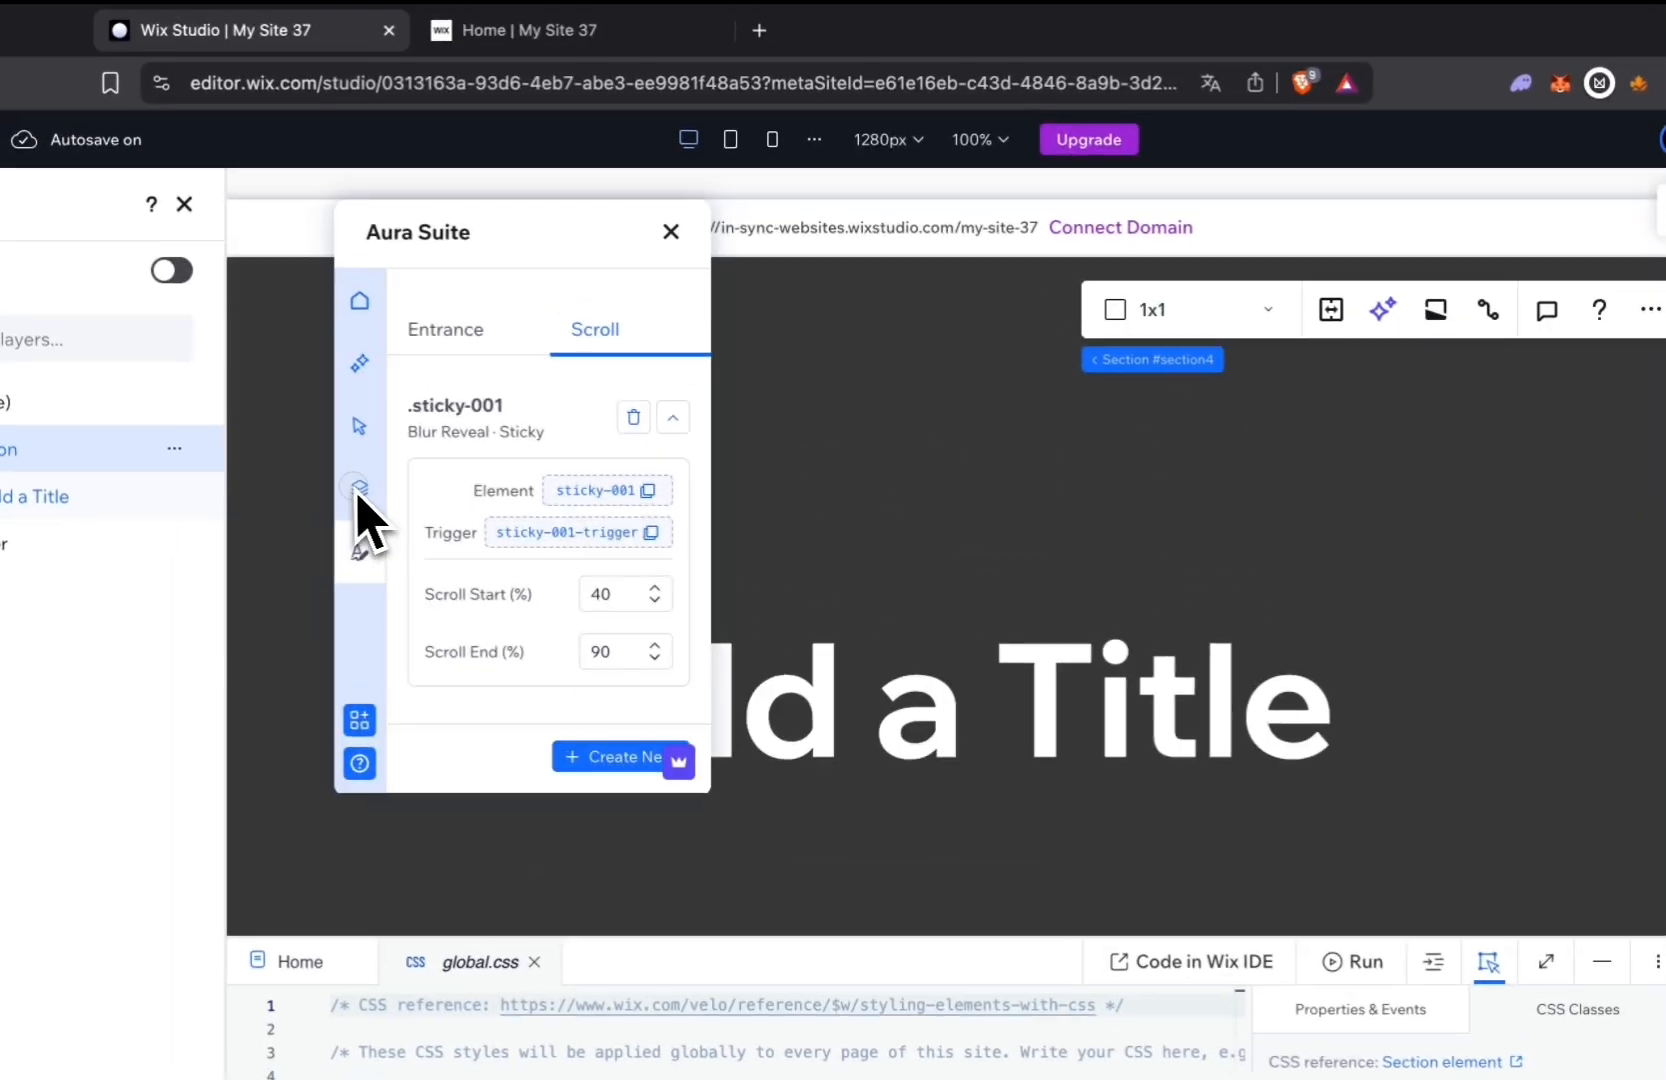
{"action": "left_click", "coordinate": [293, 357]}
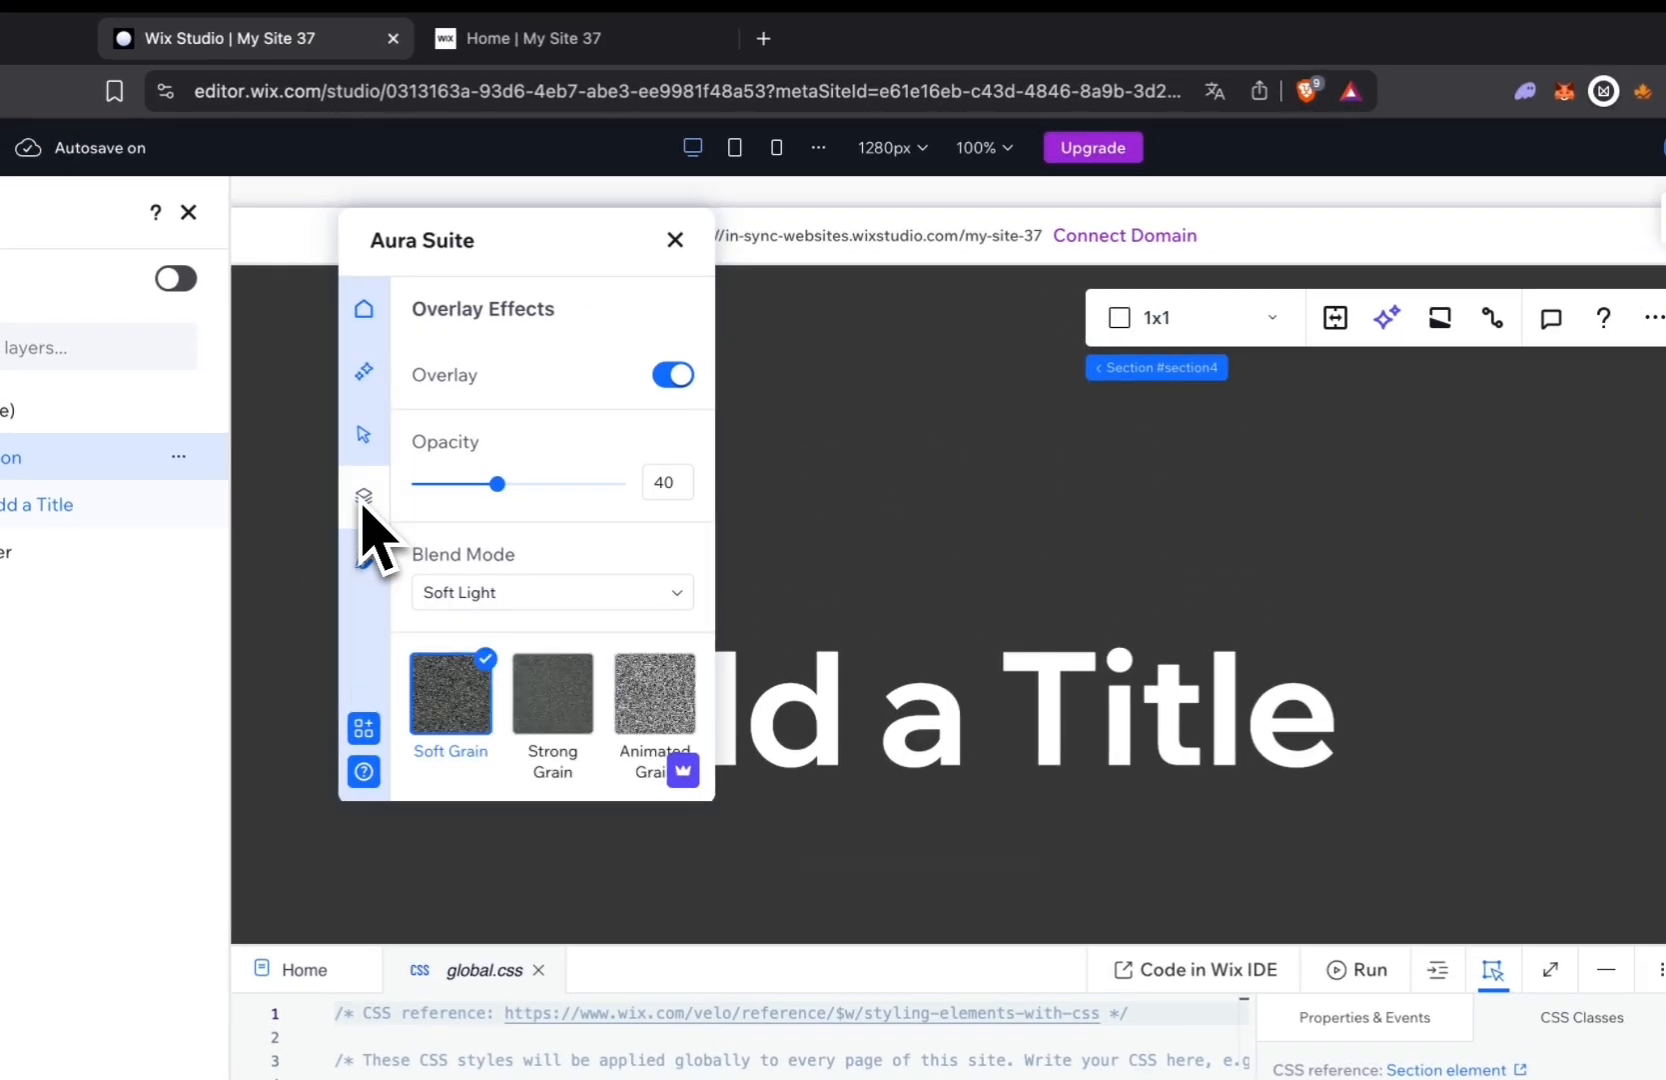
{"action": "left_click", "coordinate": [366, 458]}
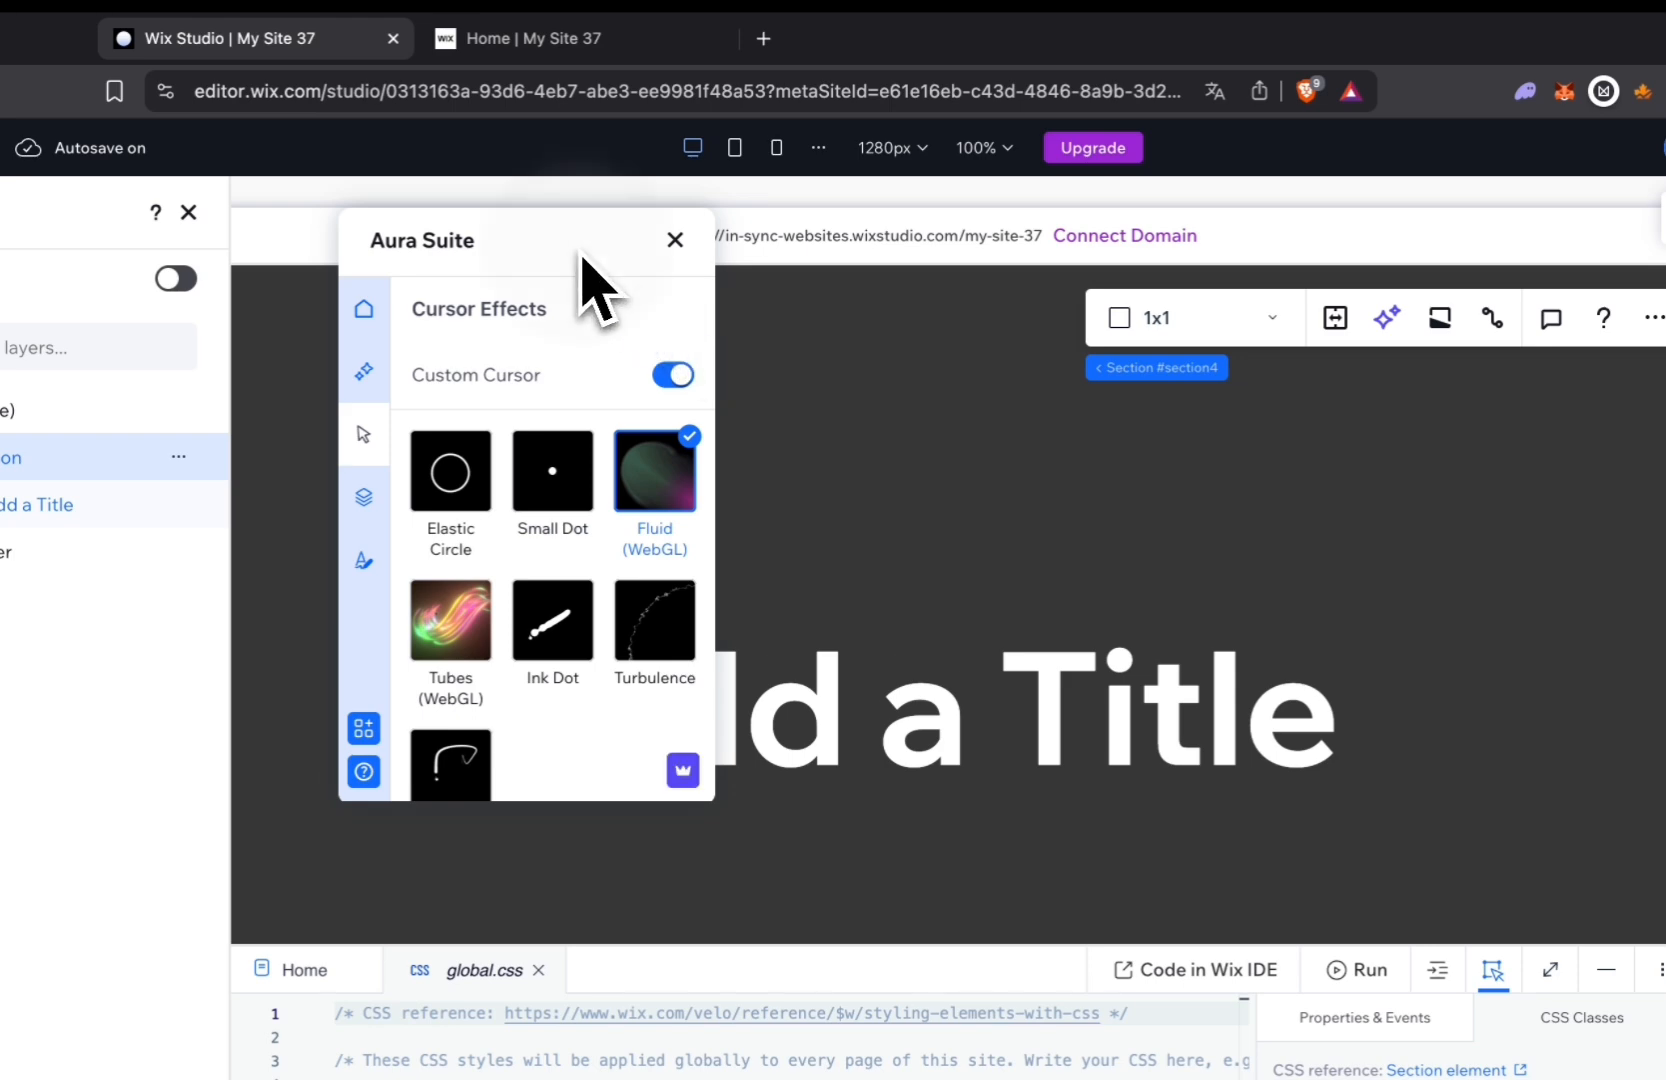
{"action": "left_click_drag", "start_coordinate": [583, 258], "coordinate": [462, 270]}
Set the section's background color opacity to 0% and publish the site.
{"action": "left_click", "coordinate": [934, 467]}
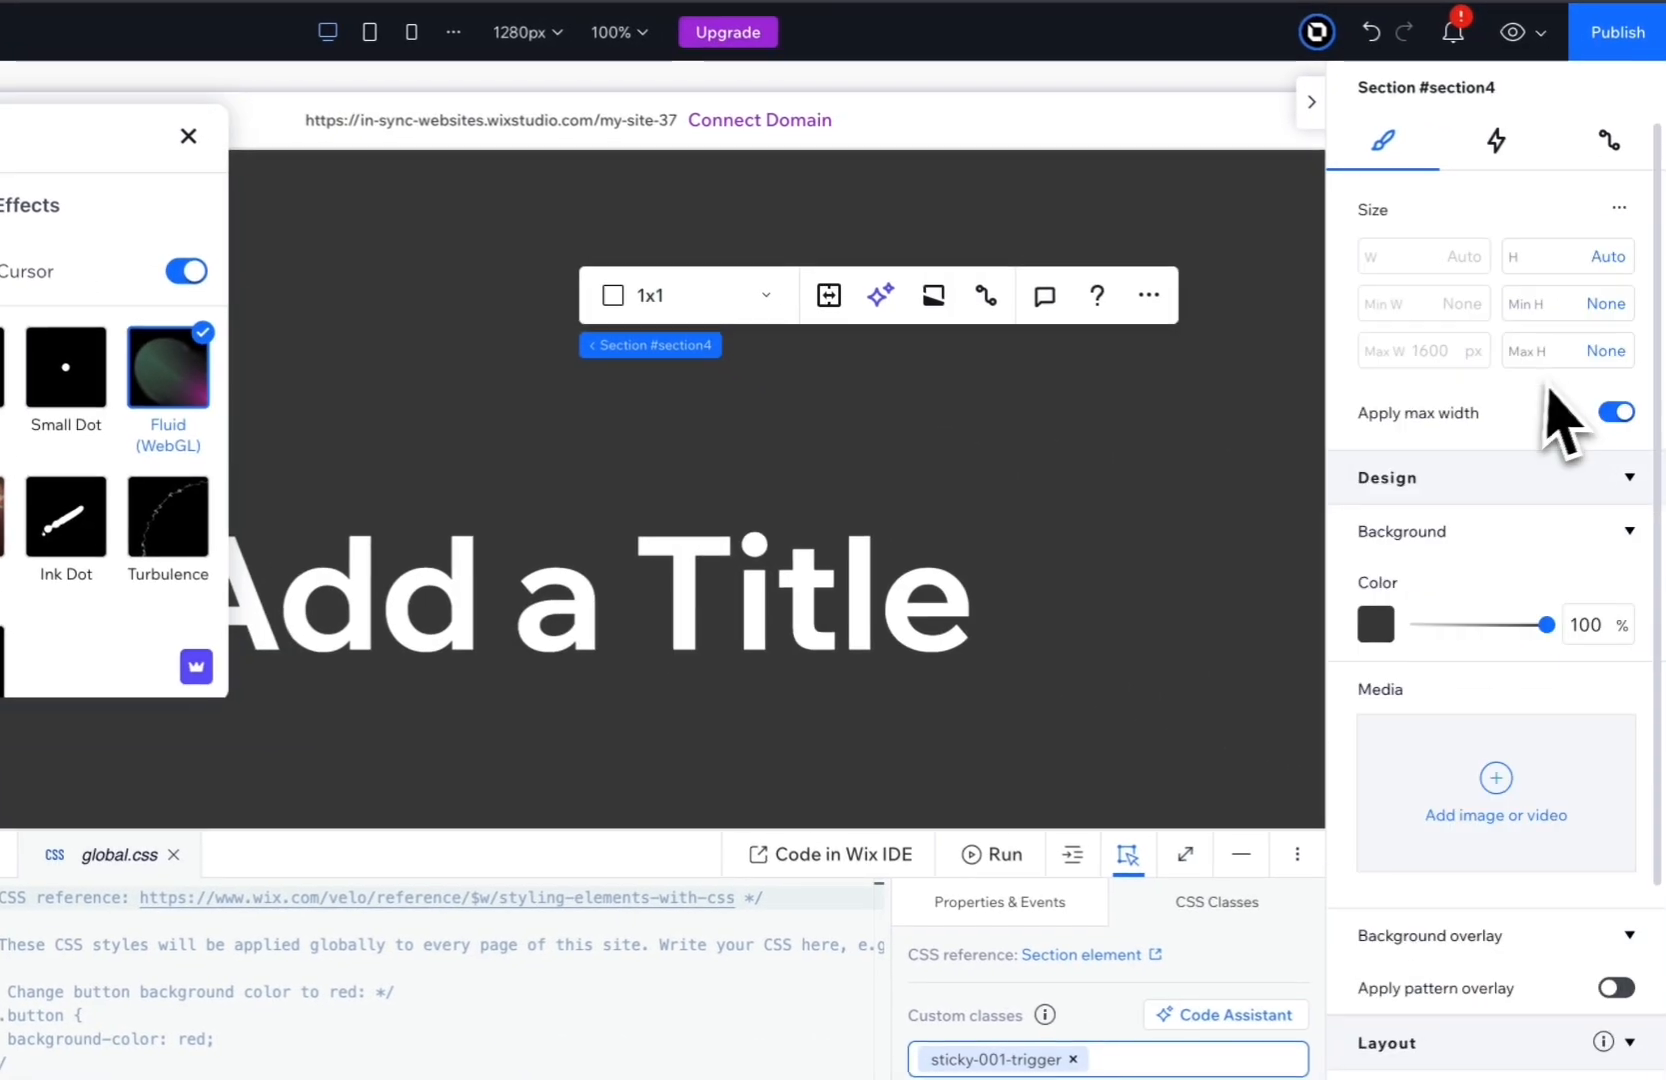
{"action": "mouse_move", "coordinate": [1592, 533]}
{"action": "left_click", "coordinate": [1616, 637]}
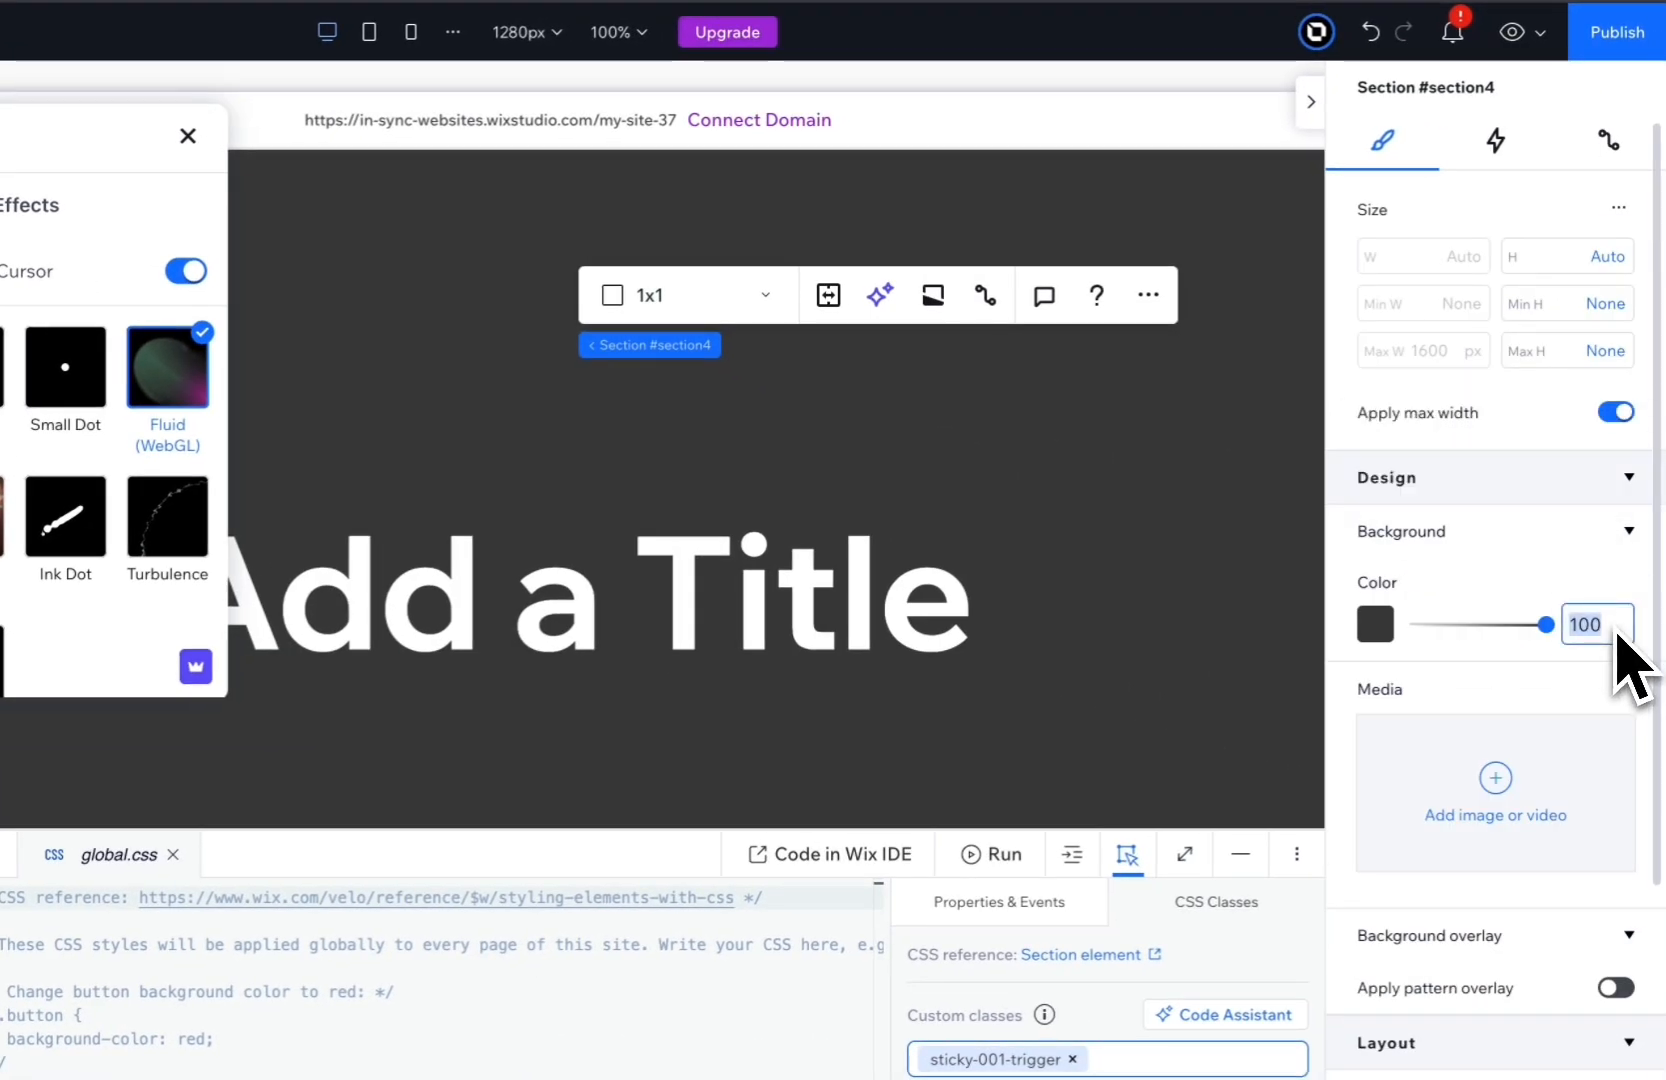
{"action": "type", "text": "0"}
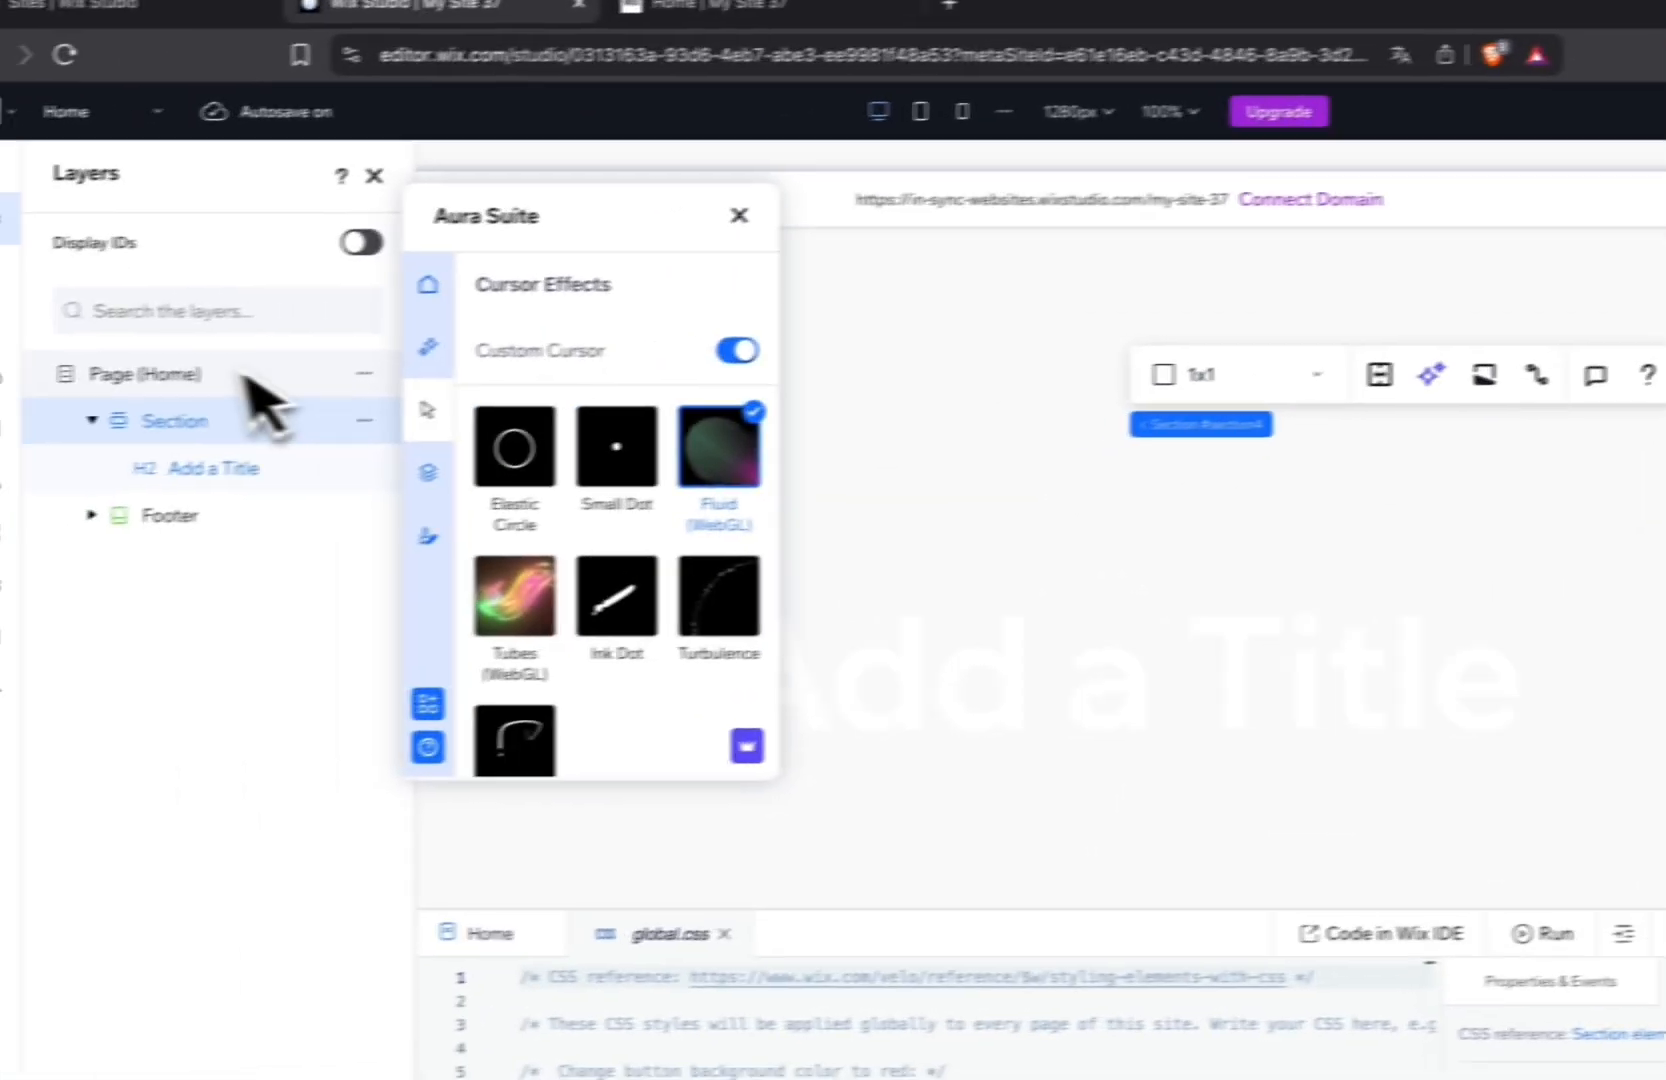
{"action": "left_click", "coordinate": [245, 378]}
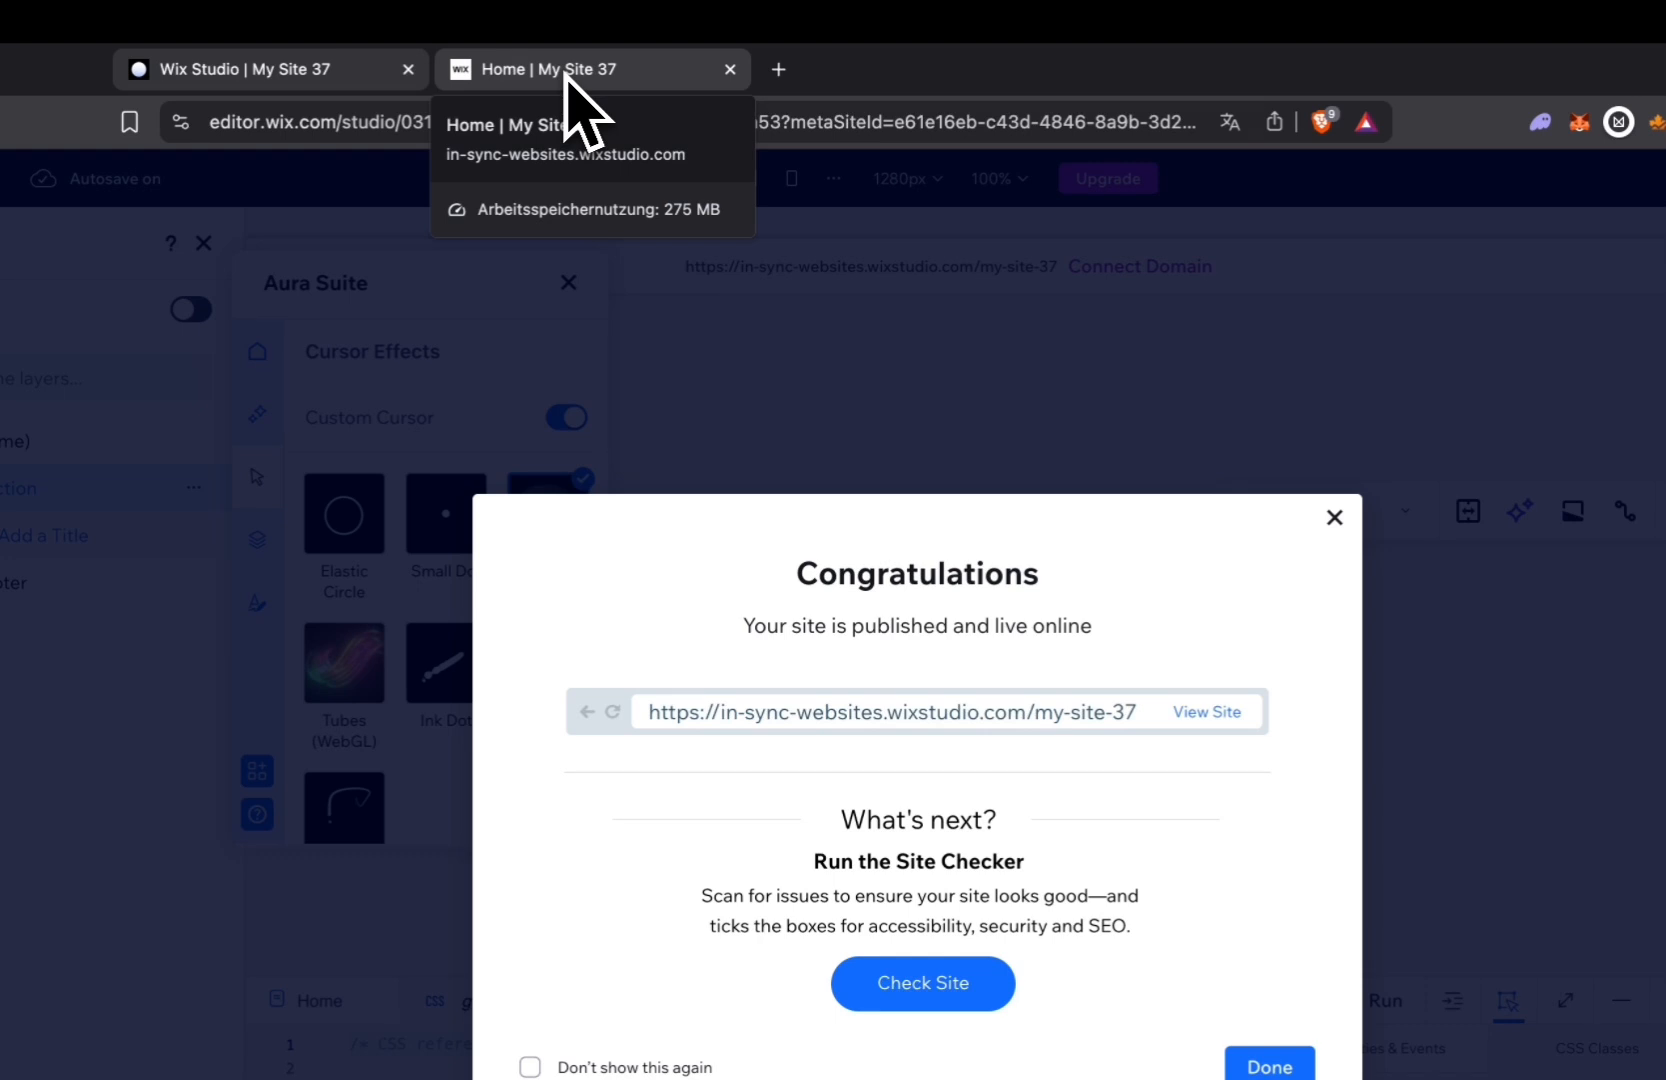
Reload the live site and examine the Fluid (WebGL) cursor effect over the transparent section.
{"action": "left_click", "coordinate": [610, 70]}
{"action": "left_click", "coordinate": [104, 120]}
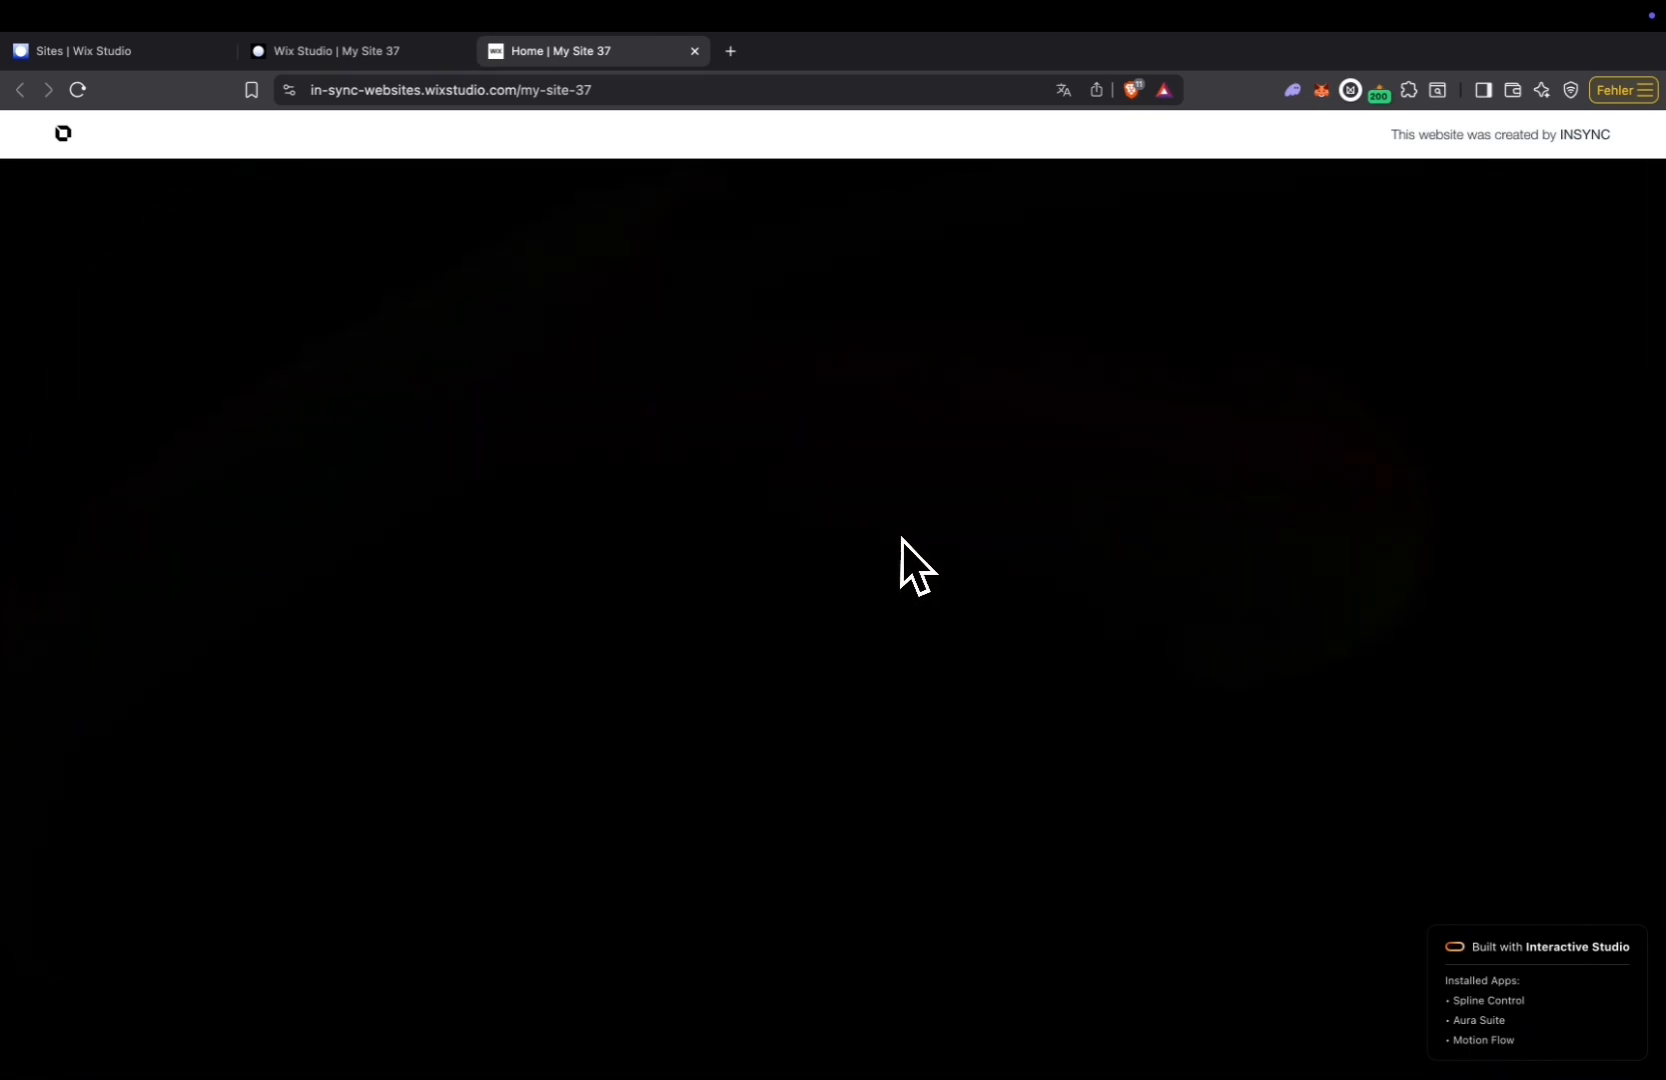
Return to the editor, switch the custom cursor to Tubes (WebGL) and publish the site.
{"action": "left_click", "coordinate": [380, 52]}
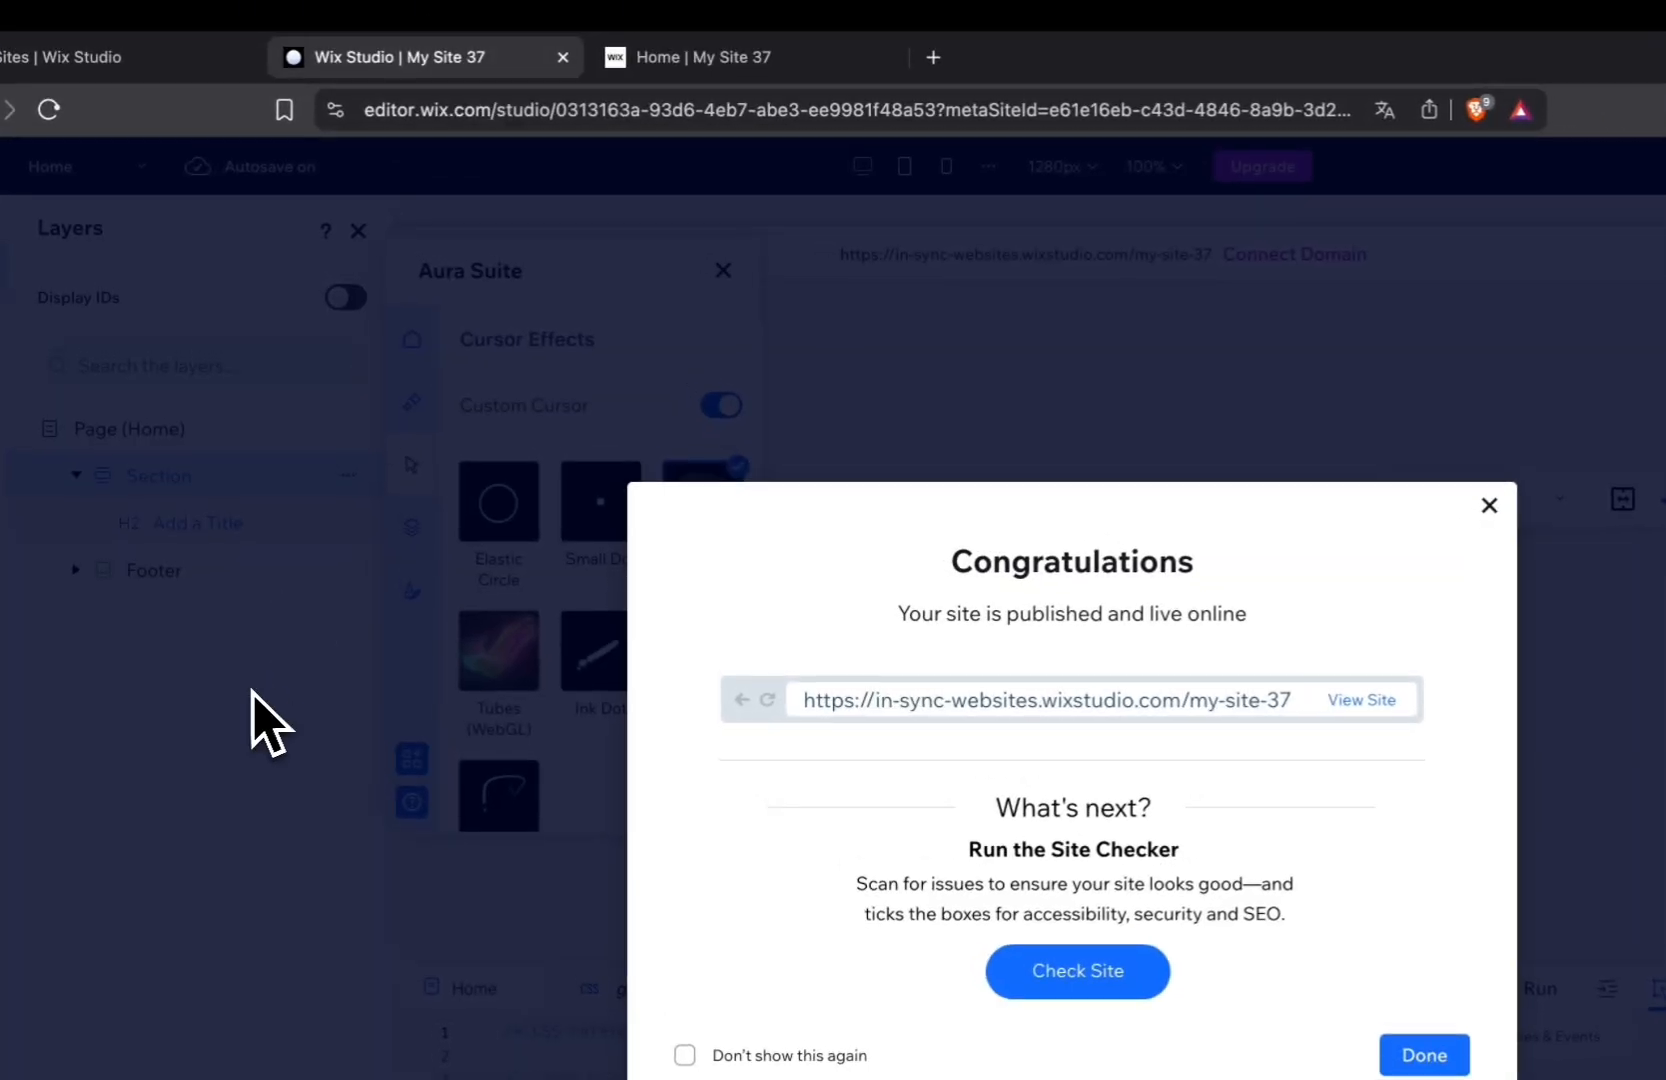
{"action": "left_click", "coordinate": [253, 700]}
{"action": "left_click", "coordinate": [500, 652]}
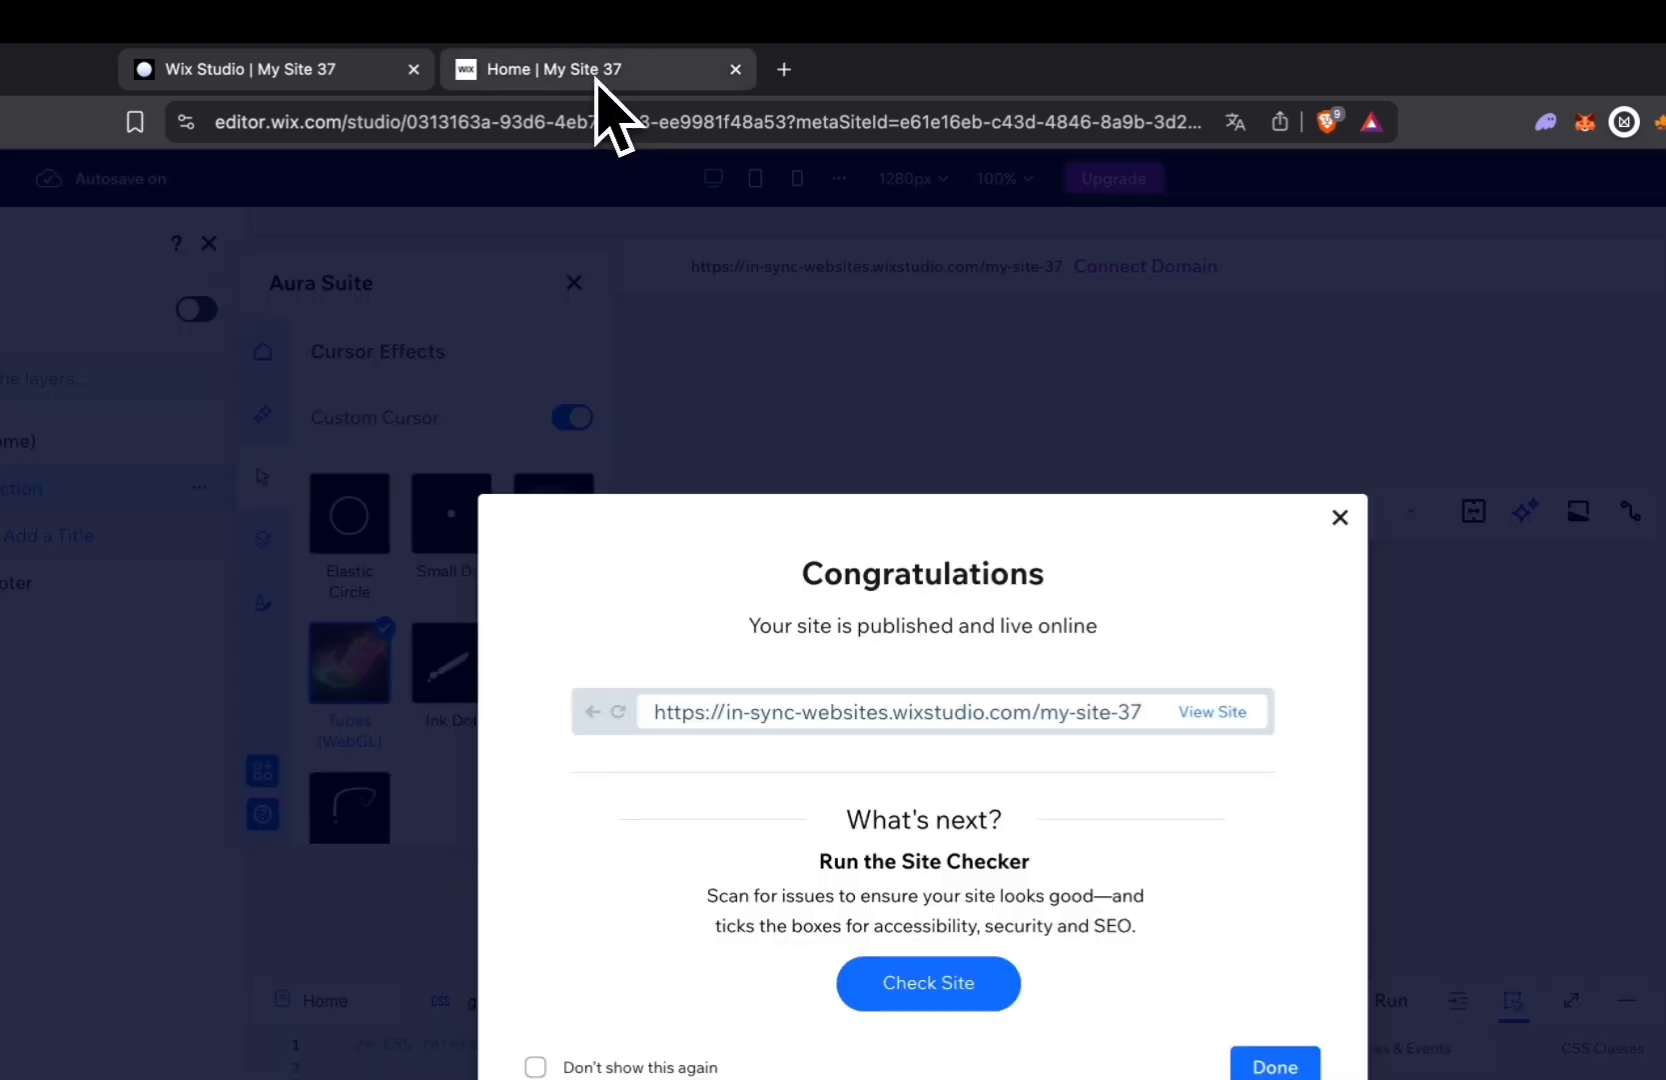
Reload the live site and examine the Tubes (WebGL) cursor effect.
{"action": "left_click", "coordinate": [597, 80]}
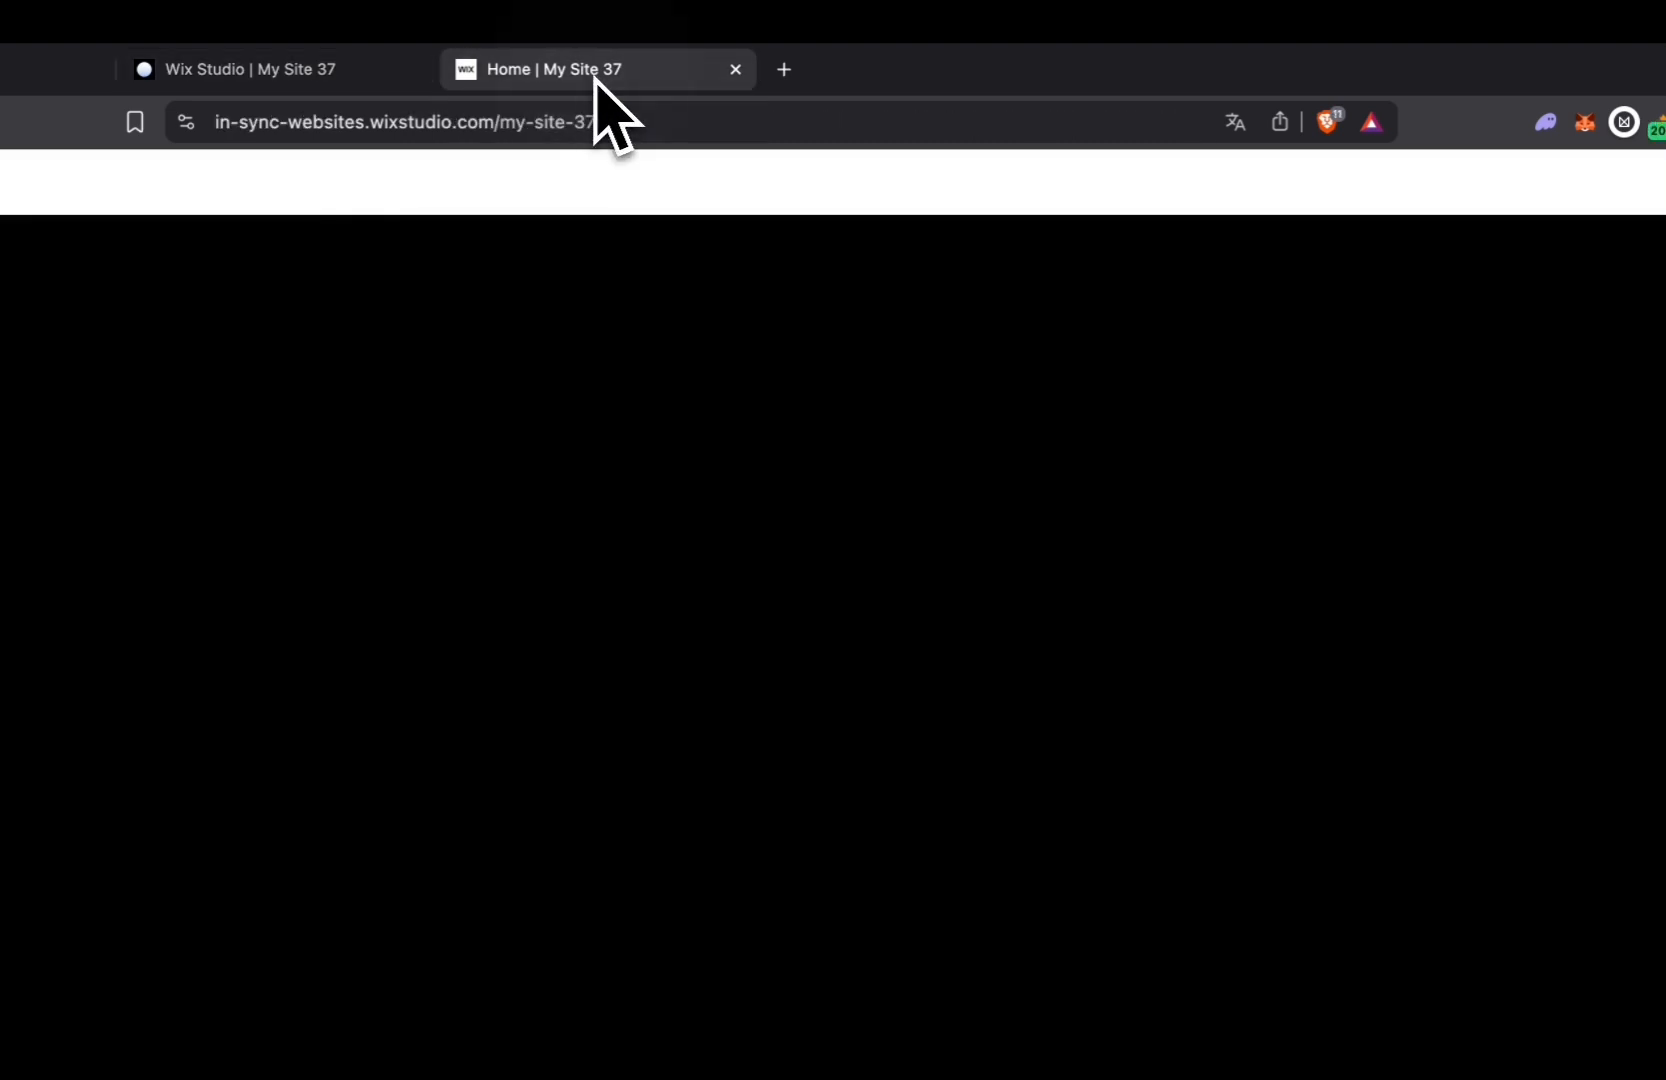
{"action": "left_click", "coordinate": [106, 122]}
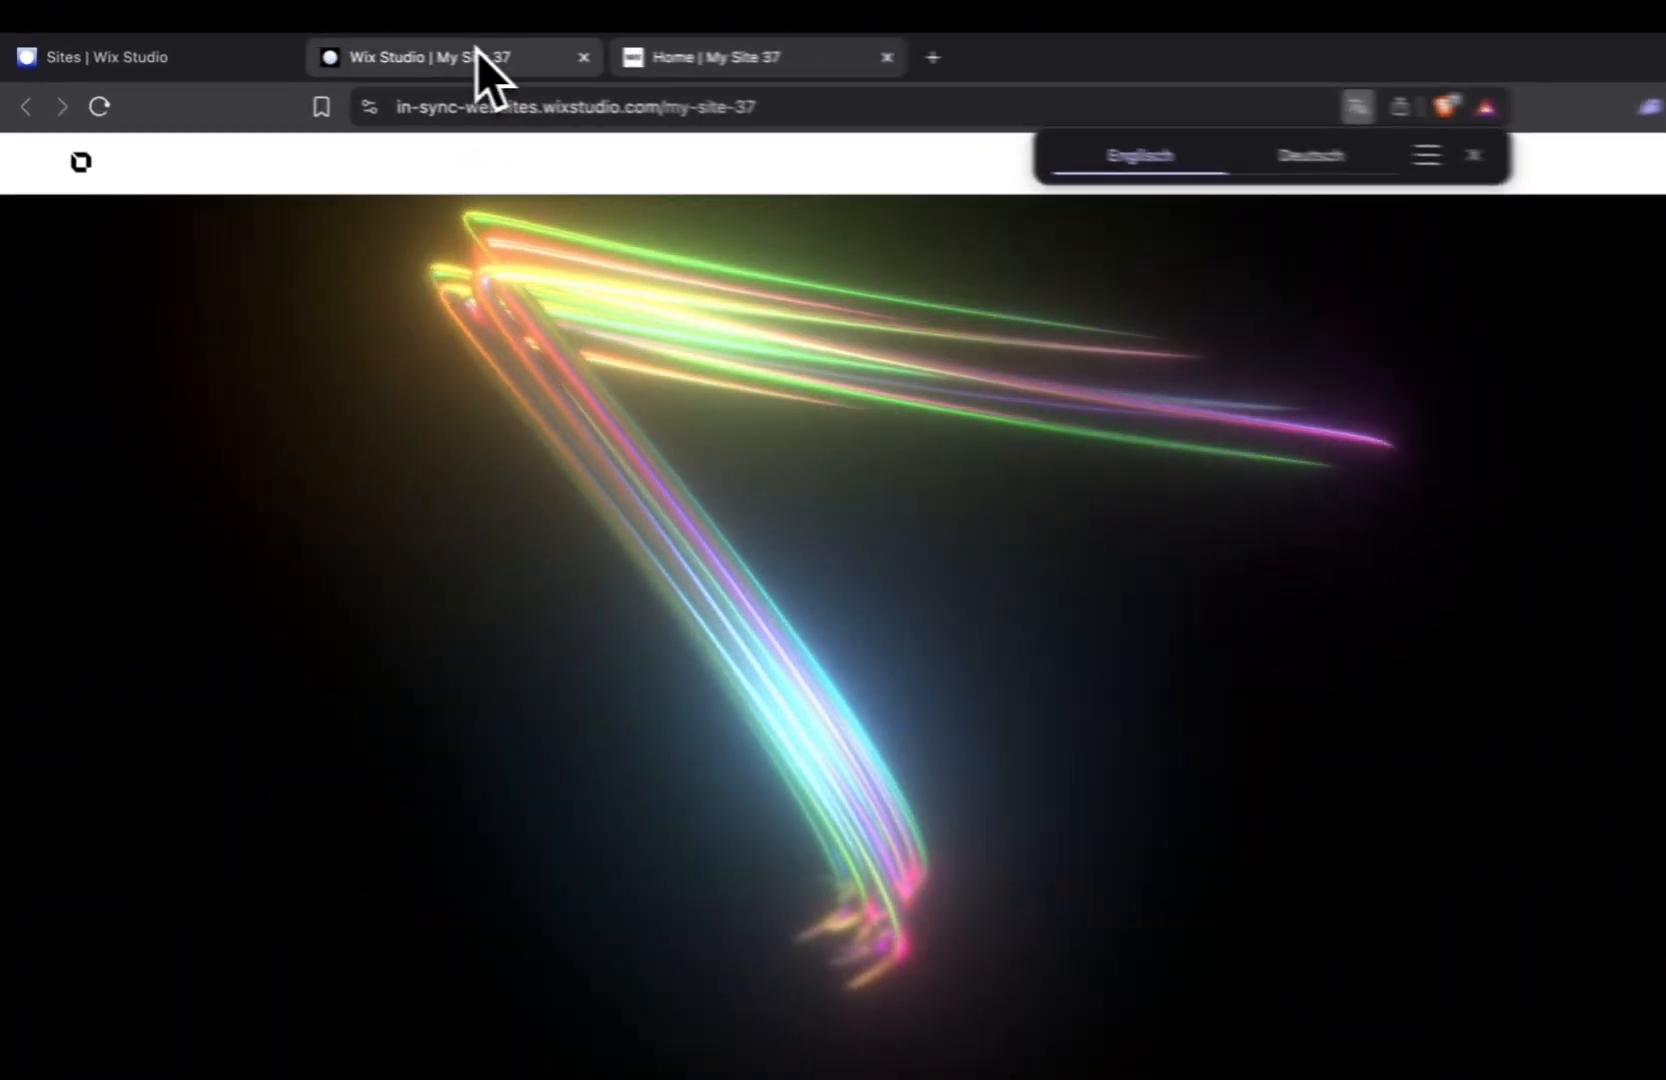
In the editor, choose the Small Dot custom cursor and set the section's background color opacity to 100%.
{"action": "left_click", "coordinate": [376, 50]}
{"action": "left_click", "coordinate": [613, 500]}
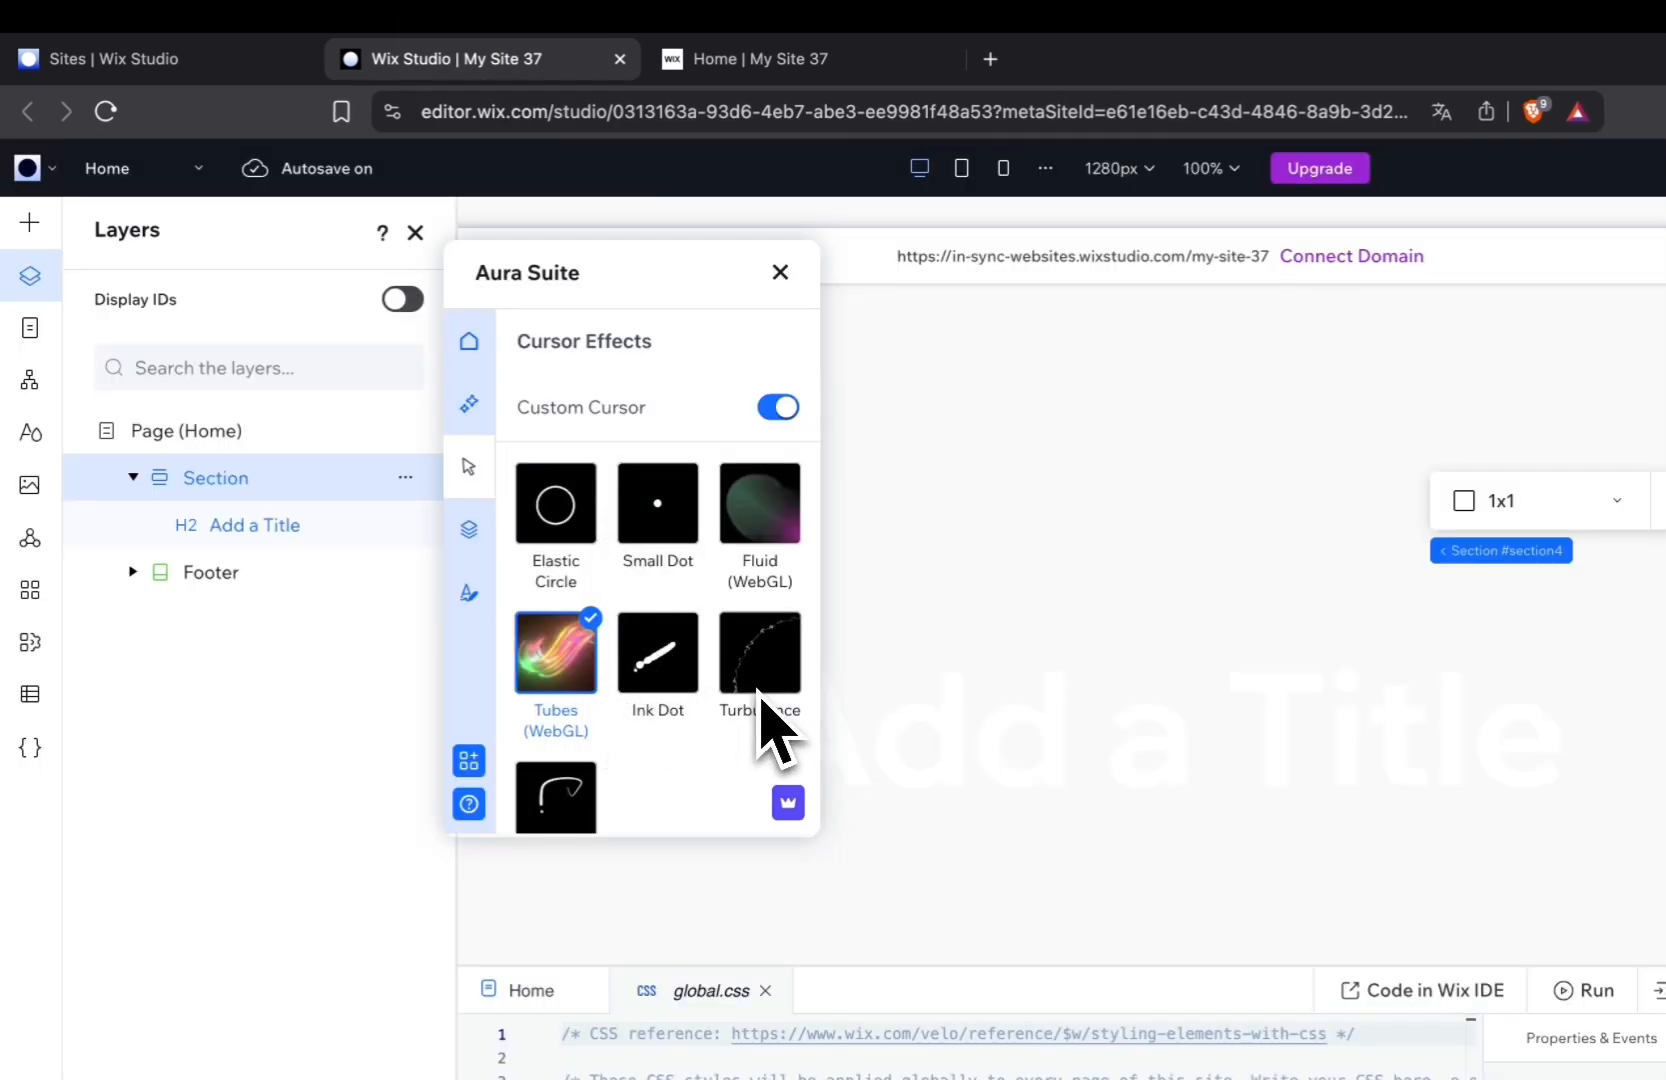
{"action": "left_click", "coordinate": [656, 506]}
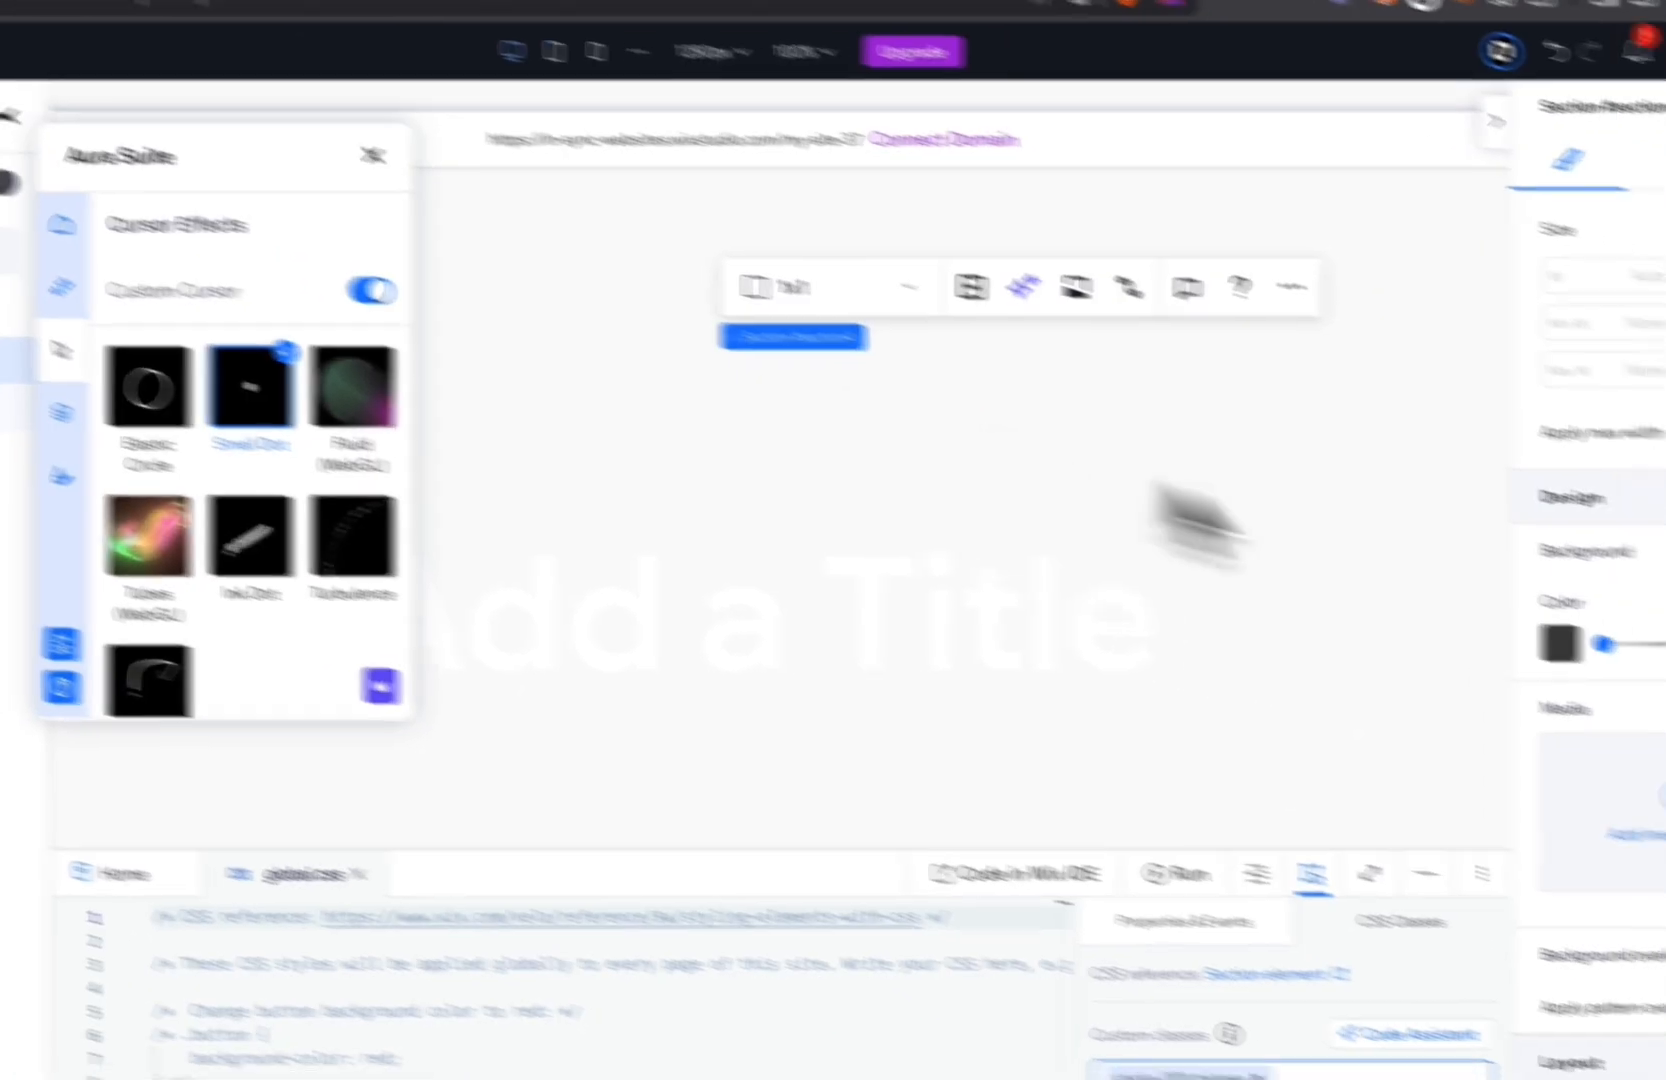
{"action": "type", "text": "100"}
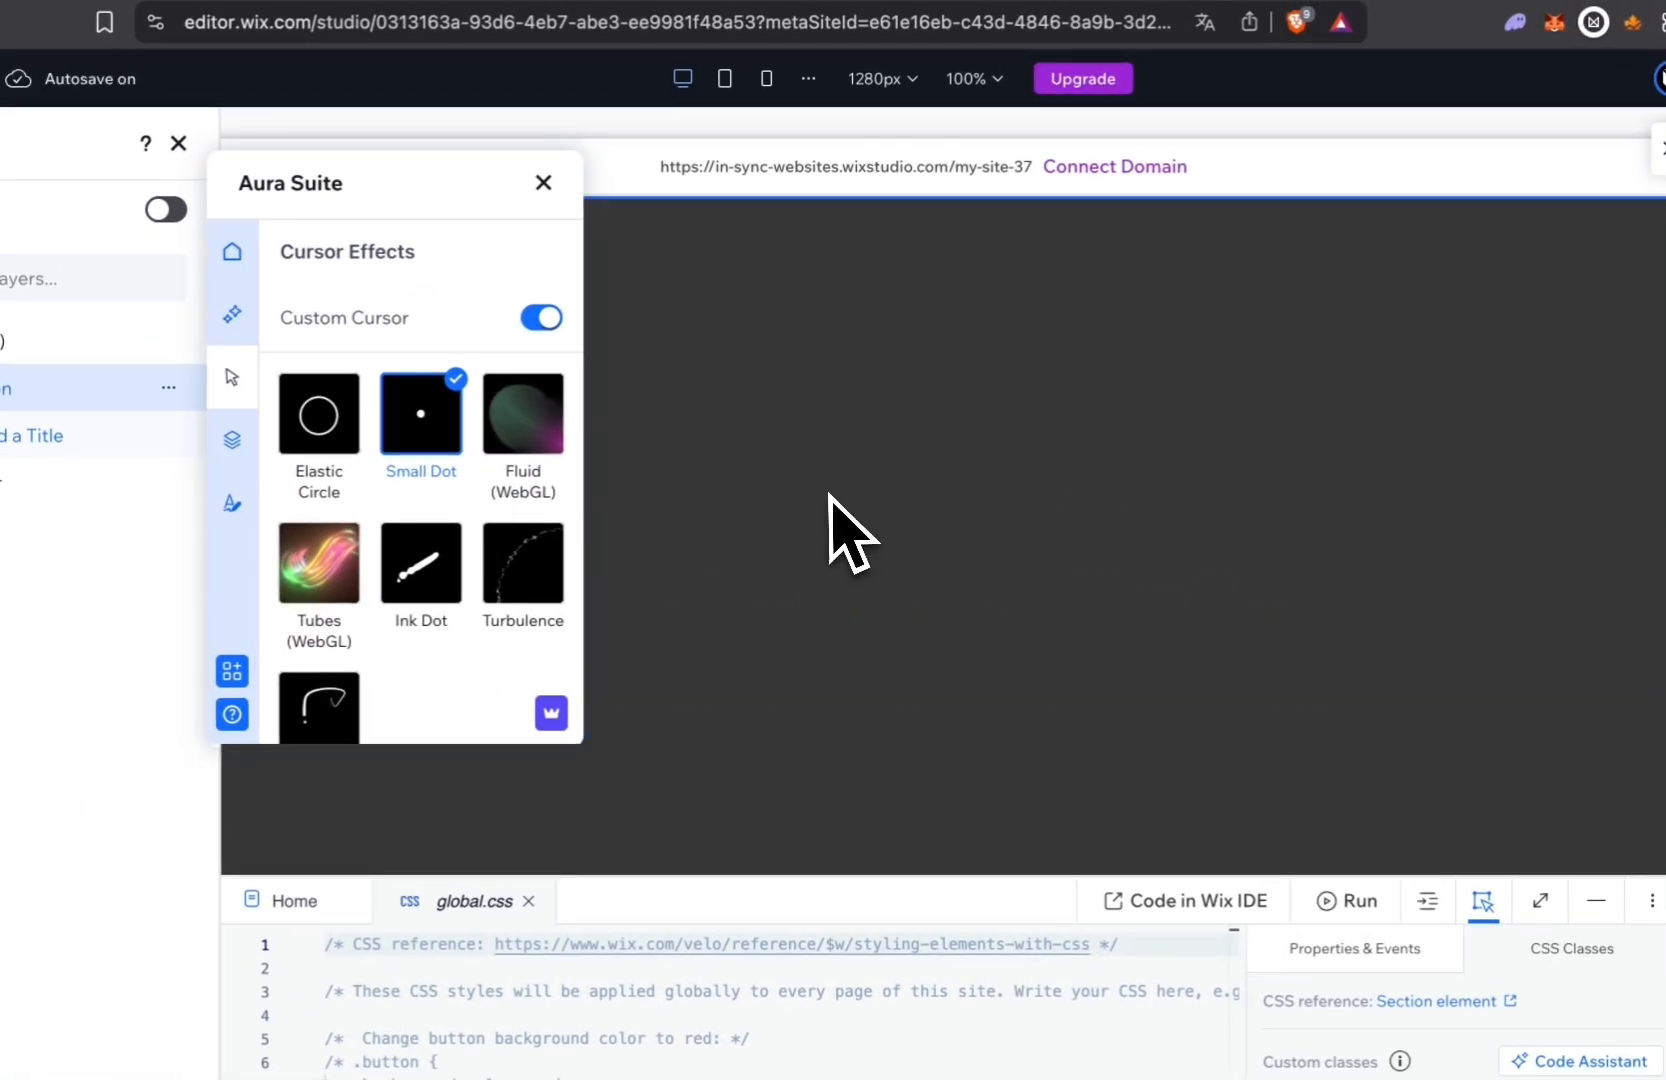
Add a button to the section, centred horizontally, and publish the site.
{"action": "left_click", "coordinate": [825, 500]}
{"action": "left_click", "coordinate": [28, 205]}
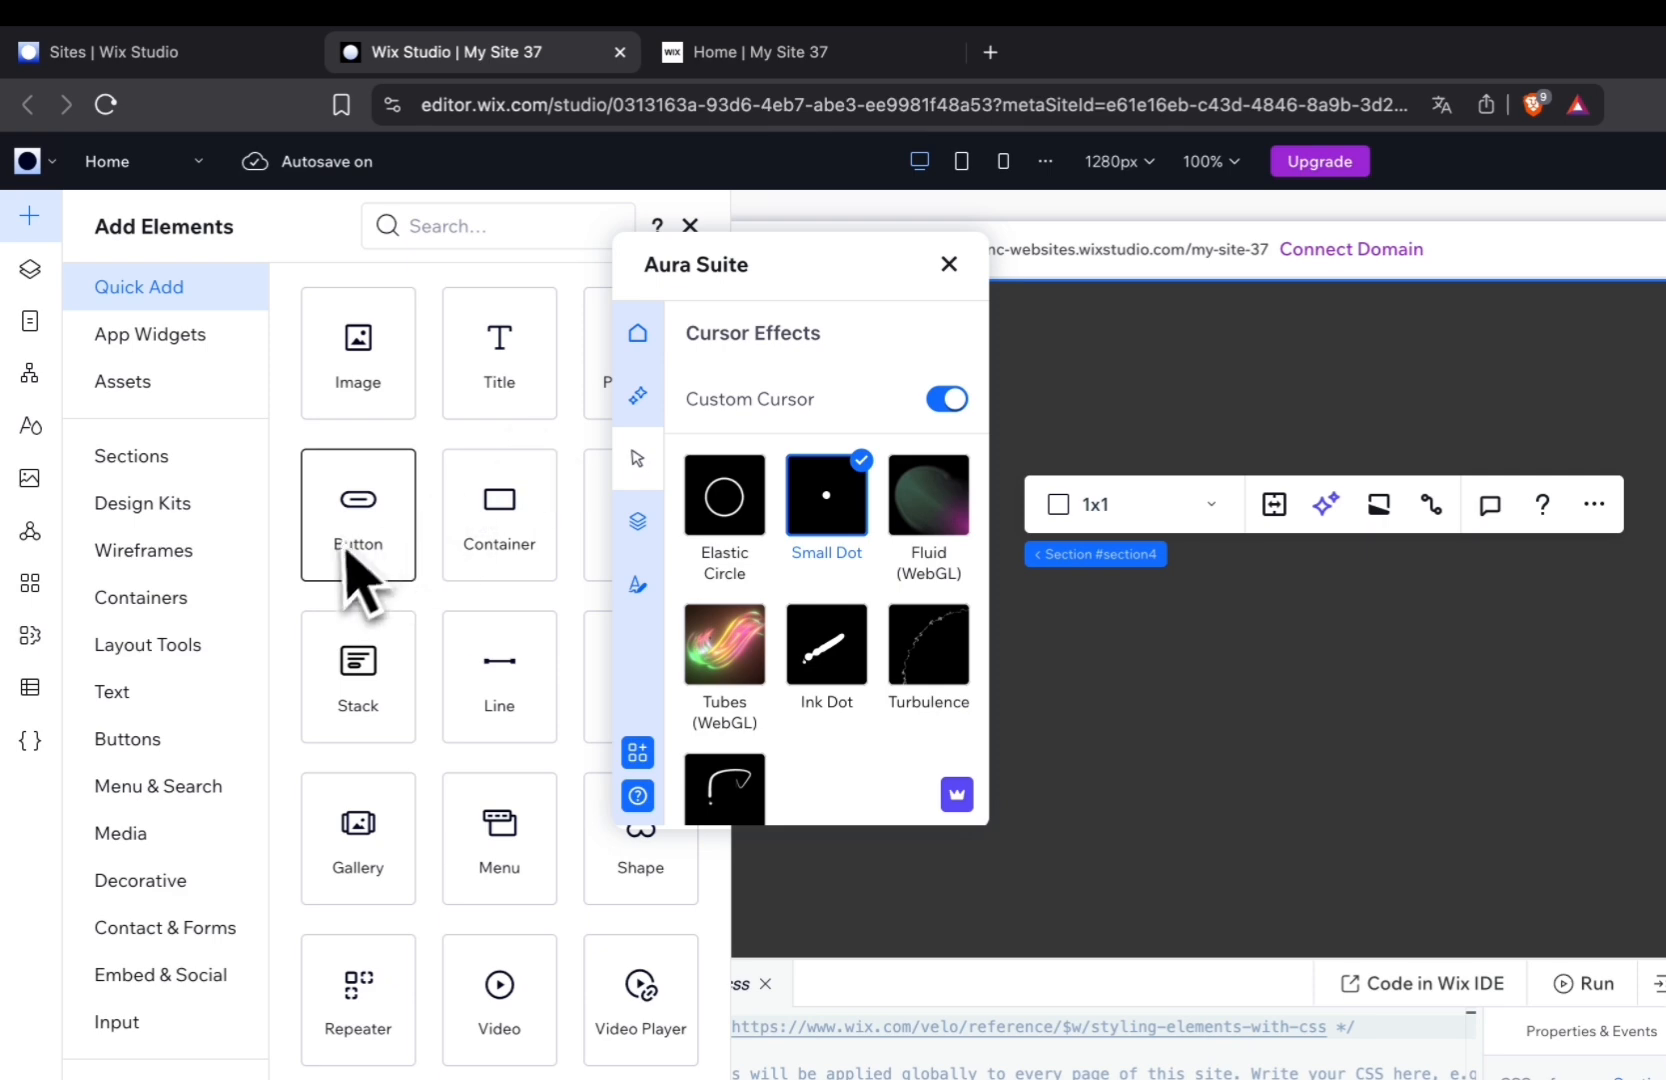
{"action": "left_click_drag", "start_coordinate": [346, 550], "coordinate": [1165, 706]}
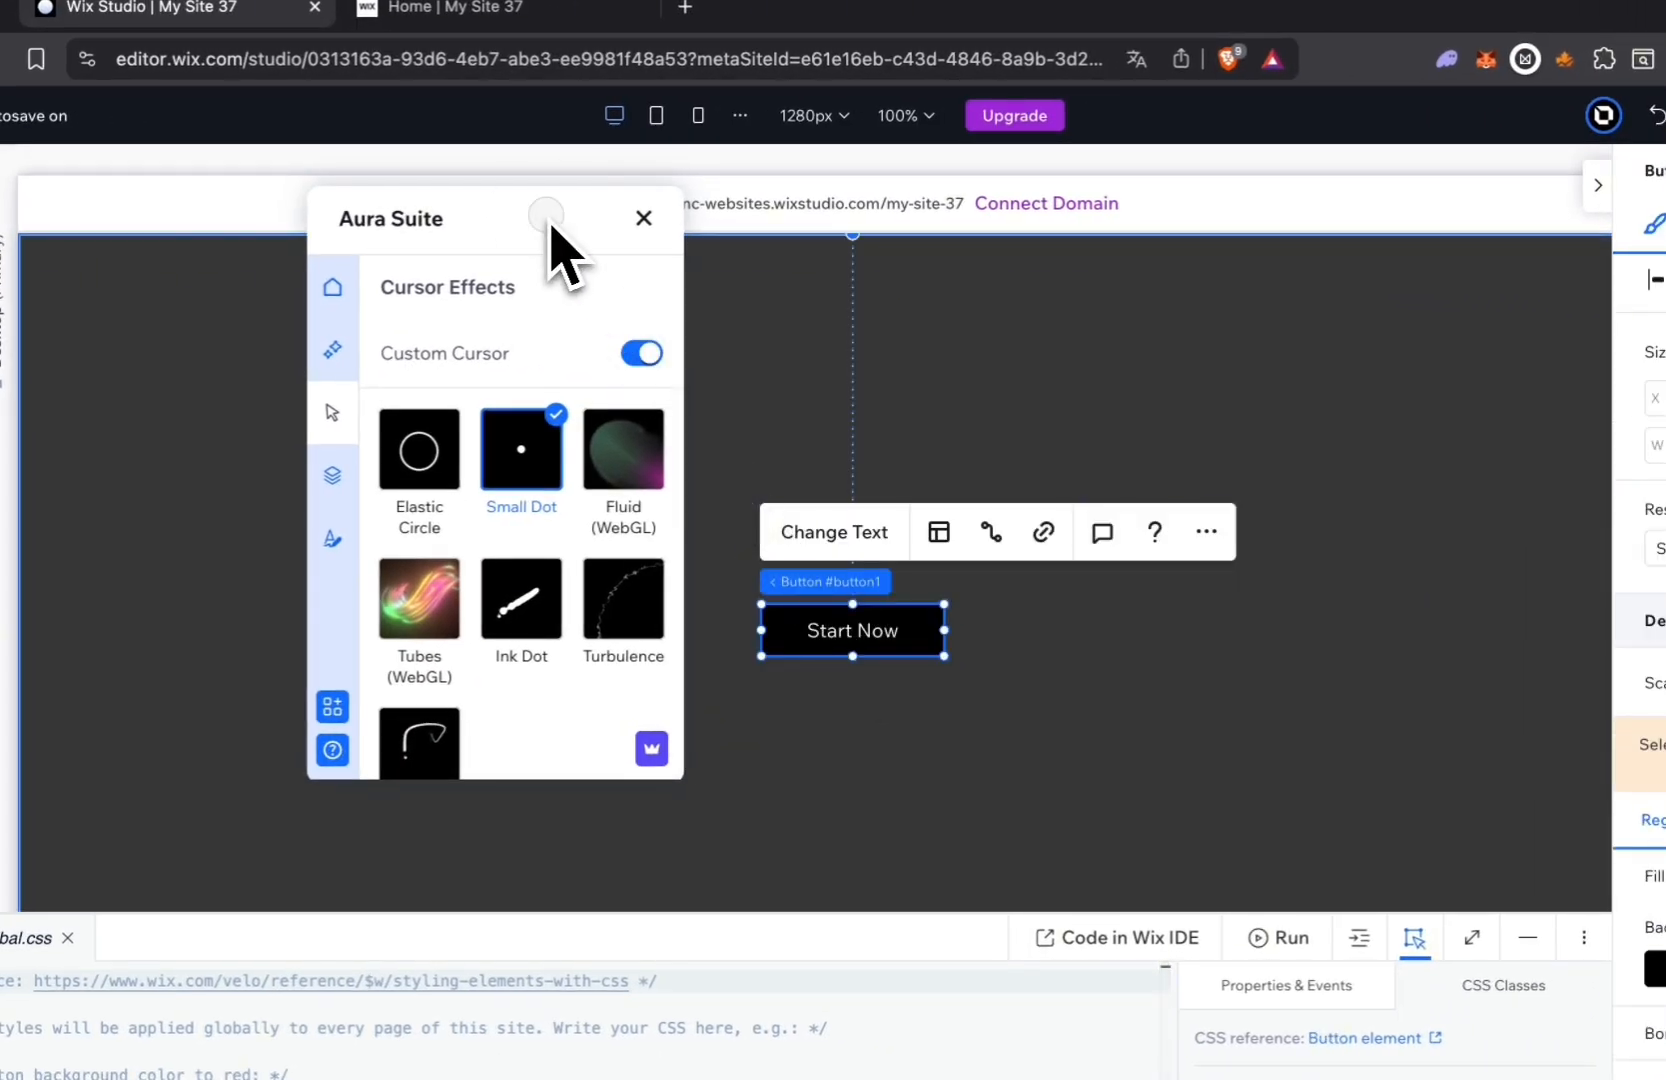
{"action": "left_click_drag", "start_coordinate": [548, 215], "coordinate": [331, 217]}
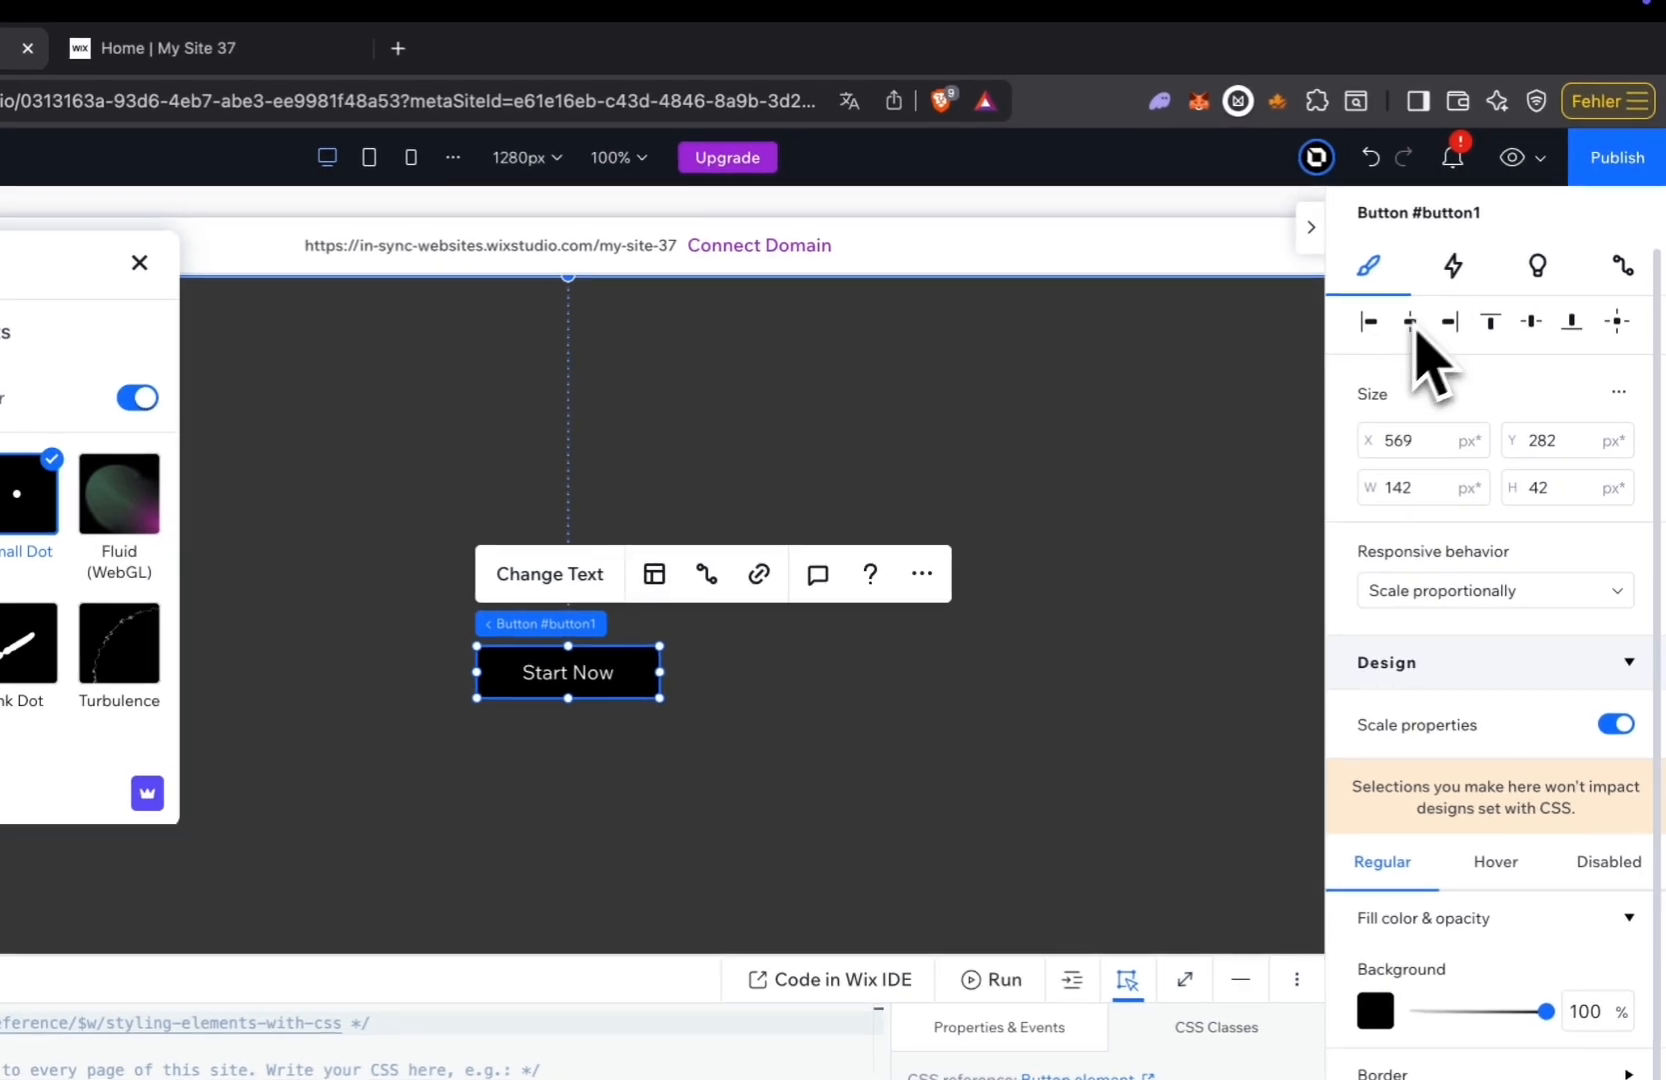
{"action": "left_click", "coordinate": [1052, 446]}
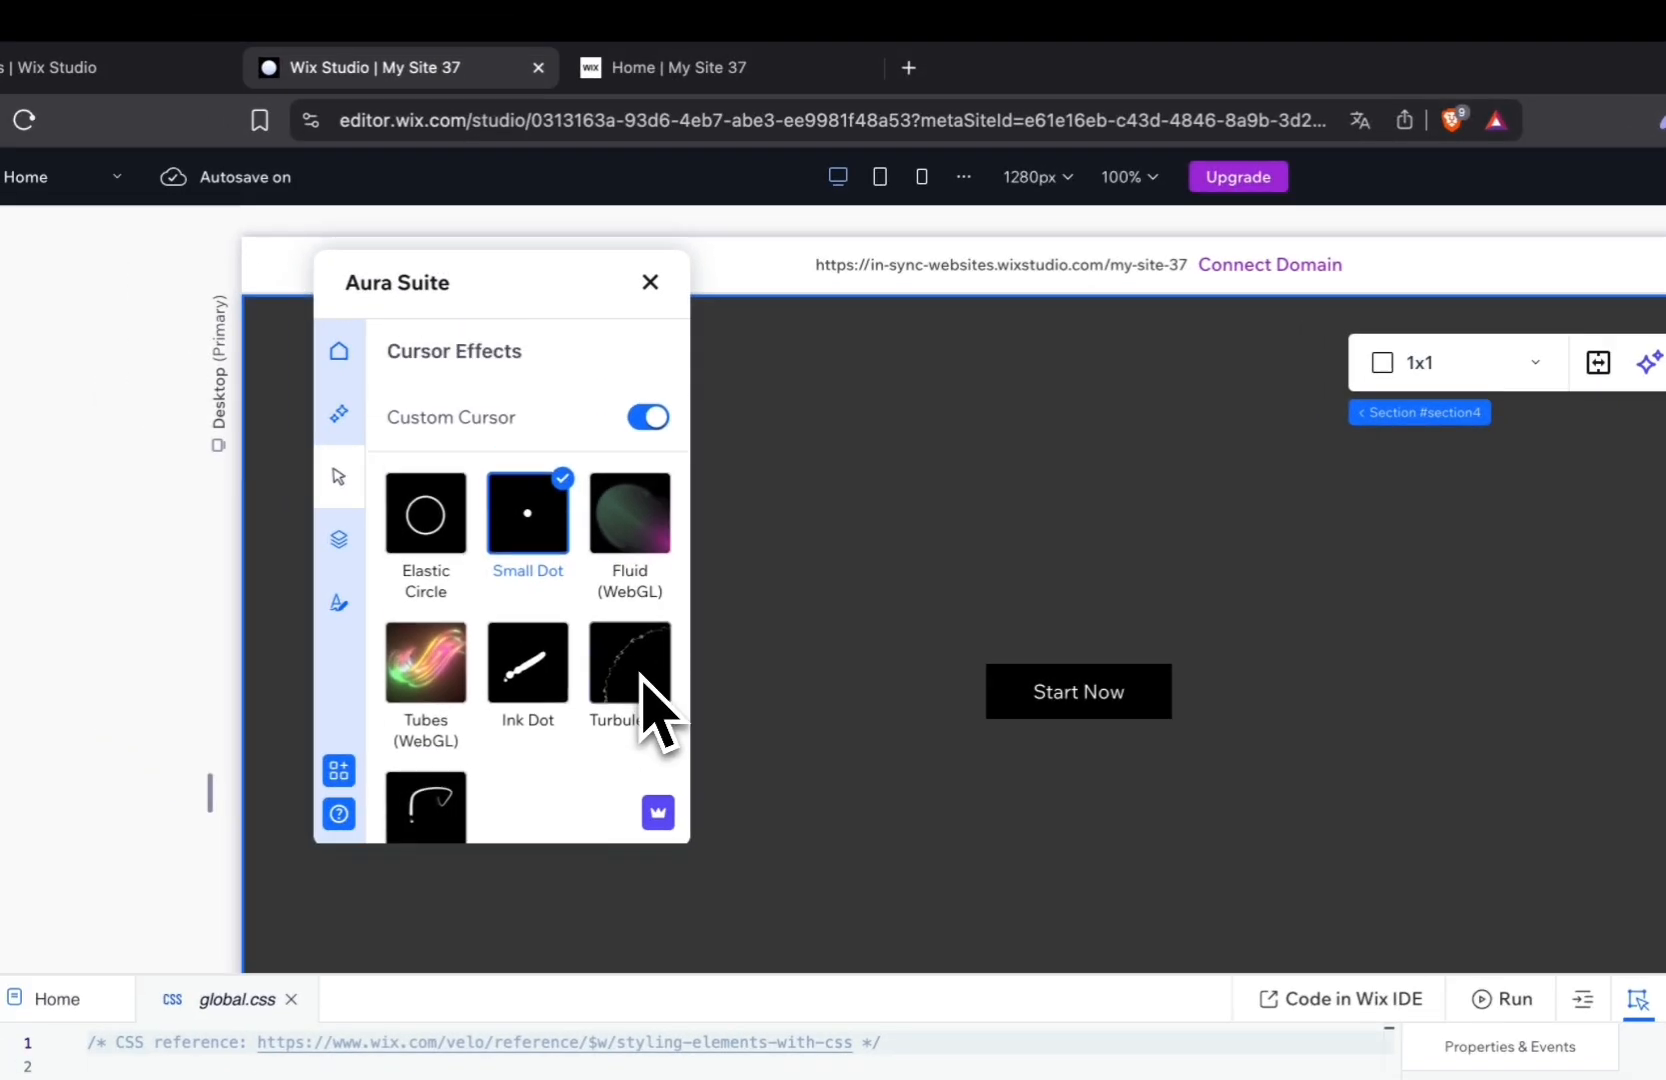
Reload the live site and check the custom cursor over the section and the Start Now button.
{"action": "left_click", "coordinate": [590, 22]}
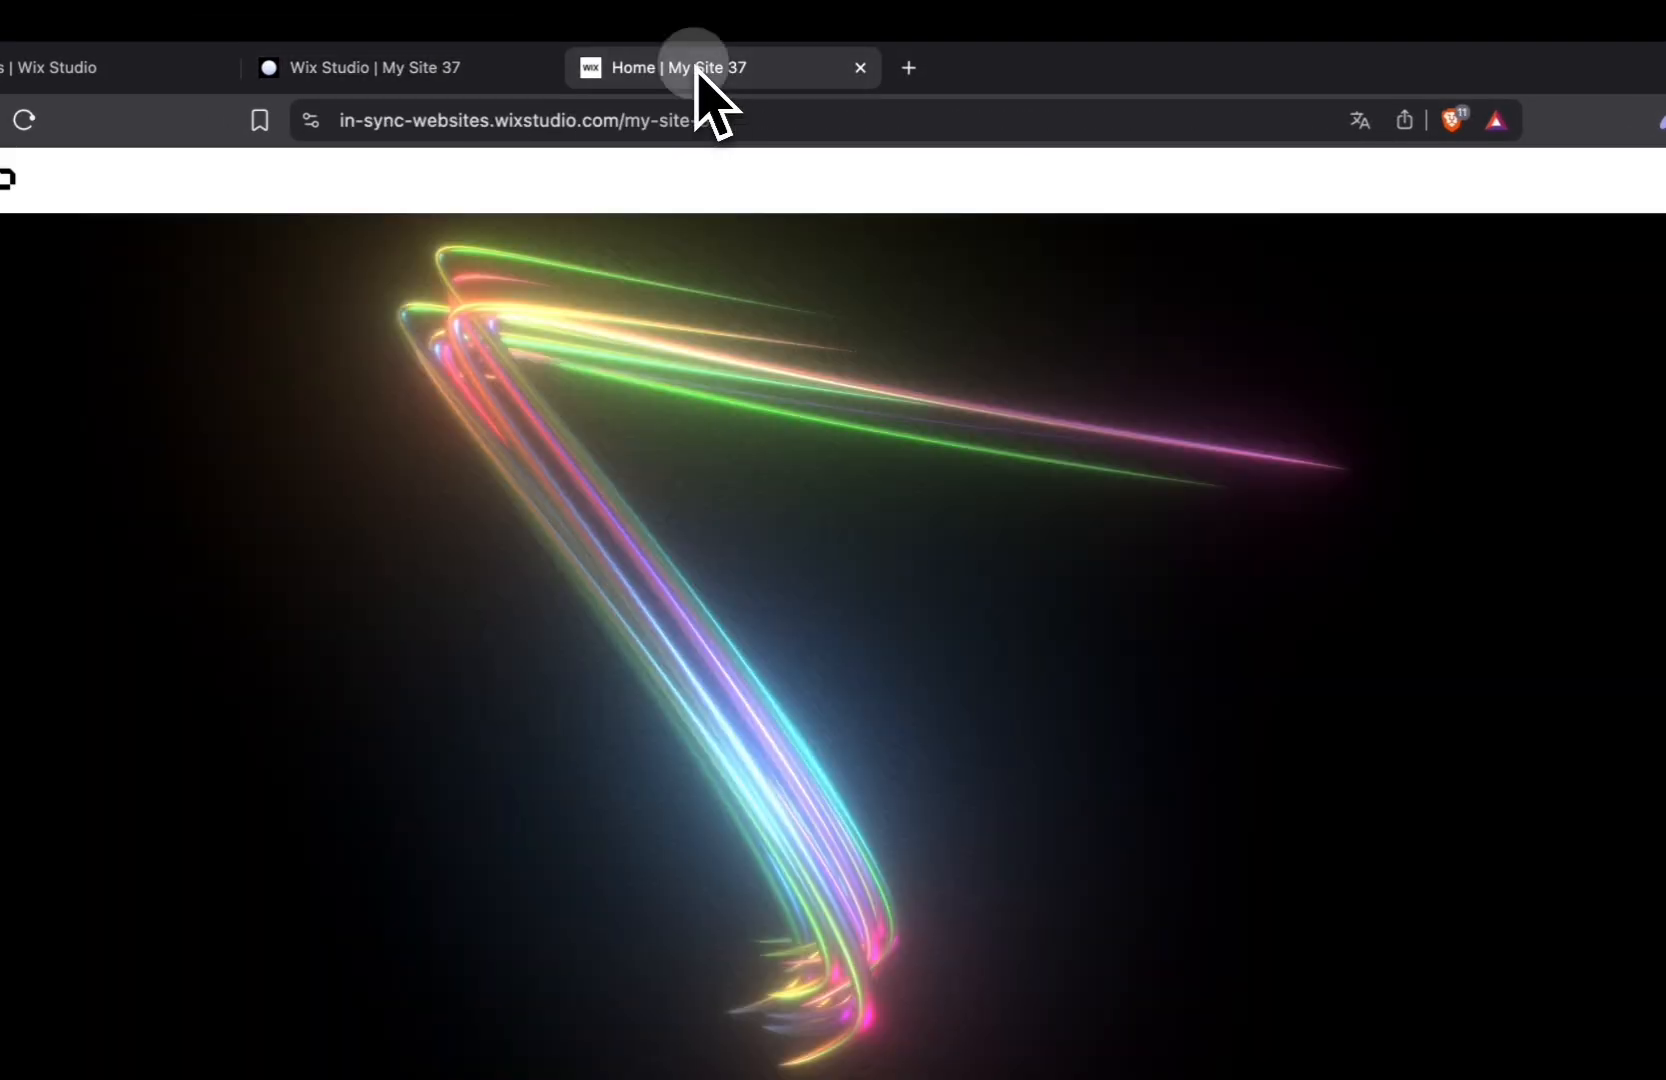
{"action": "left_click", "coordinate": [24, 120]}
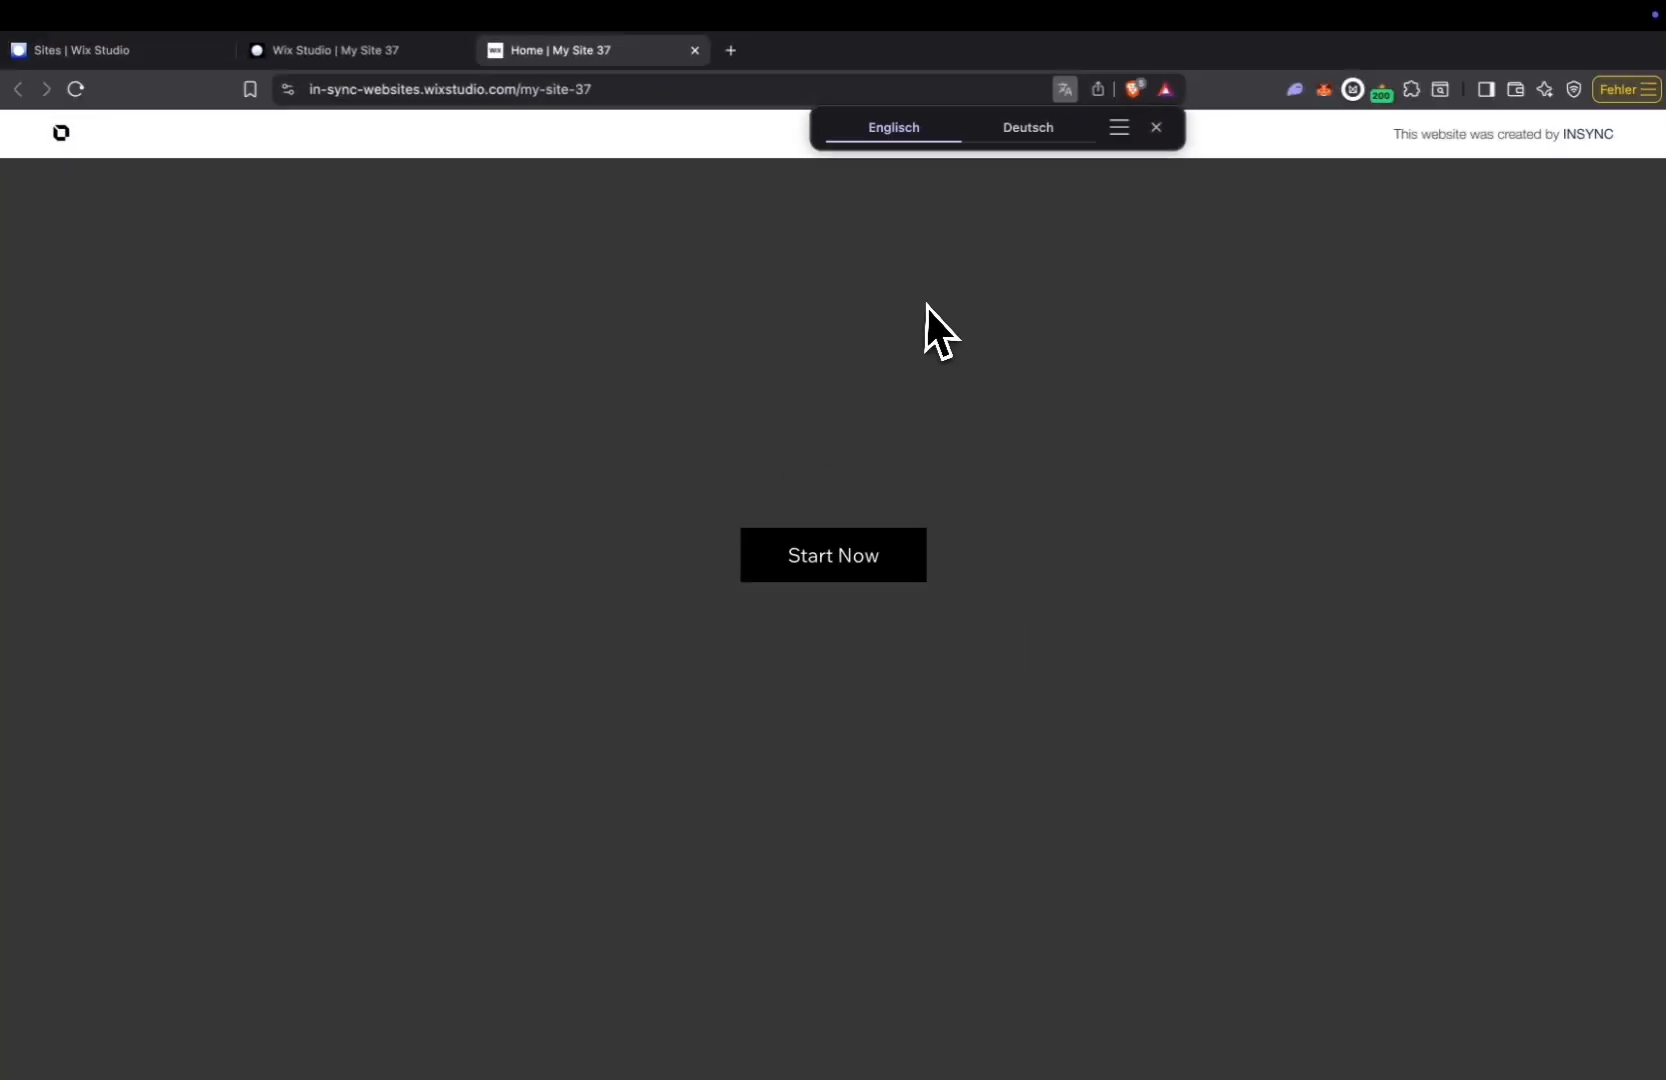
{"action": "left_click", "coordinate": [927, 307]}
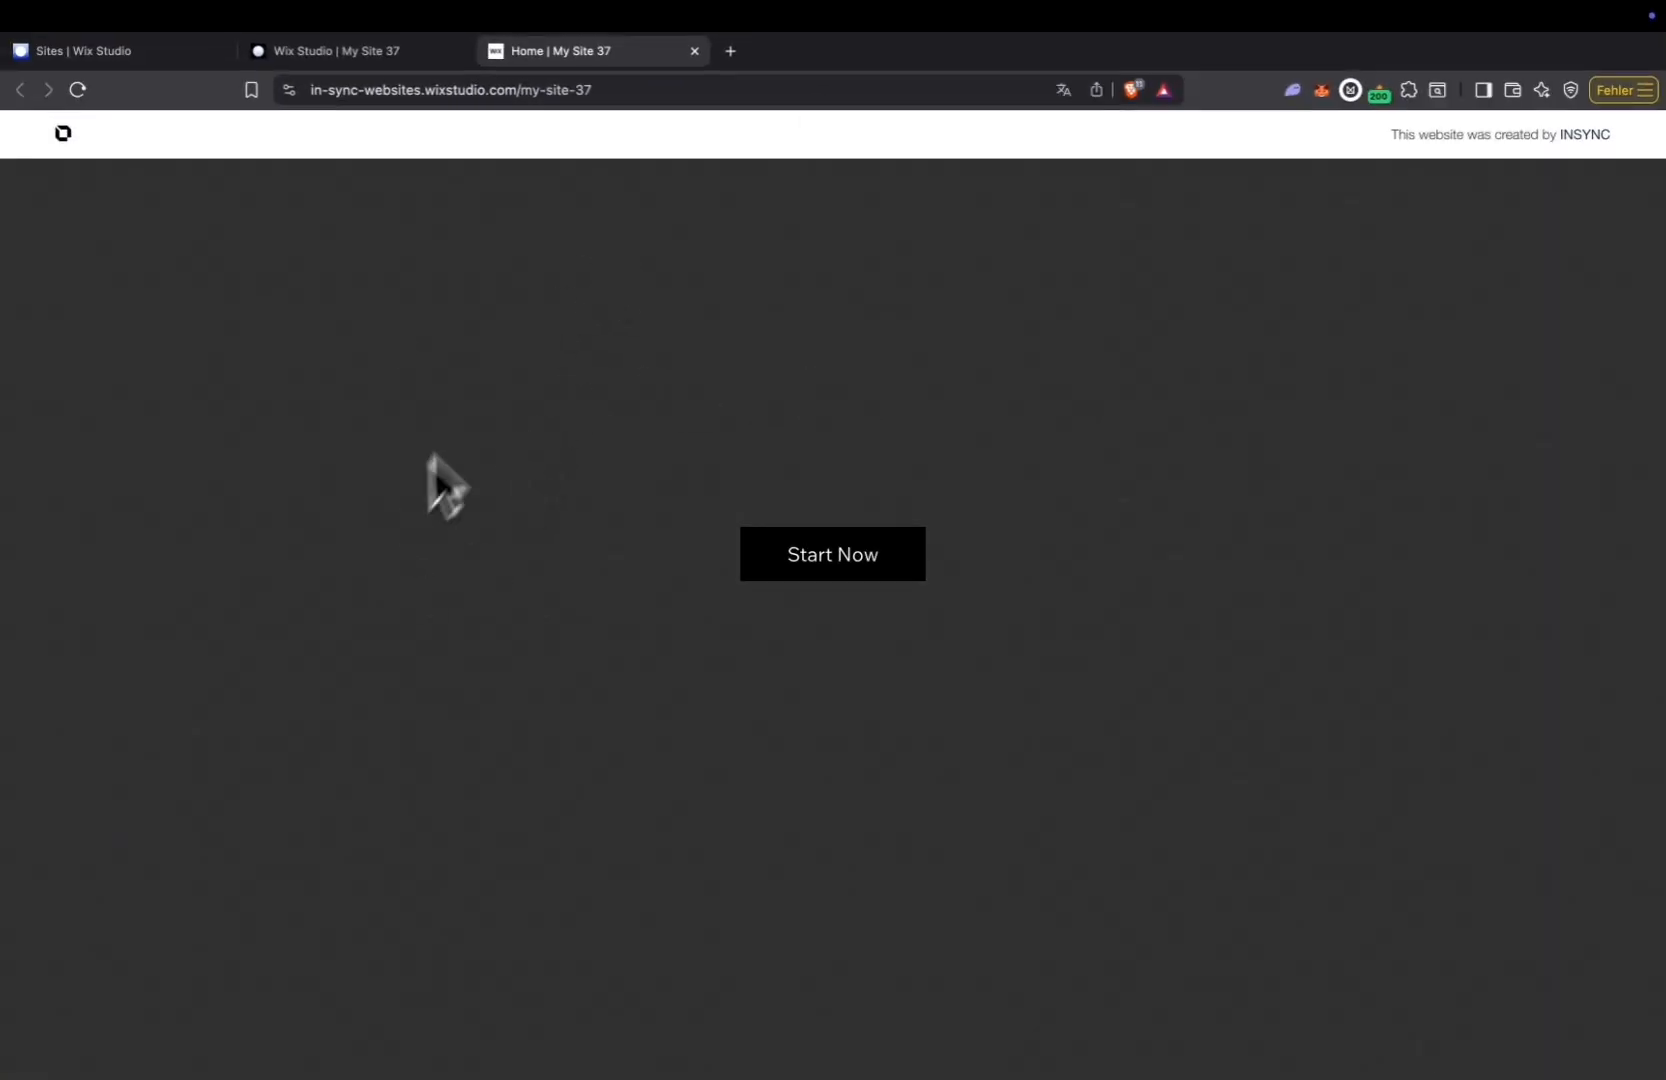
{"action": "left_click", "coordinate": [77, 89]}
{"action": "left_click", "coordinate": [1060, 182]}
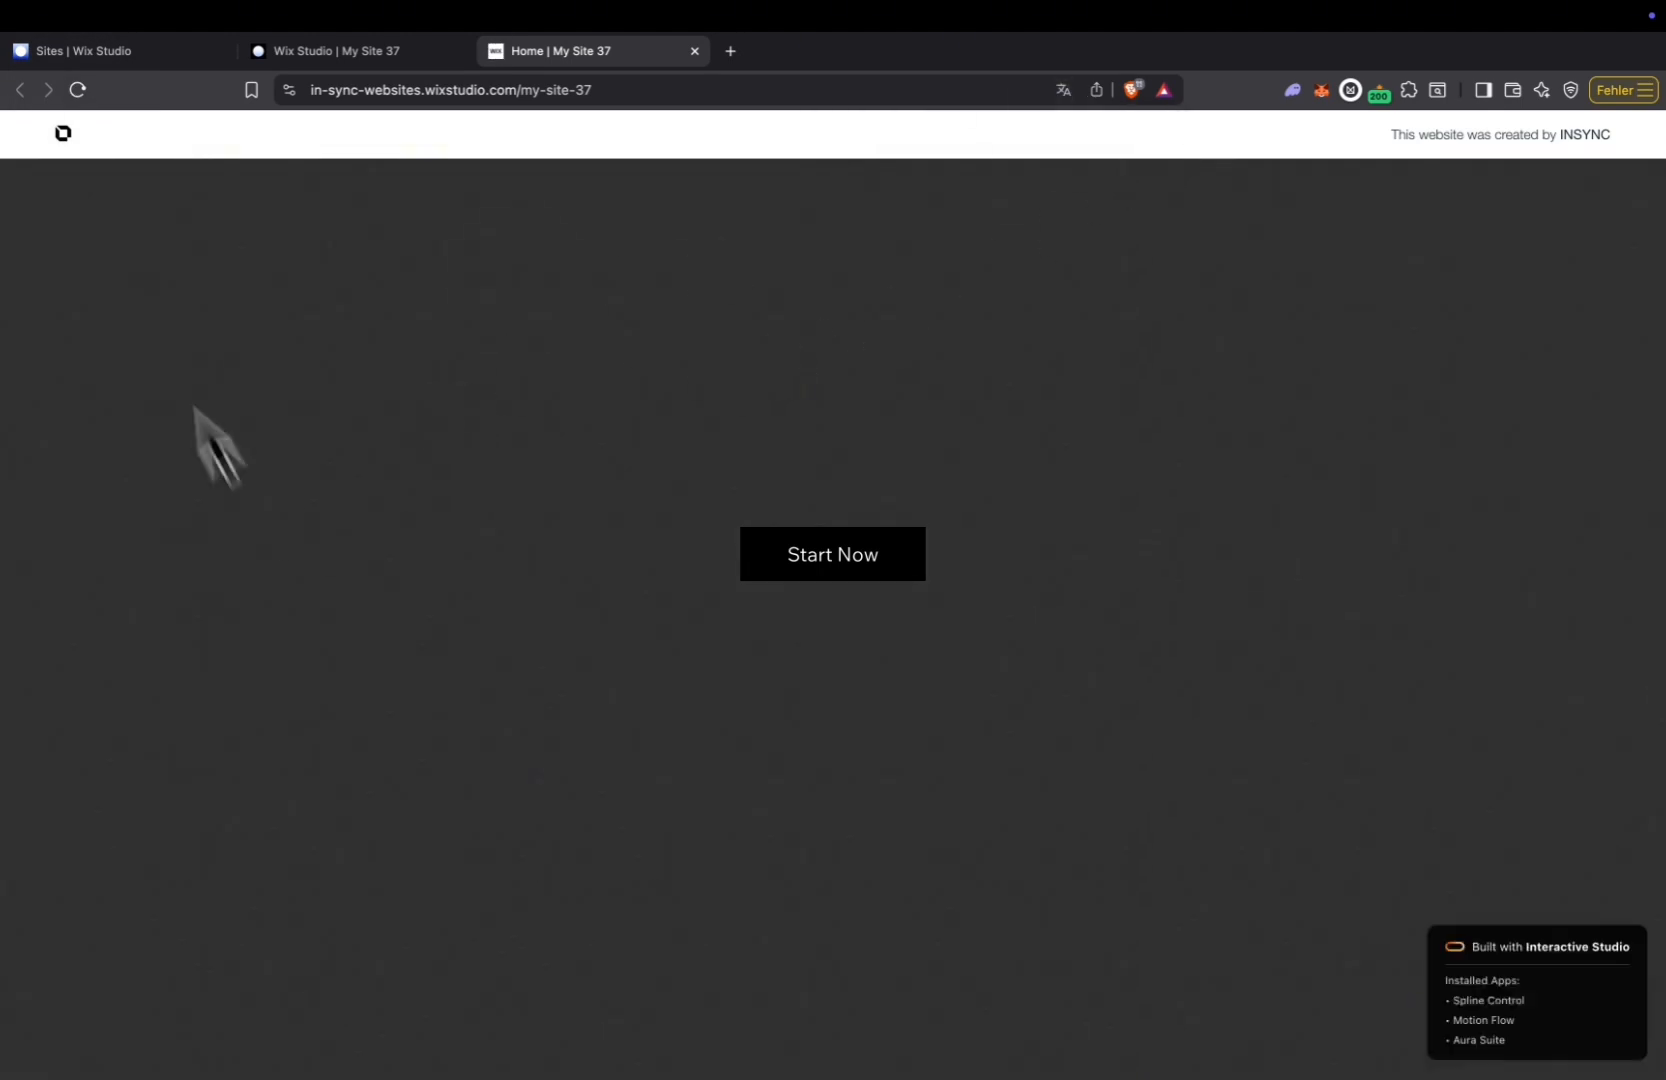
{"action": "left_click", "coordinate": [77, 90]}
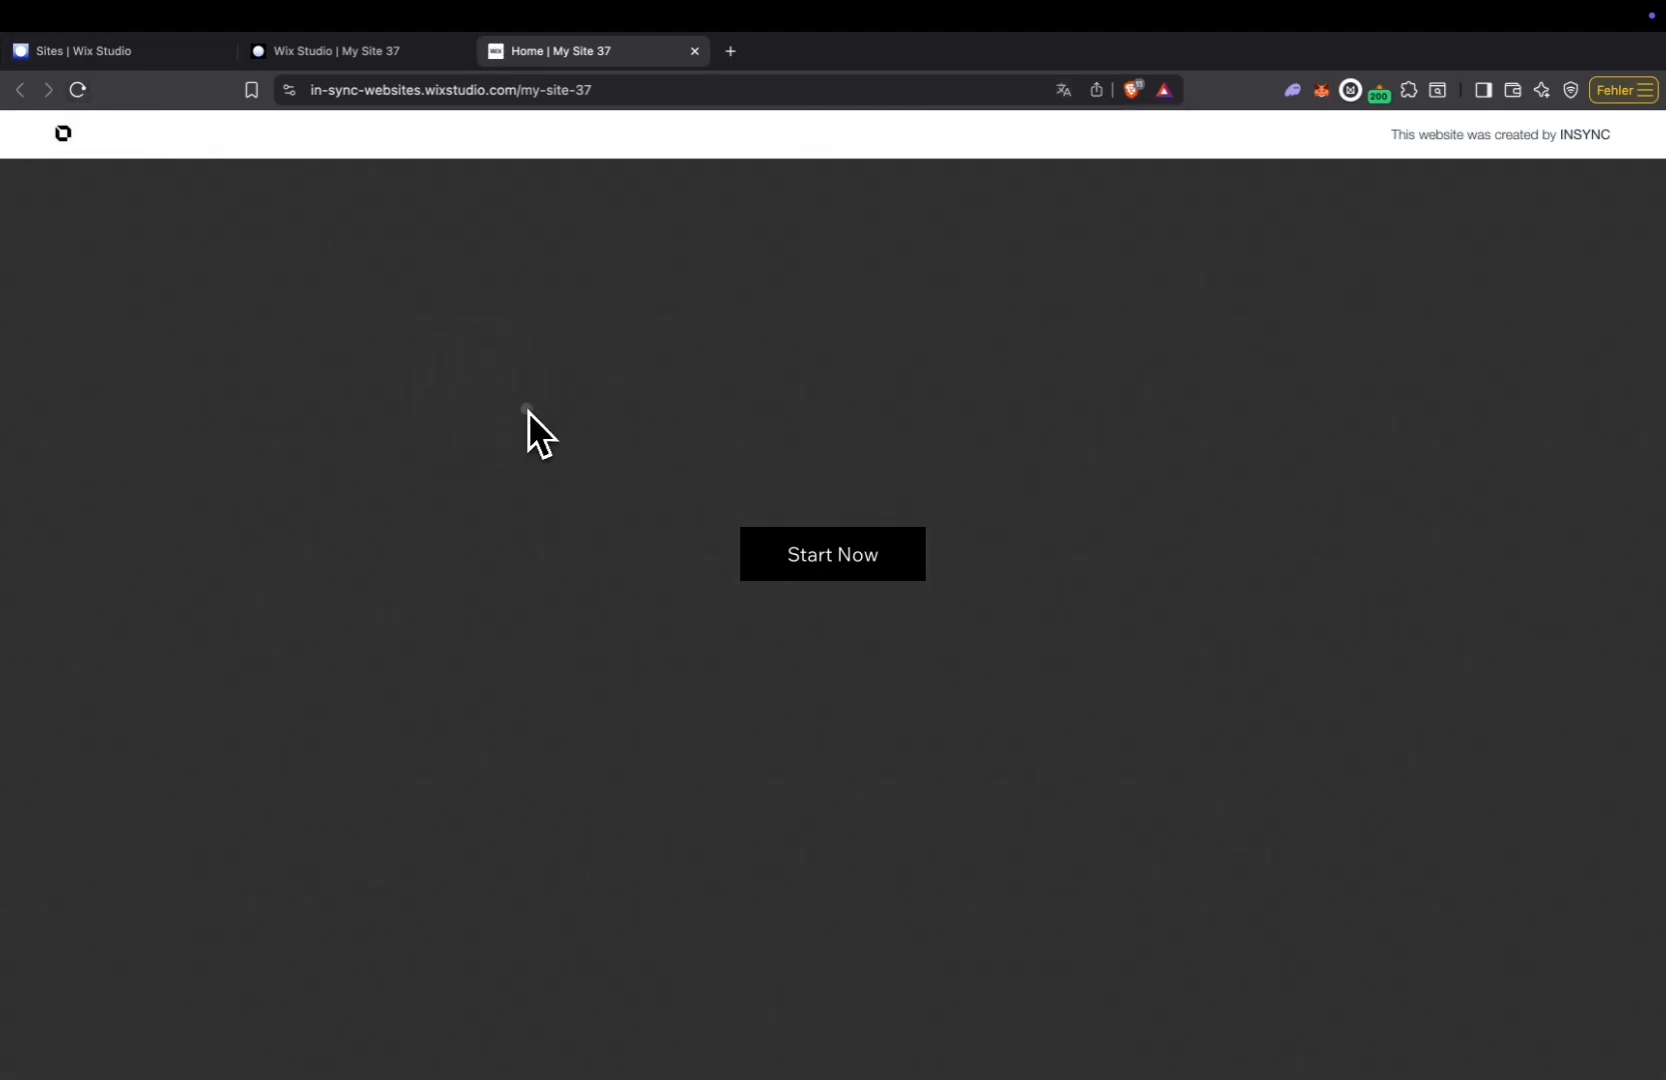
{"action": "key", "text": "super+r"}
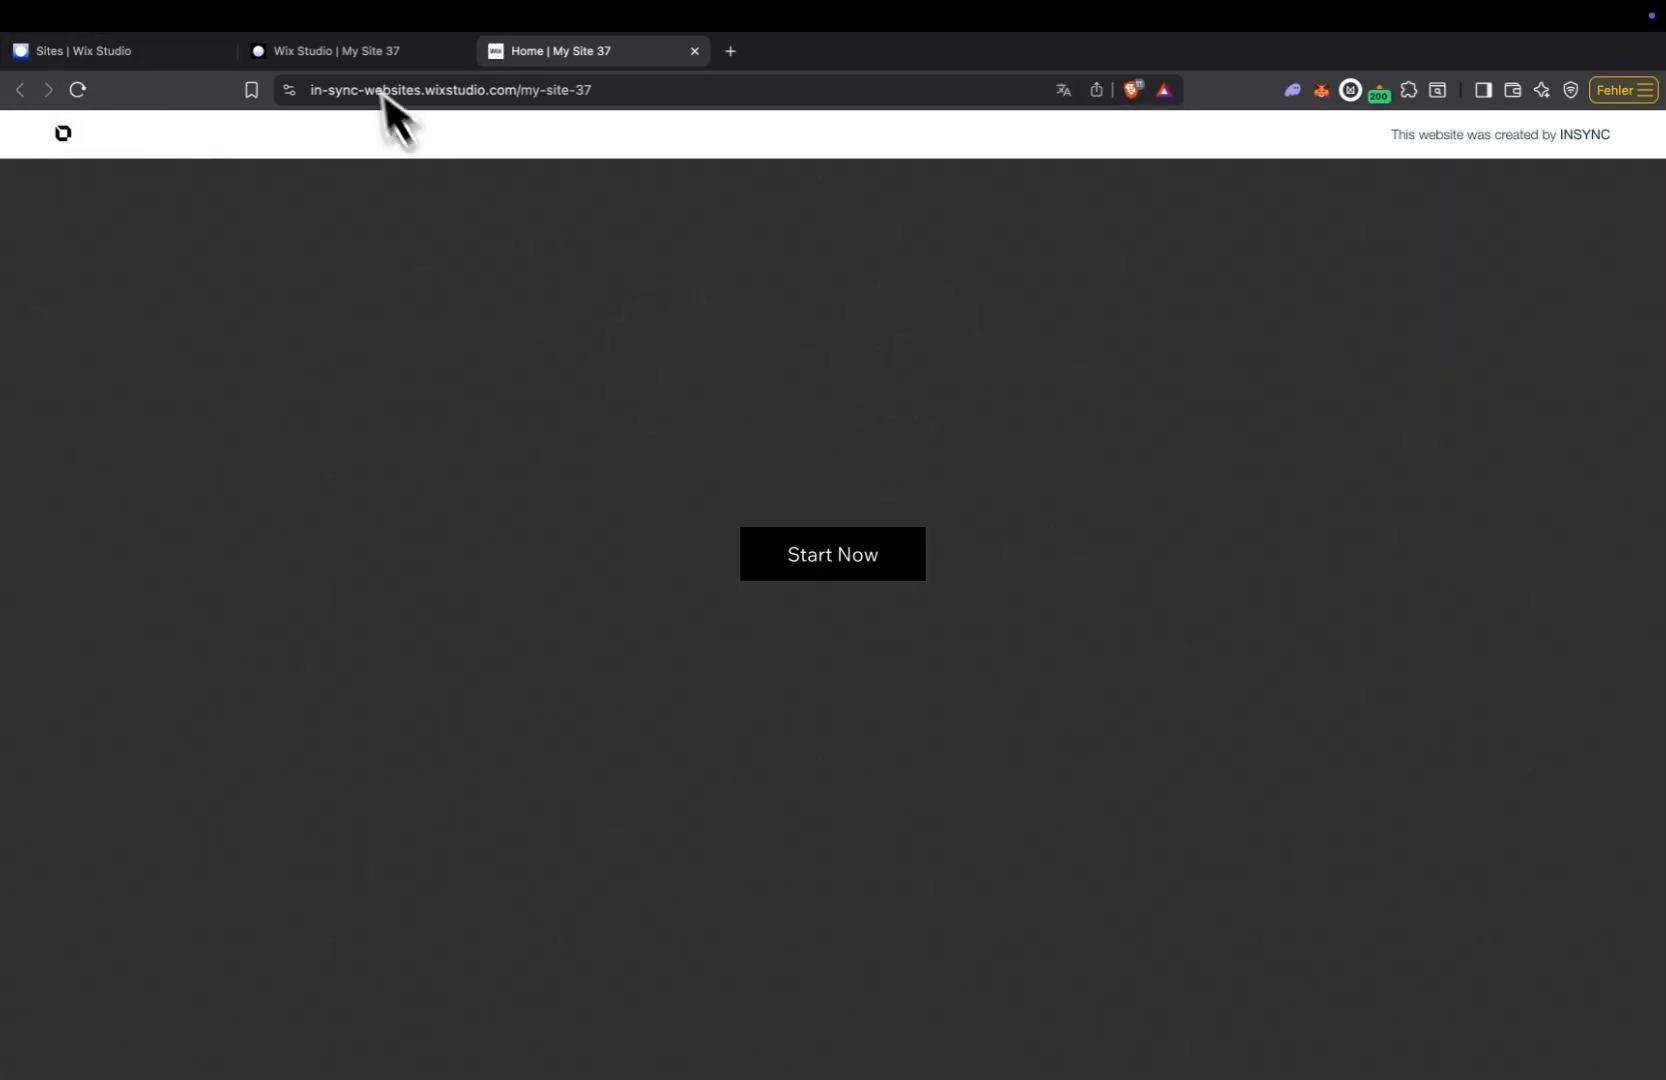
Return to the editor, reselect the Small Dot custom cursor and save the cursor effect.
{"action": "key", "text": "ctrl+shift+Tab"}
{"action": "left_click", "coordinate": [520, 395]}
{"action": "left_click", "coordinate": [448, 379]}
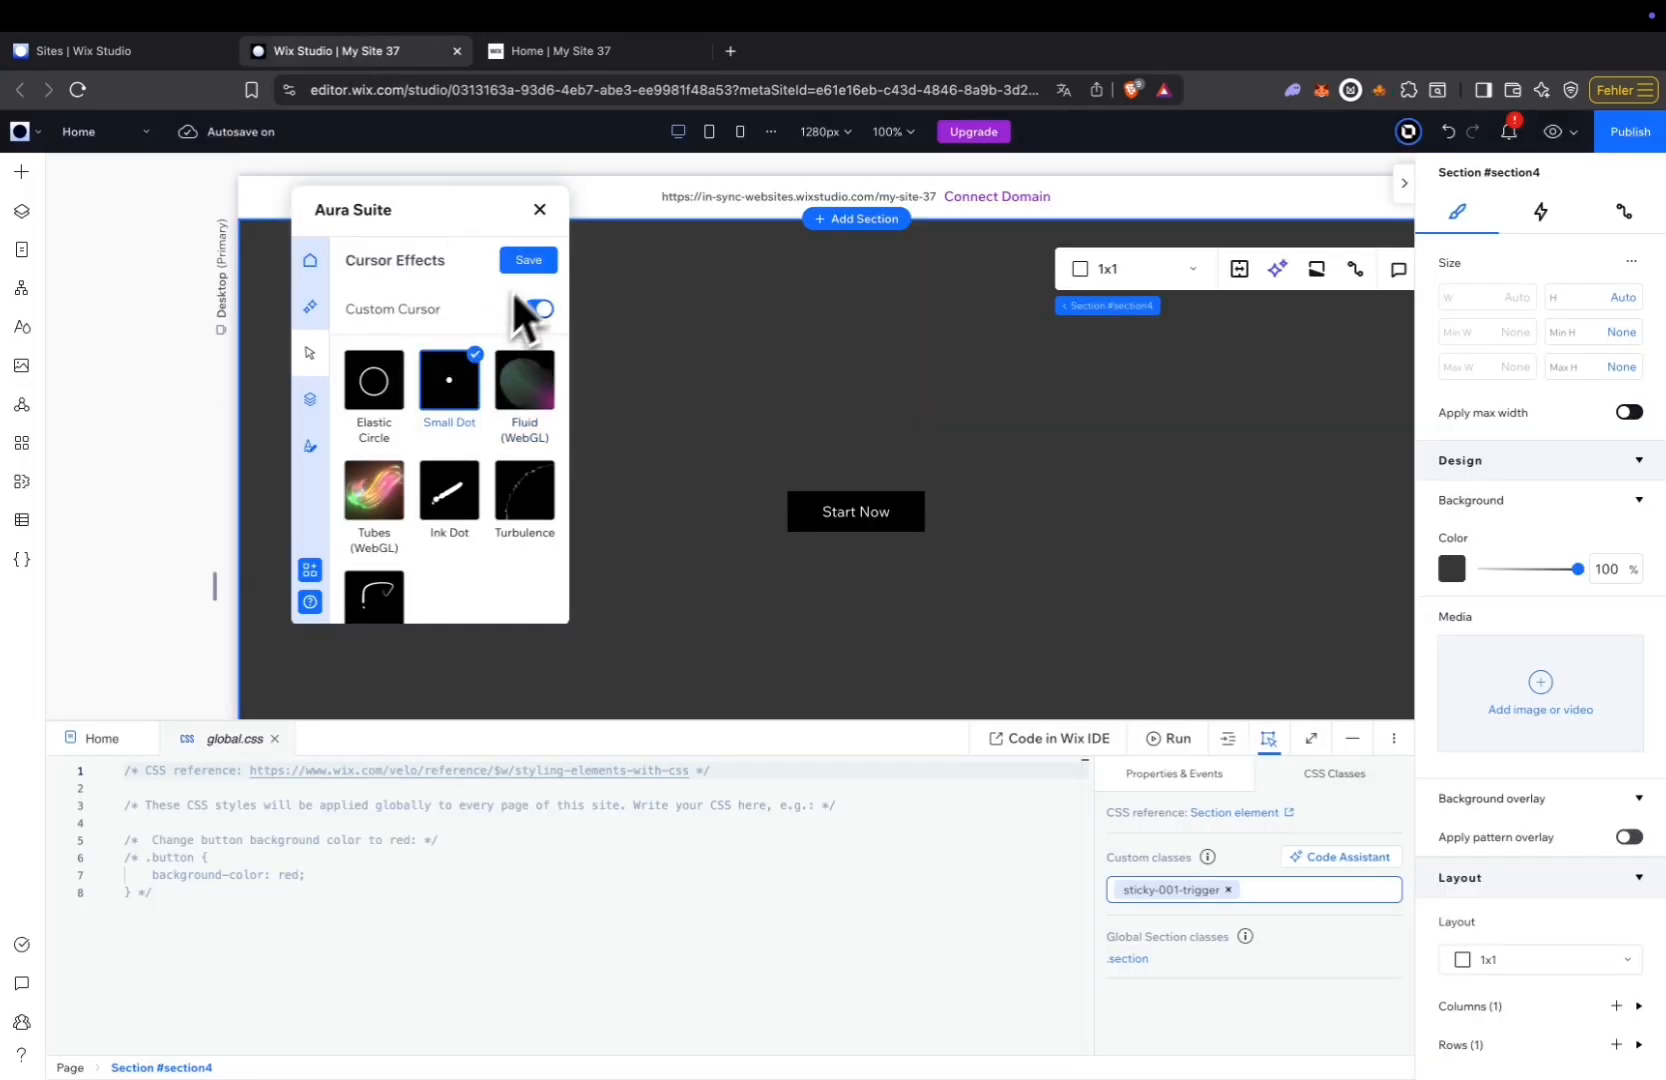
{"action": "left_click", "coordinate": [526, 260]}
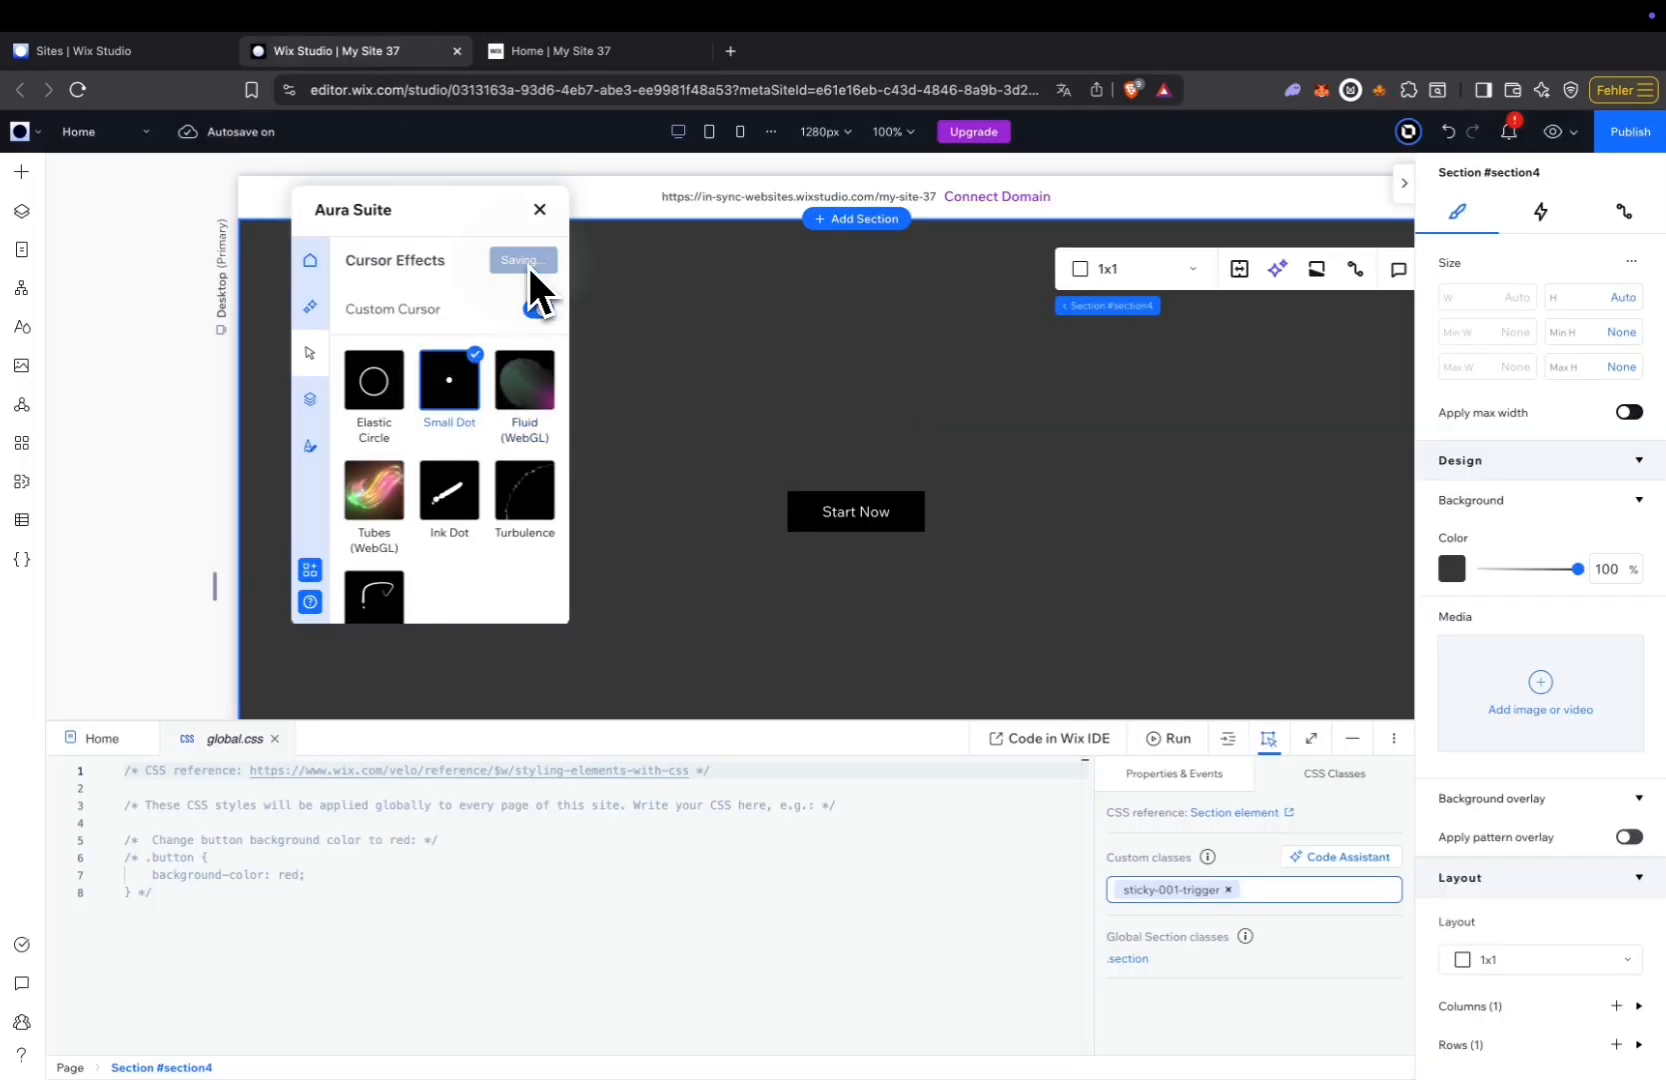
Reload the live site to check the saved Small Dot cursor.
{"action": "left_click", "coordinate": [548, 51]}
{"action": "left_click", "coordinate": [77, 89]}
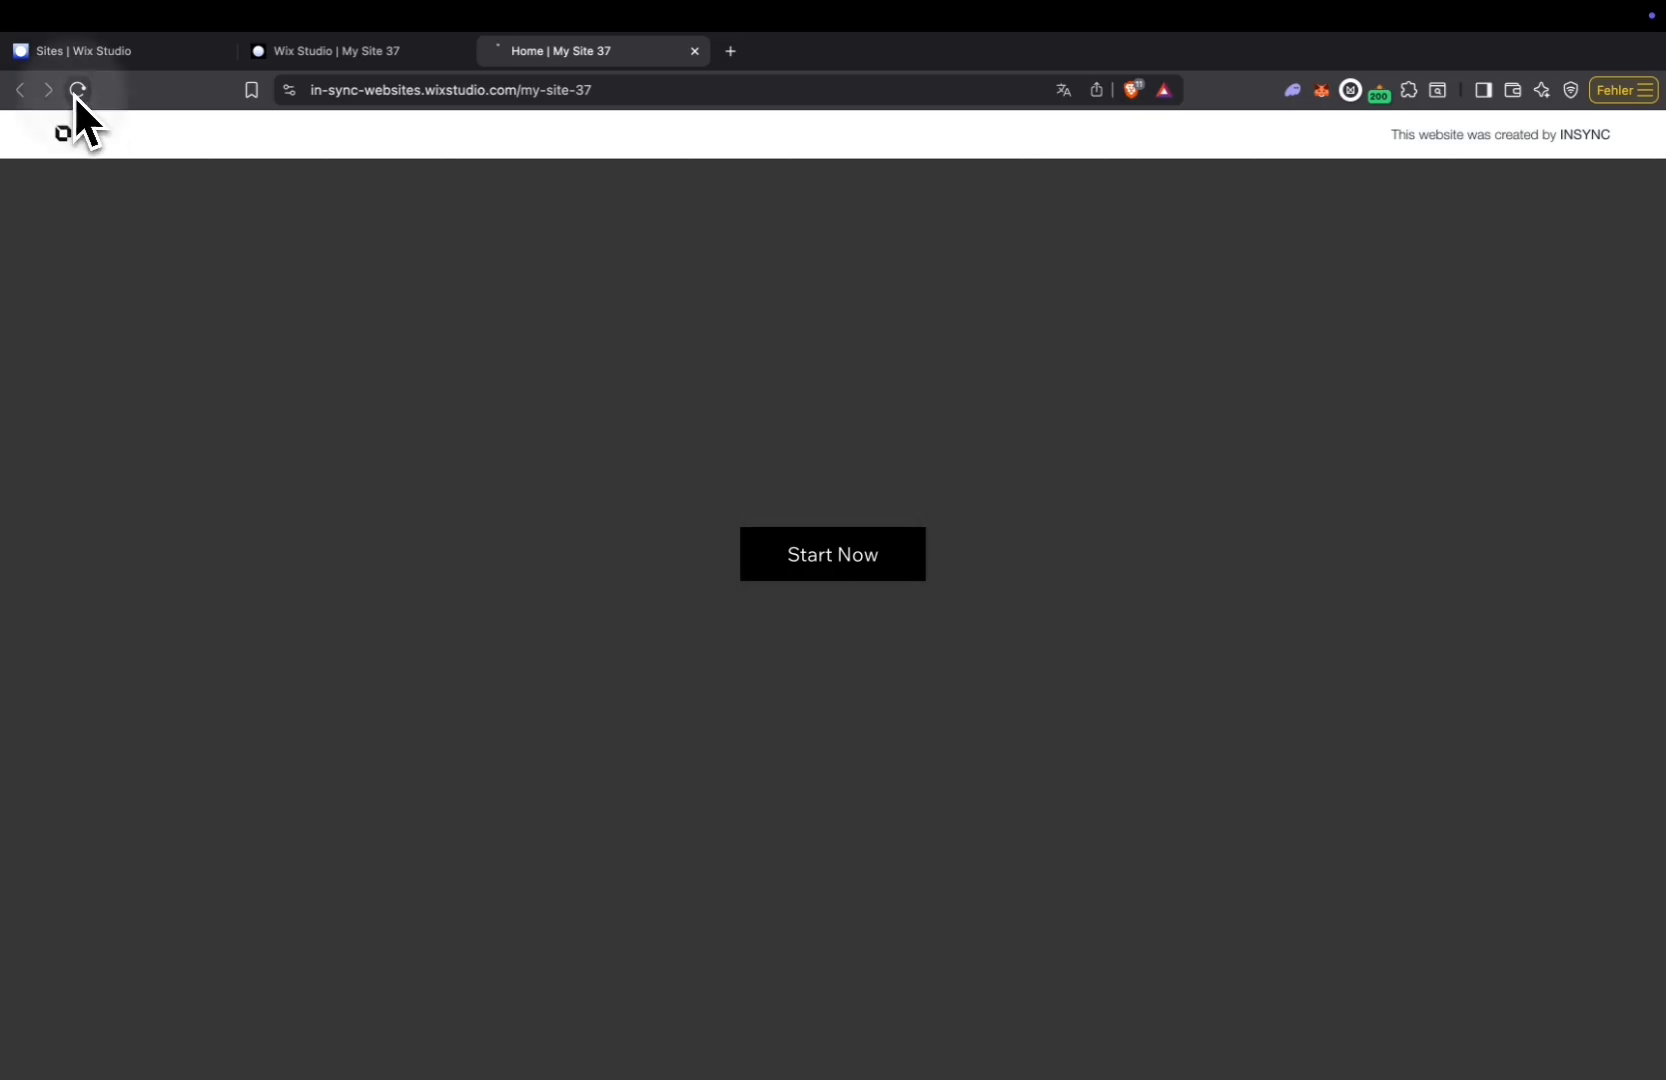